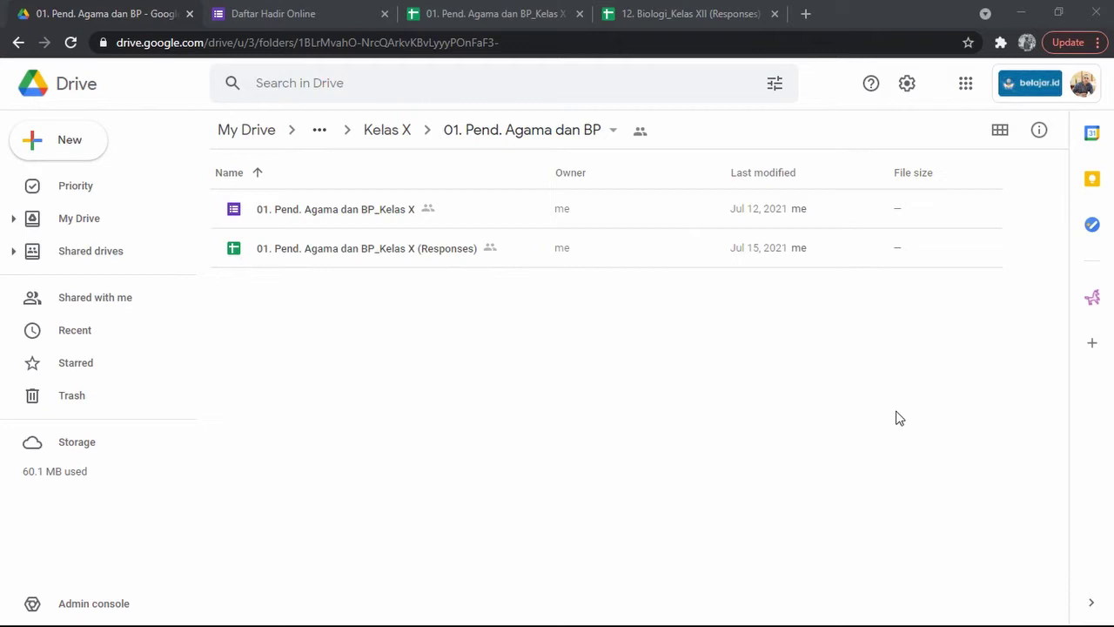
# Open the Daftar Hadir Online form, choose class X MIPA-1 and continue to that class's section.
pyautogui.click(367, 224)
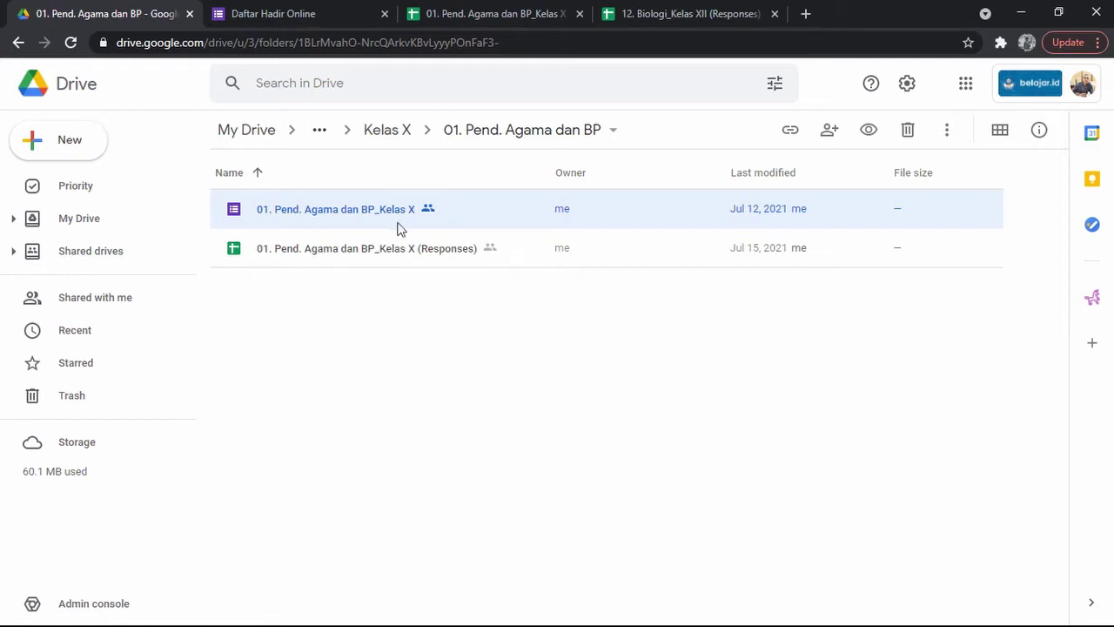
pyautogui.click(290, 15)
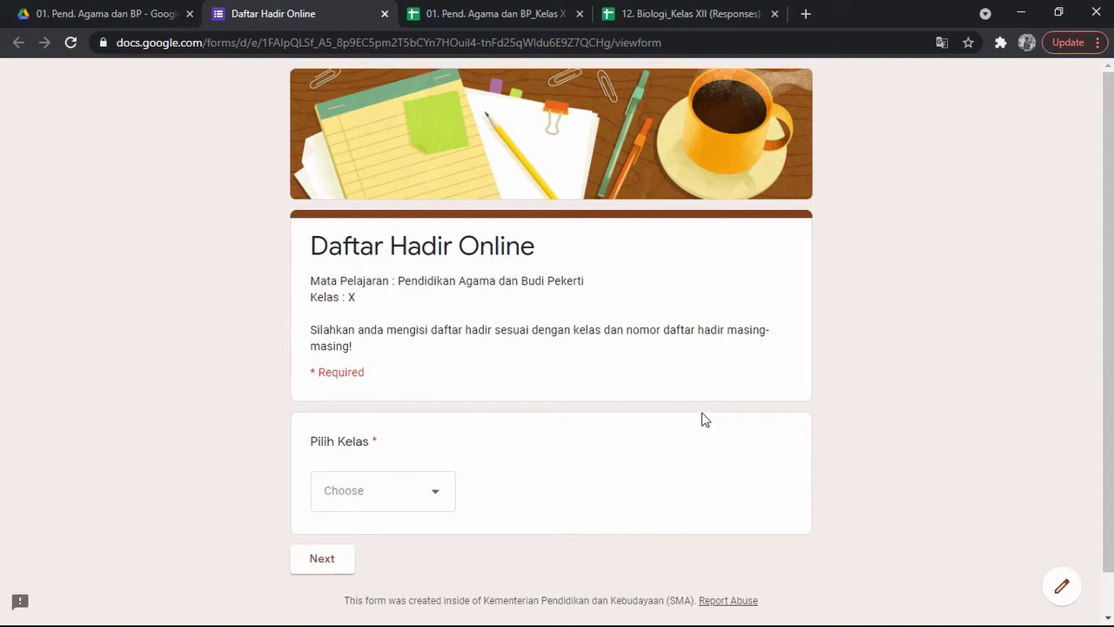
pyautogui.click(445, 498)
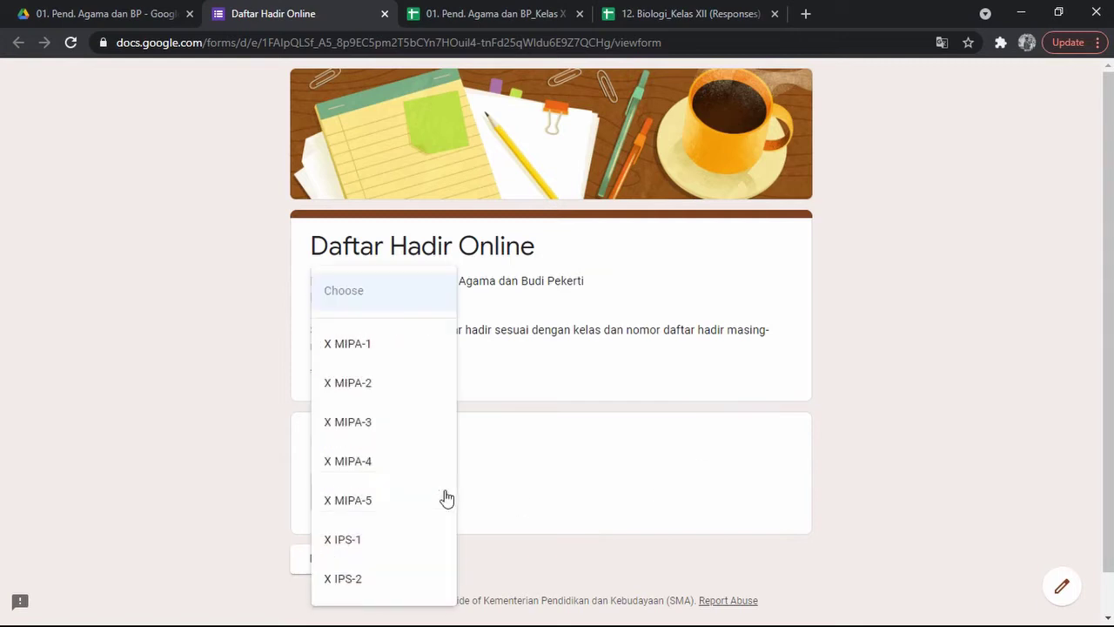
pyautogui.click(354, 358)
pyautogui.click(330, 565)
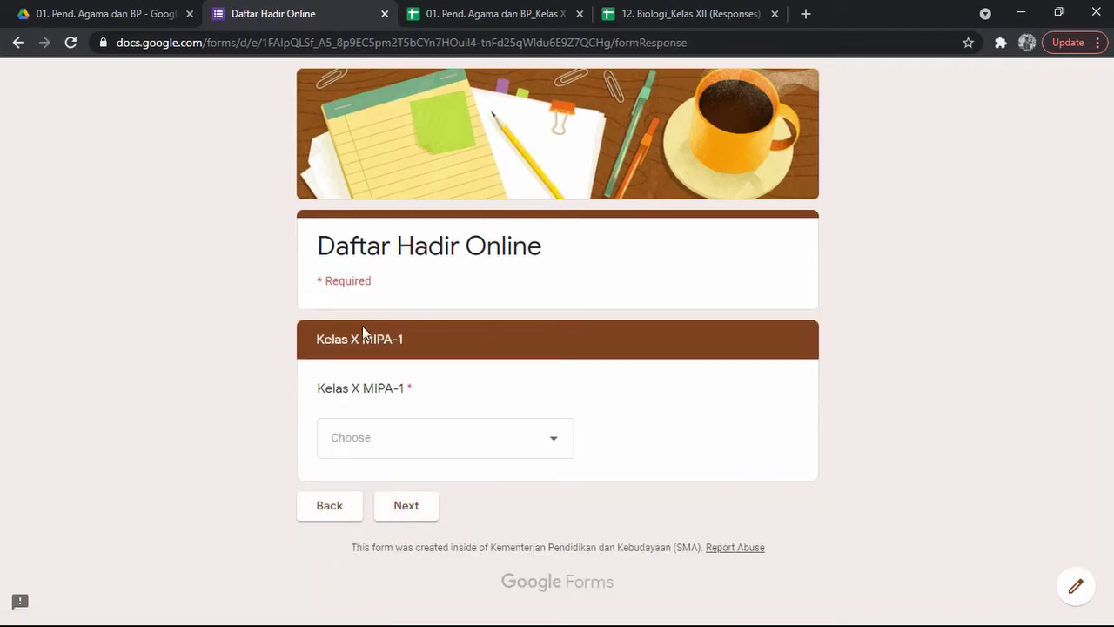
# Choose the student numbered 01 for Kelas X MIPA-1 and continue to the Kehadiran section to review its attendance options.
pyautogui.click(560, 452)
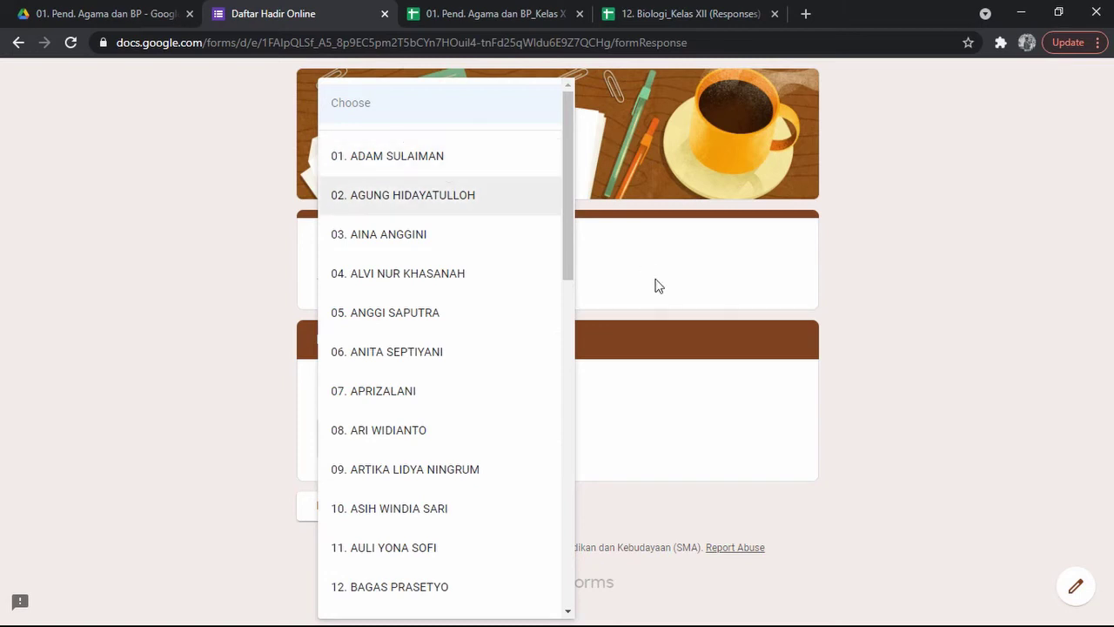
pyautogui.click(670, 435)
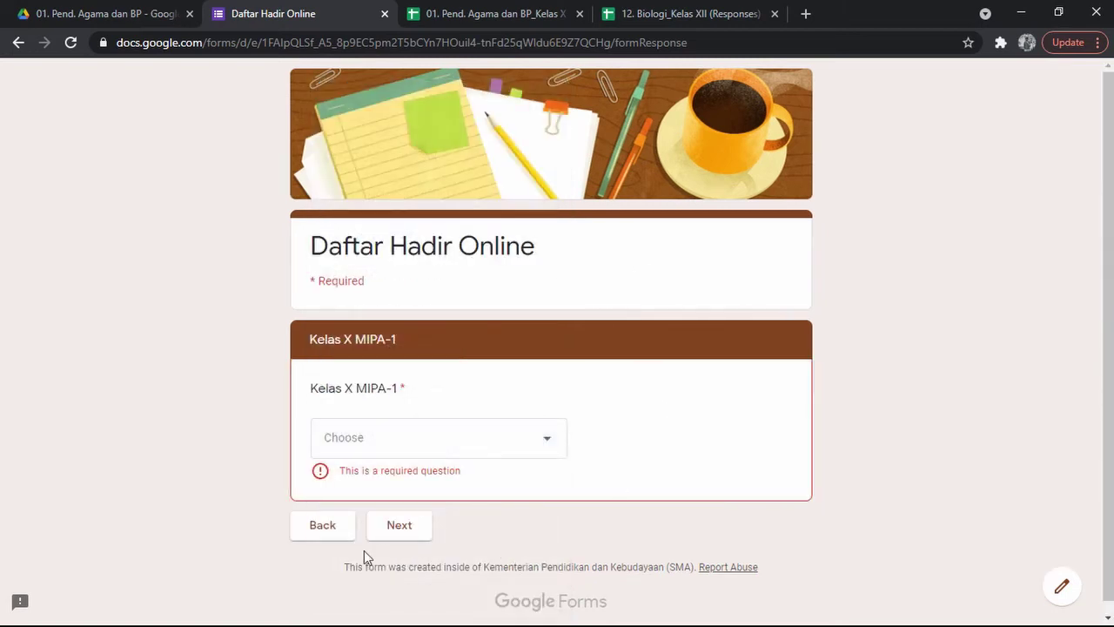
pyautogui.click(423, 456)
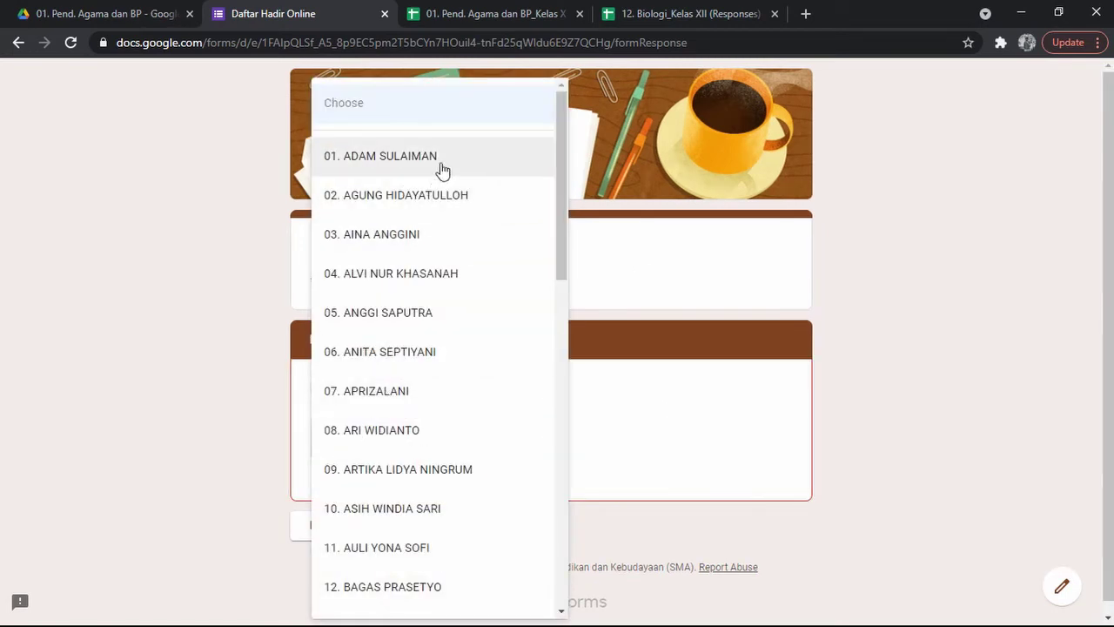
pyautogui.click(441, 170)
pyautogui.click(416, 515)
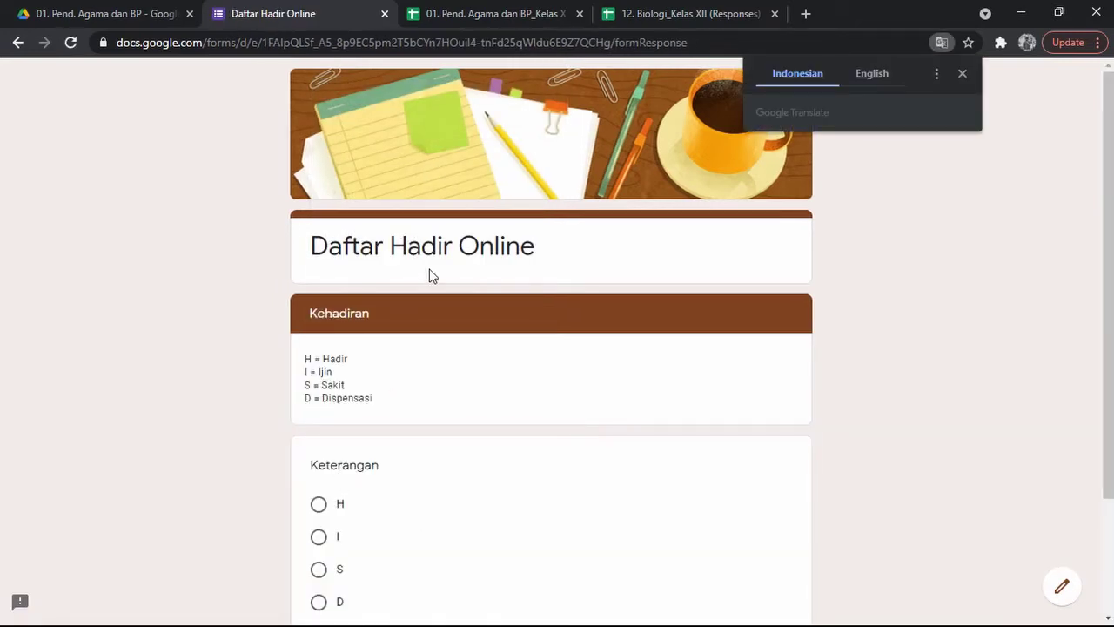
pyautogui.scroll(-2, 398, 373)
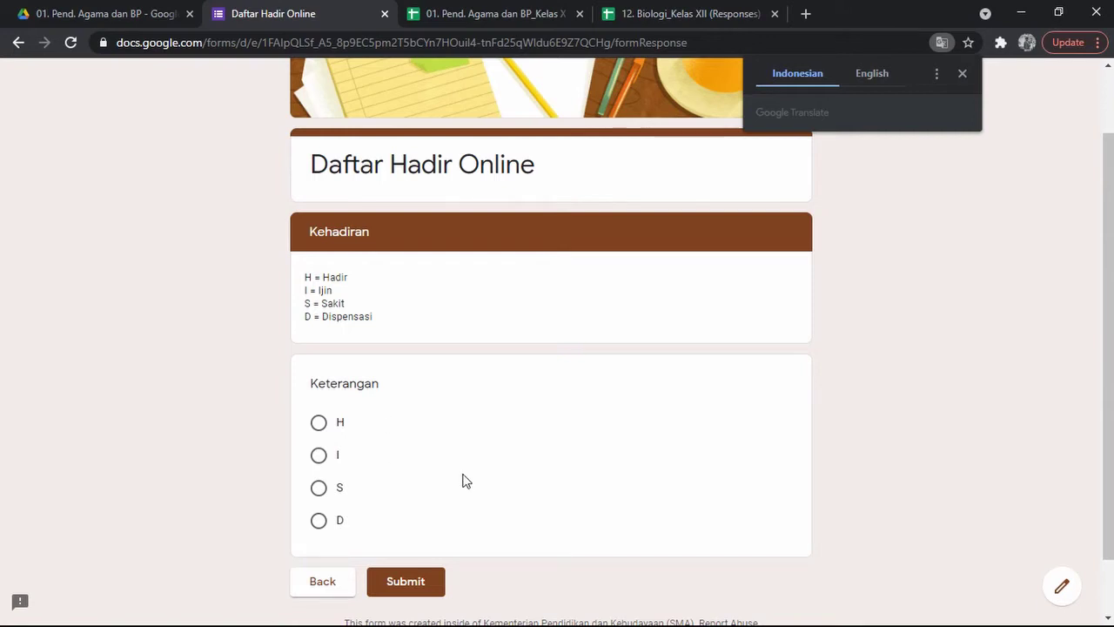
pyautogui.scroll(1, 425, 421)
pyautogui.scroll(-2, 432, 462)
pyautogui.scroll(2, 426, 421)
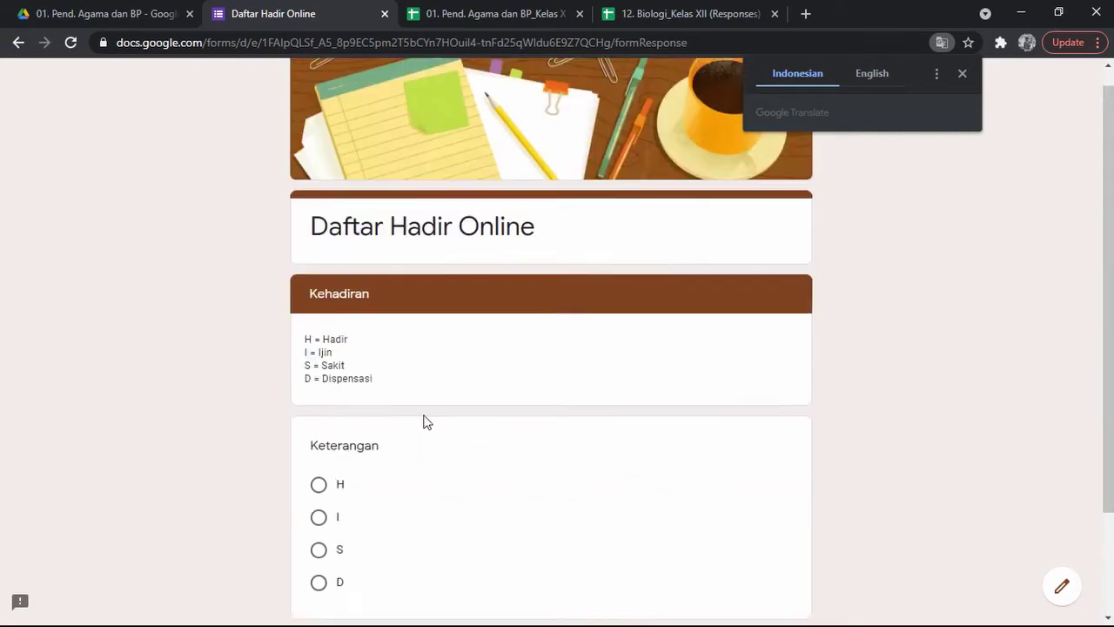
pyautogui.scroll(1, 426, 422)
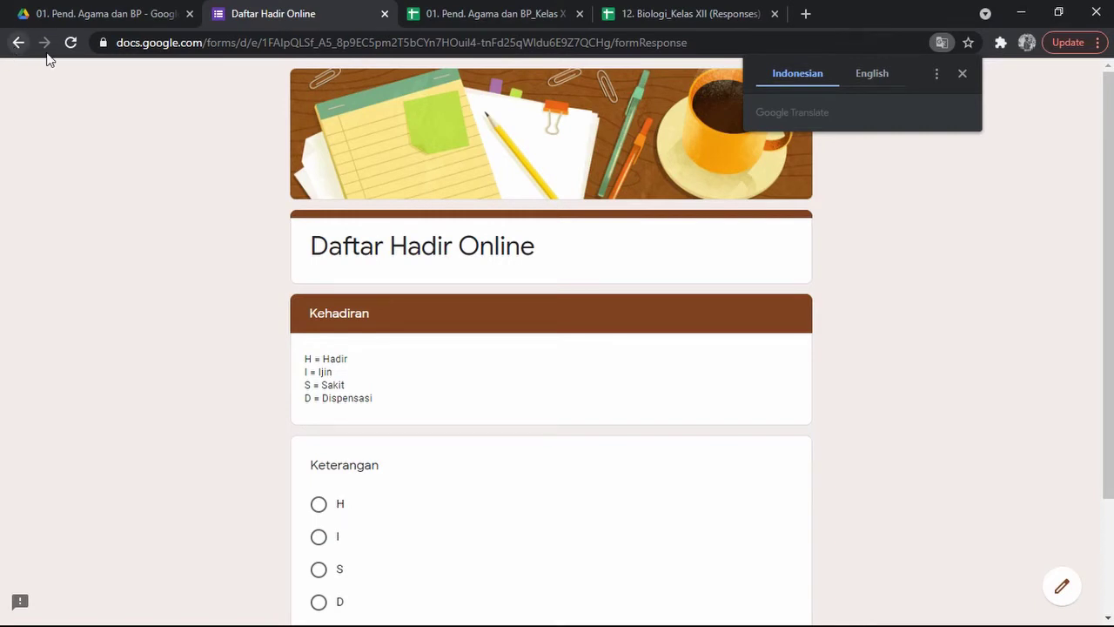
# Close the Daftar Hadir Online form without submitting it and return to the 01. Pend. Agama dan BP folder in Drive.
pyautogui.click(112, 15)
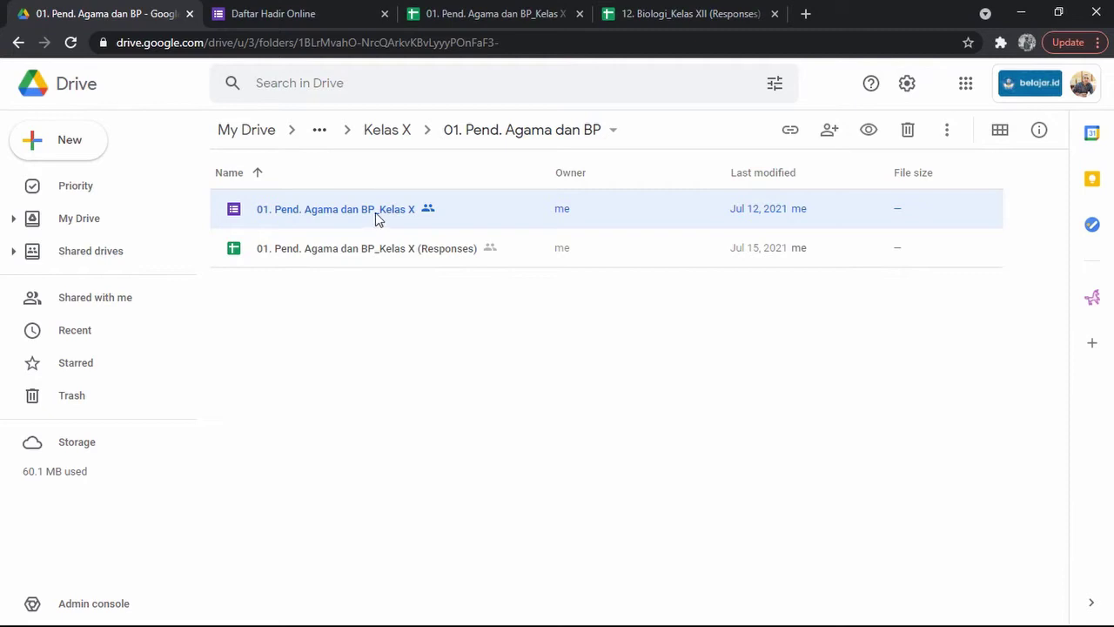
pyautogui.click(385, 14)
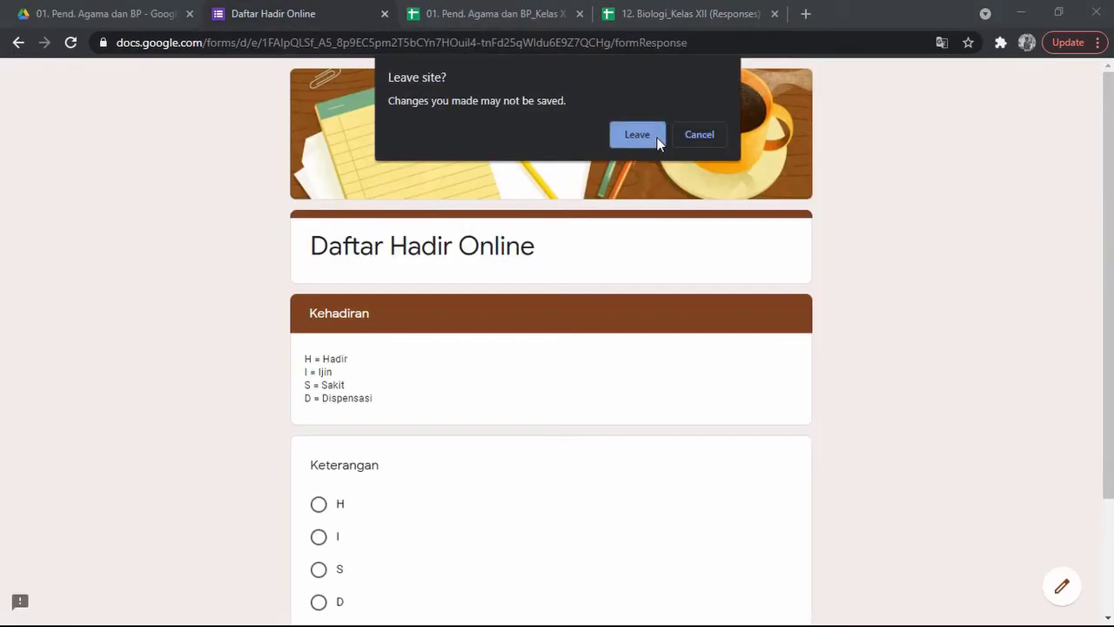
pyautogui.click(657, 137)
pyautogui.click(132, 19)
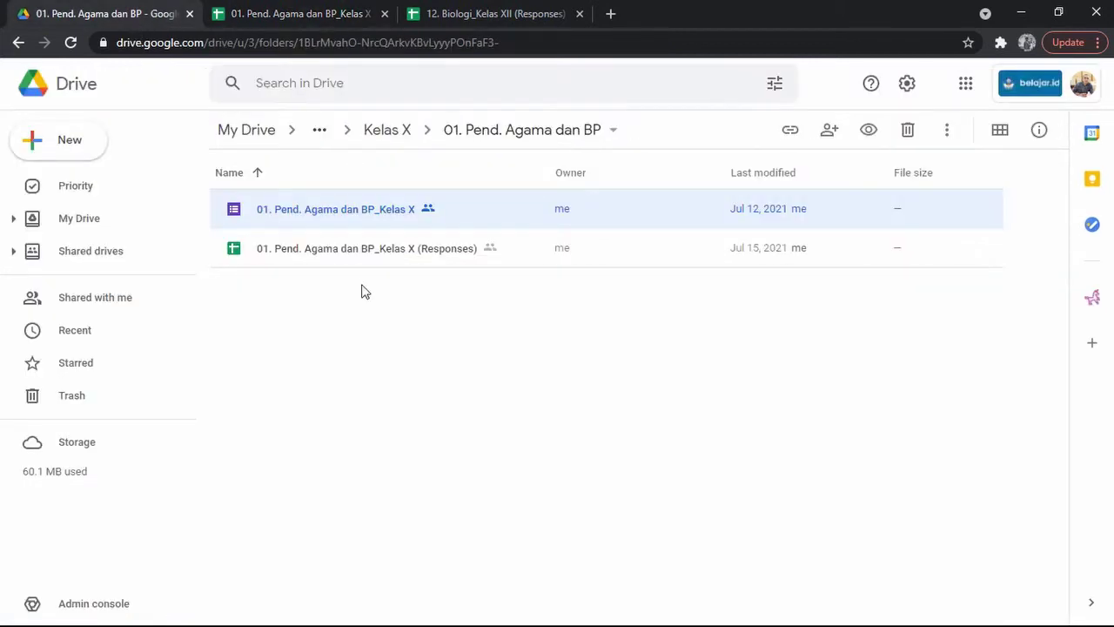
pyautogui.click(395, 261)
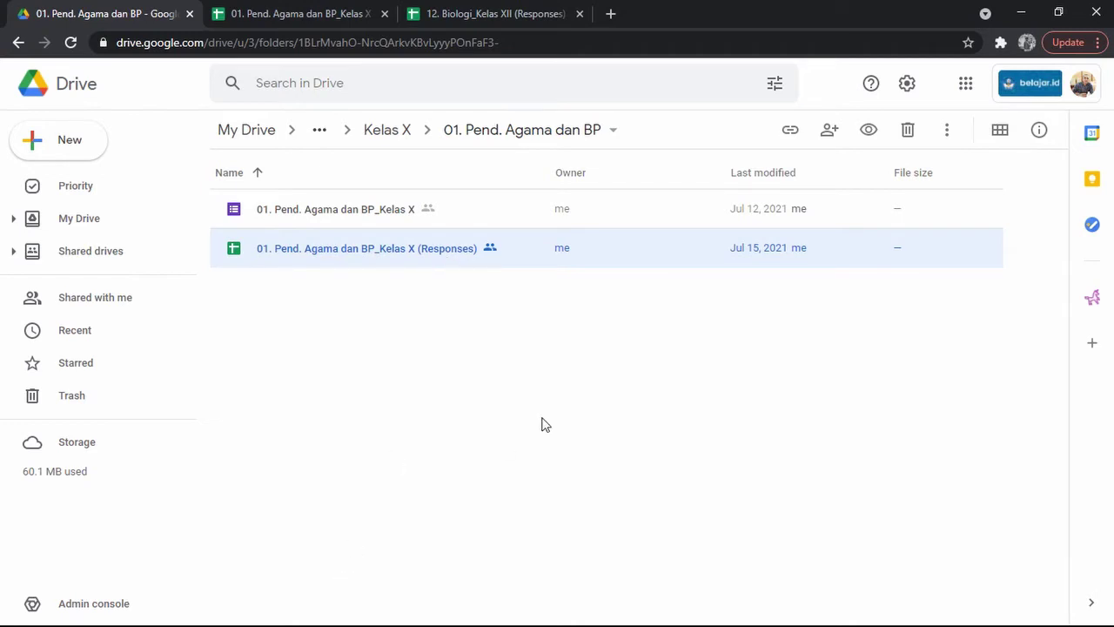
pyautogui.click(388, 287)
pyautogui.click(389, 263)
pyautogui.click(426, 345)
pyautogui.click(380, 260)
pyautogui.click(428, 359)
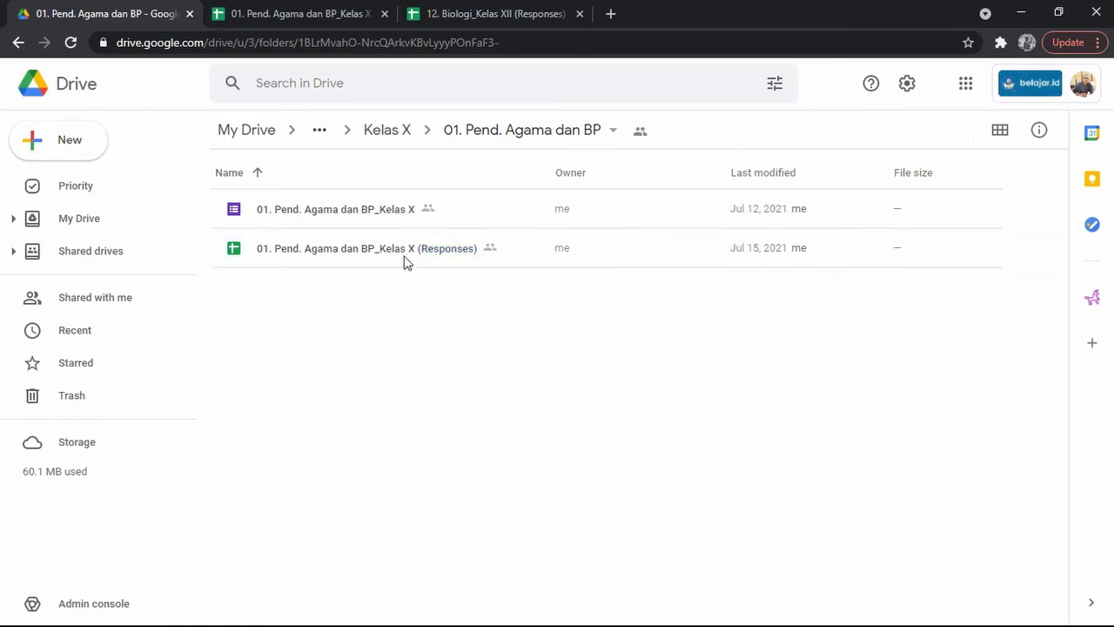
pyautogui.click(405, 261)
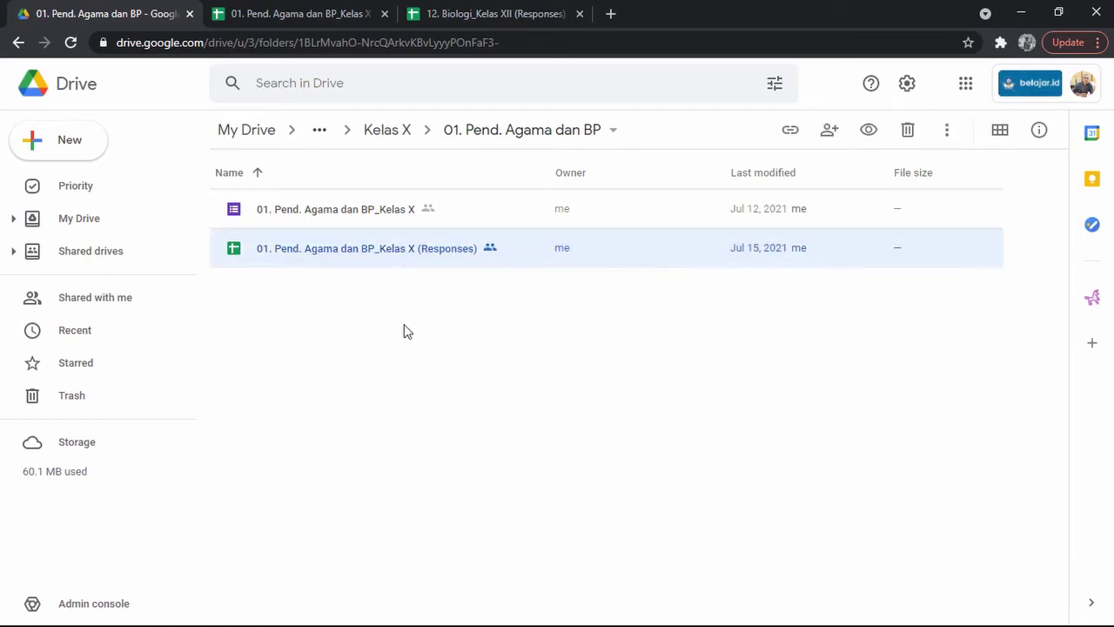
pyautogui.click(403, 382)
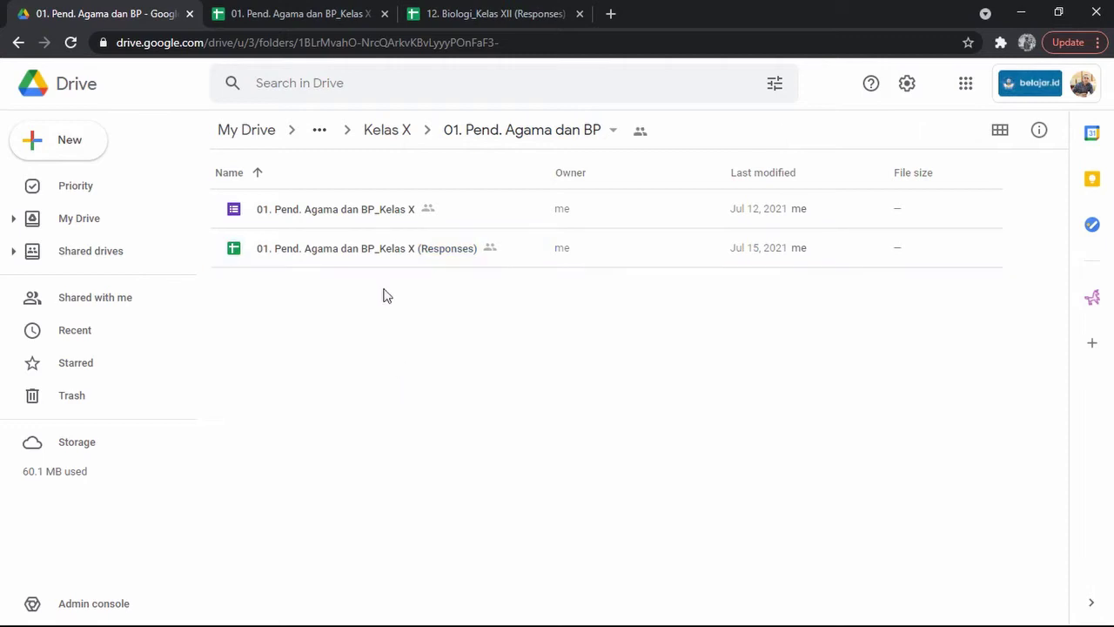
pyautogui.click(387, 248)
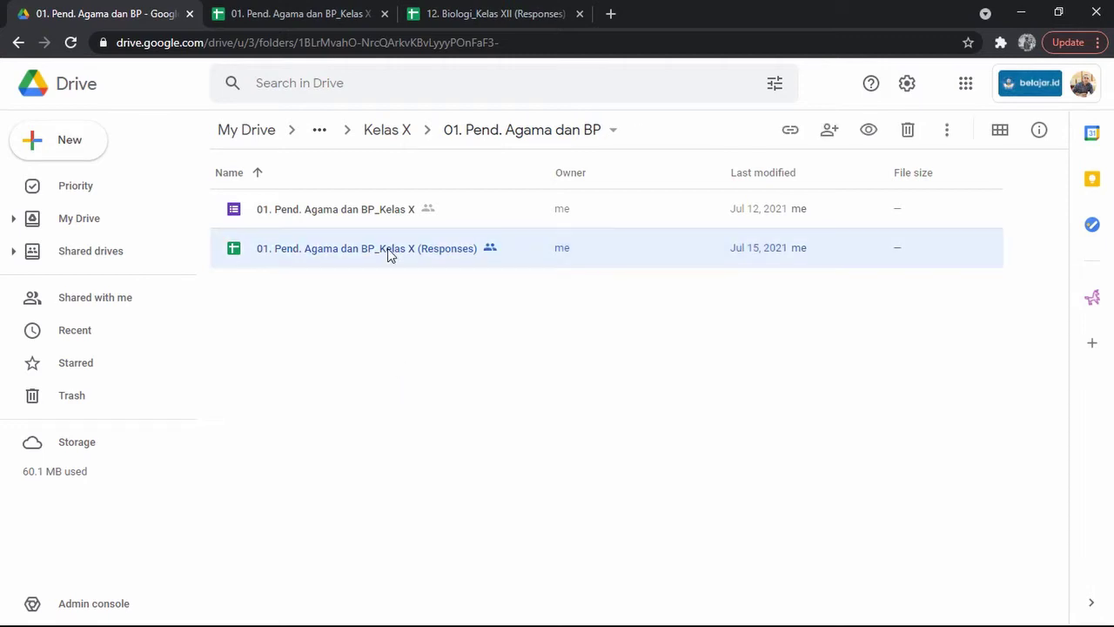
pyautogui.click(380, 413)
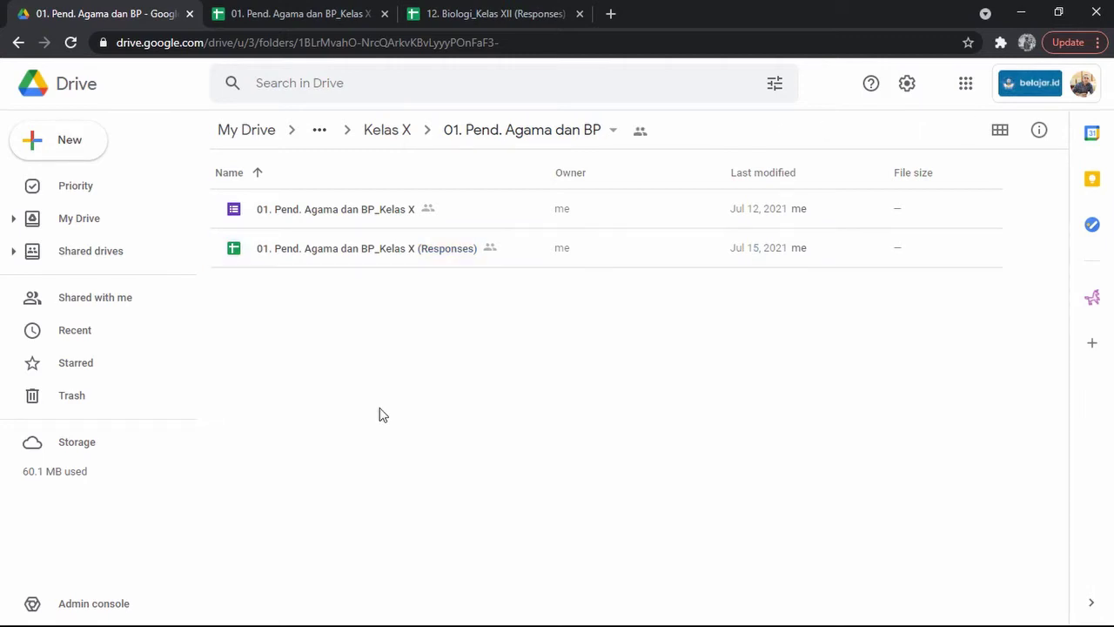
pyautogui.click(402, 263)
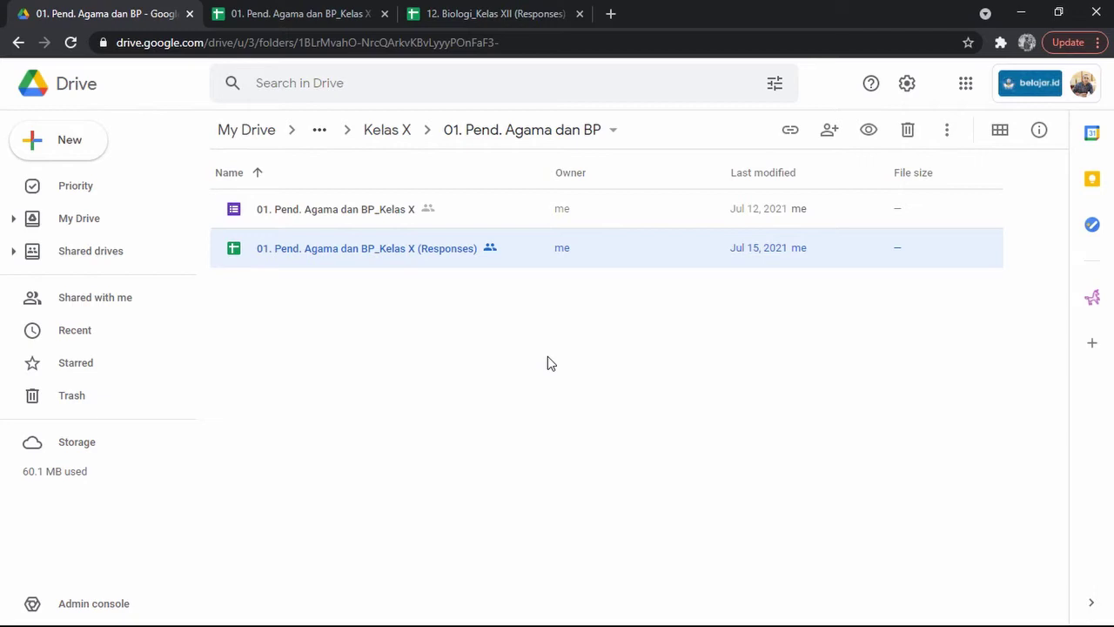
pyautogui.click(458, 366)
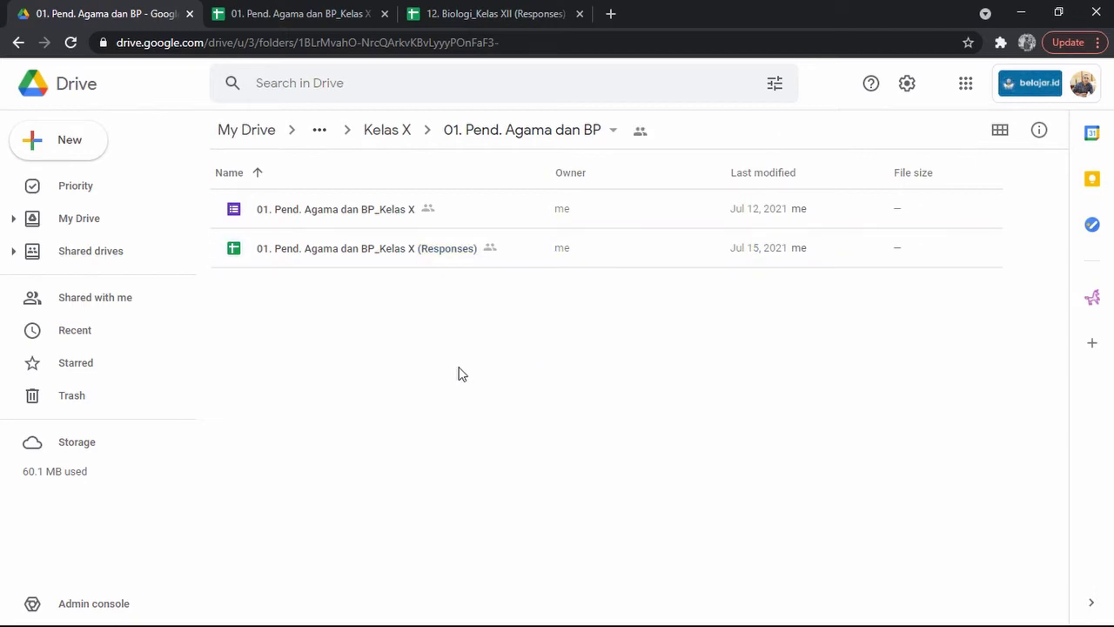
pyautogui.click(365, 246)
pyautogui.click(380, 343)
pyautogui.click(409, 251)
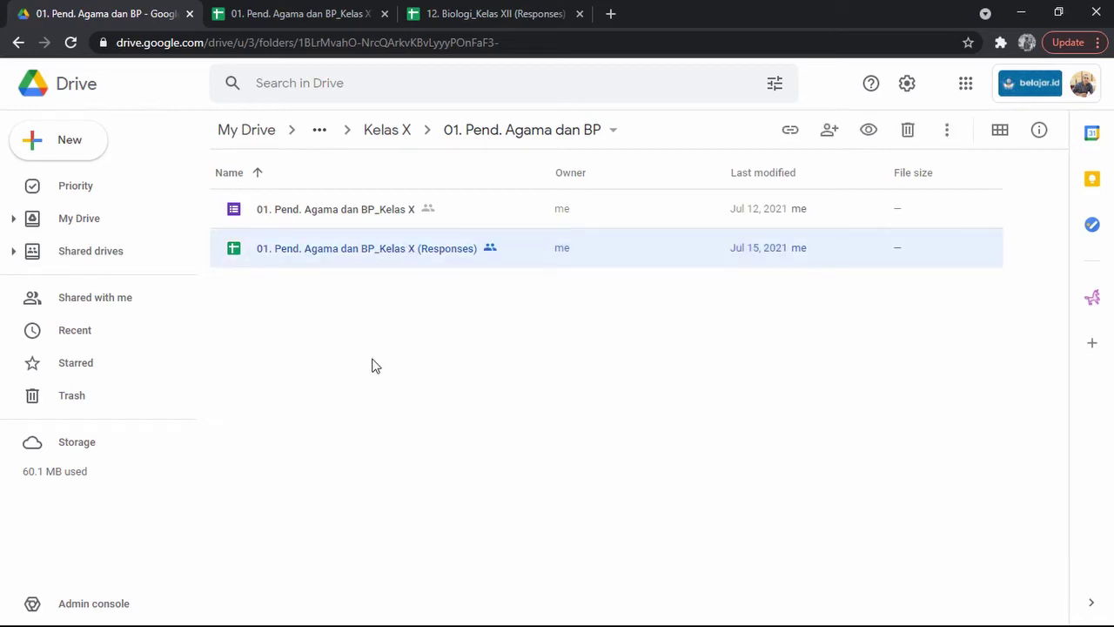
pyautogui.click(373, 366)
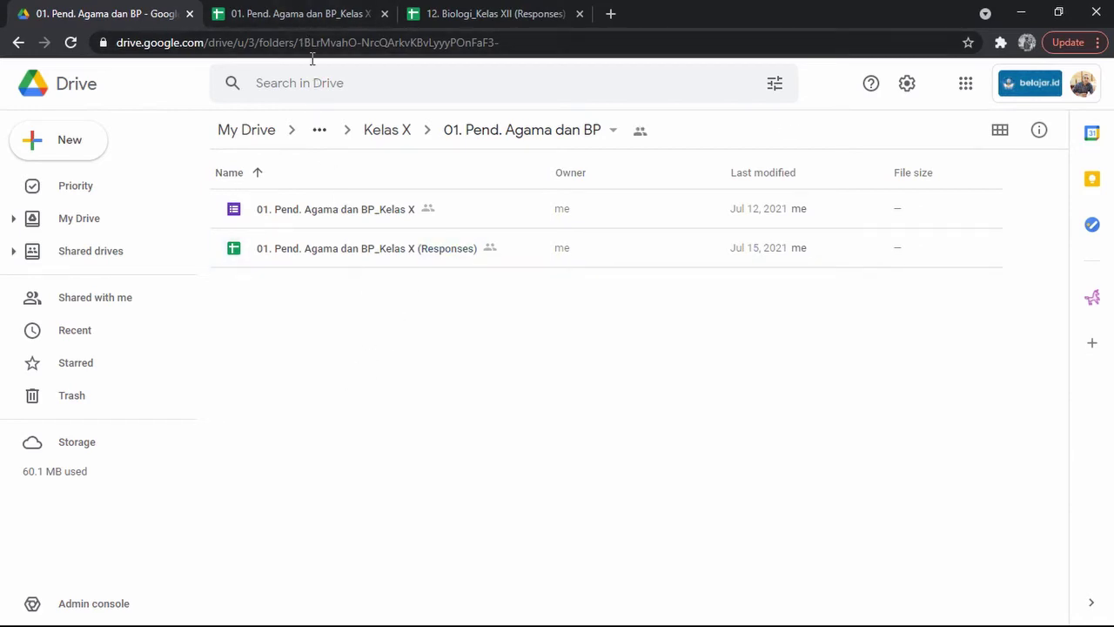
# Switch to the 01. Pend. Agama dan BP_Kelas X (Responses) spreadsheet and examine the columns and response rows of the Respon sheet.
pyautogui.click(320, 16)
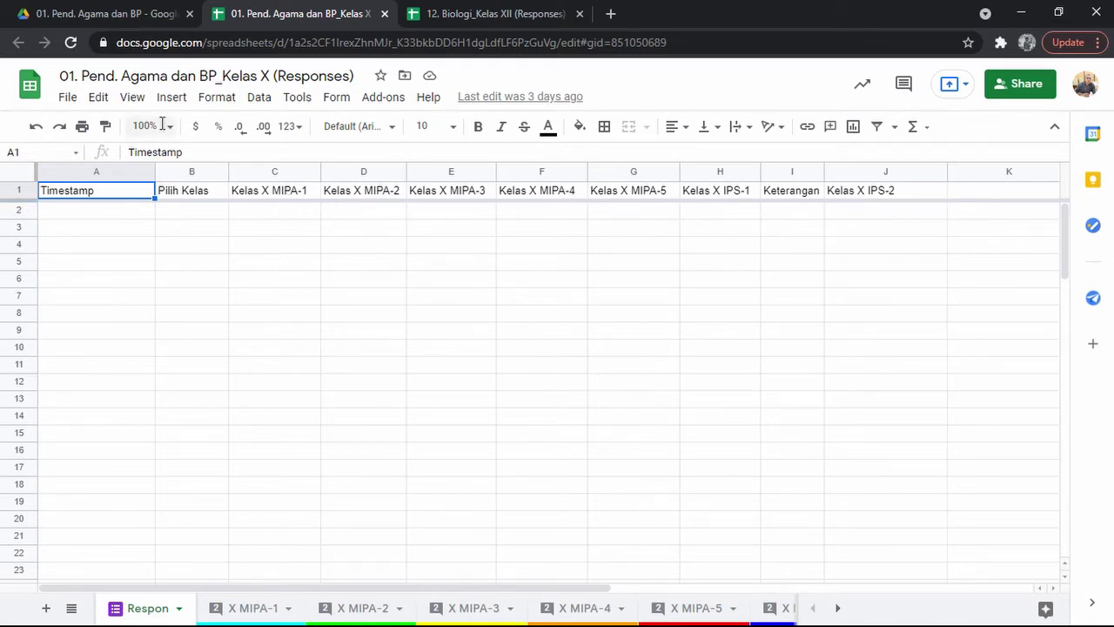
pyautogui.click(126, 14)
pyautogui.click(290, 218)
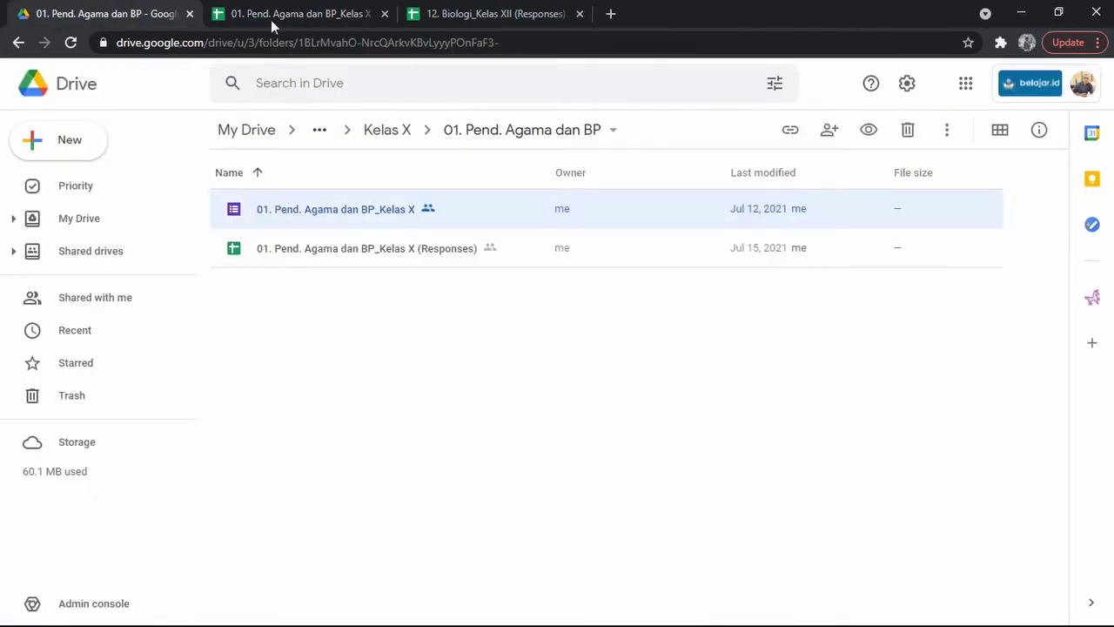
pyautogui.click(271, 16)
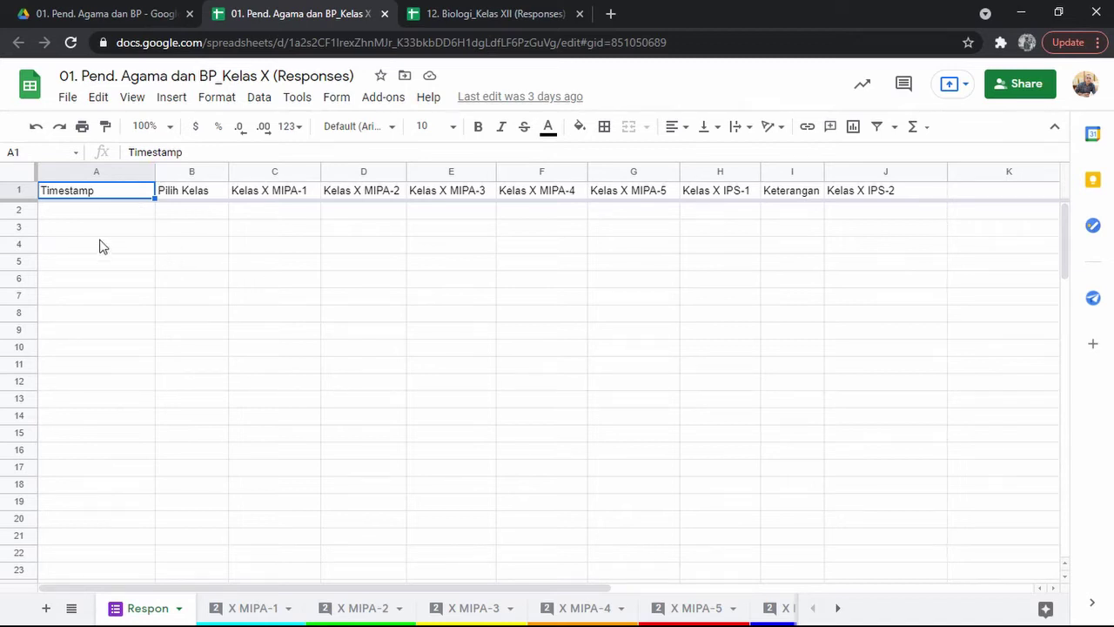
pyautogui.click(29, 209)
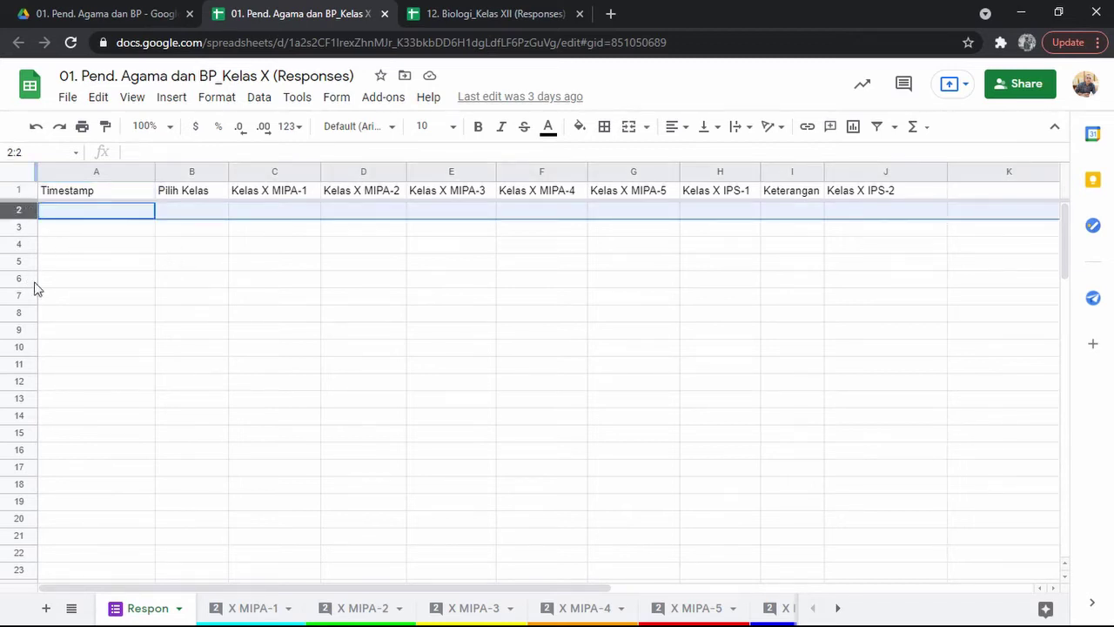
pyautogui.click(123, 211)
pyautogui.click(204, 211)
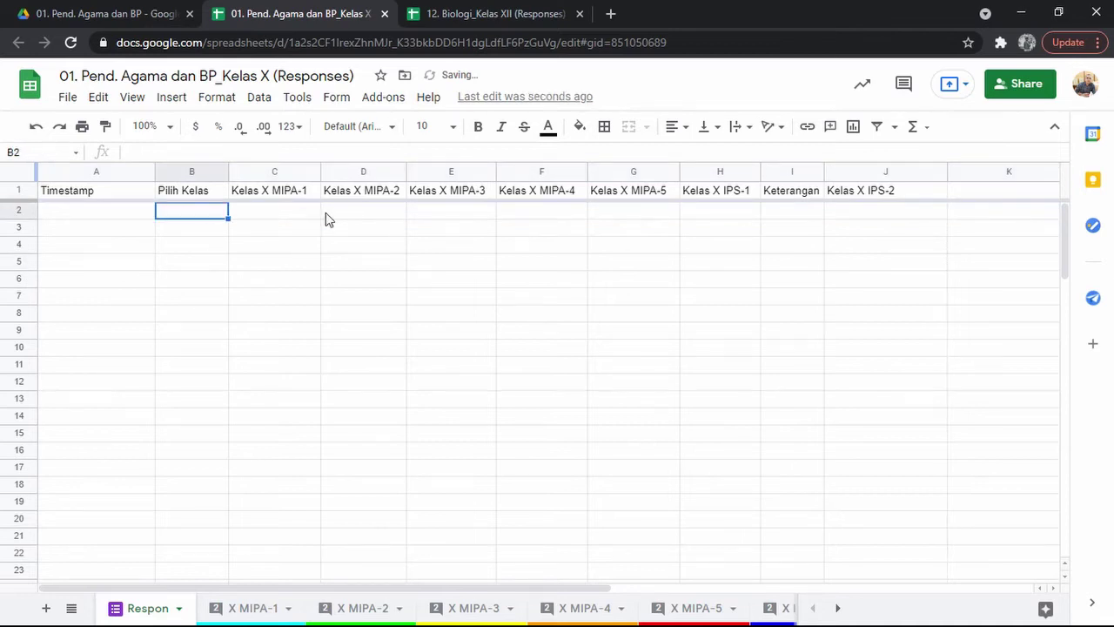
pyautogui.click(112, 215)
pyautogui.click(119, 229)
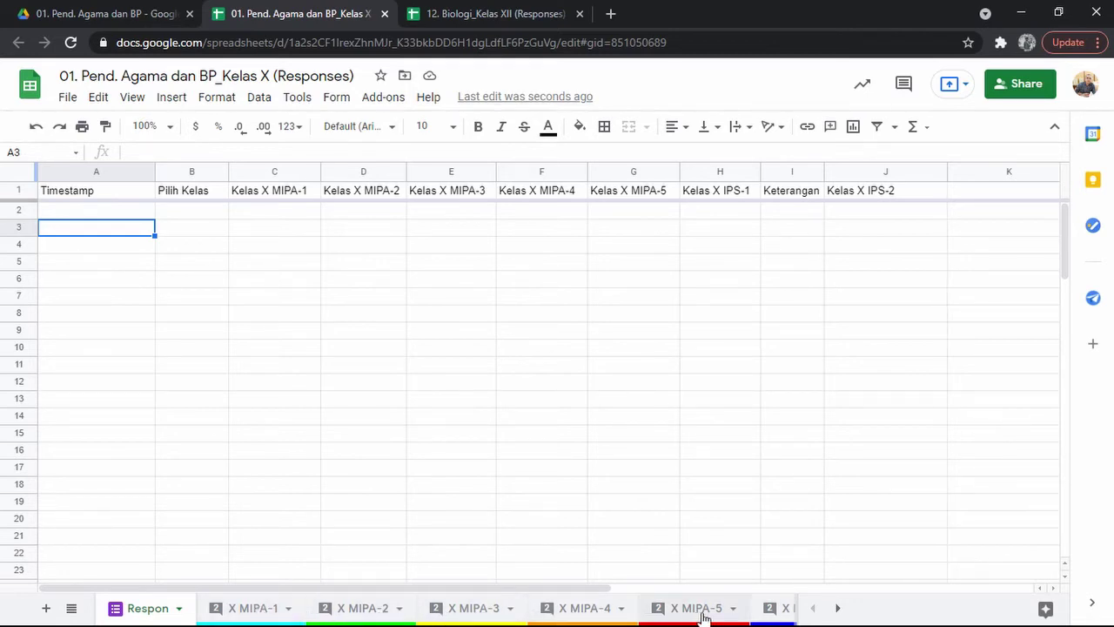
# Look through the class sheets up to X IPS-2, and examine the student attendance recap on the X MIPA-1 sheet.
pyautogui.click(837, 607)
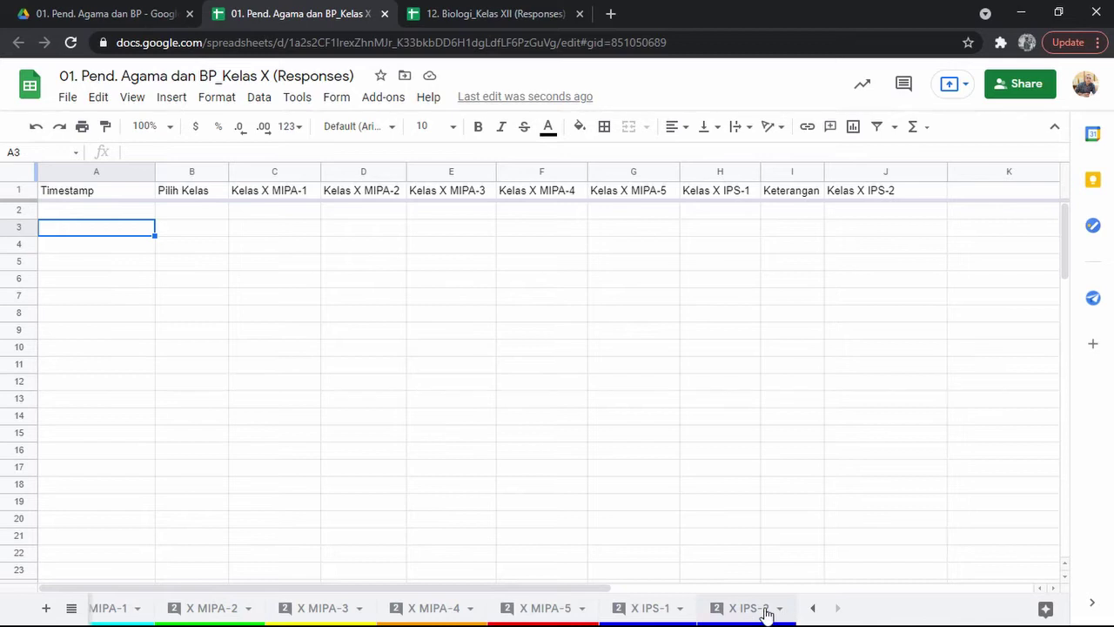
pyautogui.click(812, 608)
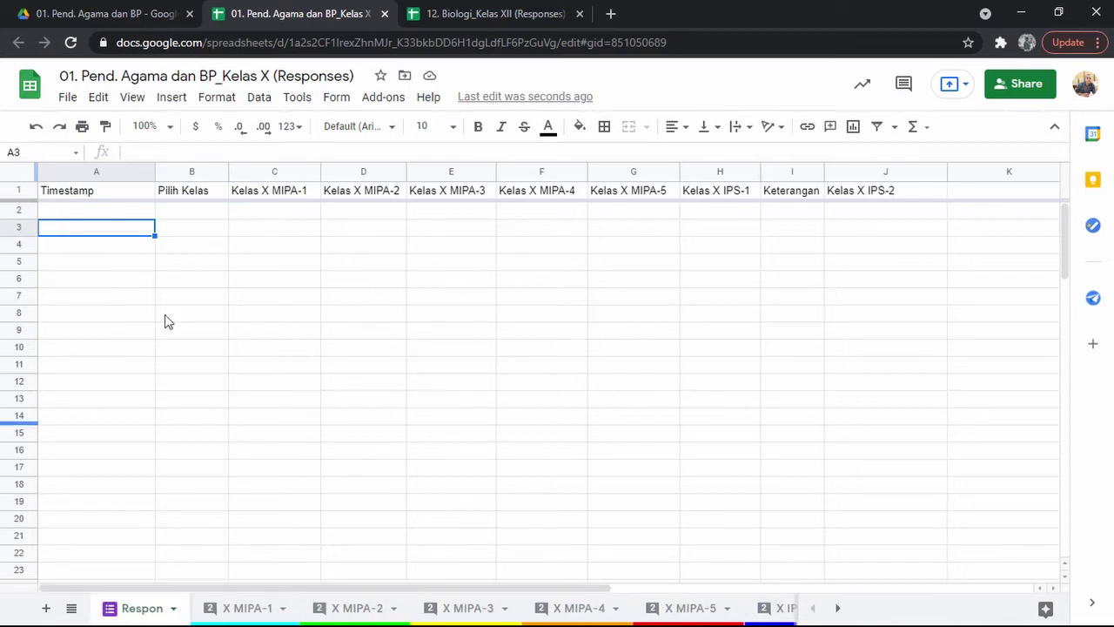
pyautogui.click(248, 609)
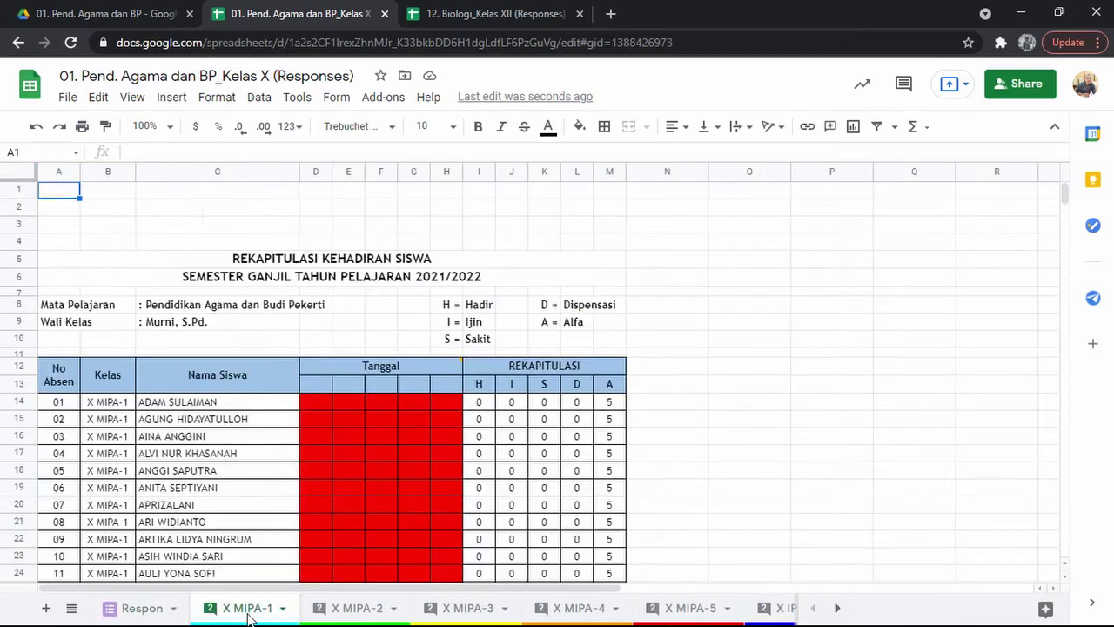
pyautogui.scroll(-4, 721, 322)
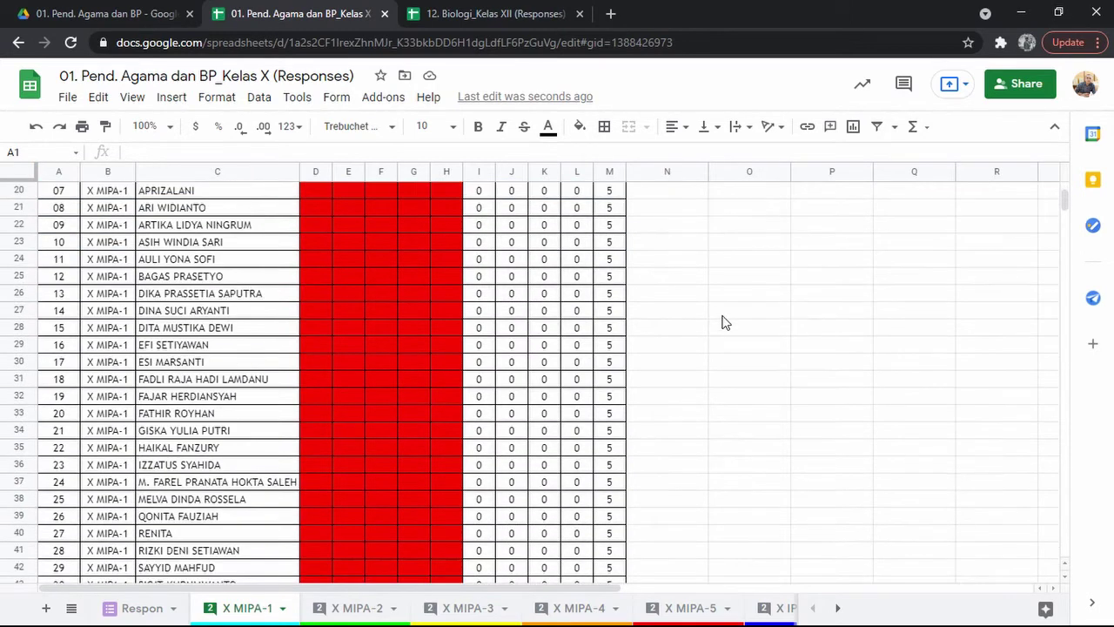
pyautogui.scroll(4, 721, 322)
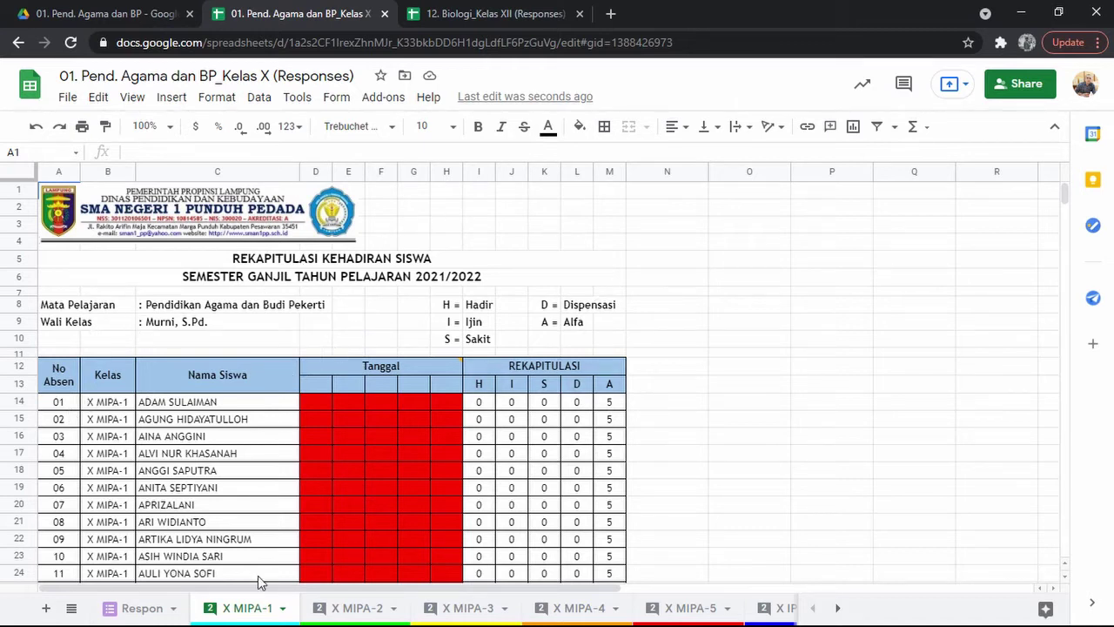
# Review the Mata Pelajaran and Wali Kelas entries on the X MIPA-1 sheet and look through its student list.
pyautogui.click(198, 312)
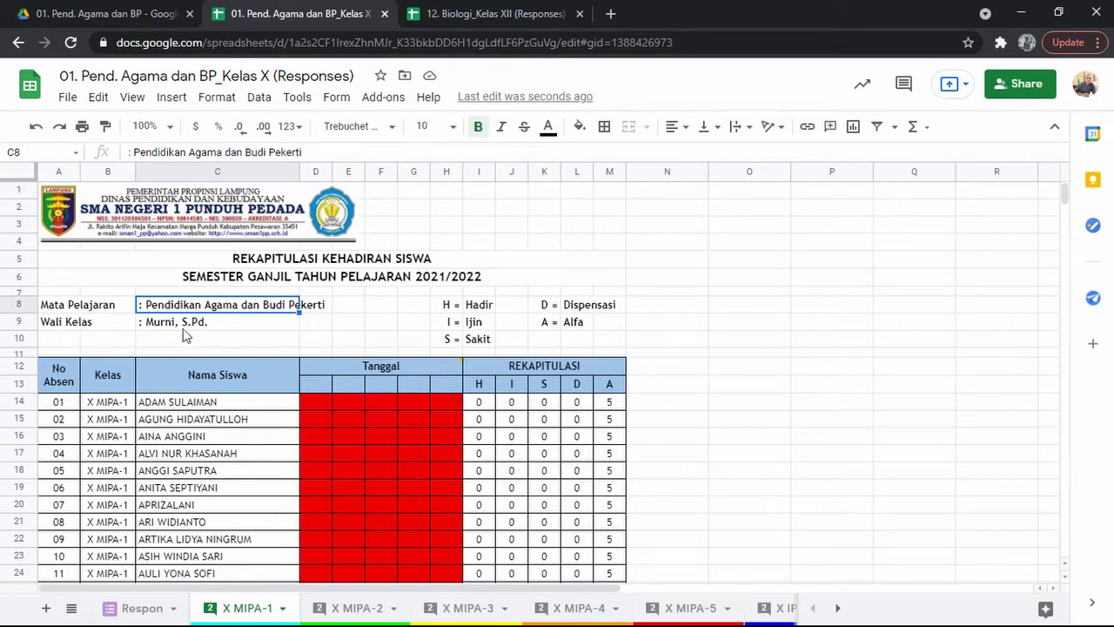
pyautogui.click(184, 326)
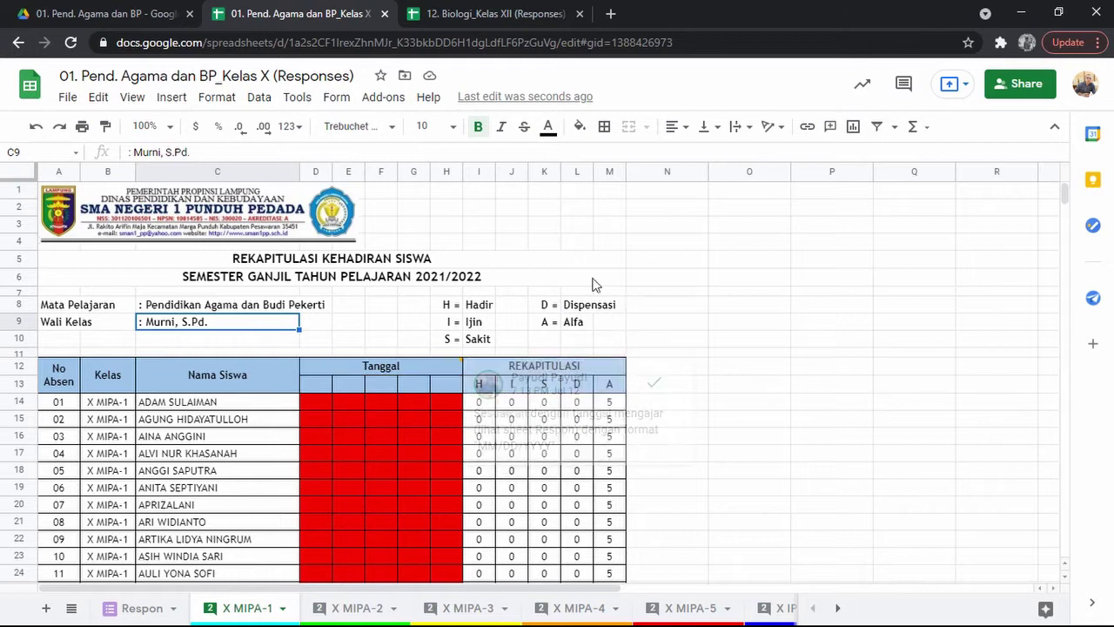
pyautogui.scroll(-6, 134, 420)
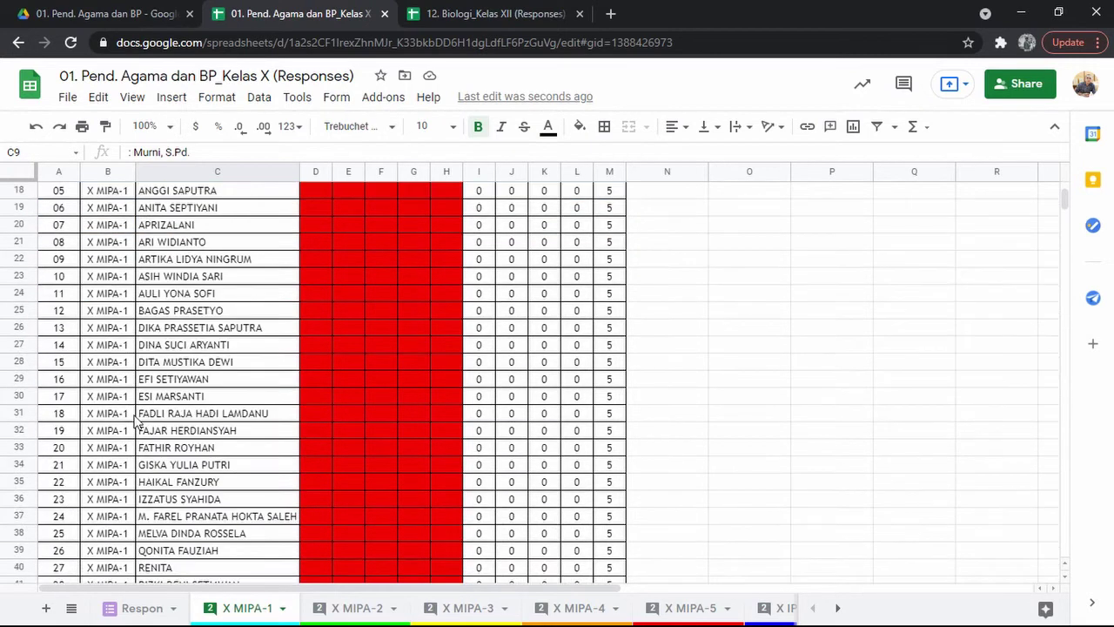
pyautogui.scroll(-5, 135, 421)
pyautogui.scroll(5, 135, 421)
pyautogui.scroll(6, 135, 421)
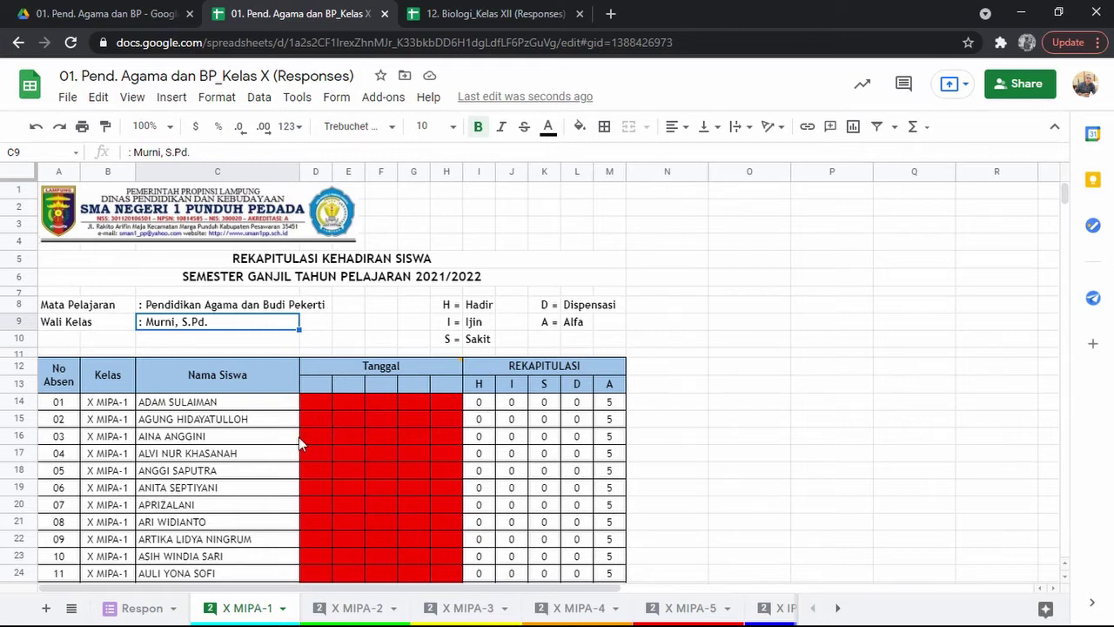
# Examine the first student's attendance formulas in E14 to H14 and look over the recap columns.
pyautogui.click(188, 409)
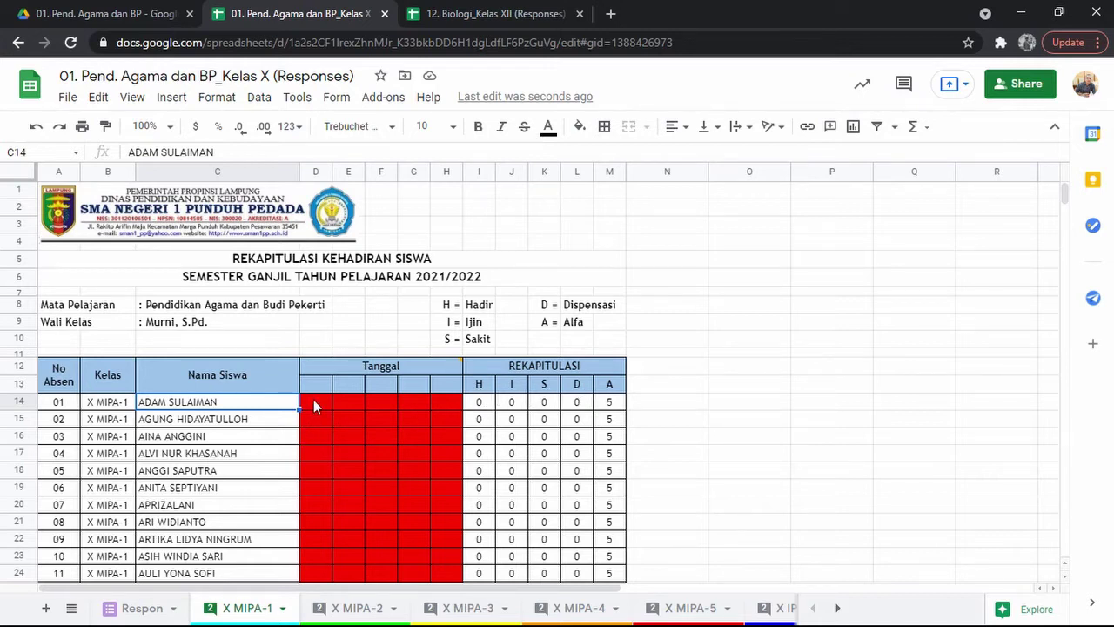
pyautogui.click(340, 401)
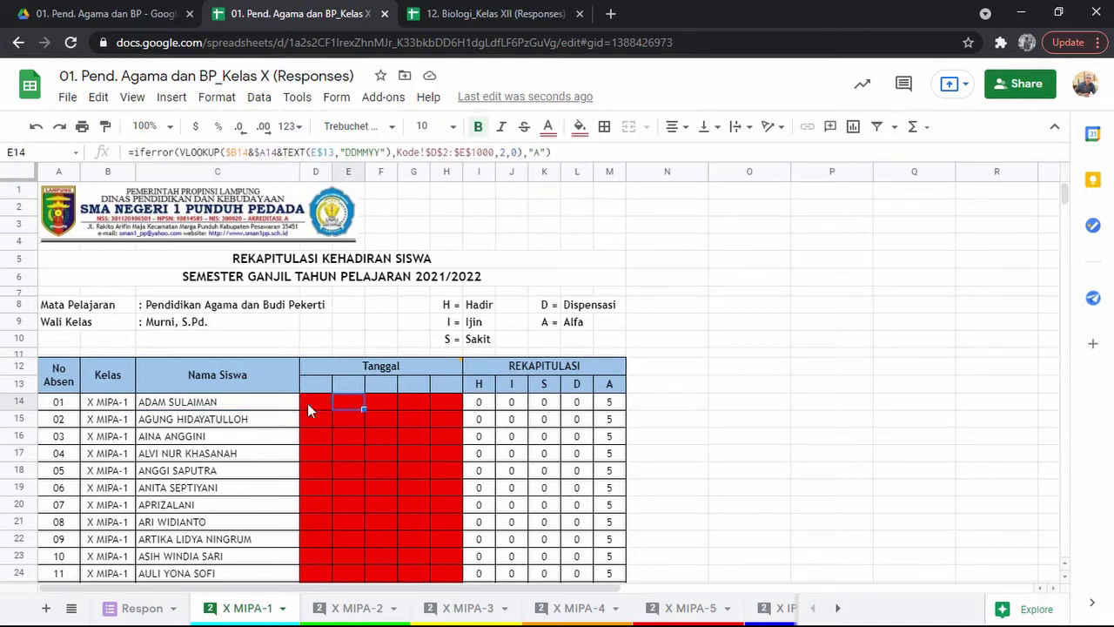
pyautogui.click(381, 401)
pyautogui.click(415, 401)
pyautogui.click(448, 399)
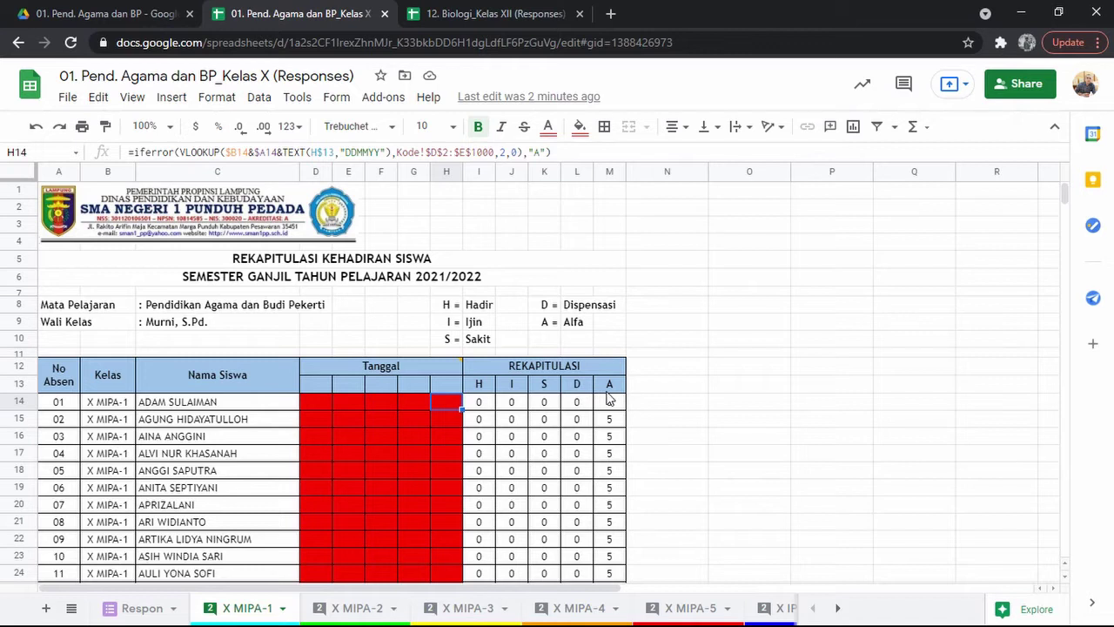
pyautogui.scroll(-5, 771, 430)
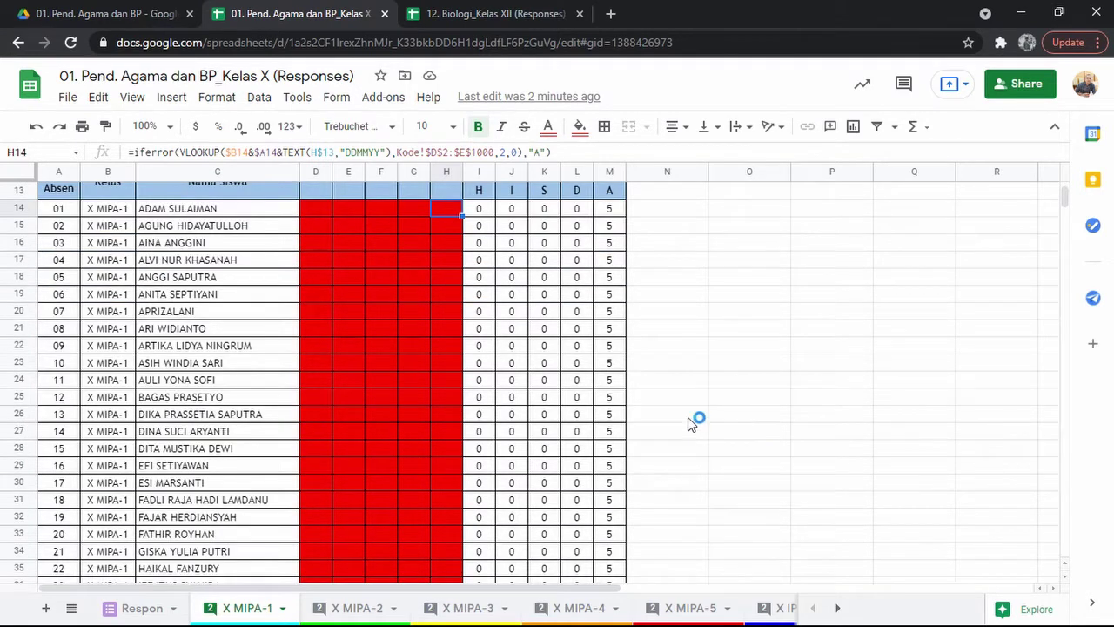
pyautogui.scroll(5, 702, 423)
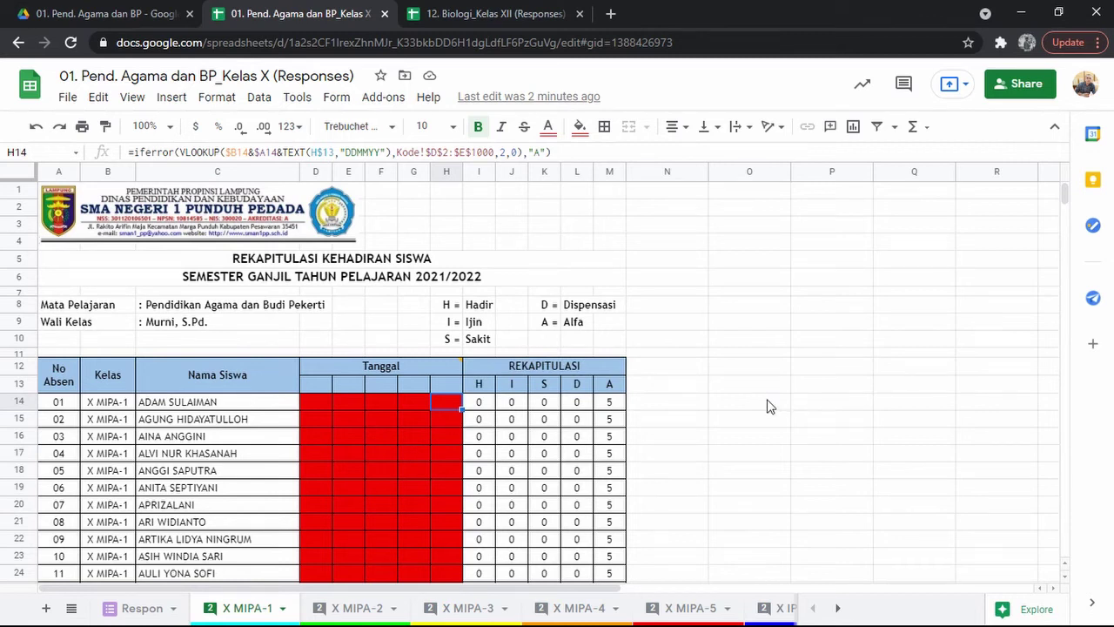
# Read the comment on the Tanggal header and inspect the date cells D13 to H13 beneath it.
pyautogui.click(387, 370)
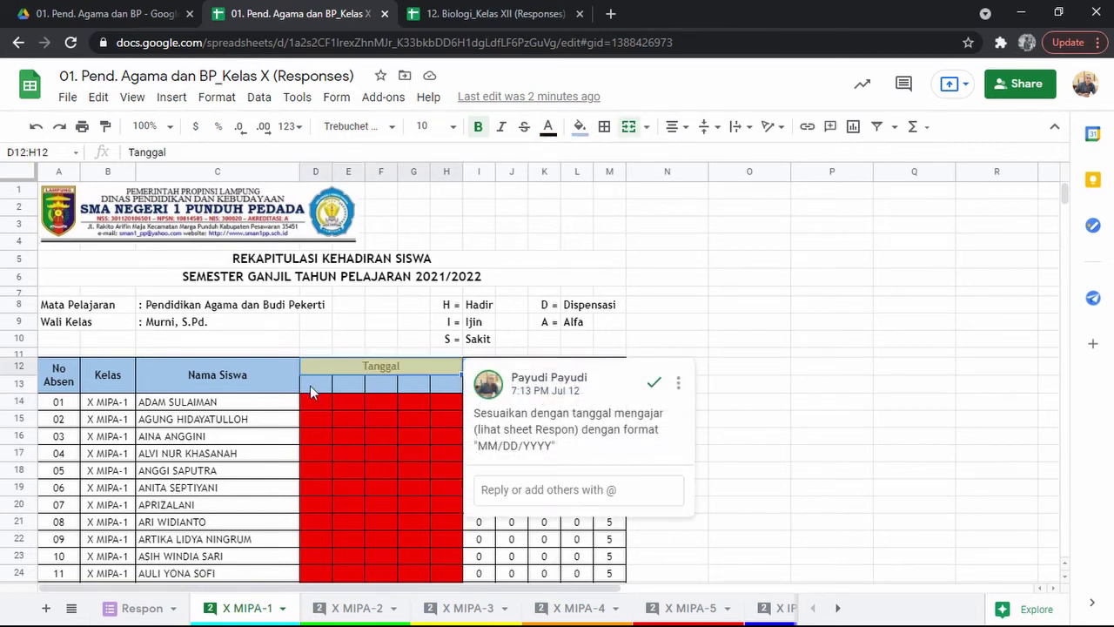
pyautogui.click(319, 386)
pyautogui.click(349, 384)
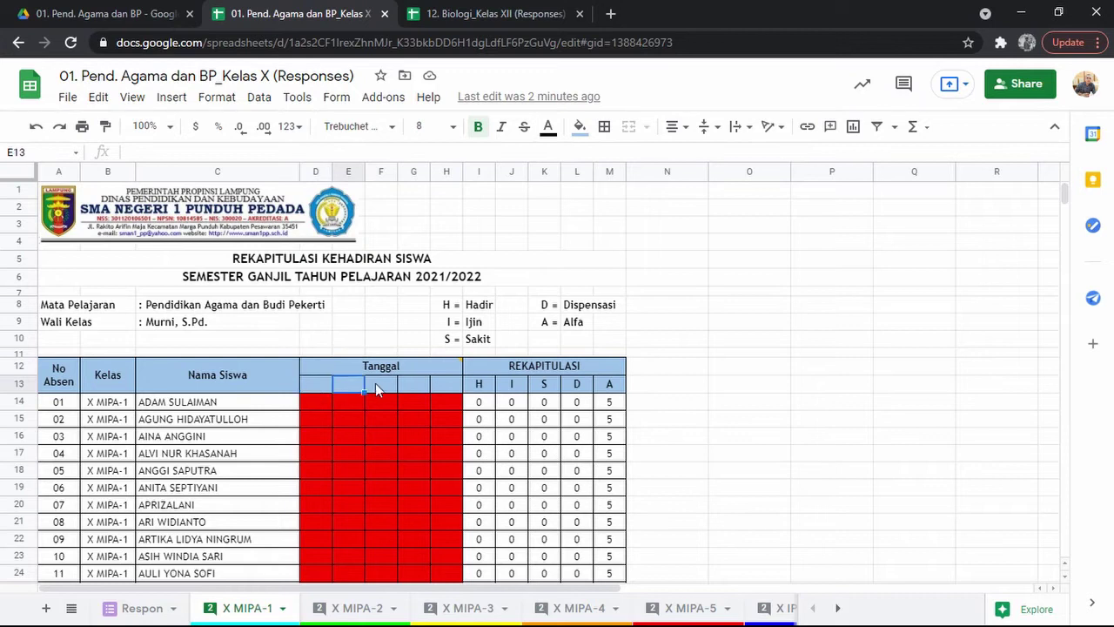
pyautogui.click(382, 384)
pyautogui.click(416, 383)
pyautogui.click(448, 384)
pyautogui.moveTo(430, 366)
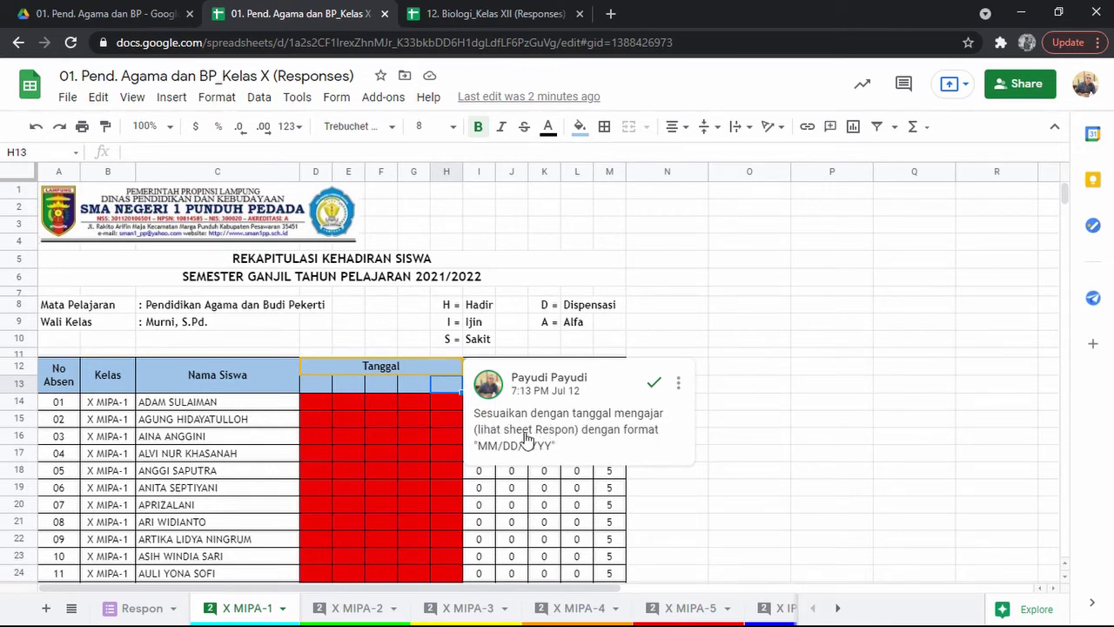
# Check the Timestamp column on the Respon sheet, and go through the matching Tanggal date cells on the X MIPA-1 sheet.
pyautogui.click(122, 609)
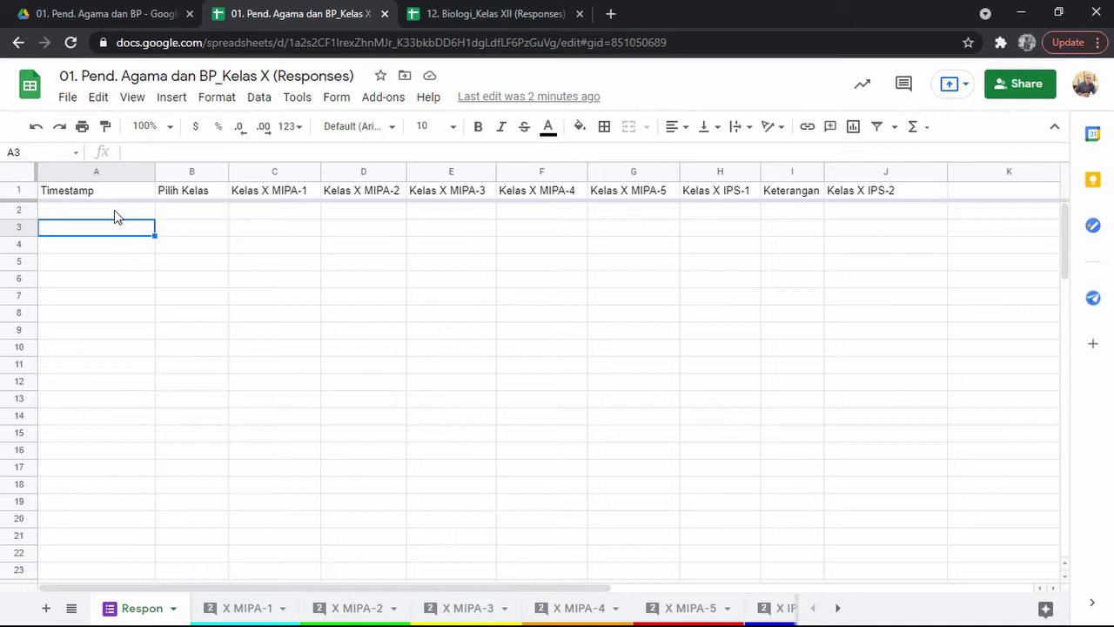
pyautogui.click(222, 611)
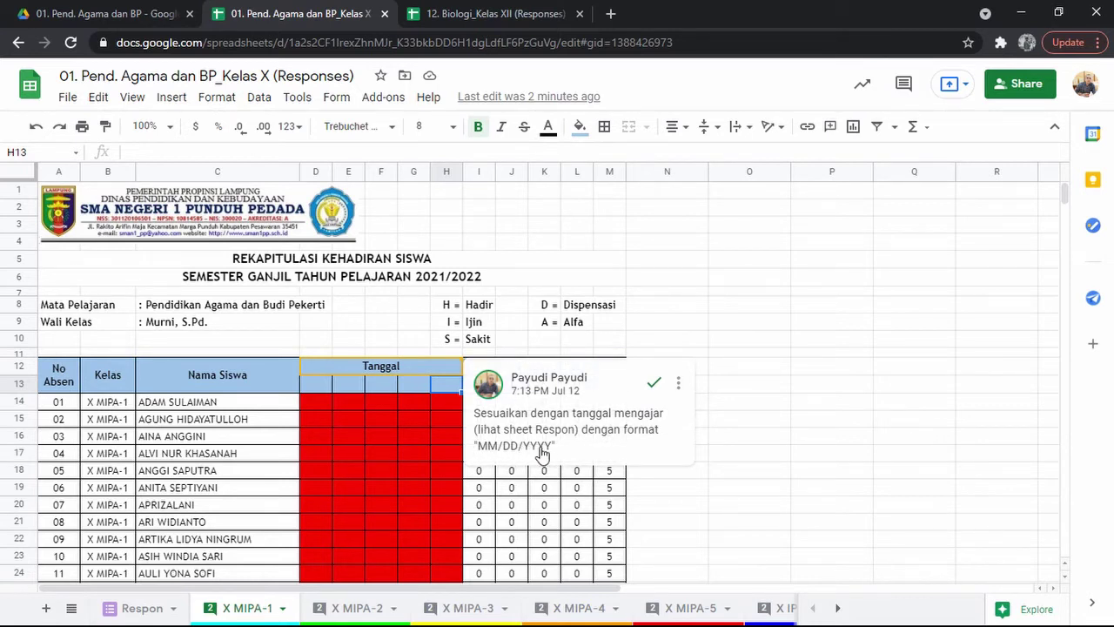
pyautogui.click(331, 386)
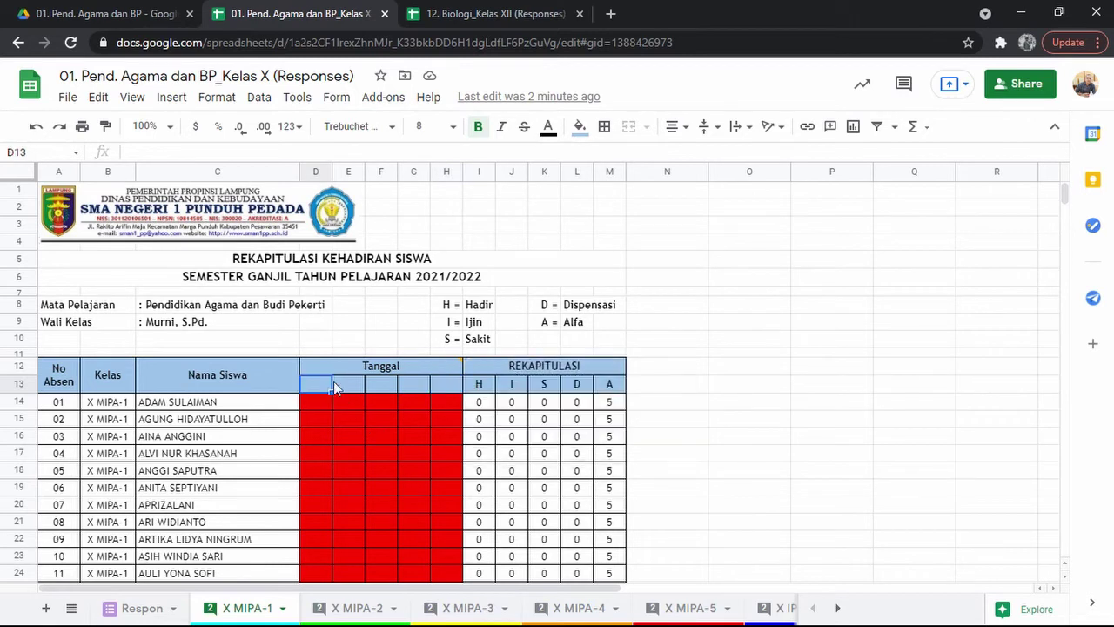
pyautogui.click(348, 387)
pyautogui.press('Right')
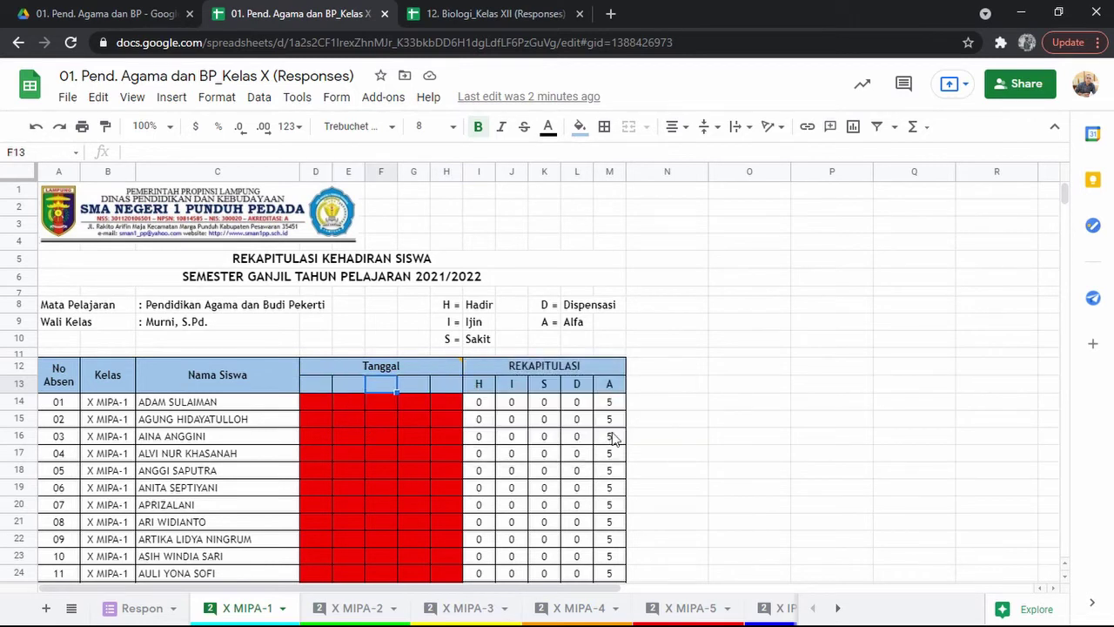
pyautogui.press('Right')
pyautogui.press('Right')
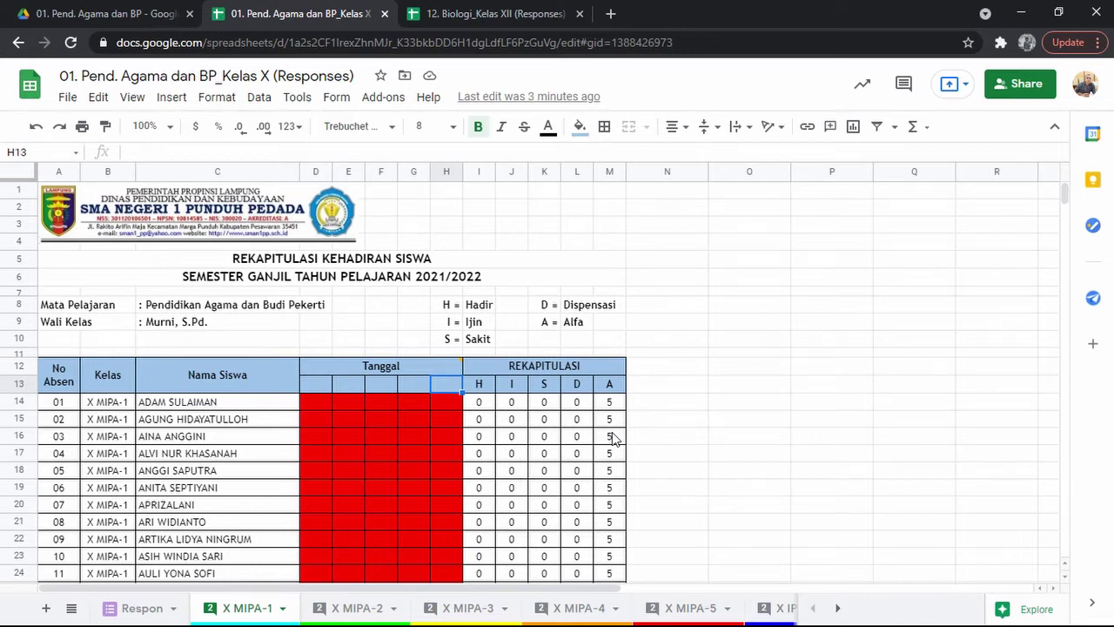
pyautogui.press('Left')
pyautogui.press('Left')
pyautogui.press('Left')
pyautogui.press('Left')
pyautogui.press('Left')
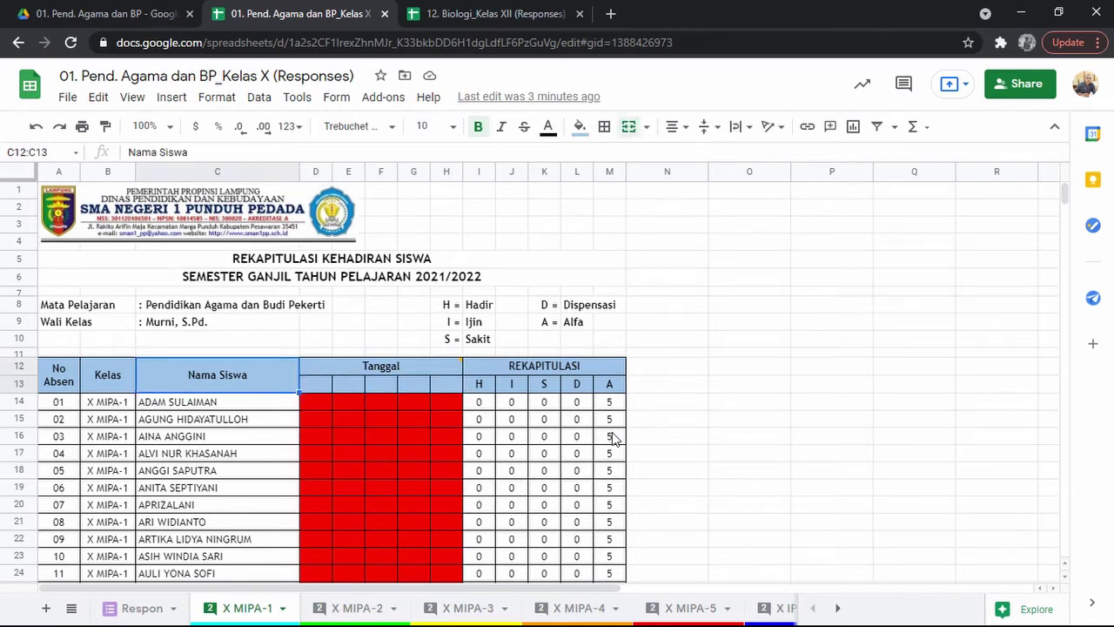
pyautogui.press('Down')
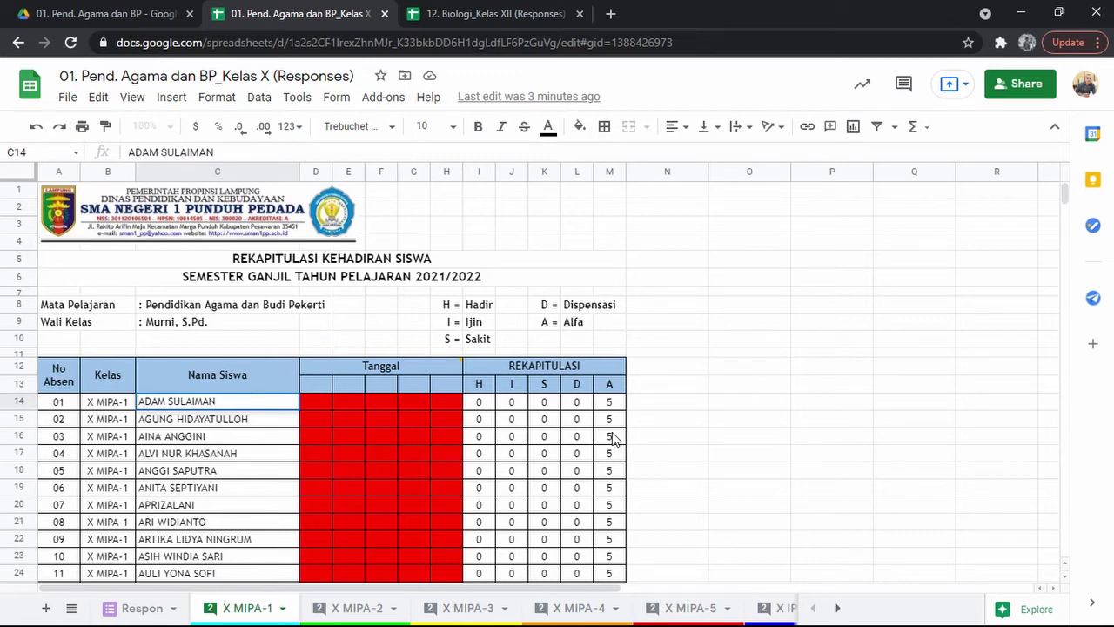
# Go over the five date cells D13 to H13 again, ending at the second one.
pyautogui.click(315, 384)
pyautogui.click(355, 386)
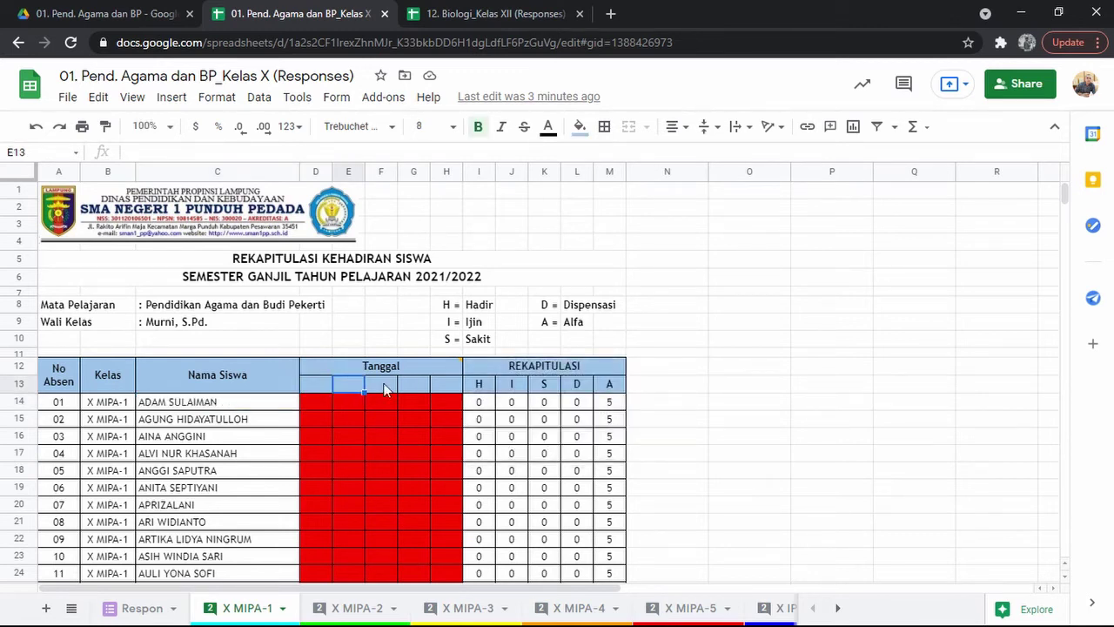
pyautogui.click(387, 385)
pyautogui.click(416, 385)
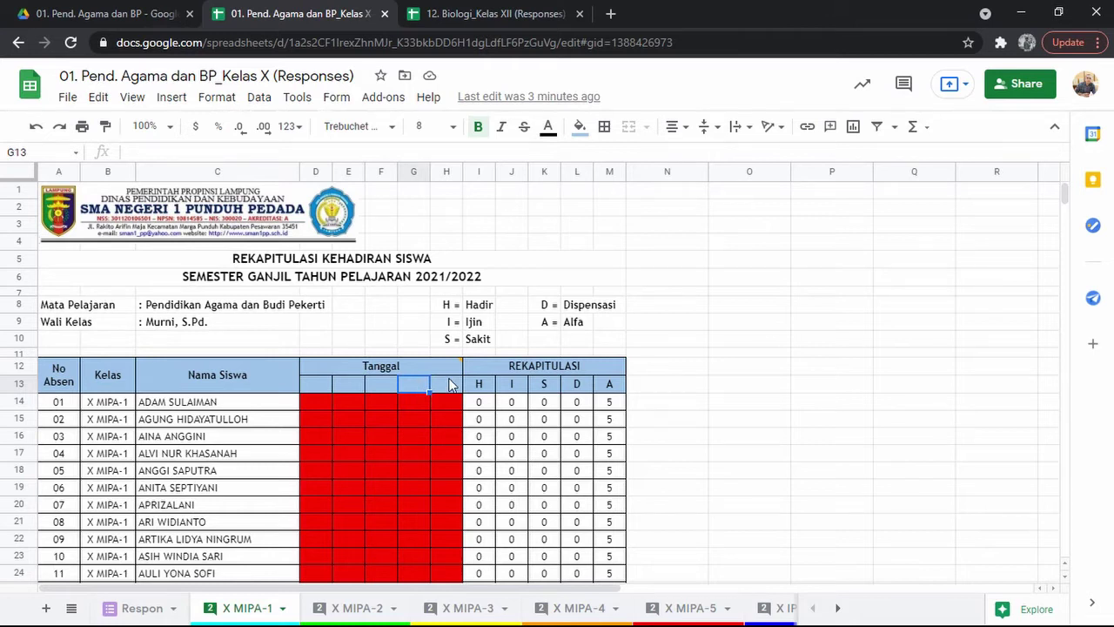
pyautogui.click(450, 385)
pyautogui.click(311, 385)
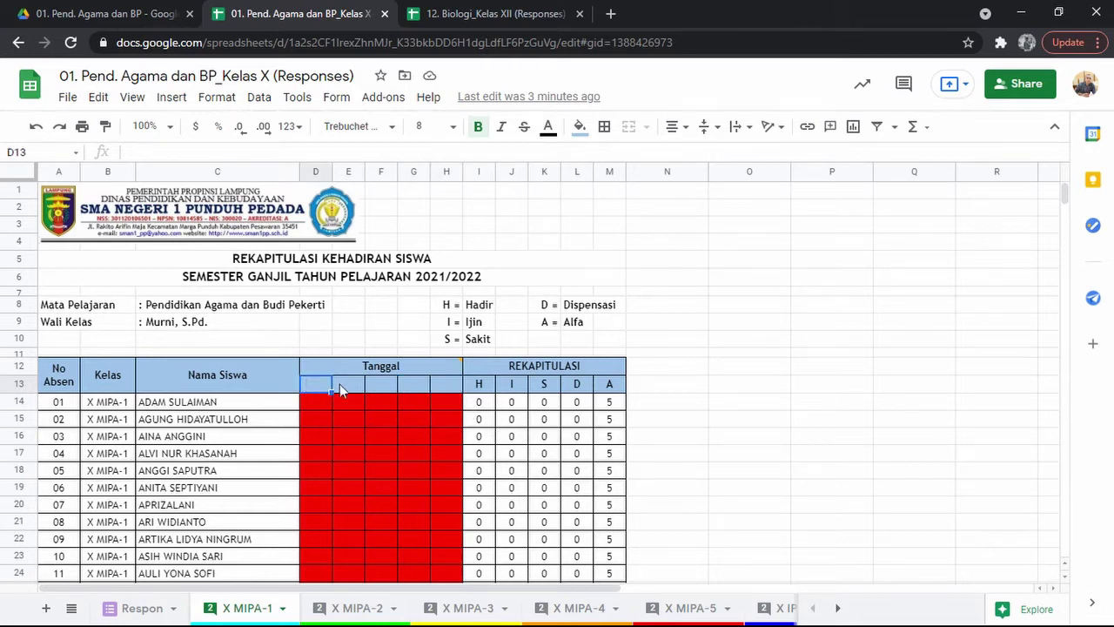
pyautogui.click(341, 385)
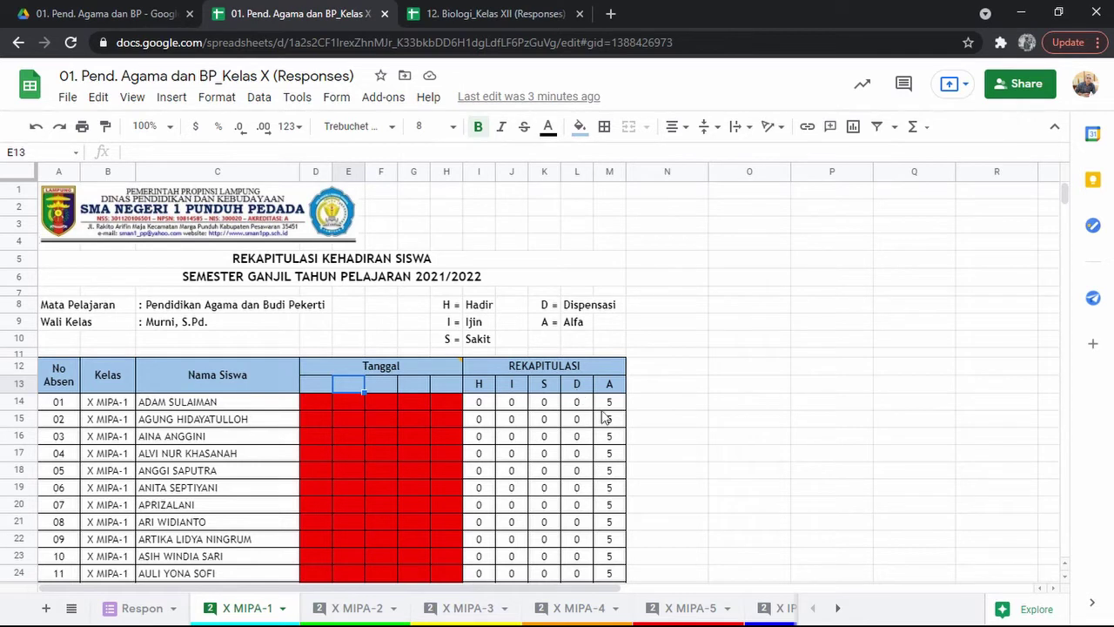
# Inspect the first student's attendance formulas in D14 to H14 and the Ijin recap formula in J14.
pyautogui.click(315, 402)
pyautogui.click(353, 401)
pyautogui.click(383, 401)
pyautogui.click(414, 401)
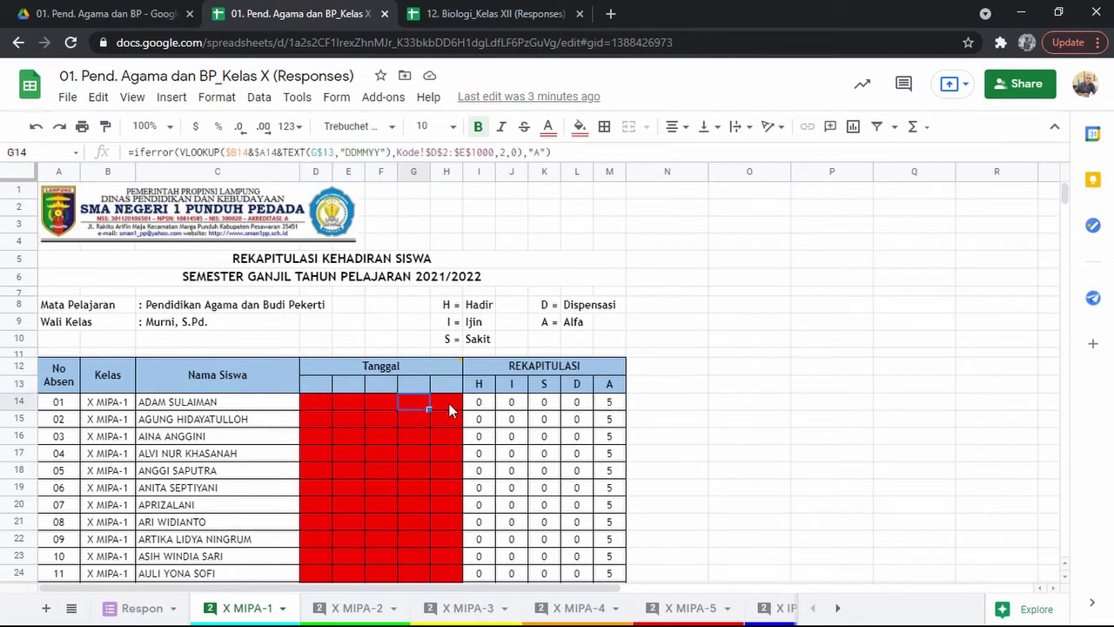
pyautogui.click(448, 403)
pyautogui.click(510, 404)
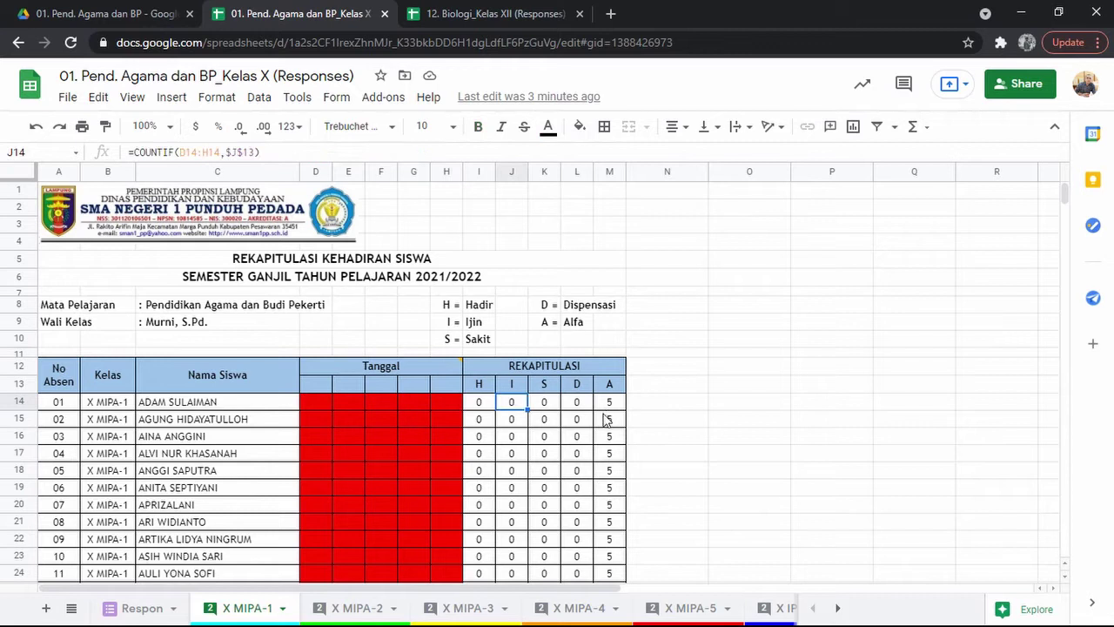
# Reread the date-format comment on the Tanggal header and revisit the date cells D13 and E13.
pyautogui.click(427, 373)
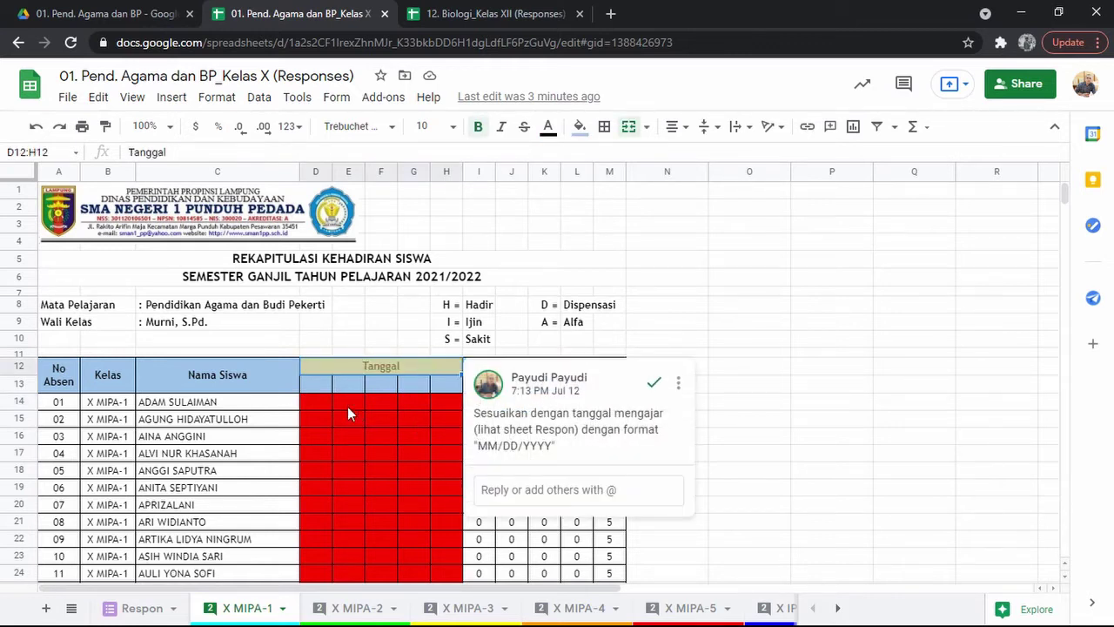
pyautogui.click(316, 384)
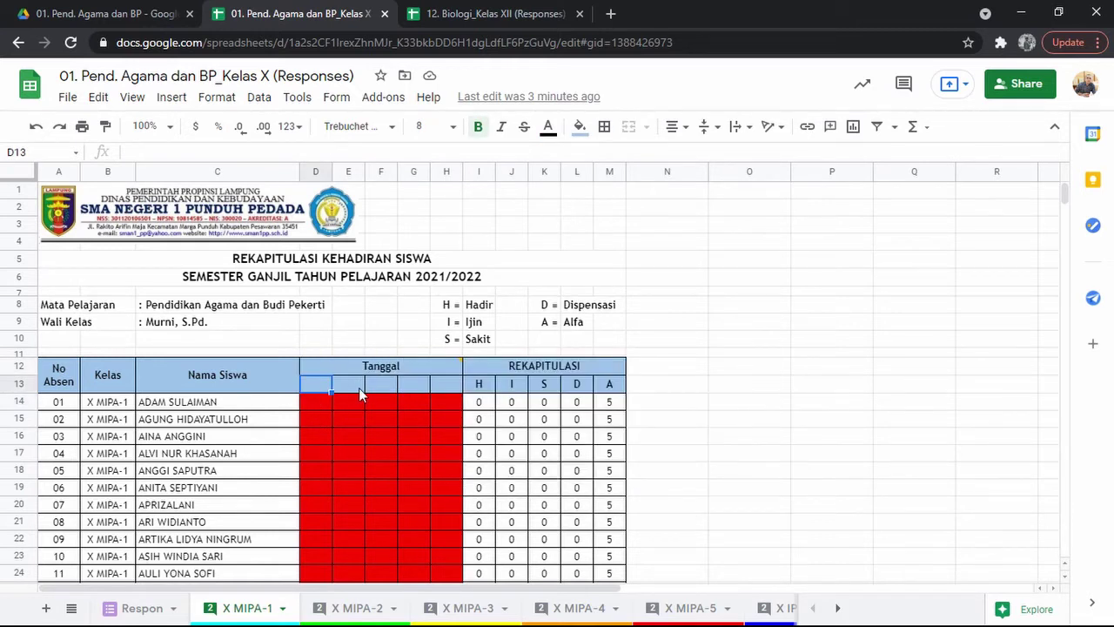
pyautogui.click(357, 387)
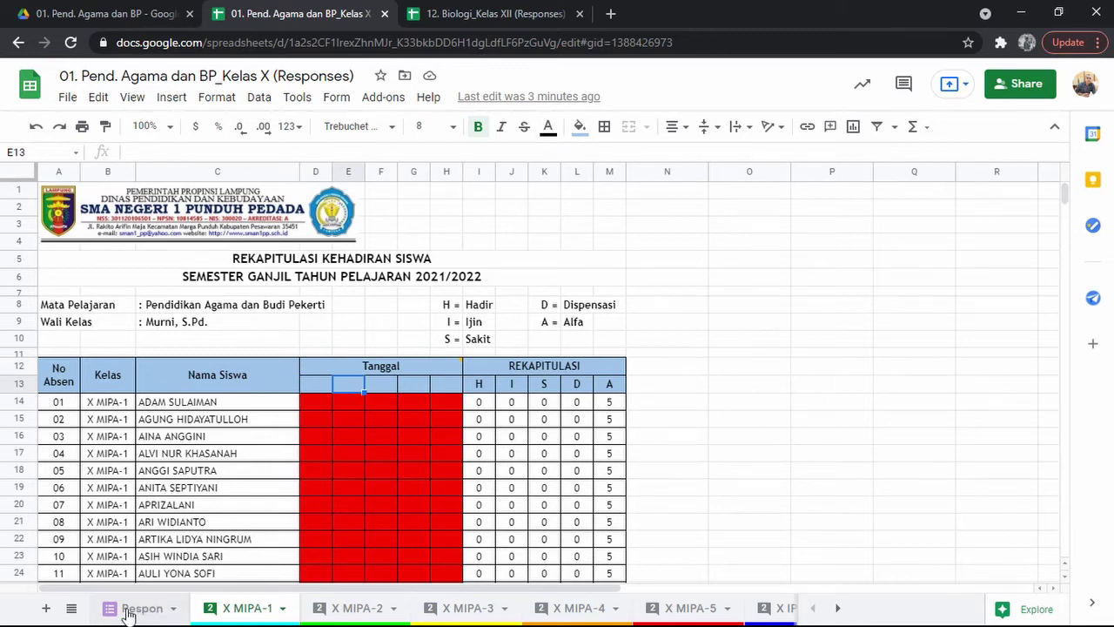
# Examine the signature block below the X MIPA-1 student list and read the comment on its place-and-date line in H51.
pyautogui.scroll(-6, 687, 380)
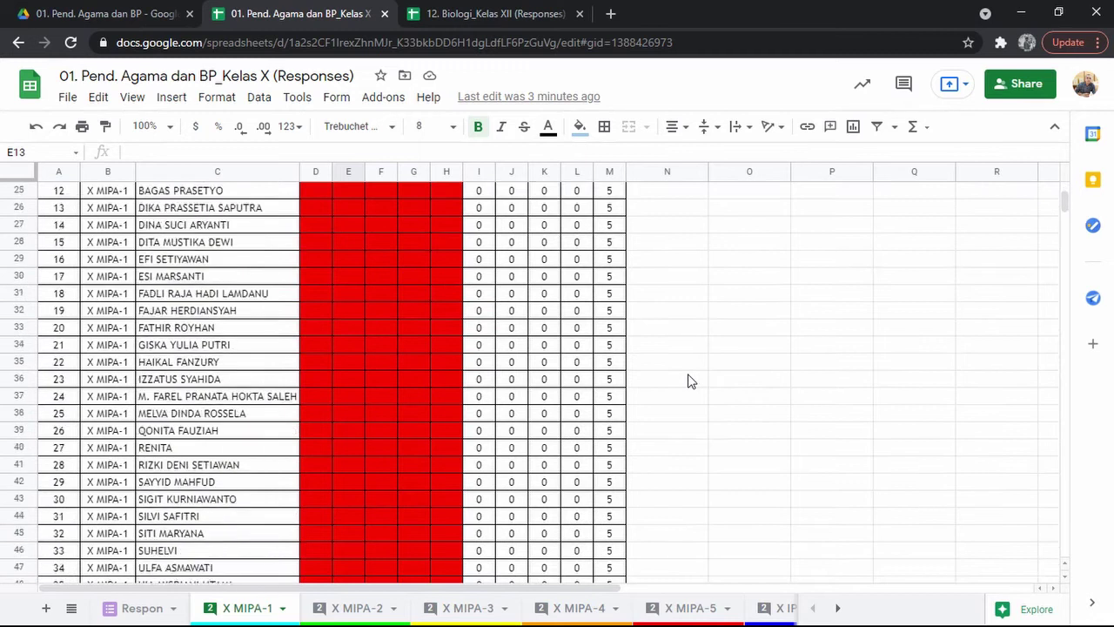
pyautogui.scroll(-2, 687, 380)
pyautogui.click(445, 409)
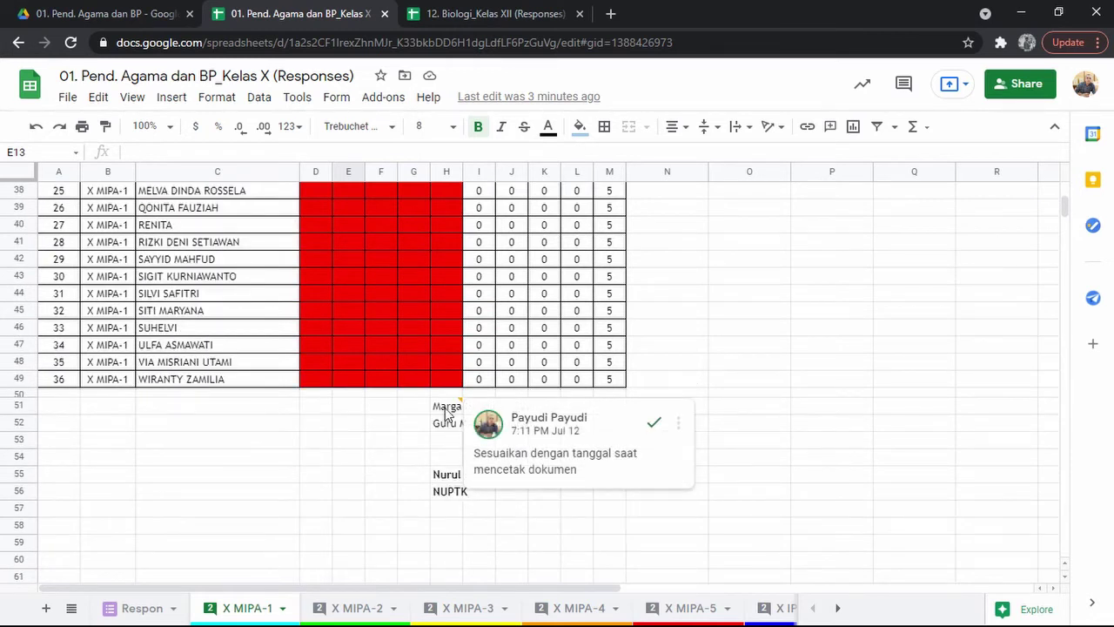
pyautogui.click(846, 442)
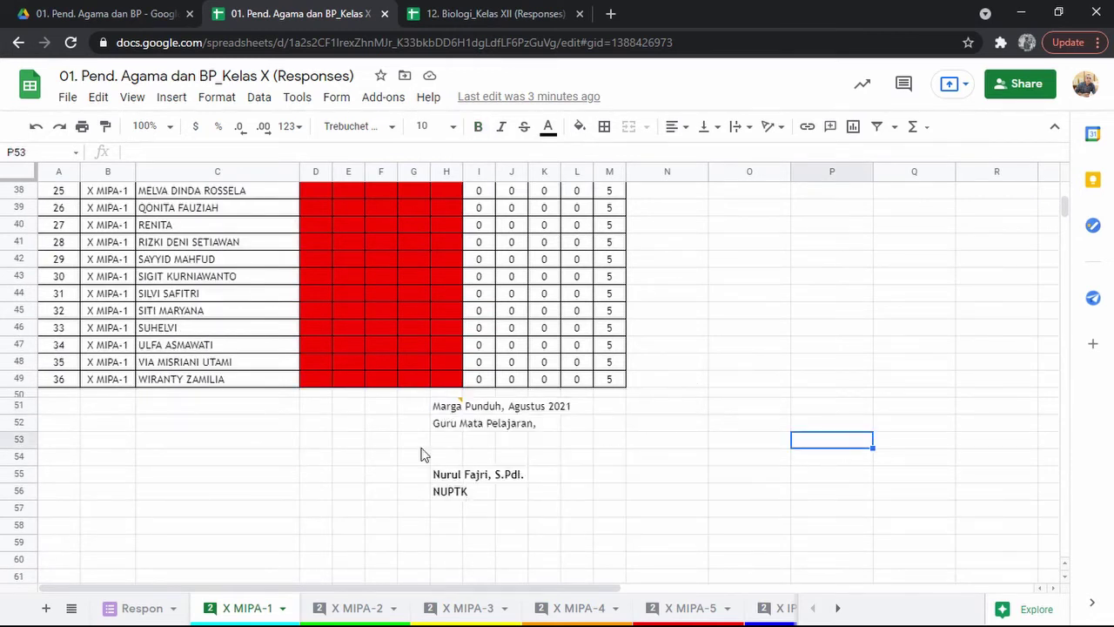
pyautogui.moveTo(448, 411)
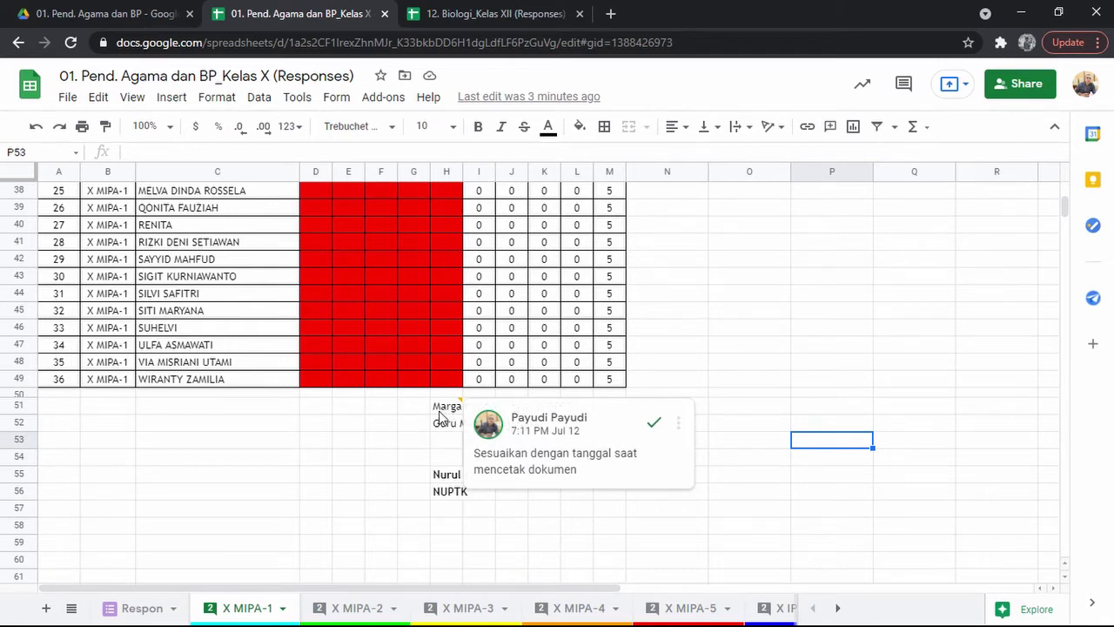
pyautogui.click(759, 407)
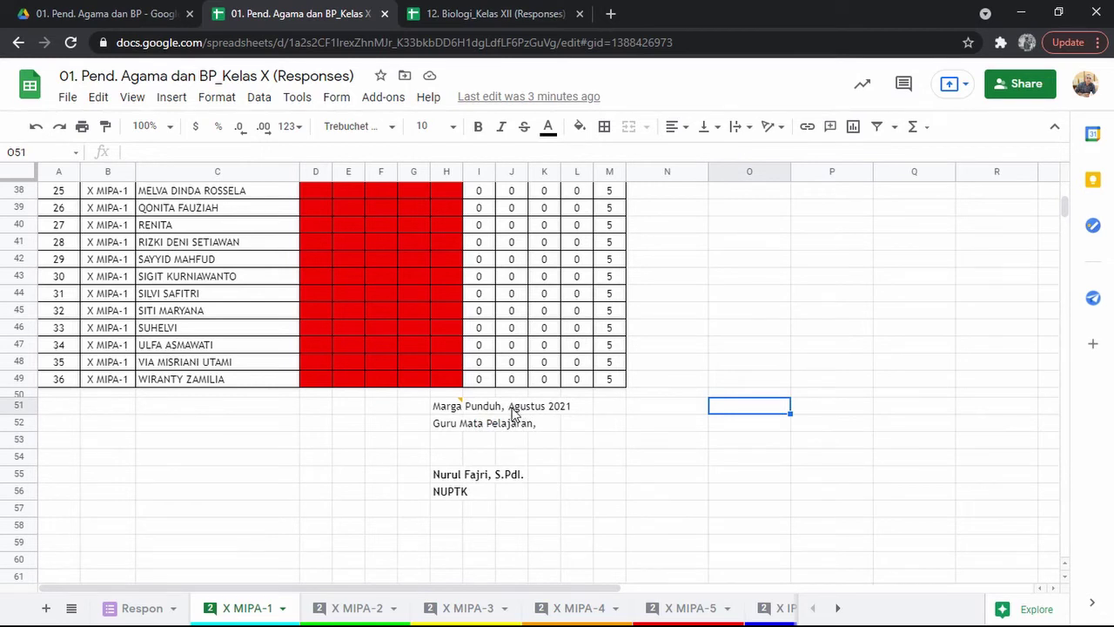
pyautogui.click(445, 410)
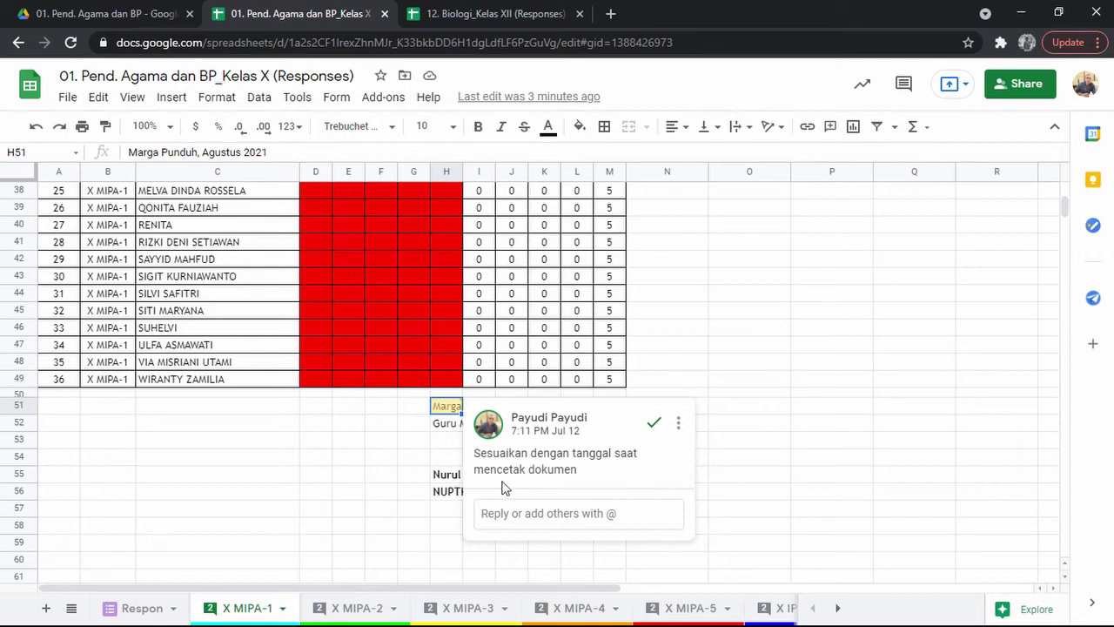
pyautogui.click(941, 428)
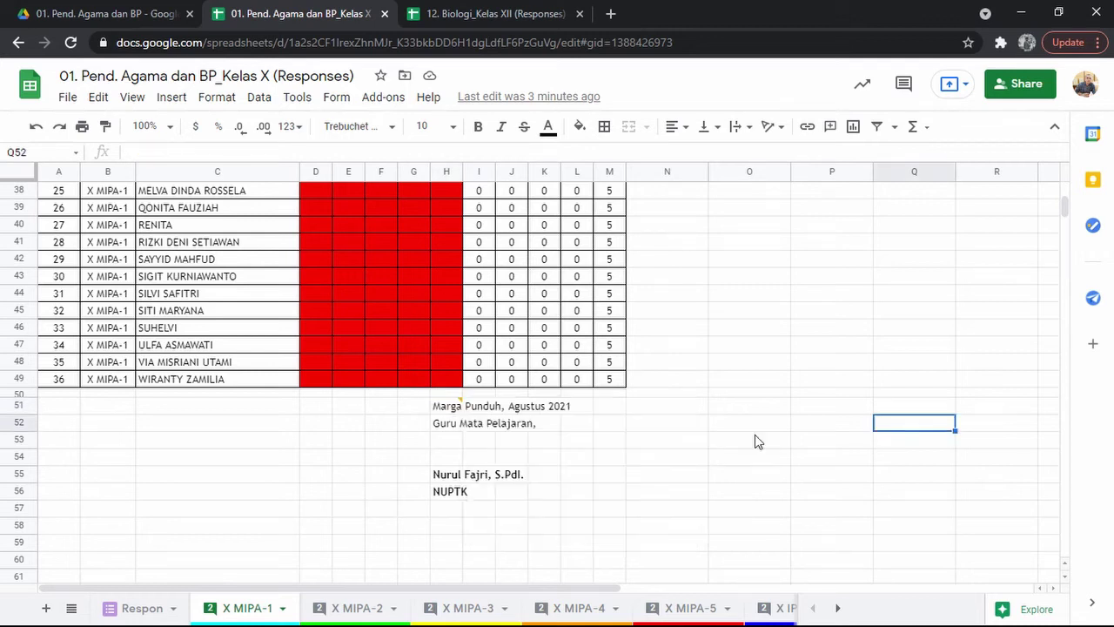
# Reread the comment on the signature's place-and-date cell H51 and change its text to "Marga Punduh, 30 Agustus 2021".
pyautogui.click(442, 409)
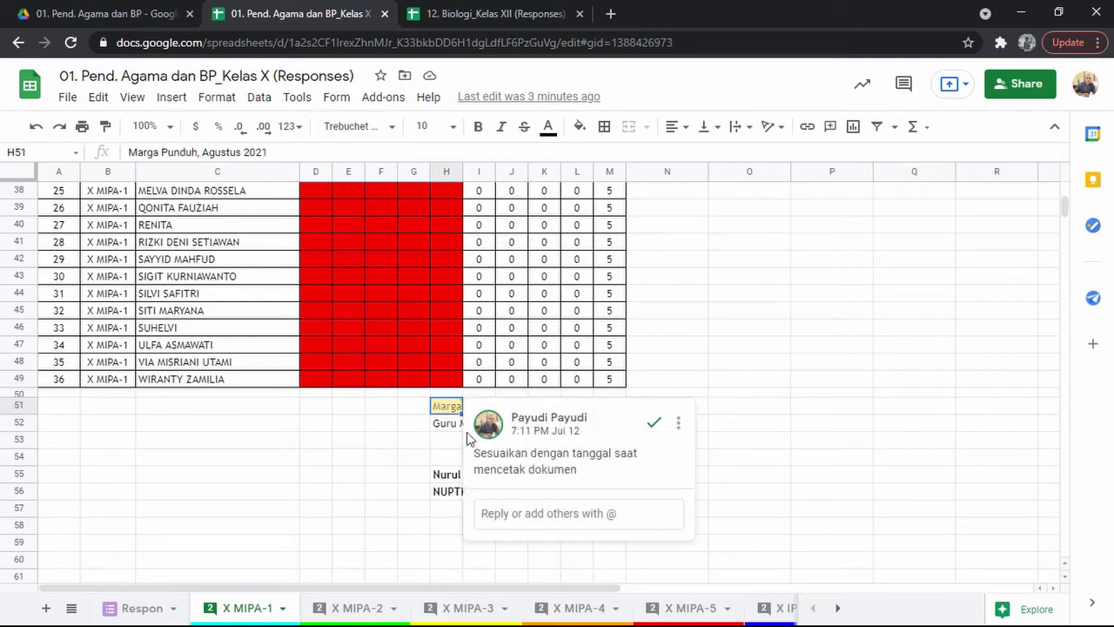
pyautogui.click(971, 386)
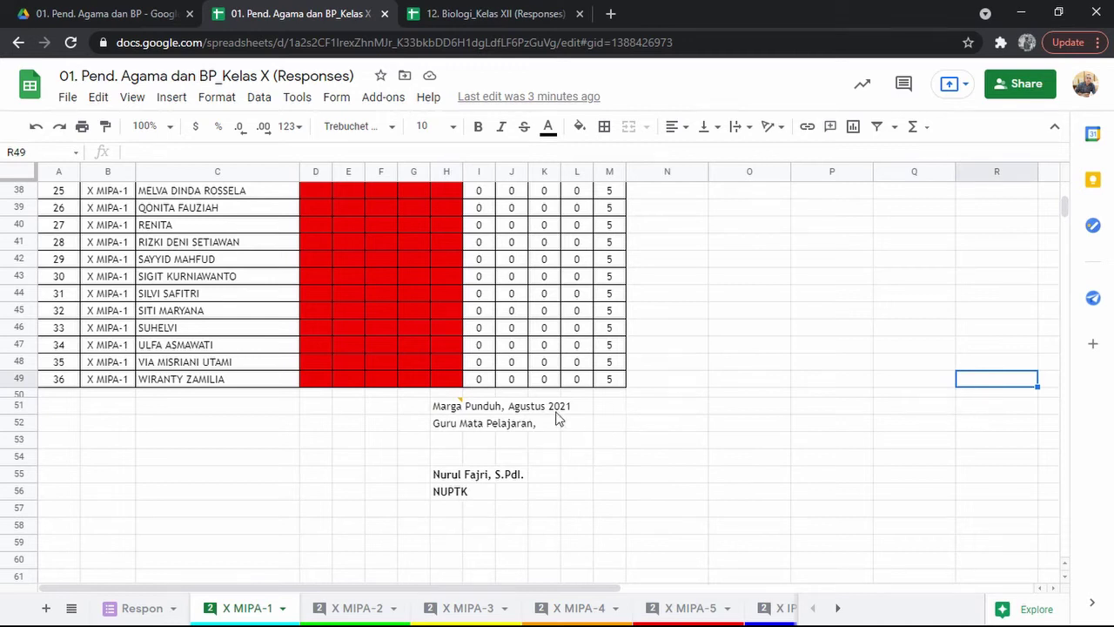
pyautogui.click(442, 411)
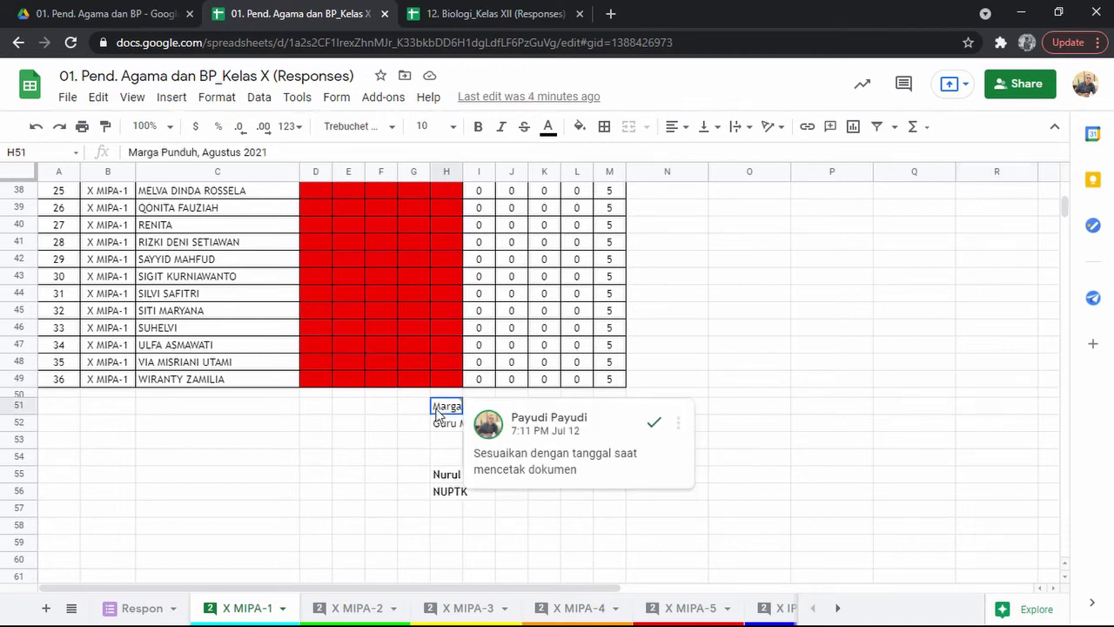
pyautogui.click(201, 152)
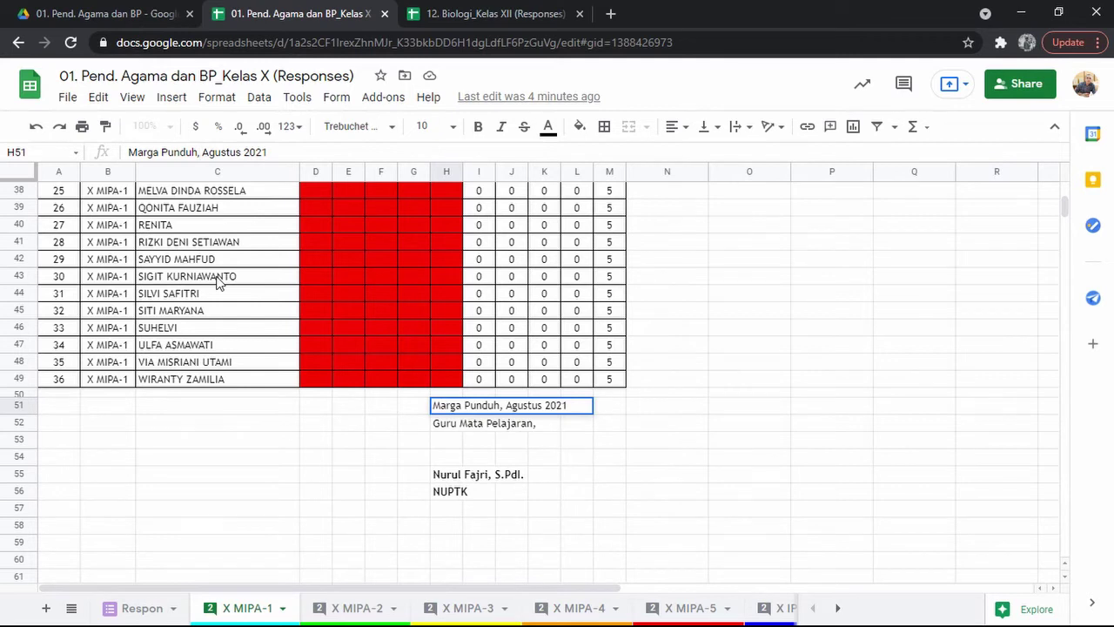
pyautogui.write('30')
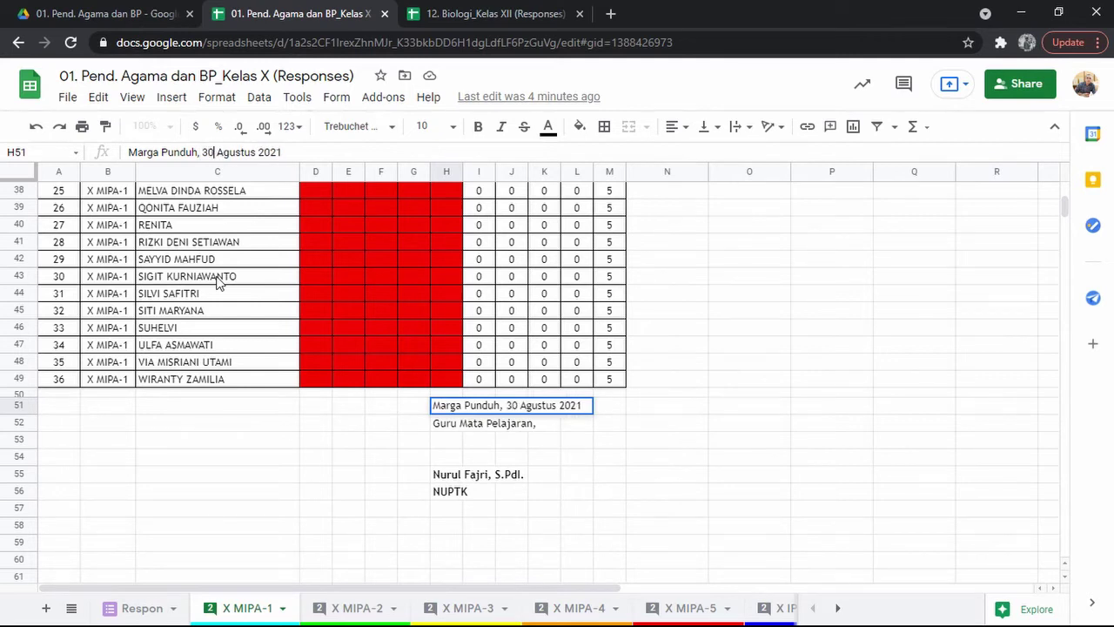
pyautogui.press('Return')
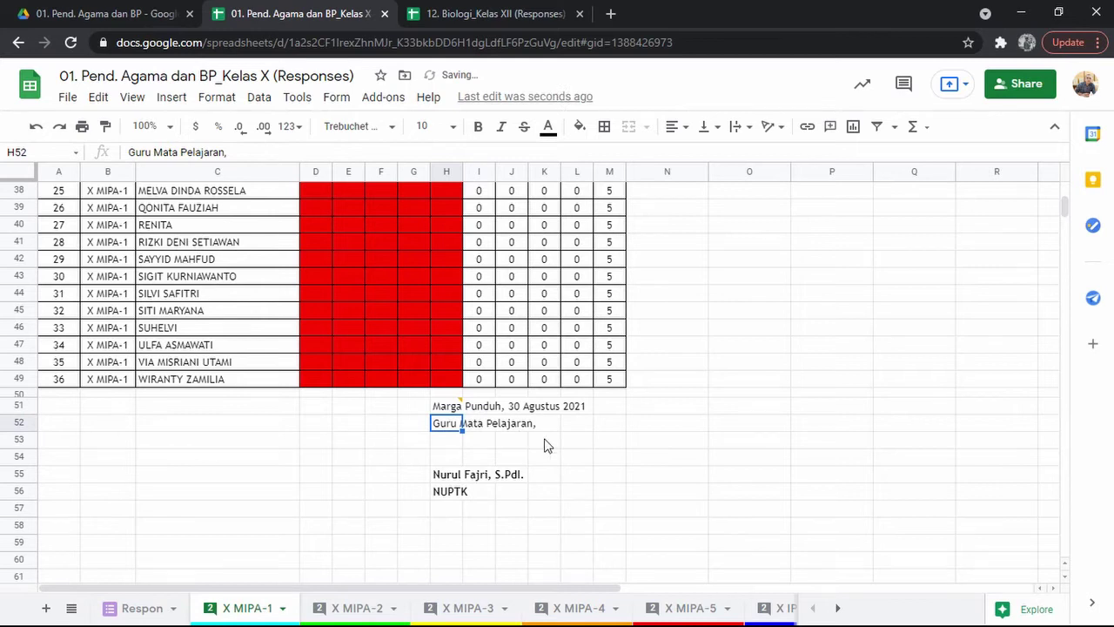
# Look over the X MIPA-1 recap from its header to the signature block and close the class X responses spreadsheet.
pyautogui.scroll(12, 609, 361)
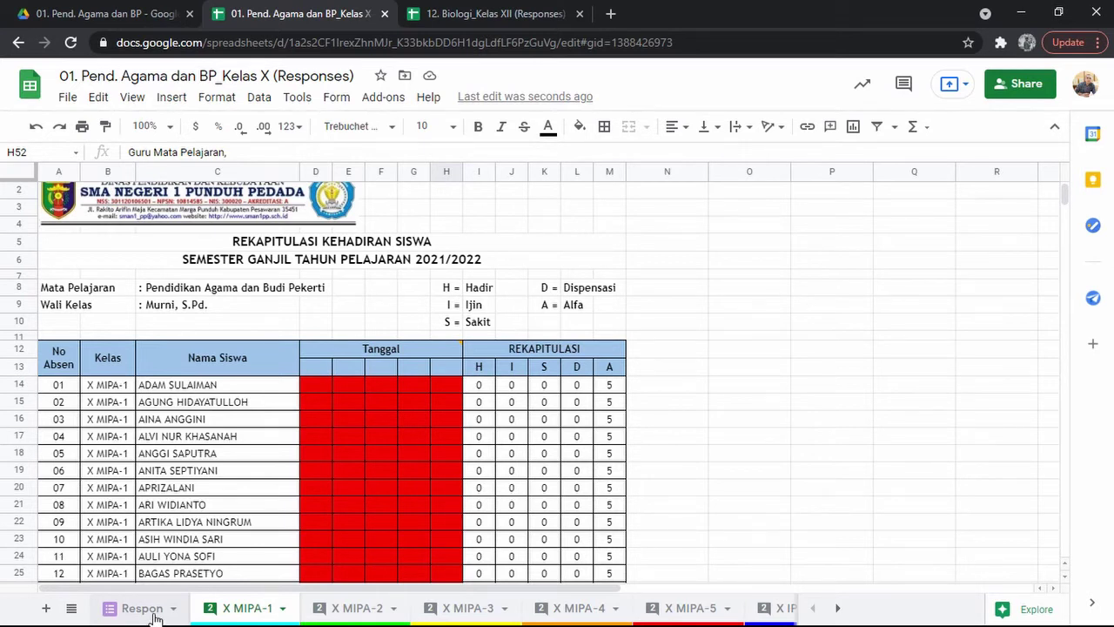
pyautogui.click(864, 449)
pyautogui.scroll(-6, 760, 389)
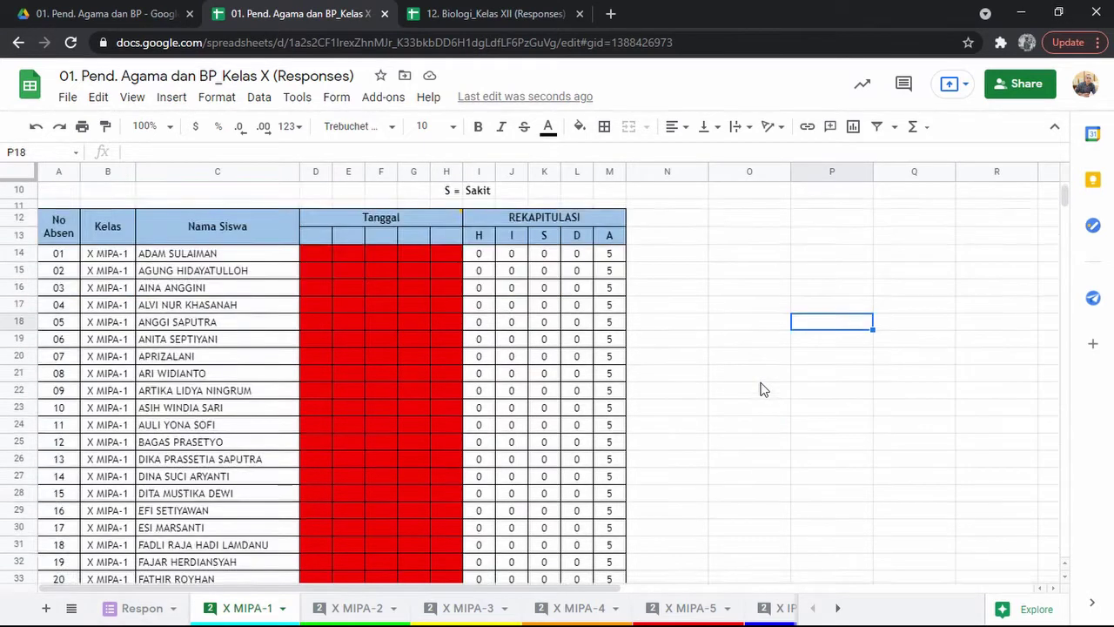
pyautogui.scroll(-3, 760, 389)
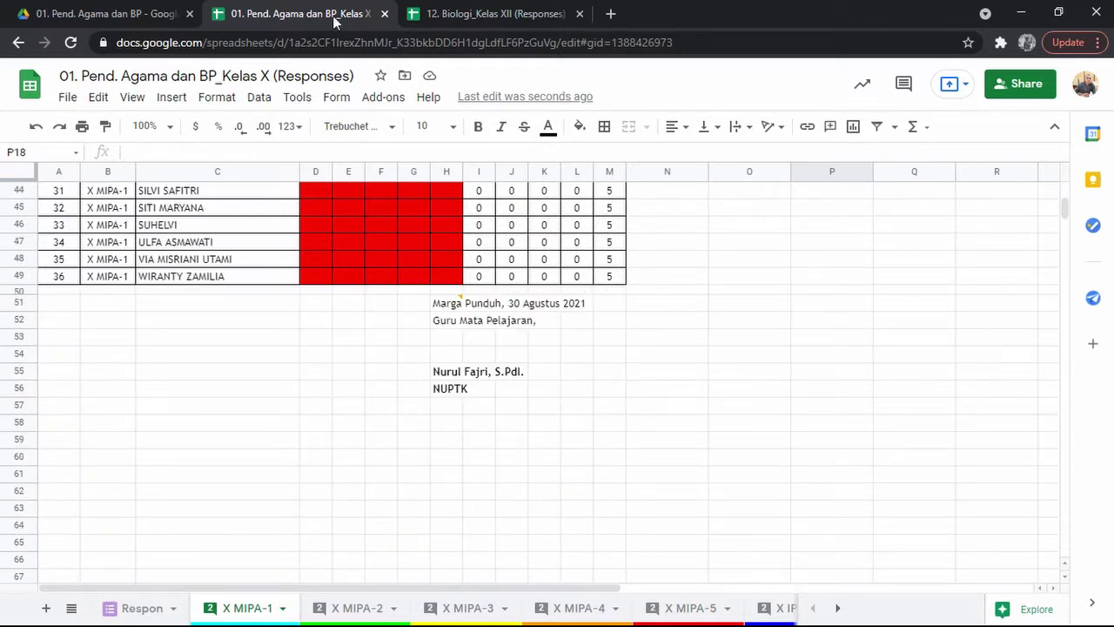
pyautogui.click(386, 14)
# Return to Google Drive and open the 12. Biologi folder inside Kelas XII of Daftar Hadir Siswa.
pyautogui.click(148, 15)
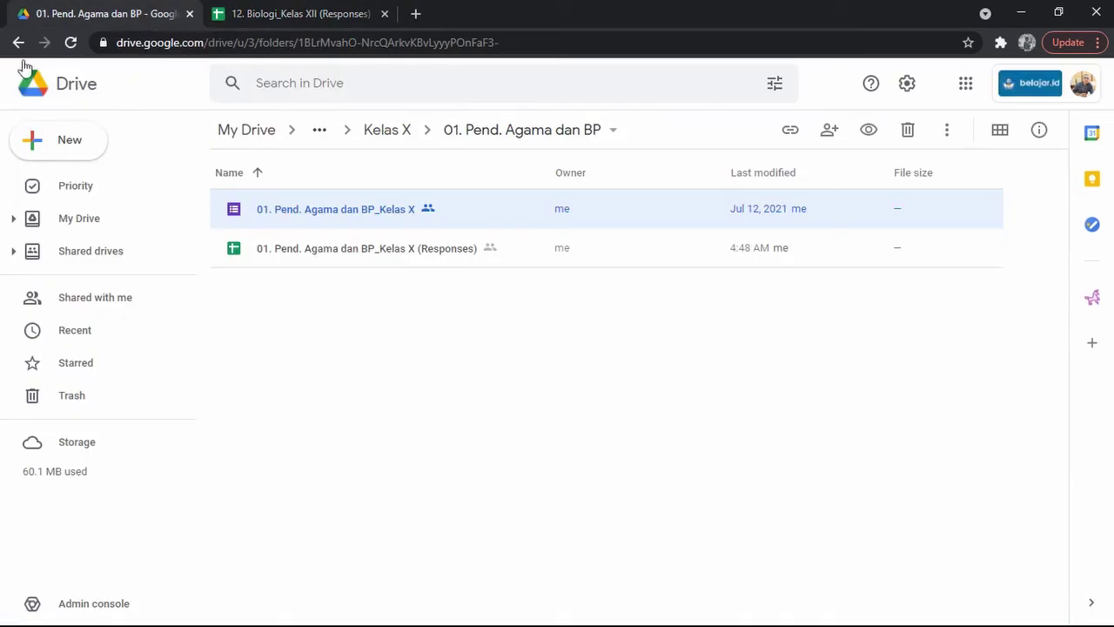
pyautogui.click(19, 42)
pyautogui.click(18, 42)
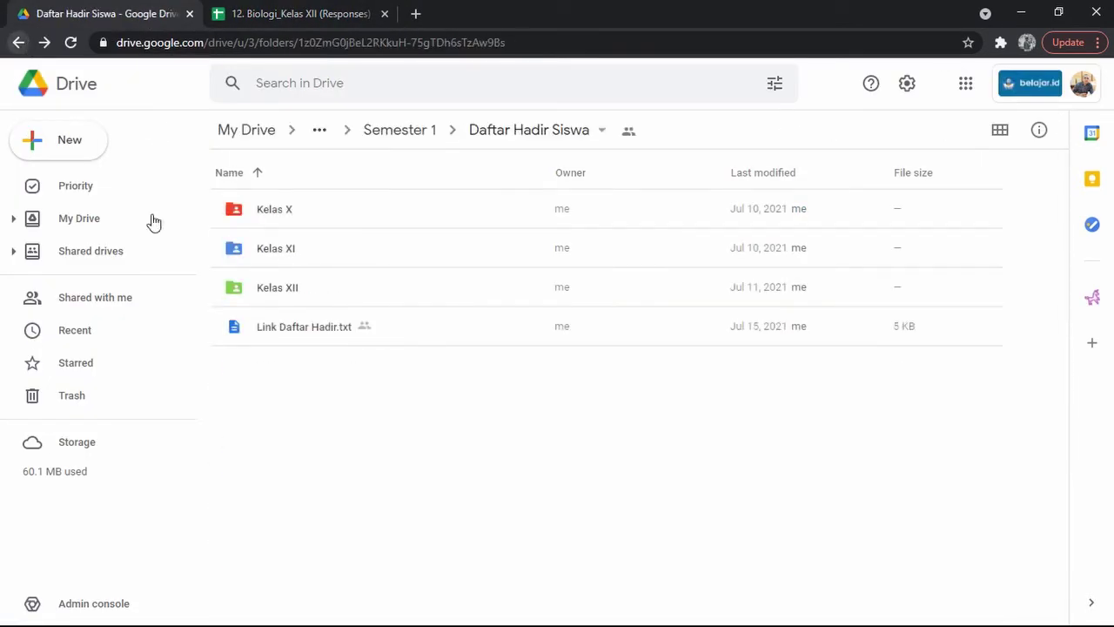
pyautogui.doubleClick(306, 296)
pyautogui.scroll(-1, 405, 431)
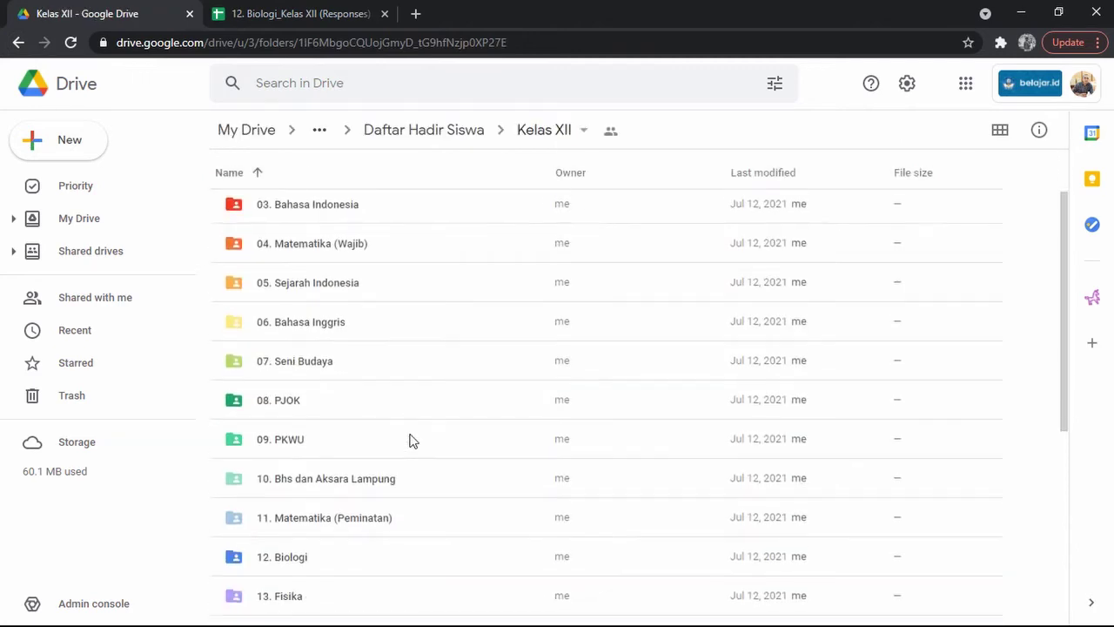
pyautogui.scroll(-1, 411, 440)
pyautogui.doubleClick(300, 474)
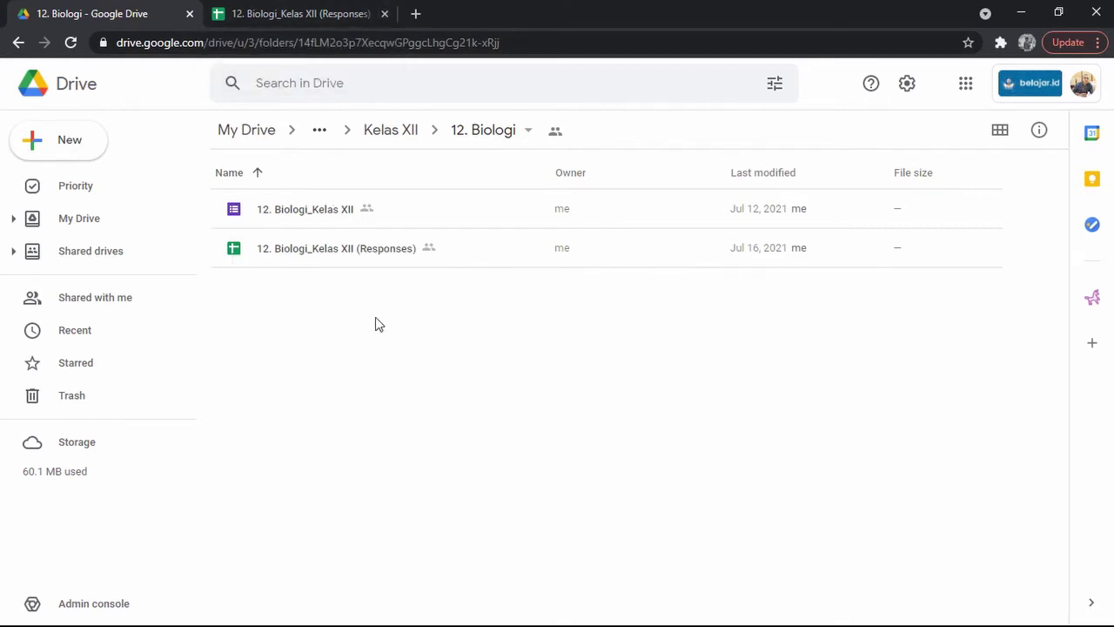
# Point out the 12. Biologi_Kelas XII (Responses) file and switch to its already open spreadsheet.
pyautogui.click(374, 254)
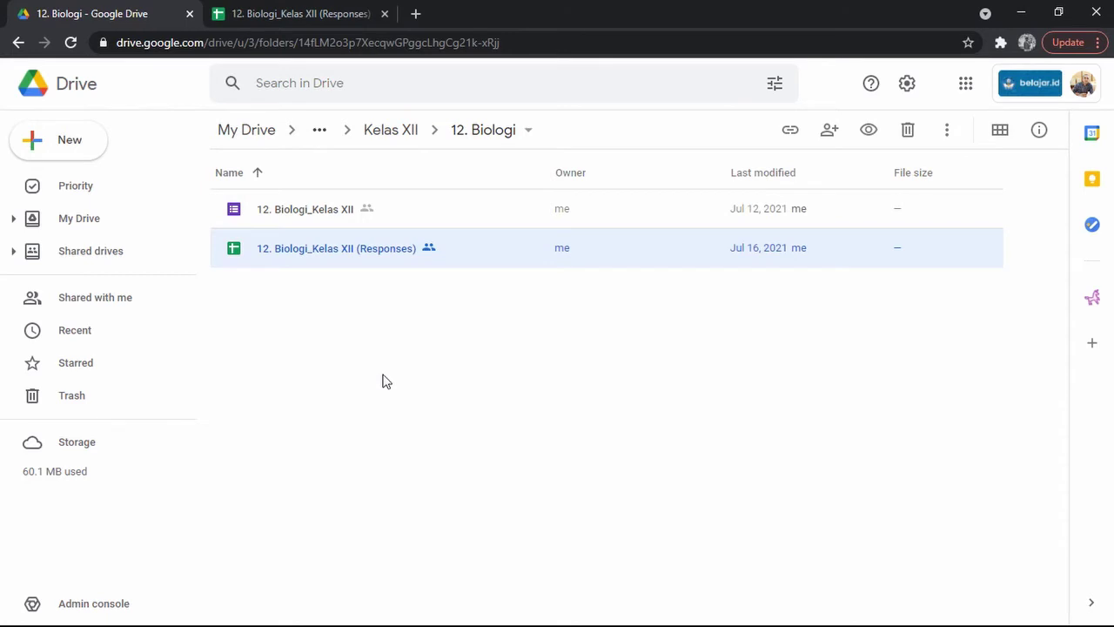
pyautogui.click(382, 380)
pyautogui.click(379, 258)
pyautogui.click(342, 373)
pyautogui.click(360, 259)
pyautogui.click(314, 23)
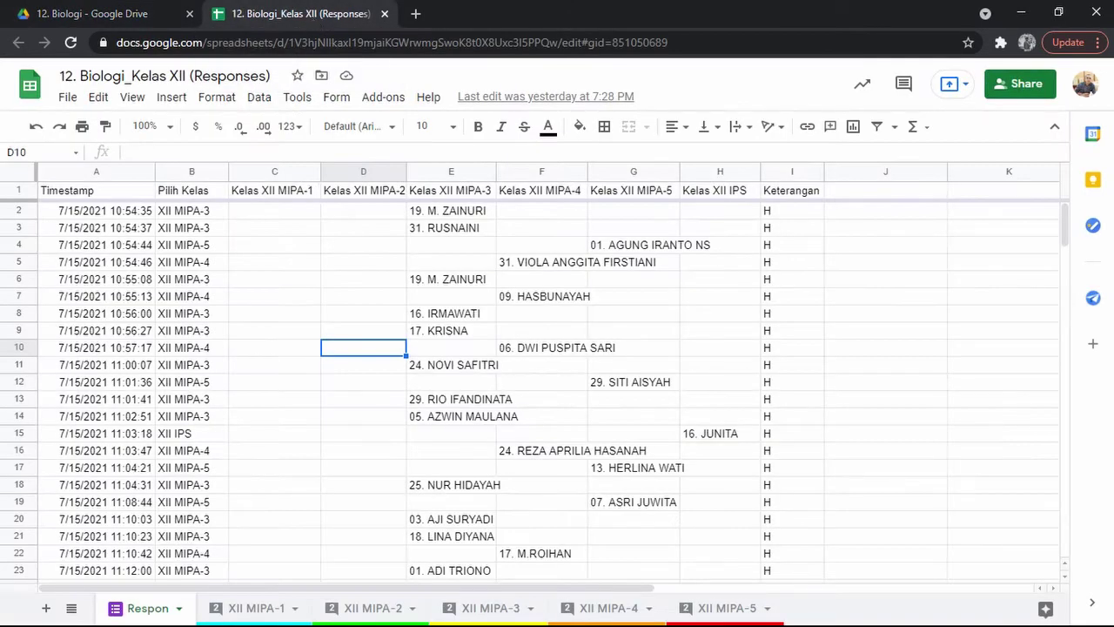
# Examine the first entries of the Respon sheet, including the timestamp in A2 and the Keterangan values in I2 and I3.
pyautogui.scroll(-6, 441, 452)
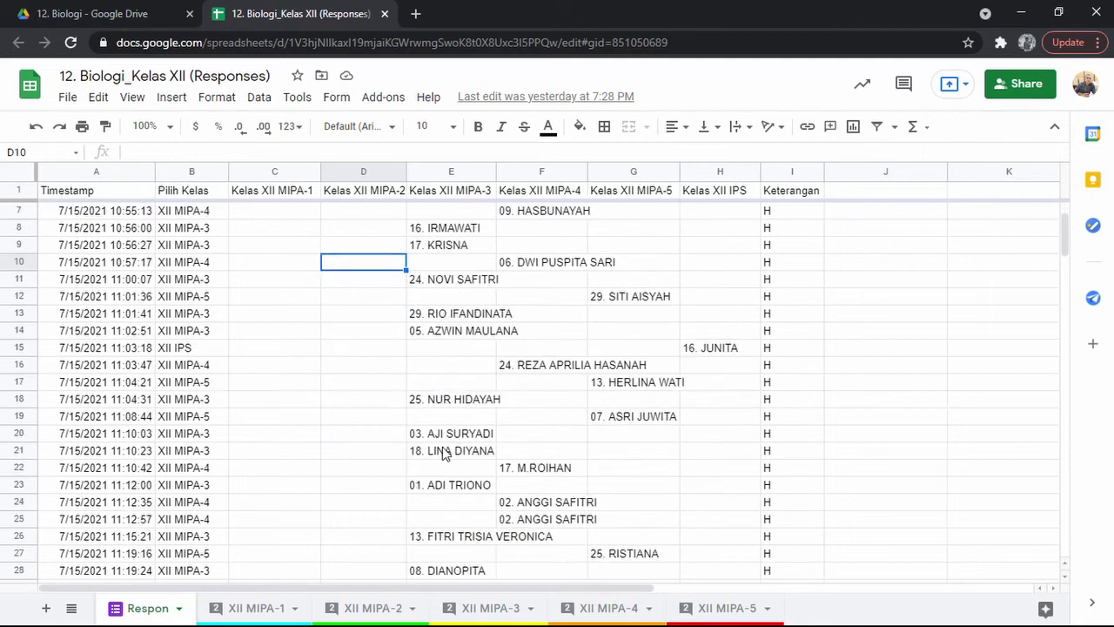
pyautogui.scroll(6, 470, 452)
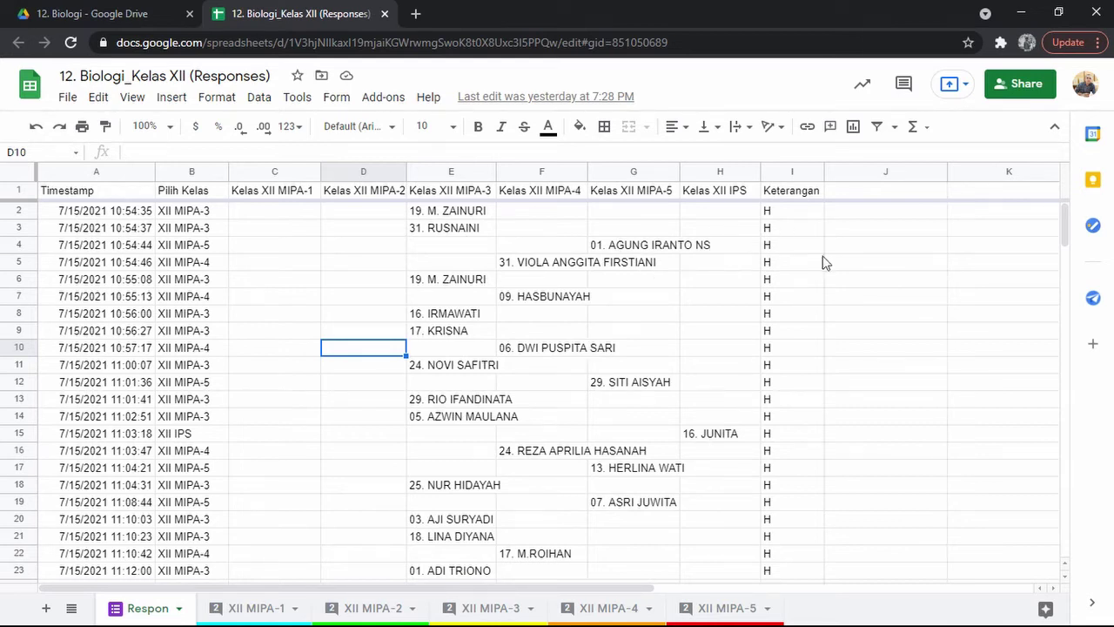
pyautogui.click(87, 215)
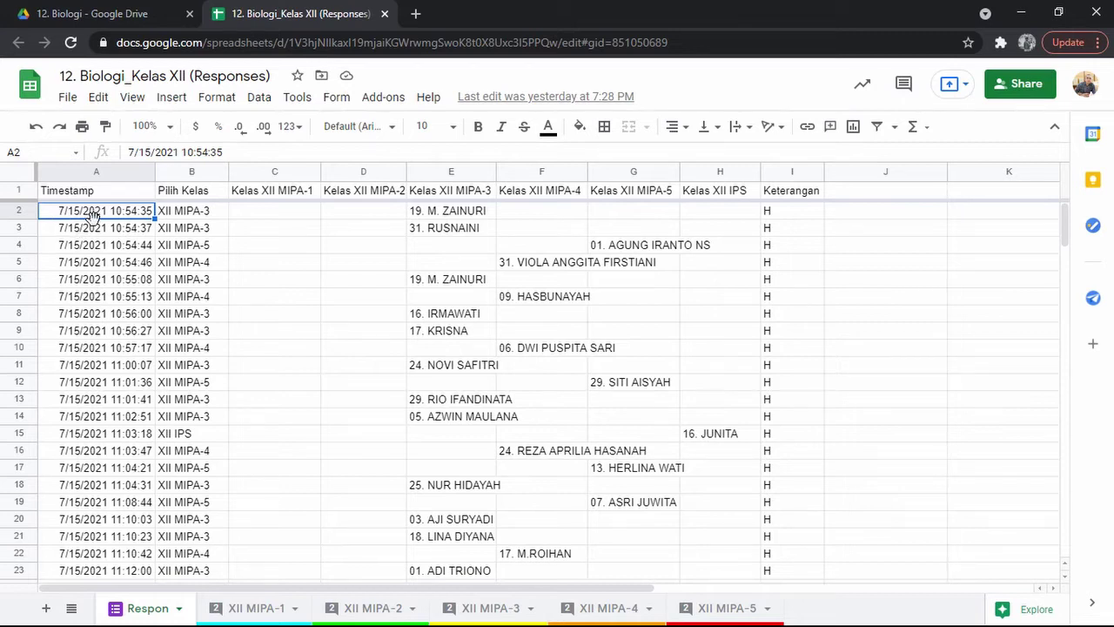
pyautogui.click(779, 214)
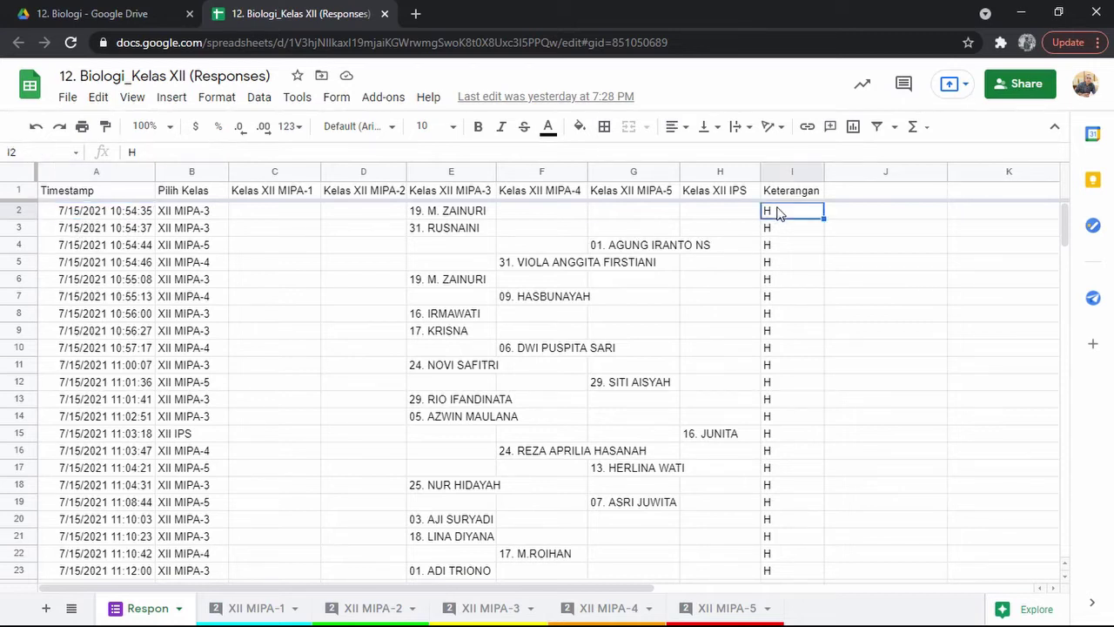
pyautogui.click(450, 231)
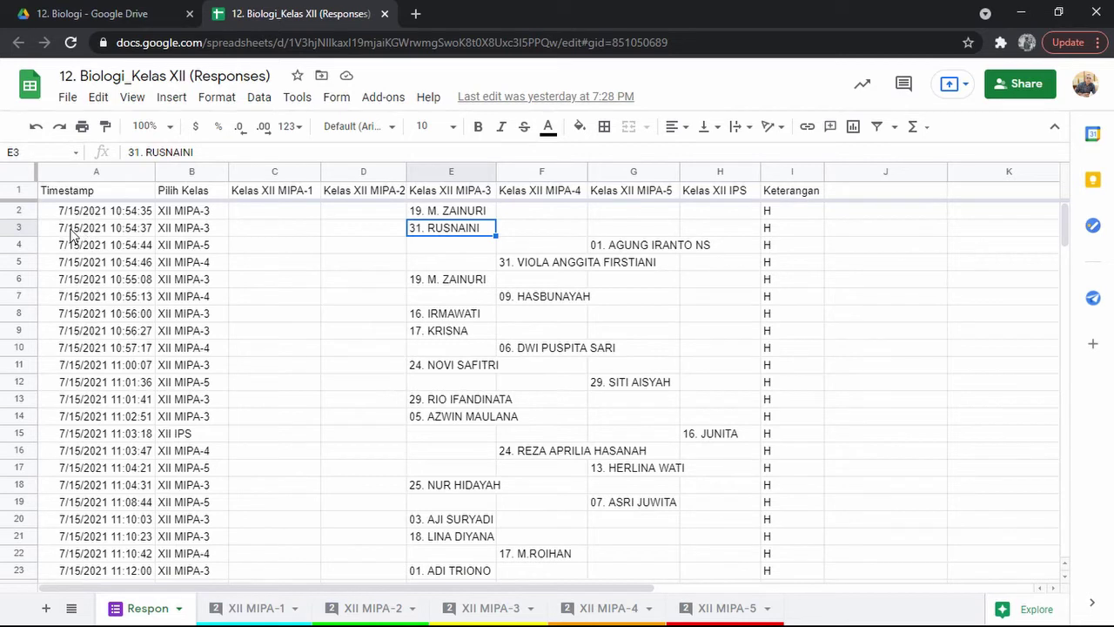
pyautogui.click(785, 232)
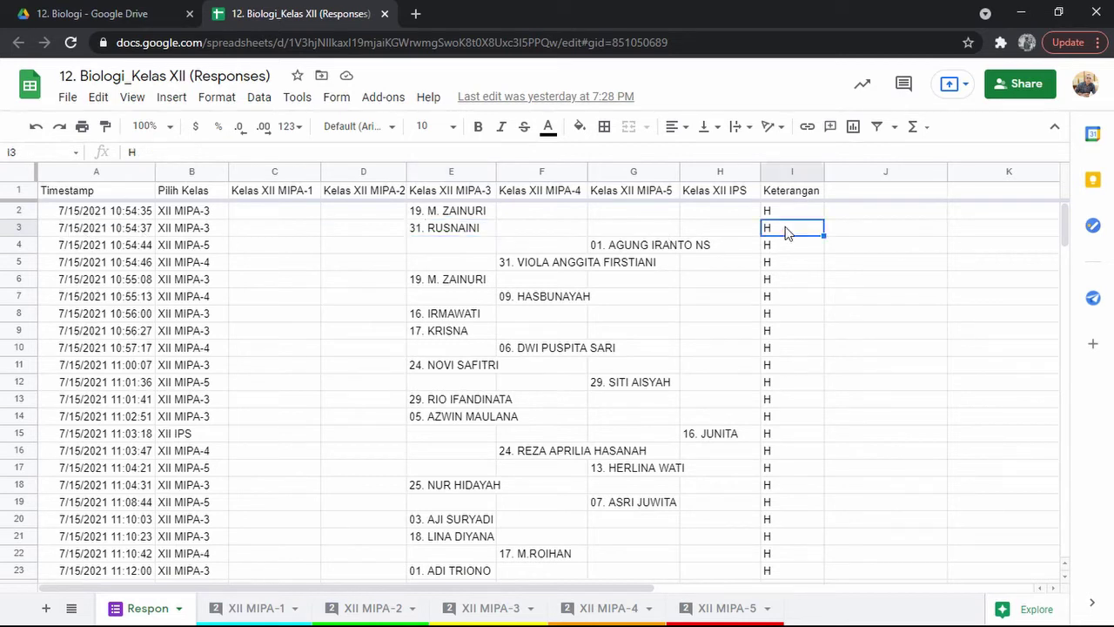
# Read through the Respon sheet's timestamps, classes and attendance statuses down to the last entry and back to the first rows.
pyautogui.scroll(-3, 268, 361)
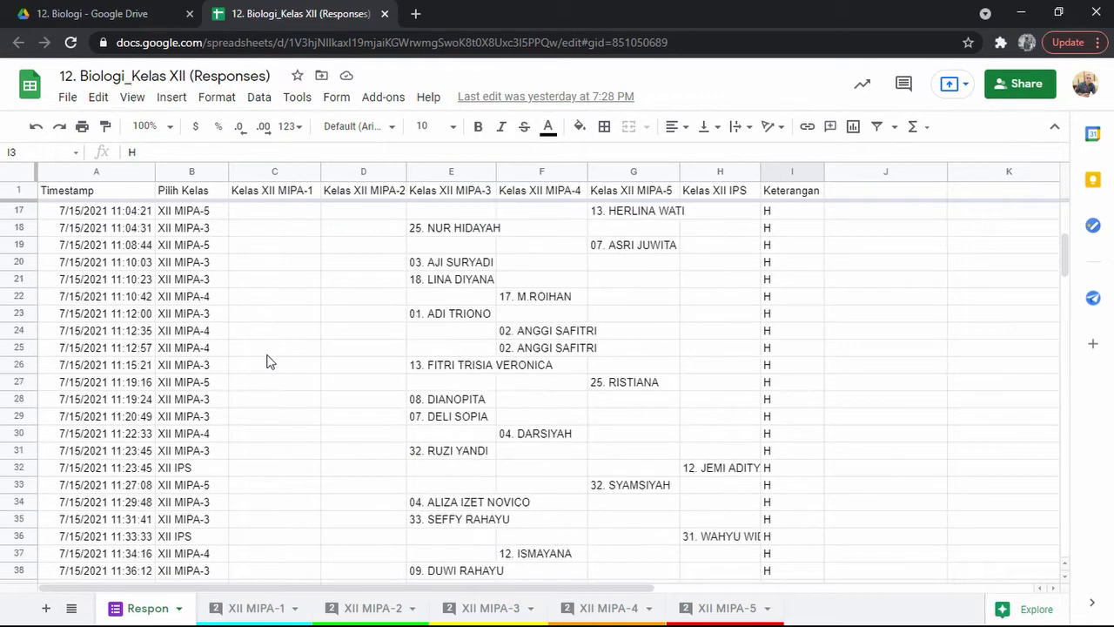
pyautogui.scroll(3, 269, 361)
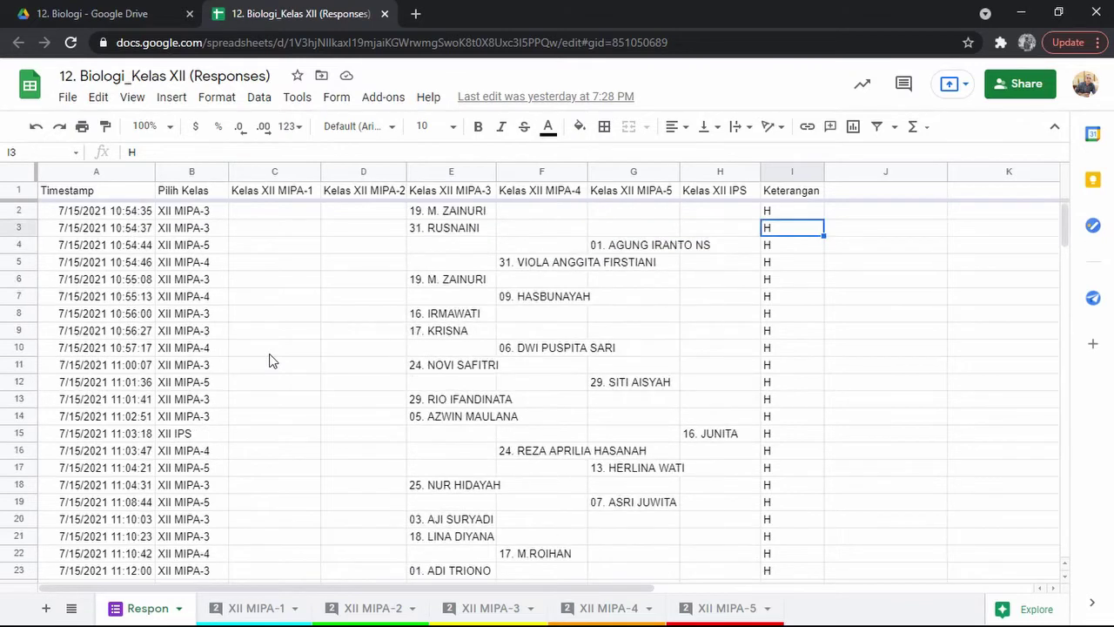
pyautogui.scroll(-7, 270, 360)
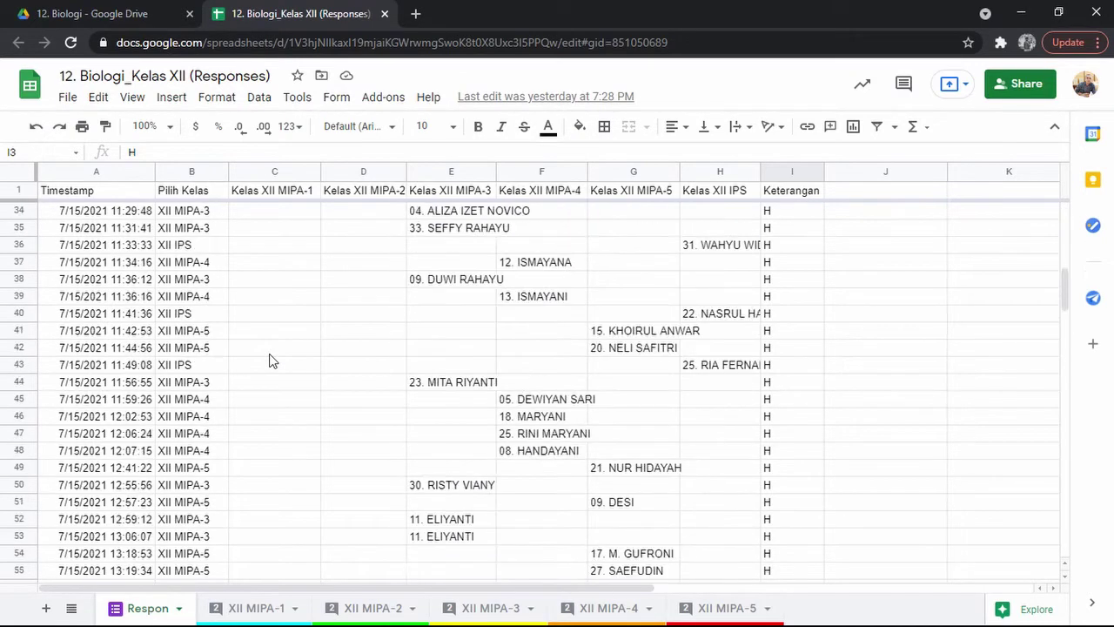
pyautogui.scroll(-2, 269, 361)
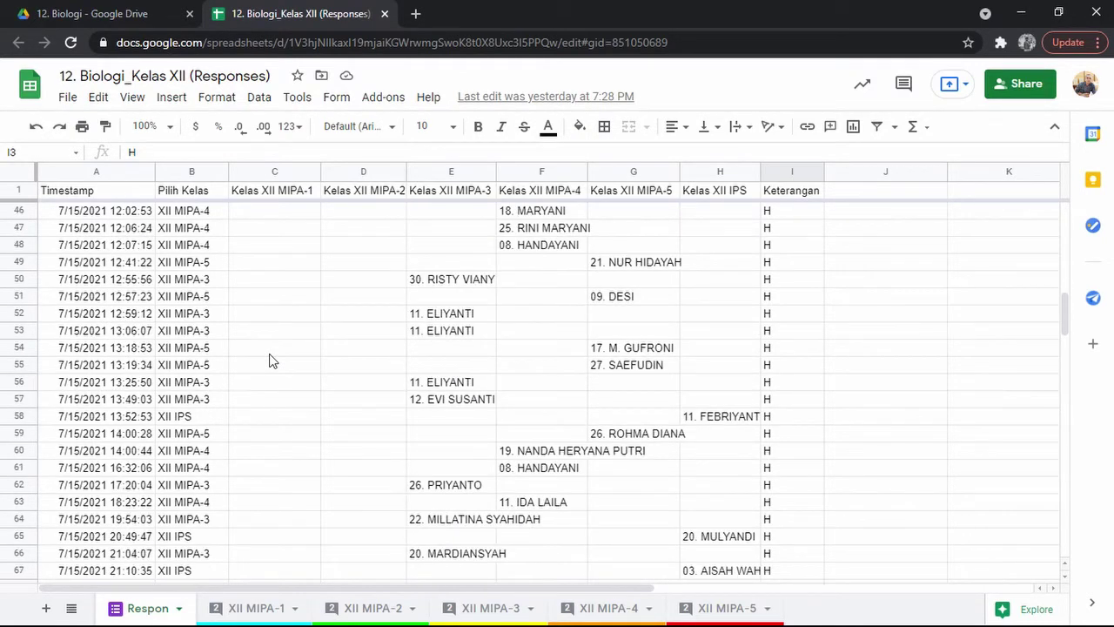
pyautogui.scroll(-3, 269, 361)
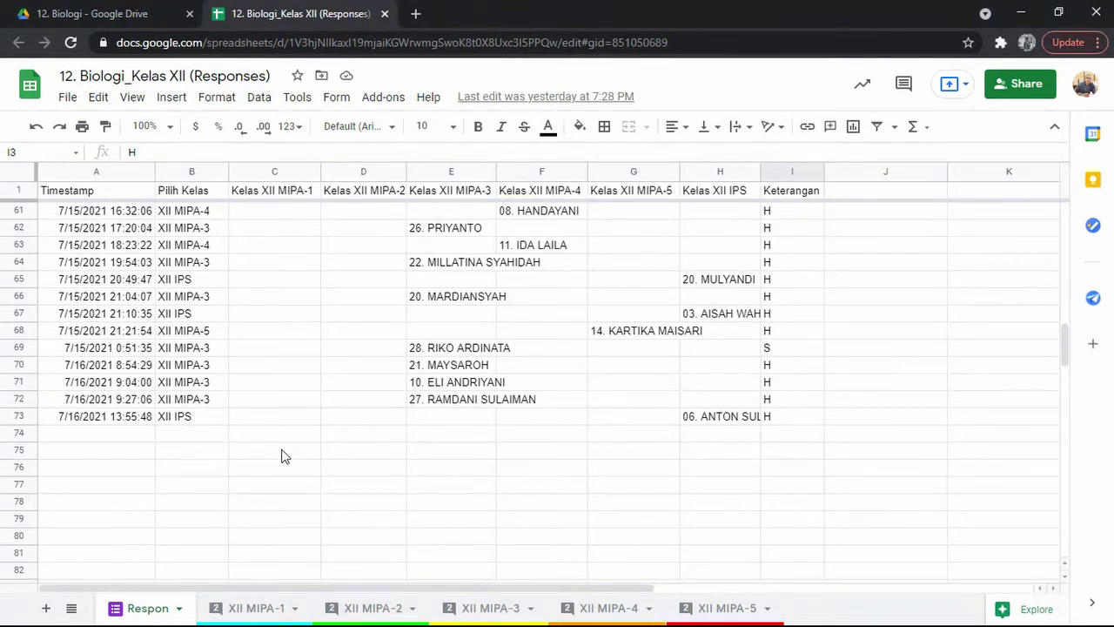
pyautogui.scroll(11, 281, 456)
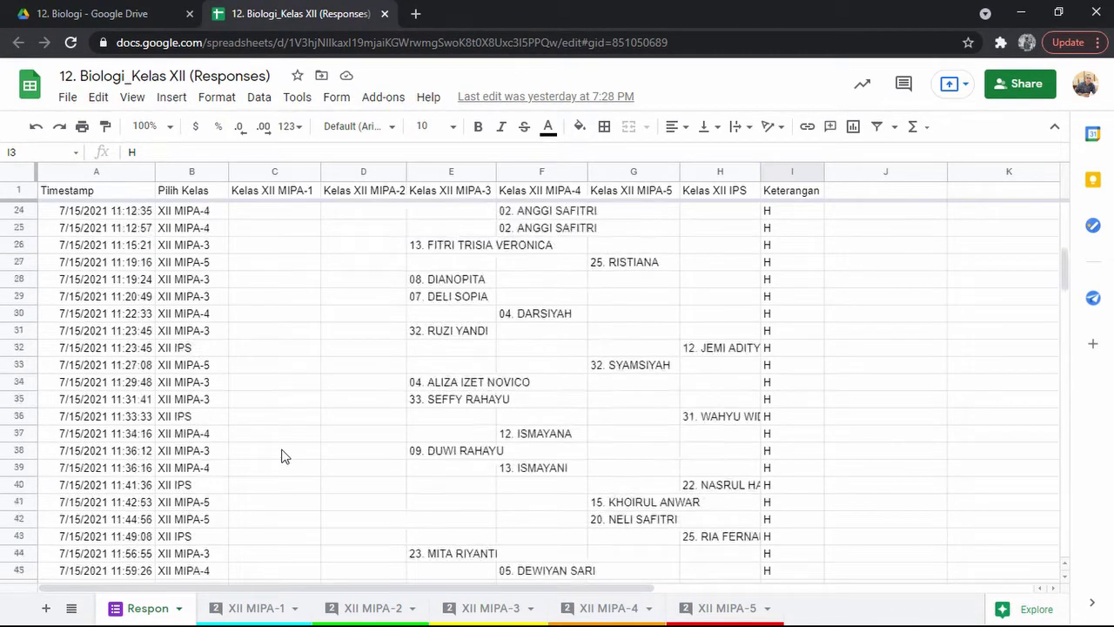
pyautogui.scroll(-6, 281, 456)
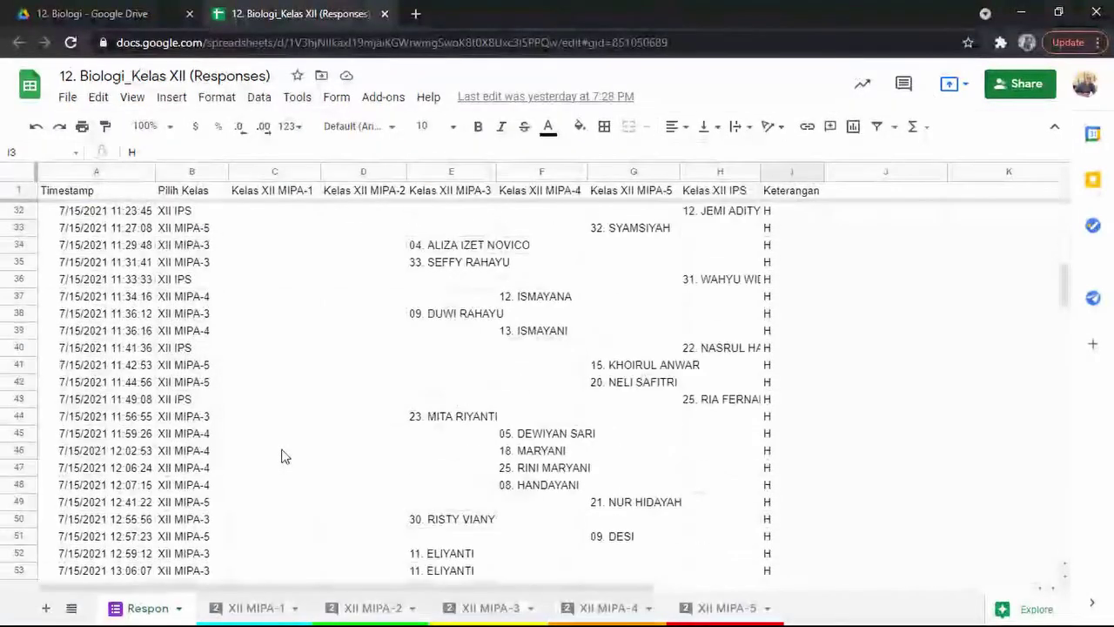
pyautogui.scroll(3, 278, 458)
pyautogui.scroll(5, 278, 459)
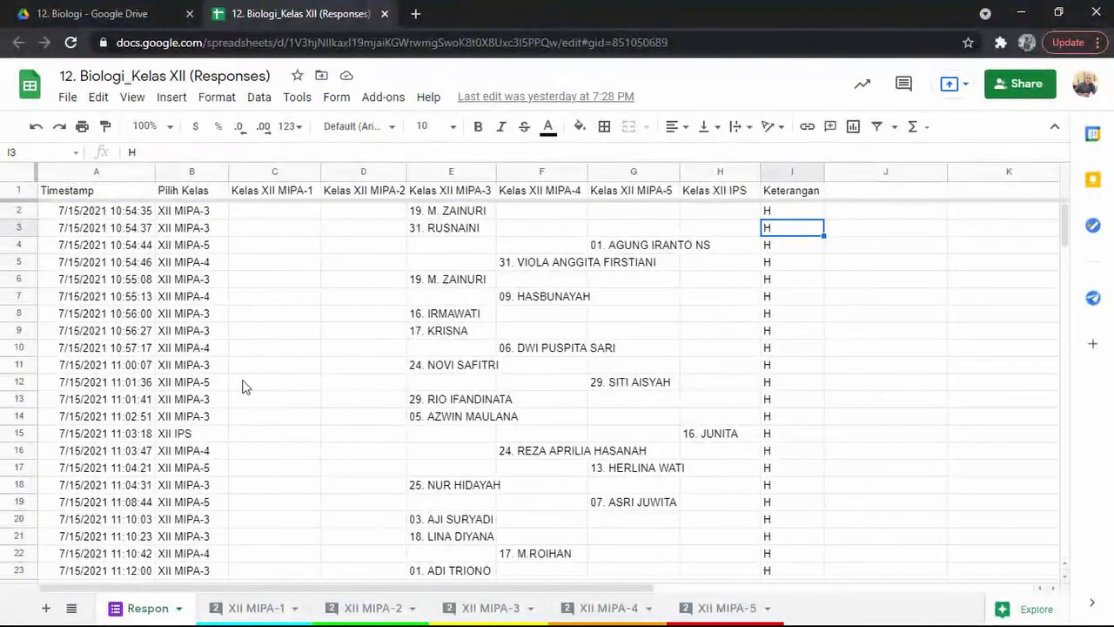
# Change the date of the response timestamp in A70 to 7/15/2021, keeping the time 8:54:29.
pyautogui.scroll(-11, 252, 391)
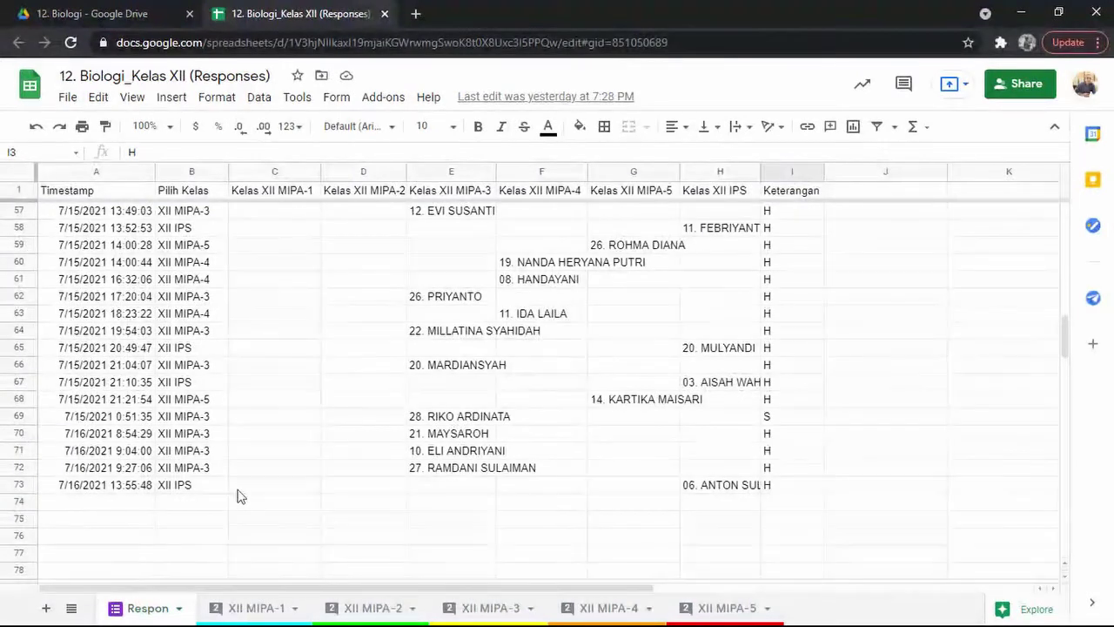
pyautogui.click(83, 437)
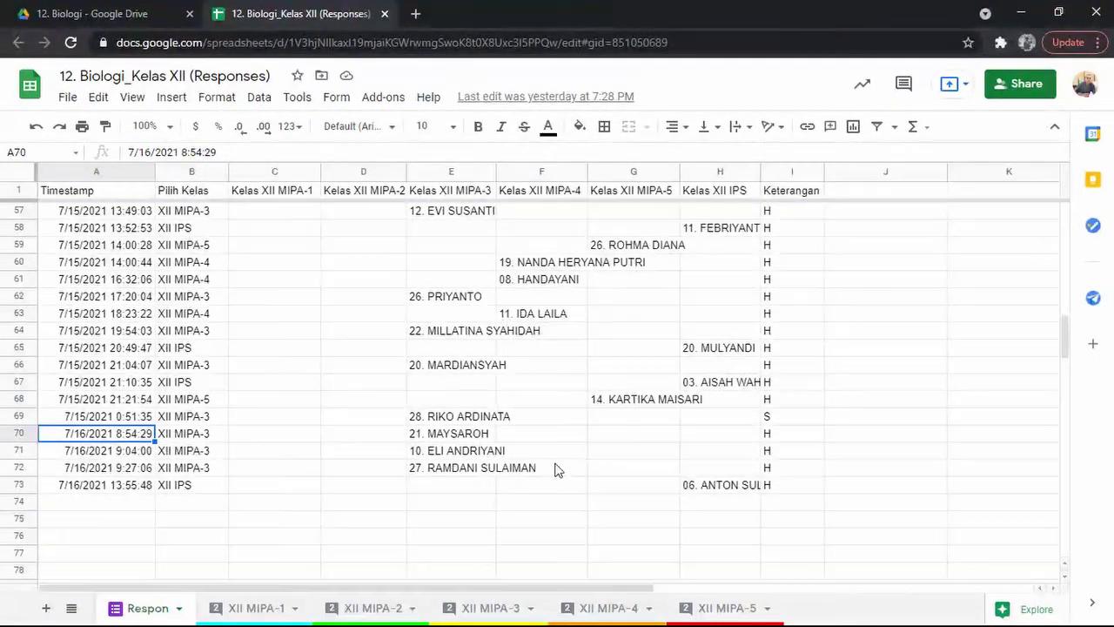
pyautogui.doubleClick(84, 439)
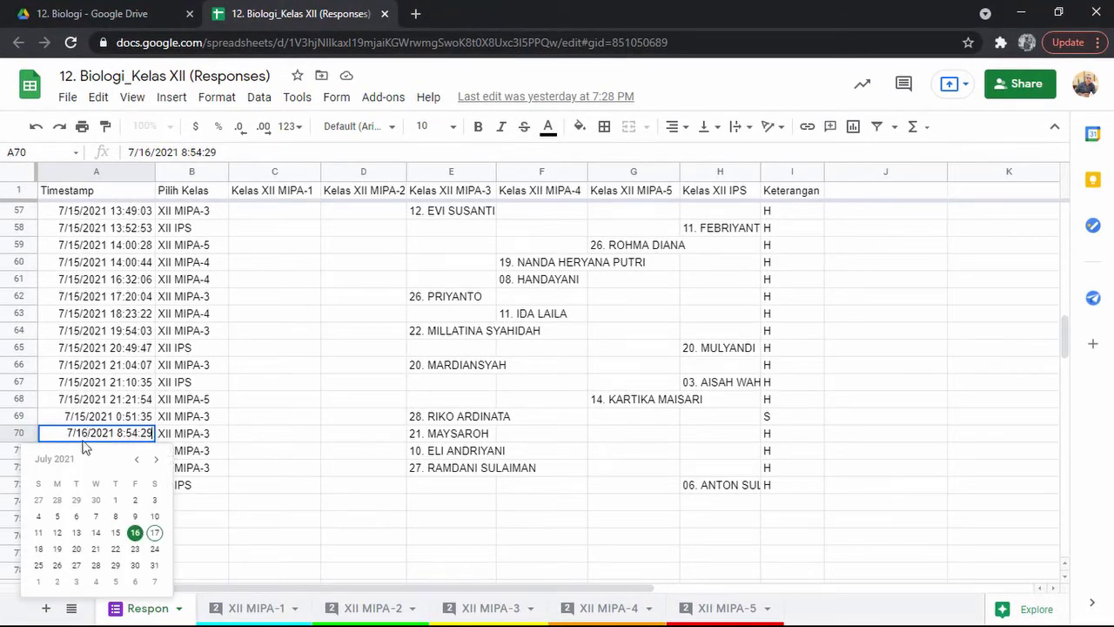
pyautogui.press('BackSpace')
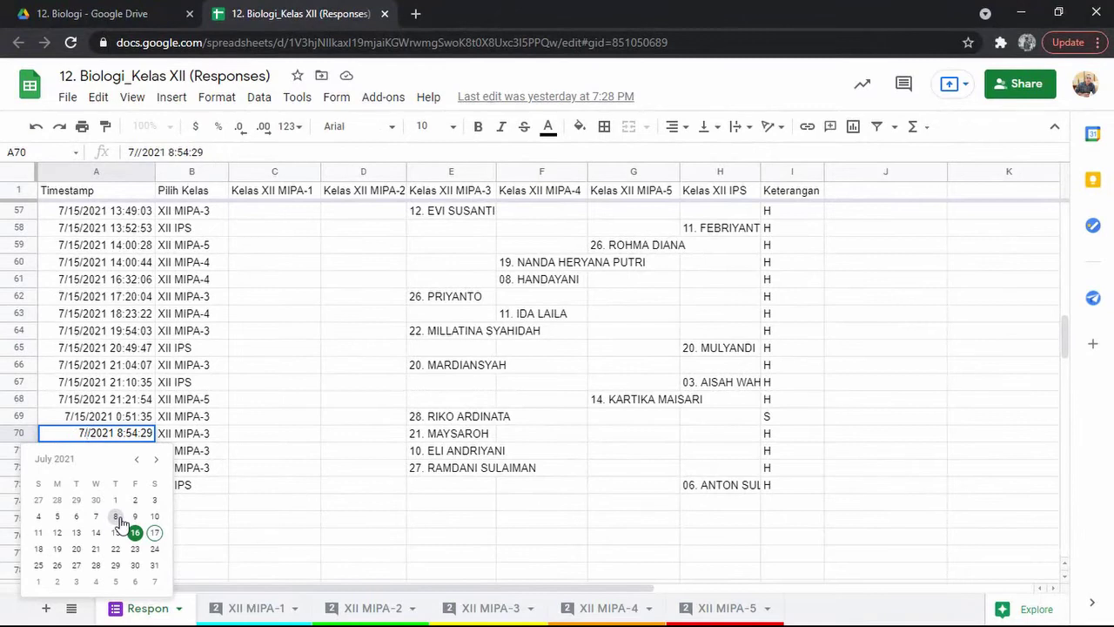
pyautogui.write('5')
pyautogui.press('Return')
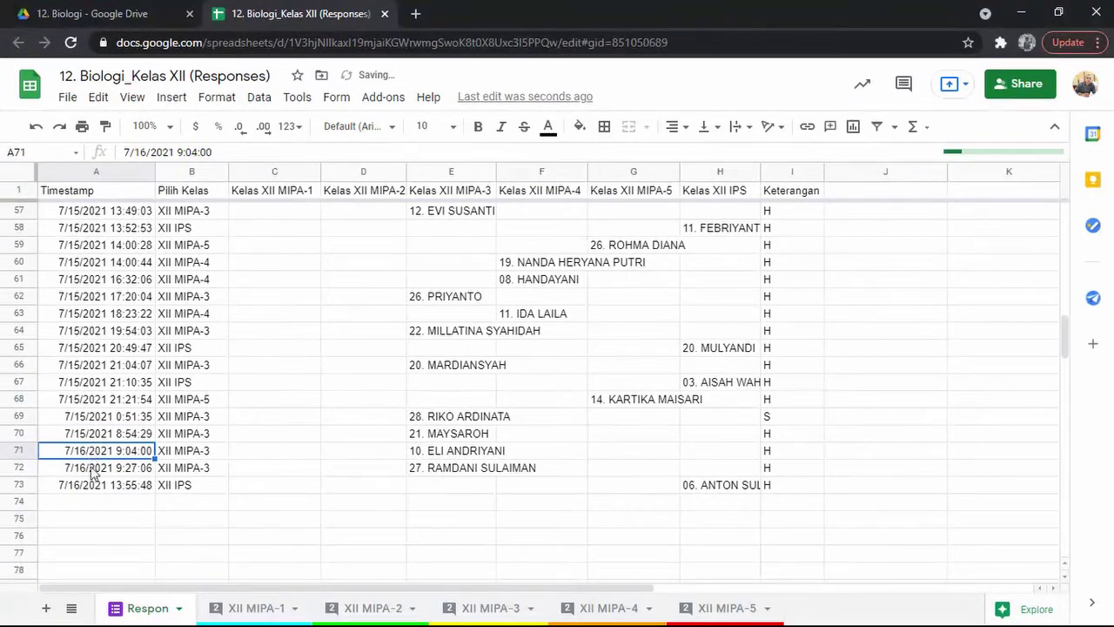
pyautogui.scroll(11, 278, 409)
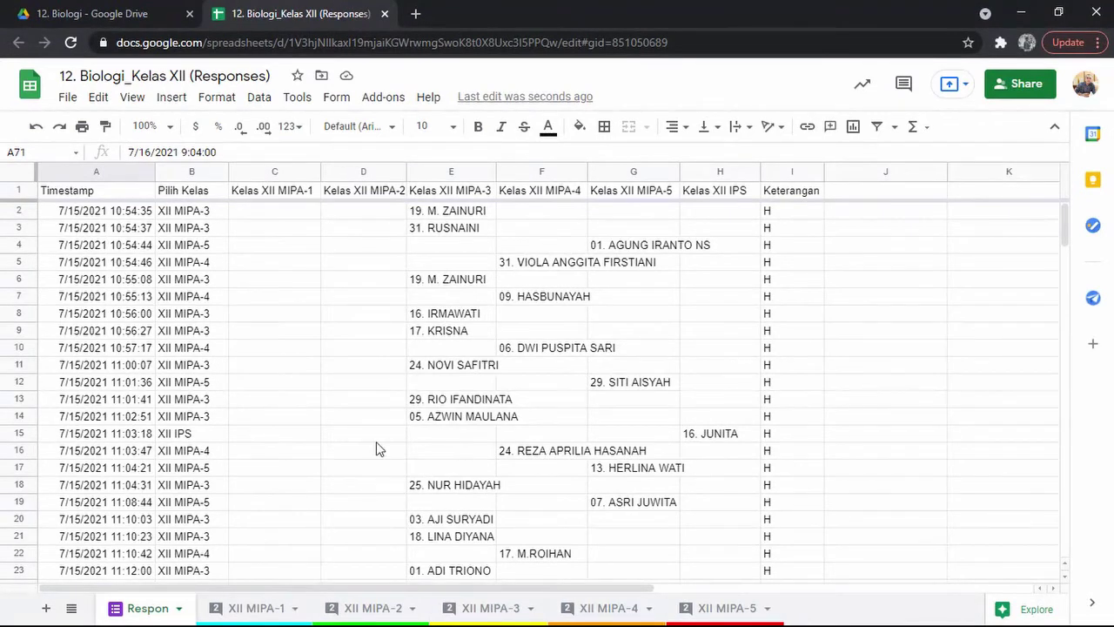
# Skim the Respon sheet down past its last entry and return to the first rows.
pyautogui.scroll(-2, 78, 239)
pyautogui.scroll(-20, 78, 239)
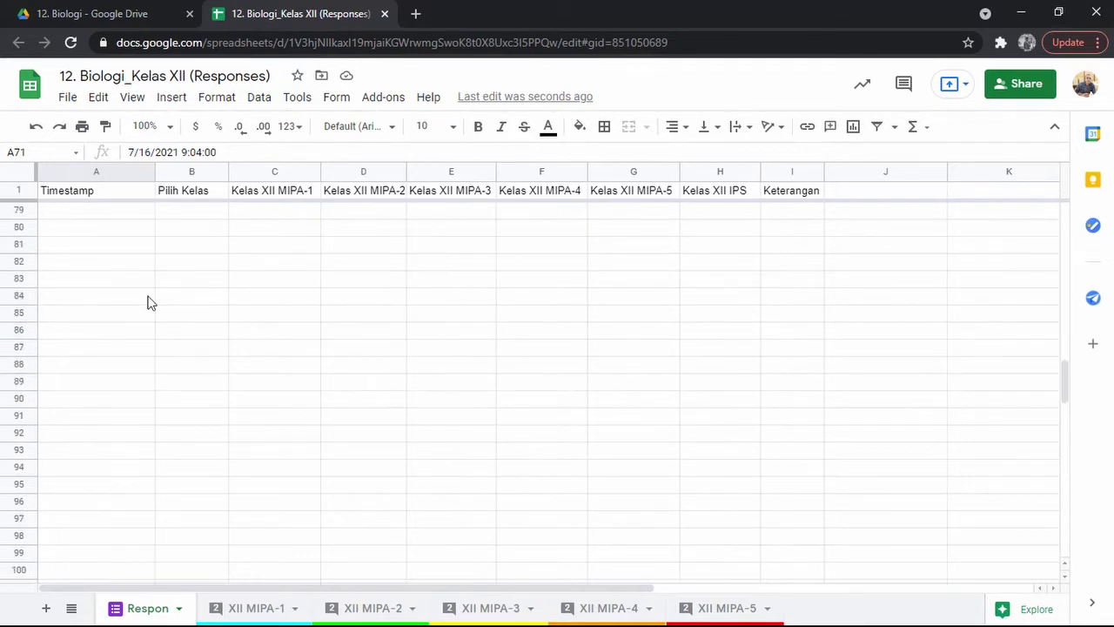
pyautogui.scroll(9, 157, 335)
pyautogui.scroll(15, 159, 341)
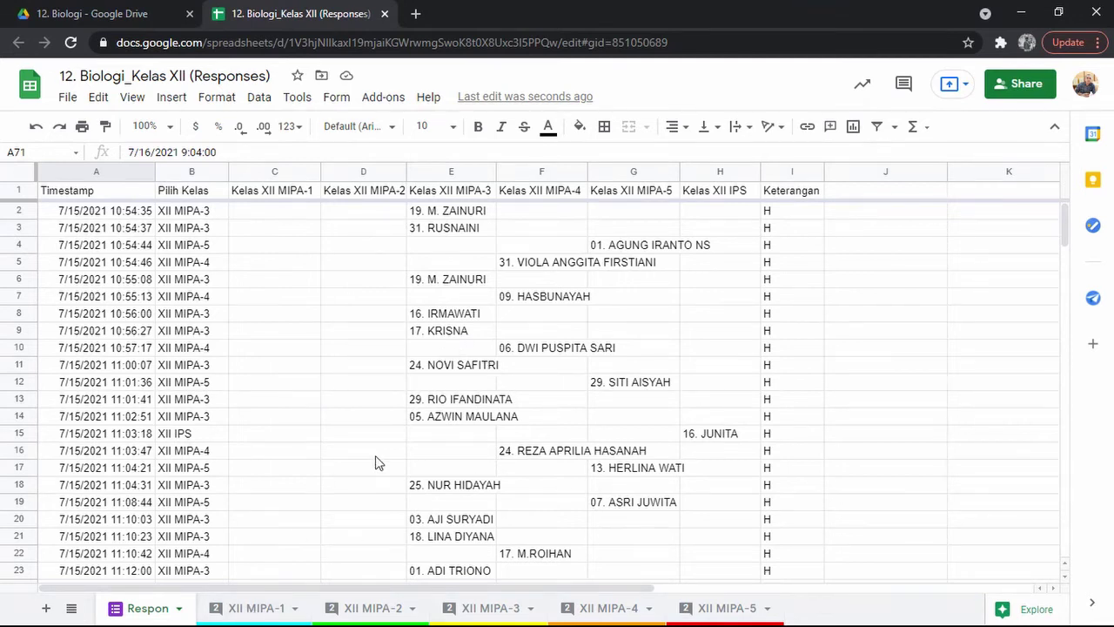
# Review the XII MIPA-1 recap sheet from its heading through the student list to the signature block.
pyautogui.click(247, 609)
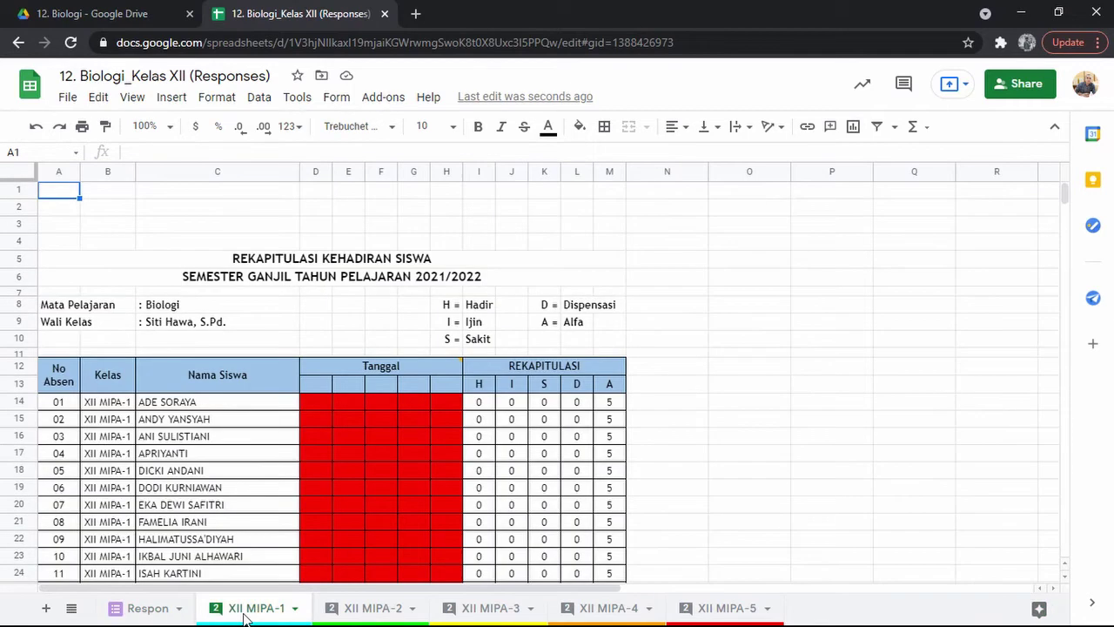
pyautogui.scroll(-10, 485, 355)
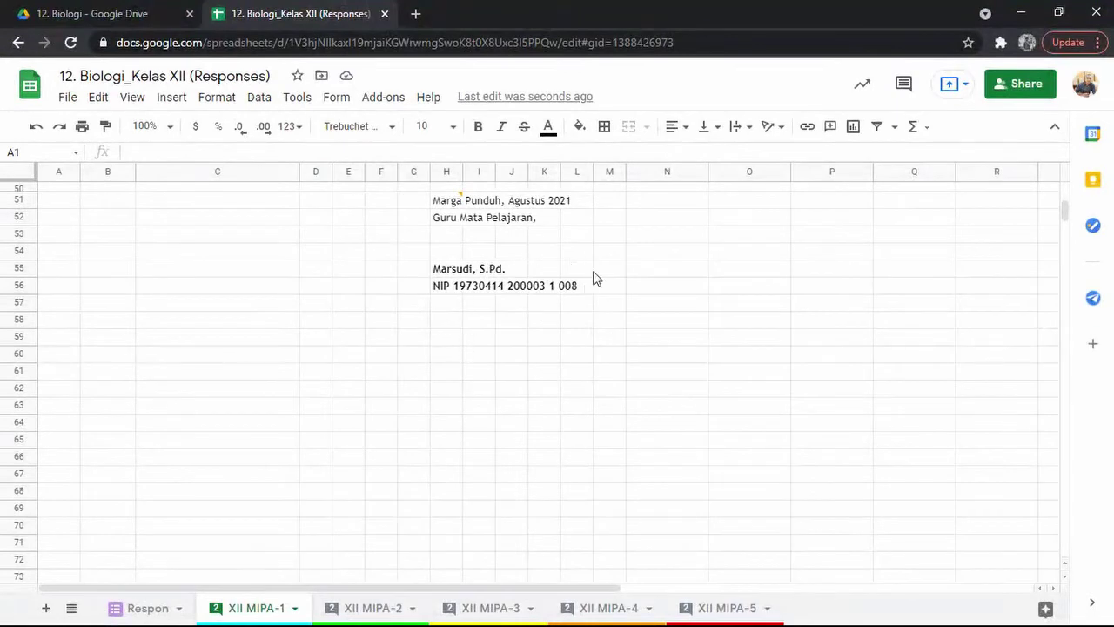
pyautogui.scroll(4, 364, 366)
pyautogui.scroll(6, 364, 361)
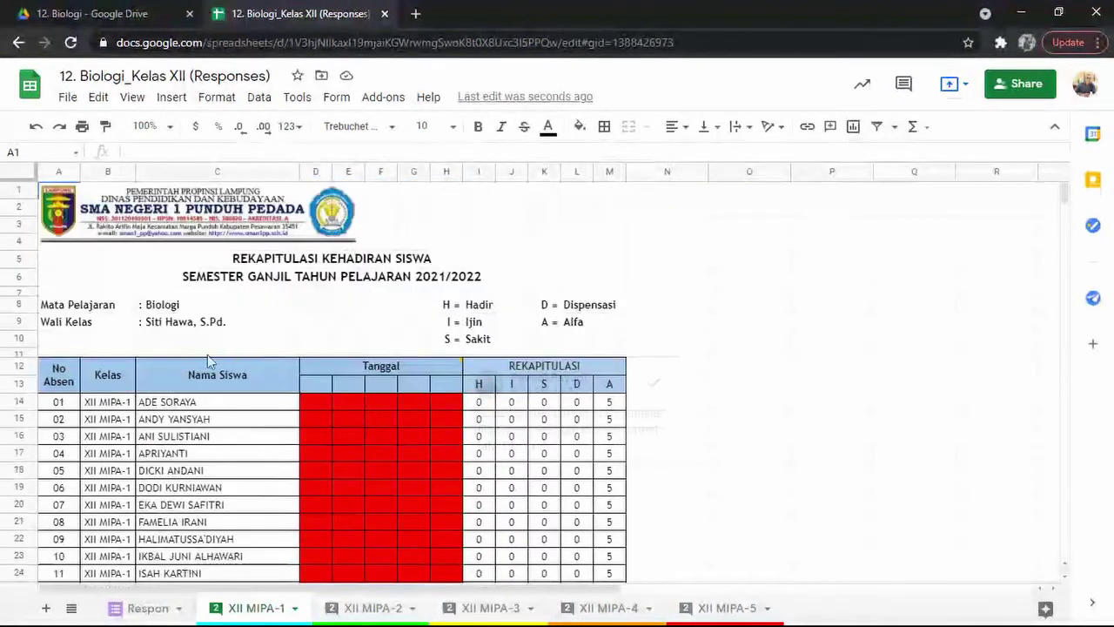
pyautogui.scroll(-9, 218, 358)
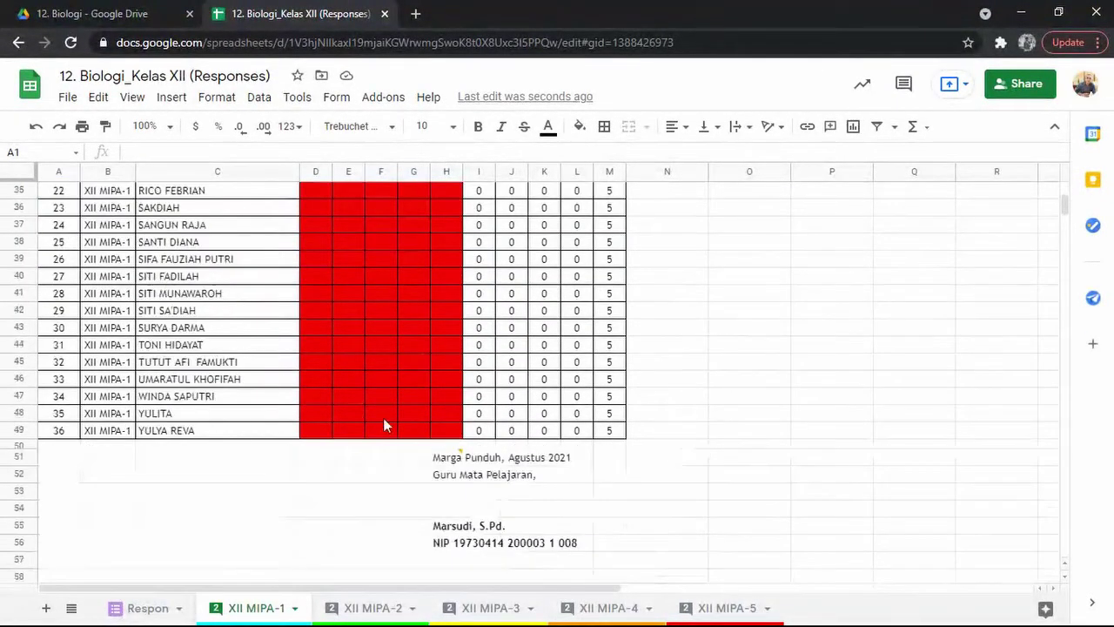
# Review the XII MIPA-3 recap sheet down to its signature block, then examine date cell D13 and the attendance formula in D14.
pyautogui.click(372, 608)
pyautogui.click(483, 607)
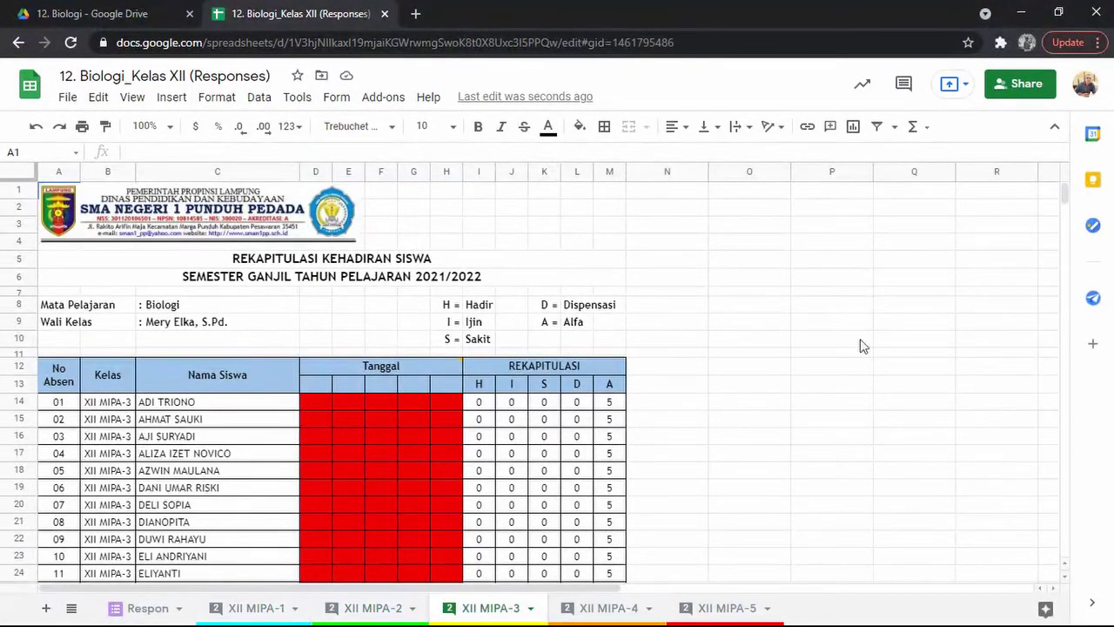
pyautogui.scroll(-8, 835, 335)
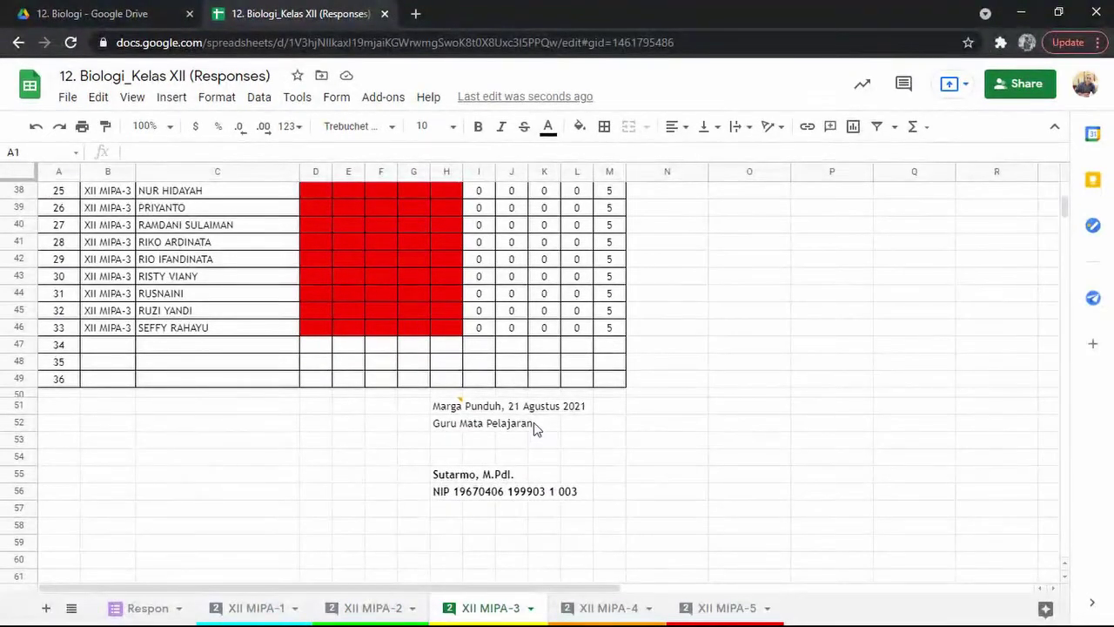
pyautogui.scroll(8, 536, 428)
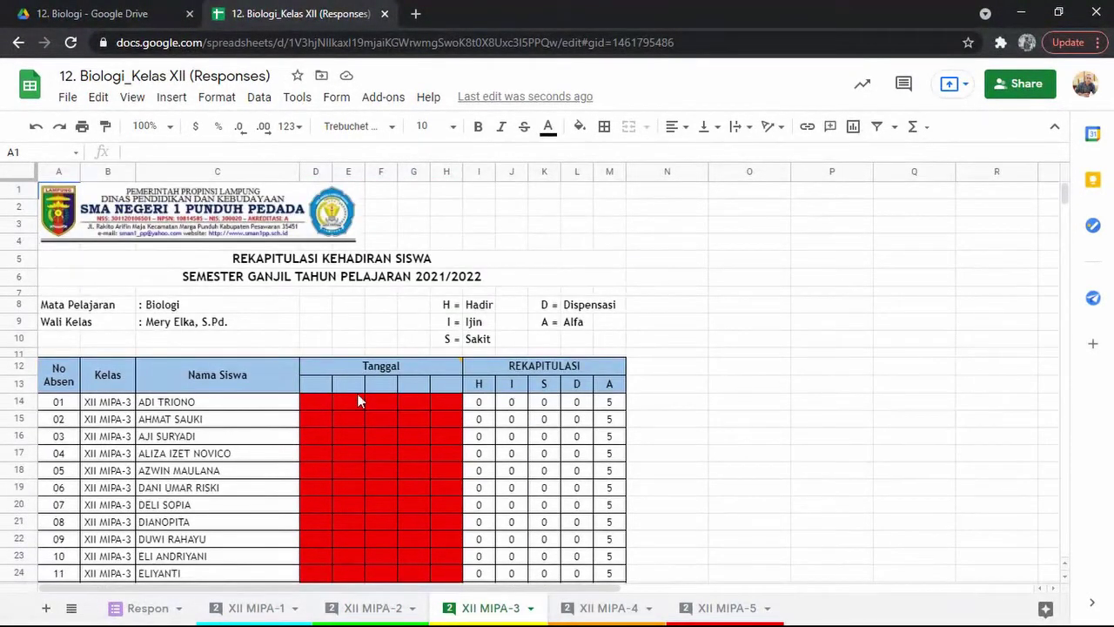
pyautogui.click(315, 383)
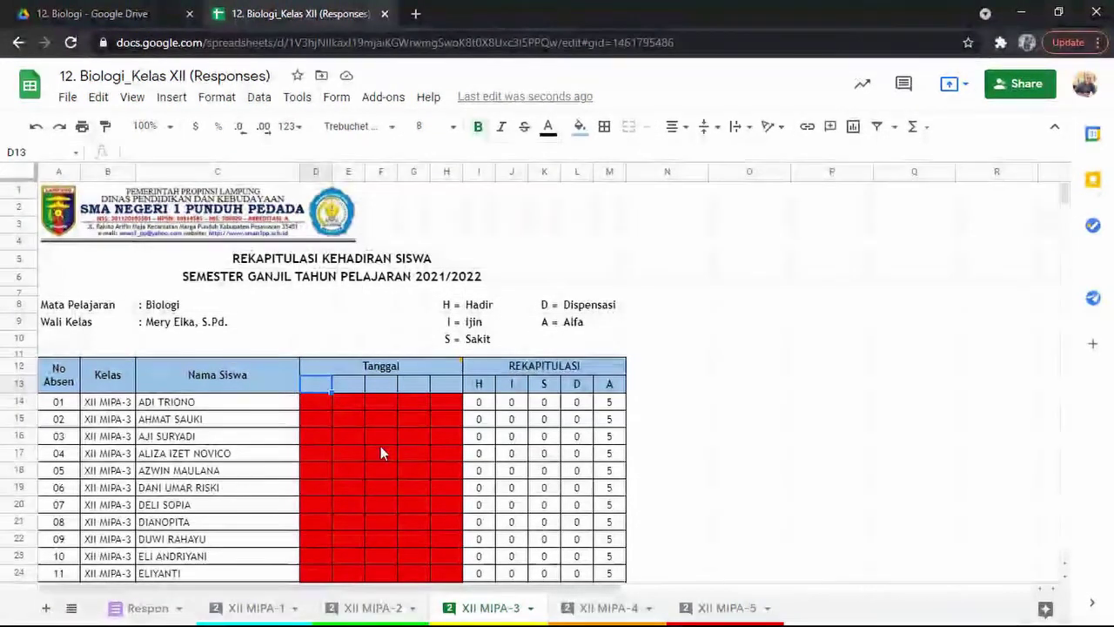
pyautogui.press('Down')
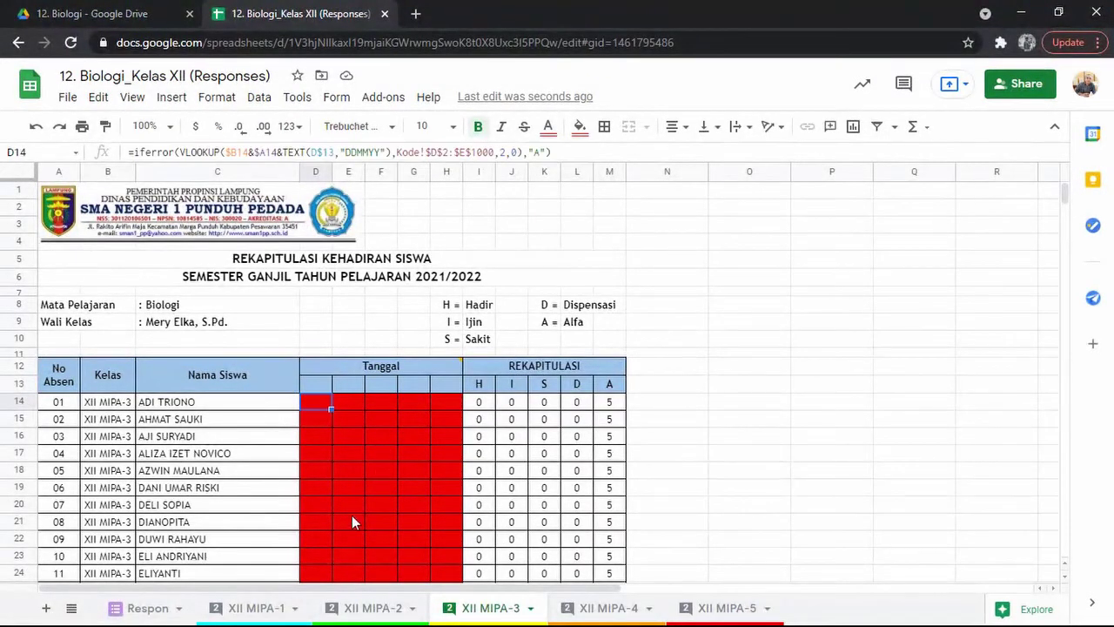
pyautogui.click(319, 390)
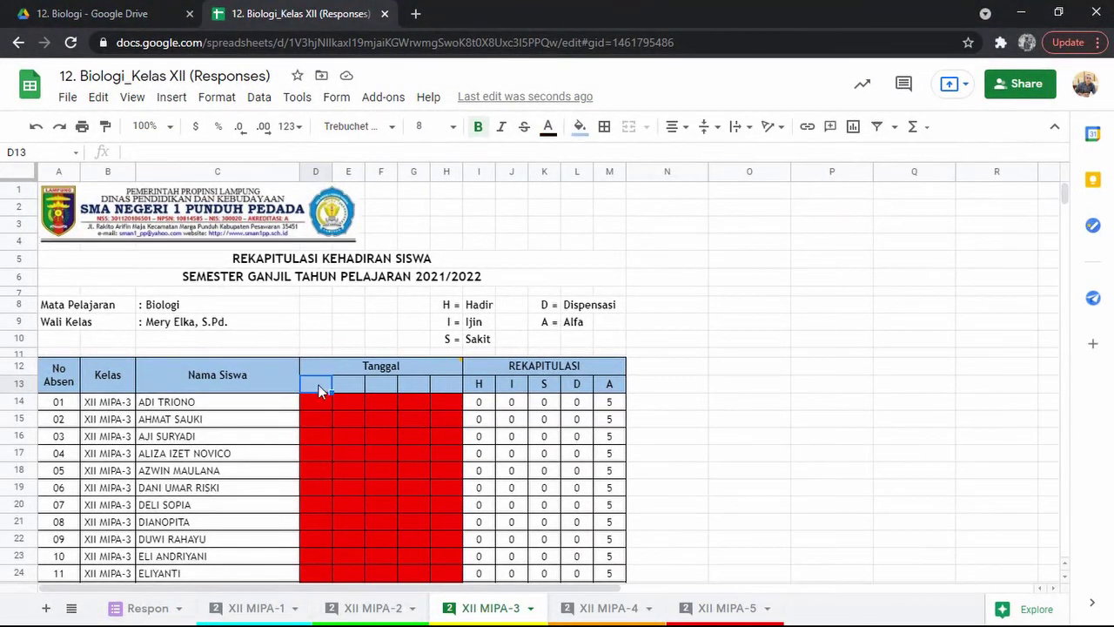
# Compare the response timestamp in A2 of the Respon sheet with date cell D13 of the XII MIPA-1 sheet.
pyautogui.click(139, 612)
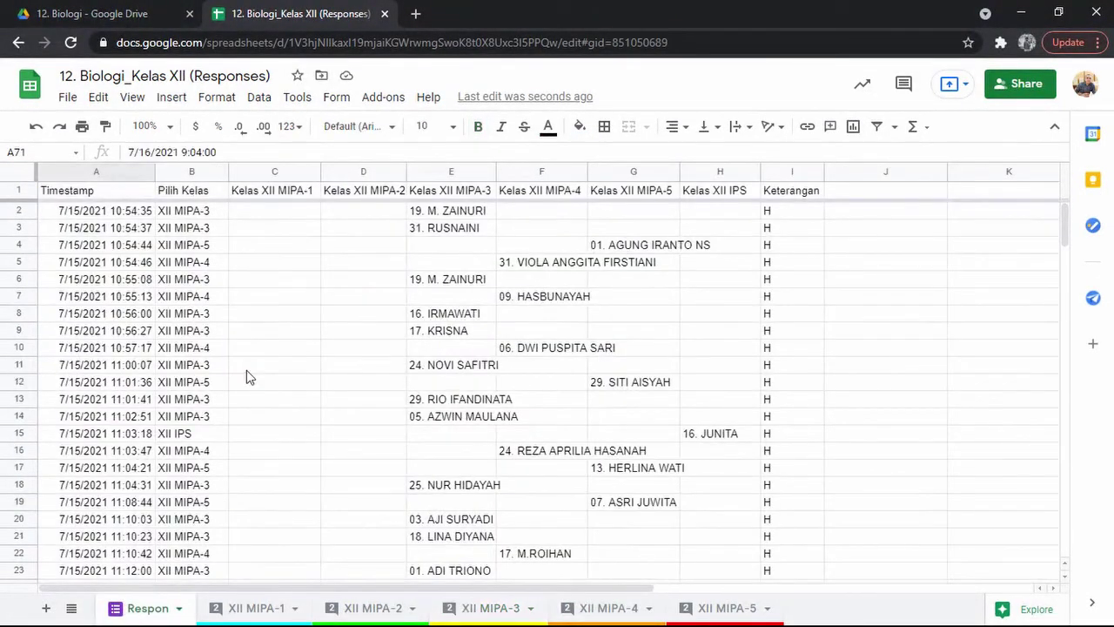
pyautogui.click(79, 219)
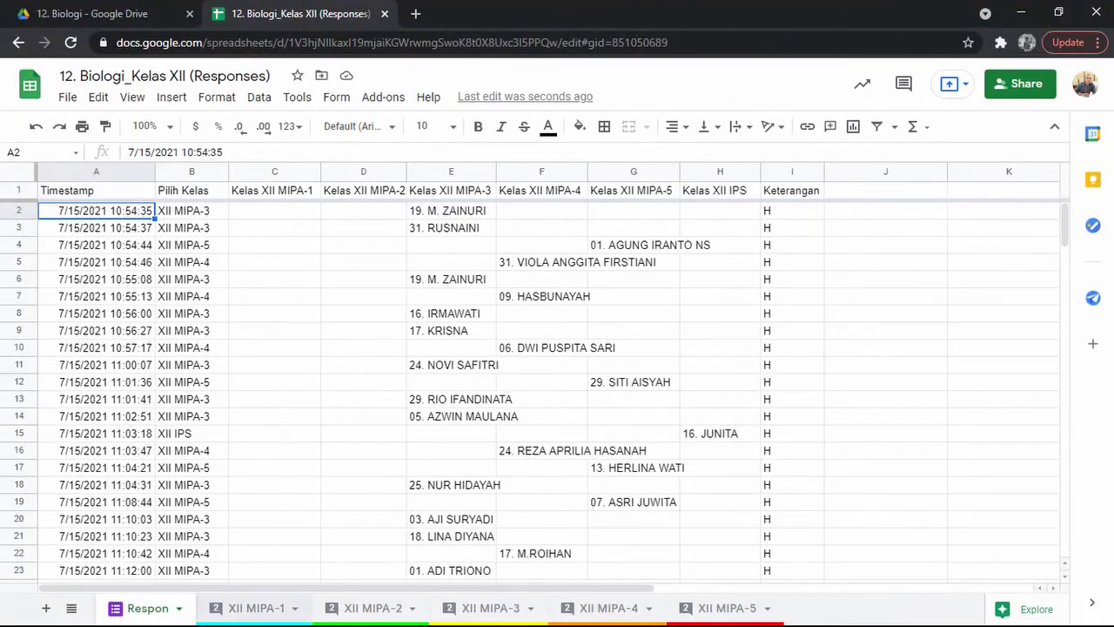
pyautogui.click(252, 607)
pyautogui.scroll(5, 409, 352)
pyautogui.scroll(5, 422, 350)
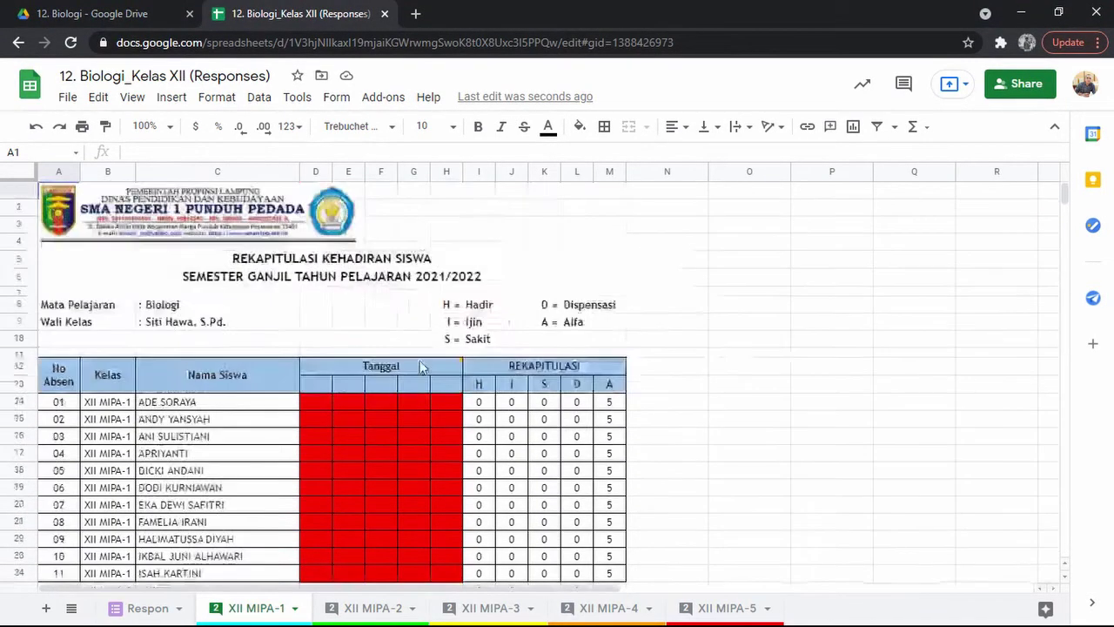
pyautogui.click(325, 384)
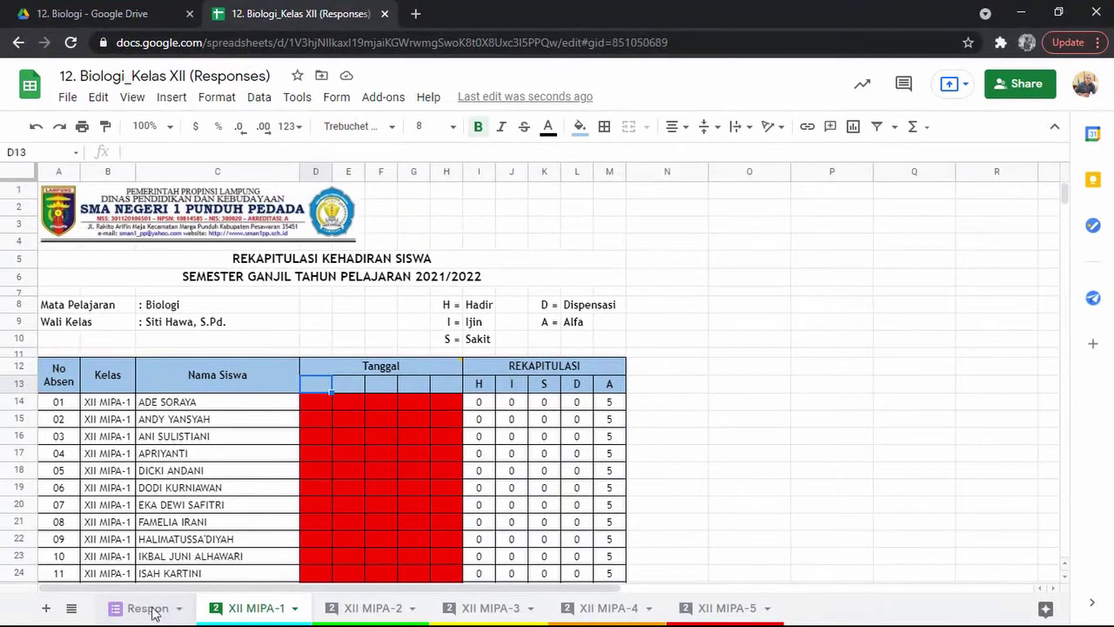
pyautogui.click(150, 609)
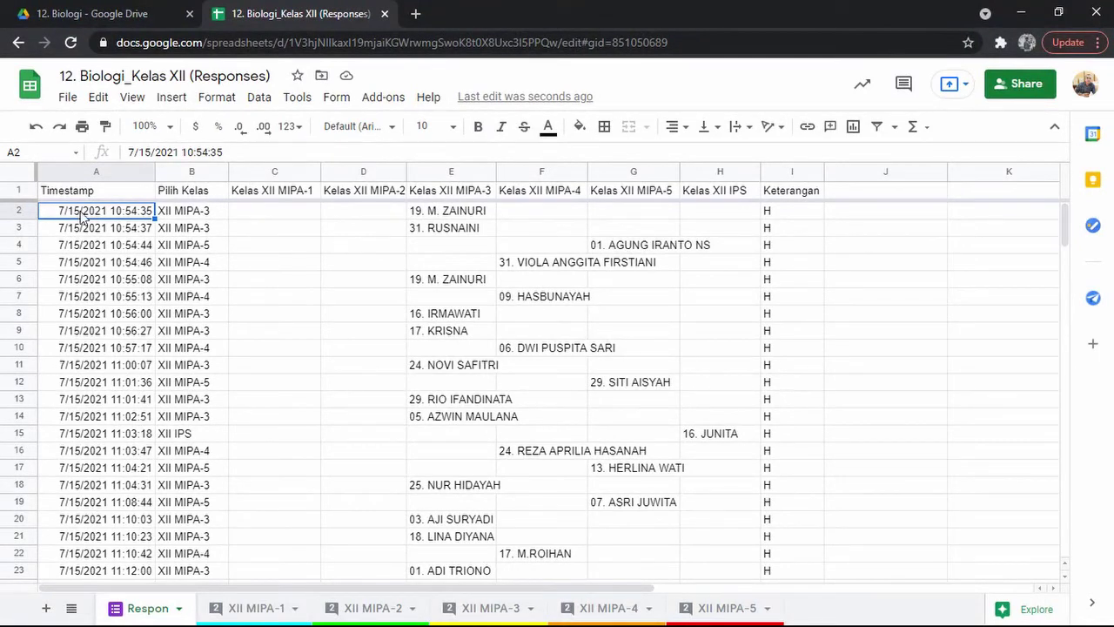
# Enter the date 7/15/2021 in D13, the first Tanggal column of the XII MIPA-1 sheet.
pyautogui.click(255, 609)
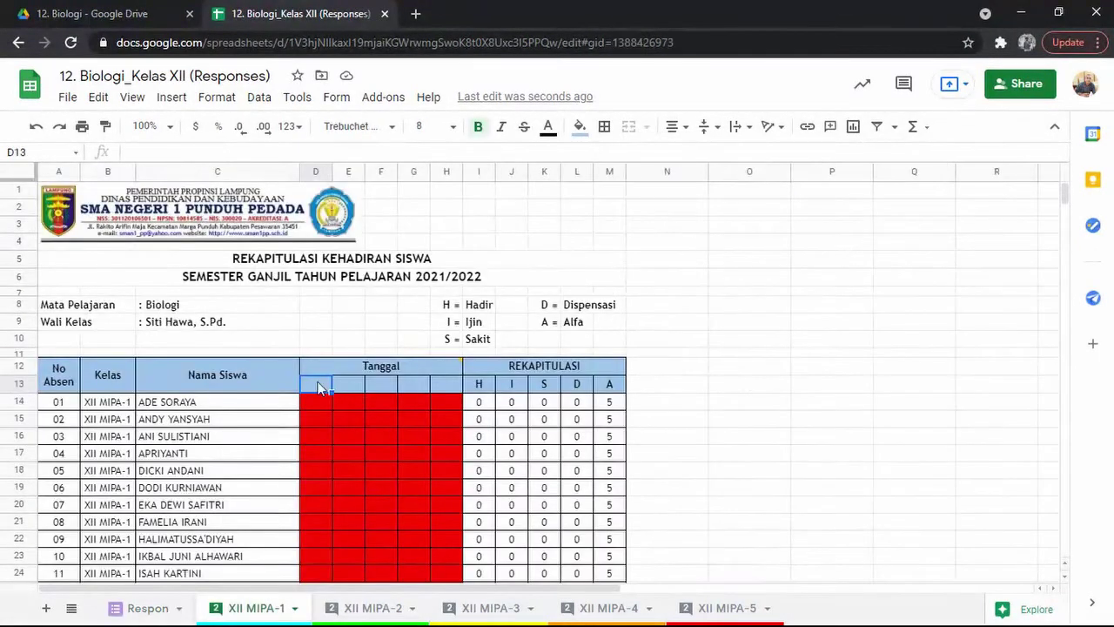
pyautogui.write('7/')
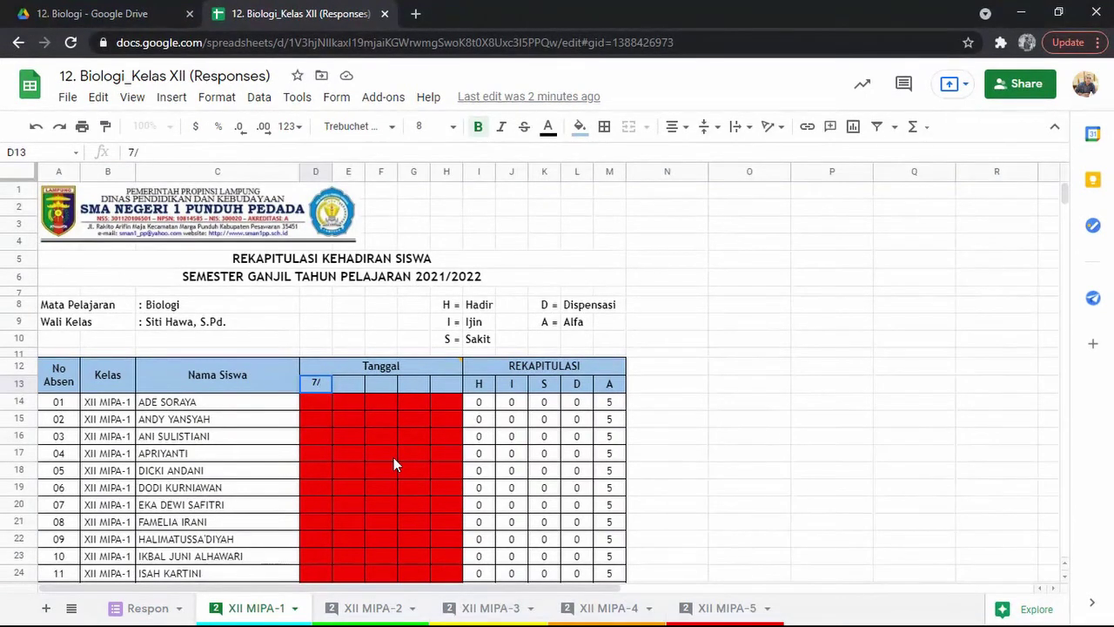
pyautogui.write('15/2021')
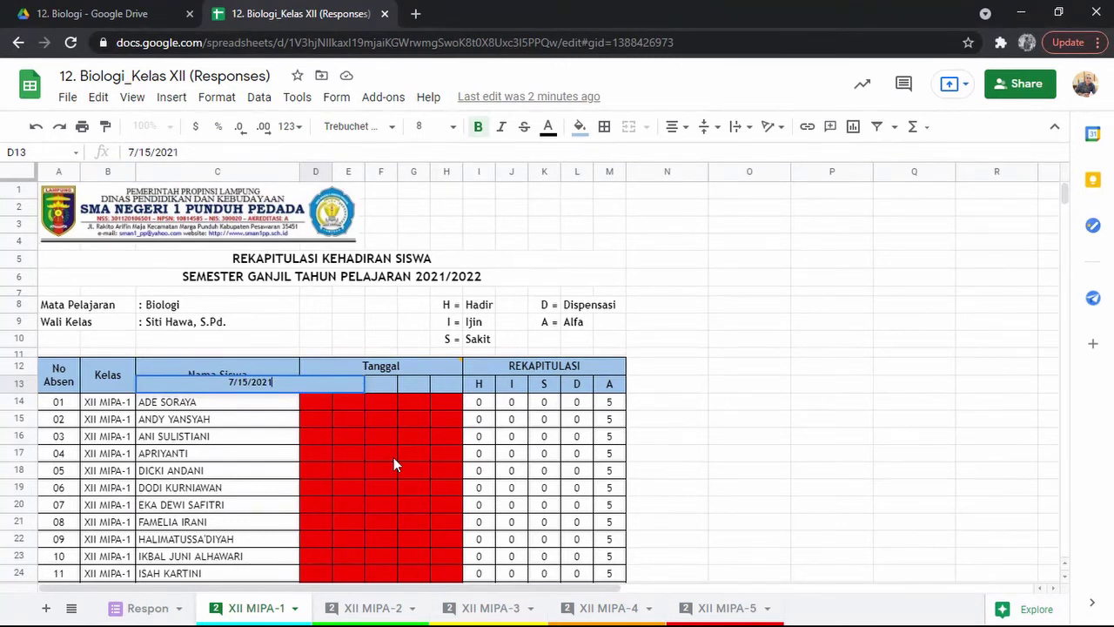
pyautogui.press('Return')
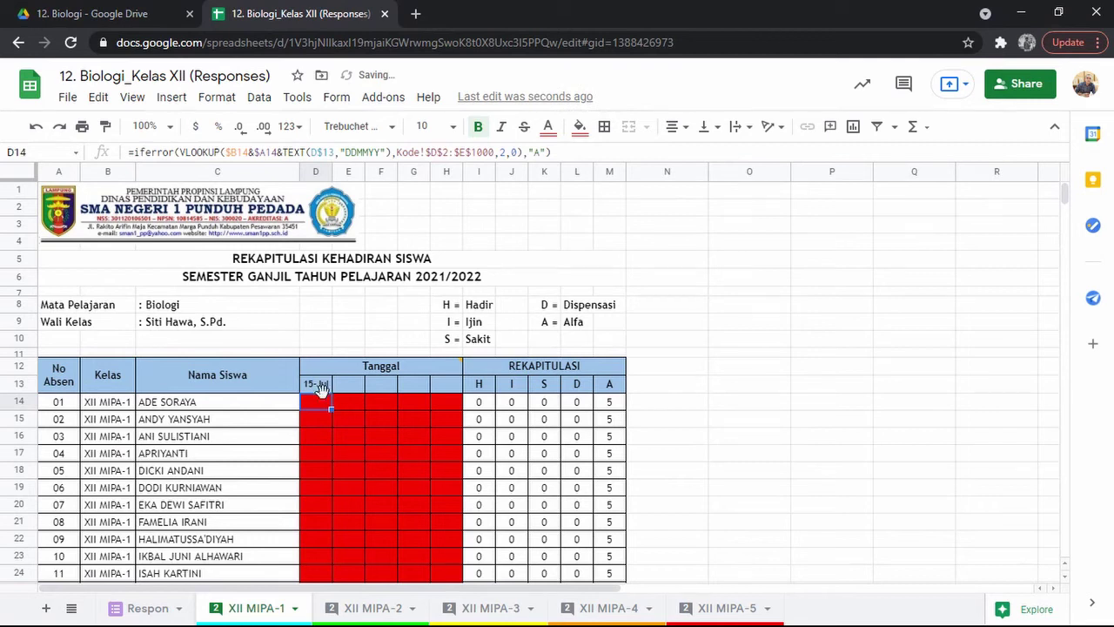
# Examine the attendance formulas under Tanggal and the month/day order of the date in D13 without altering it.
pyautogui.click(373, 439)
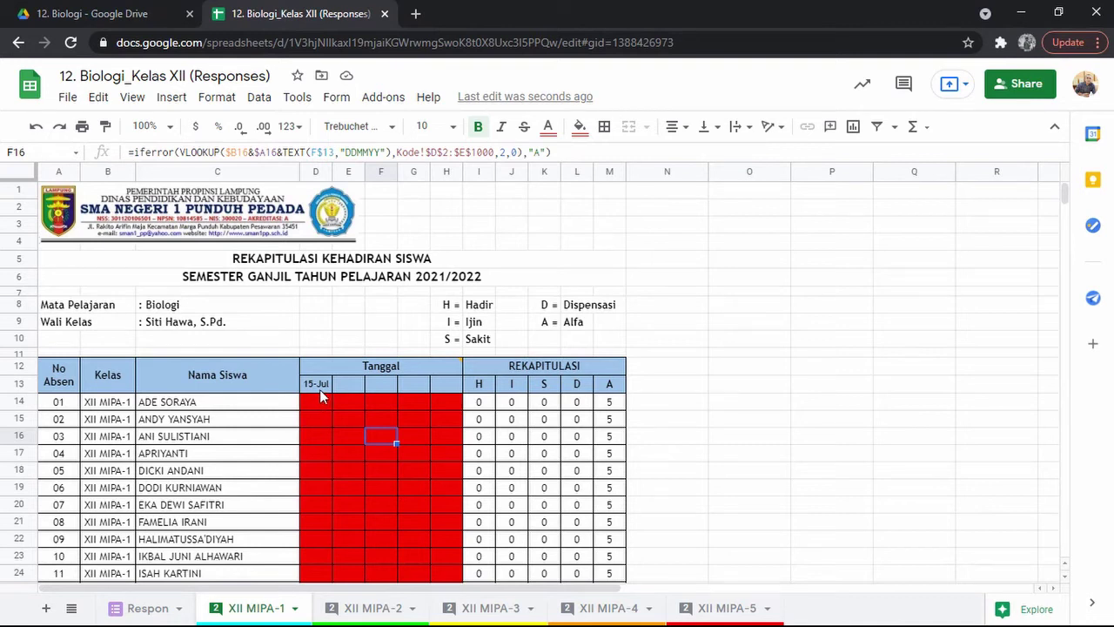
pyautogui.click(320, 385)
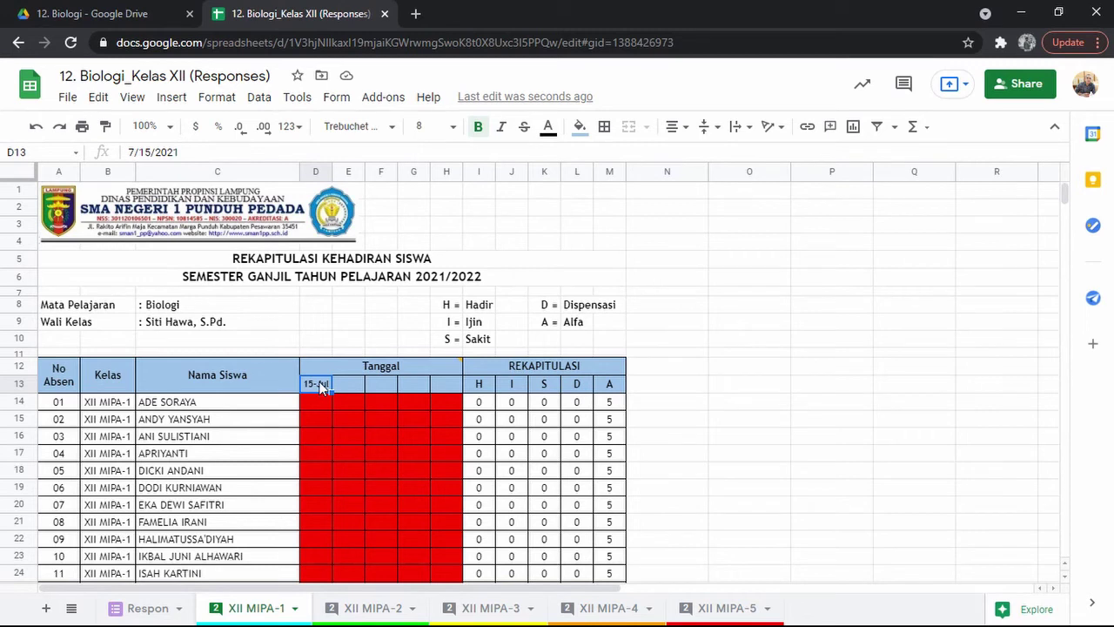
pyautogui.click(153, 152)
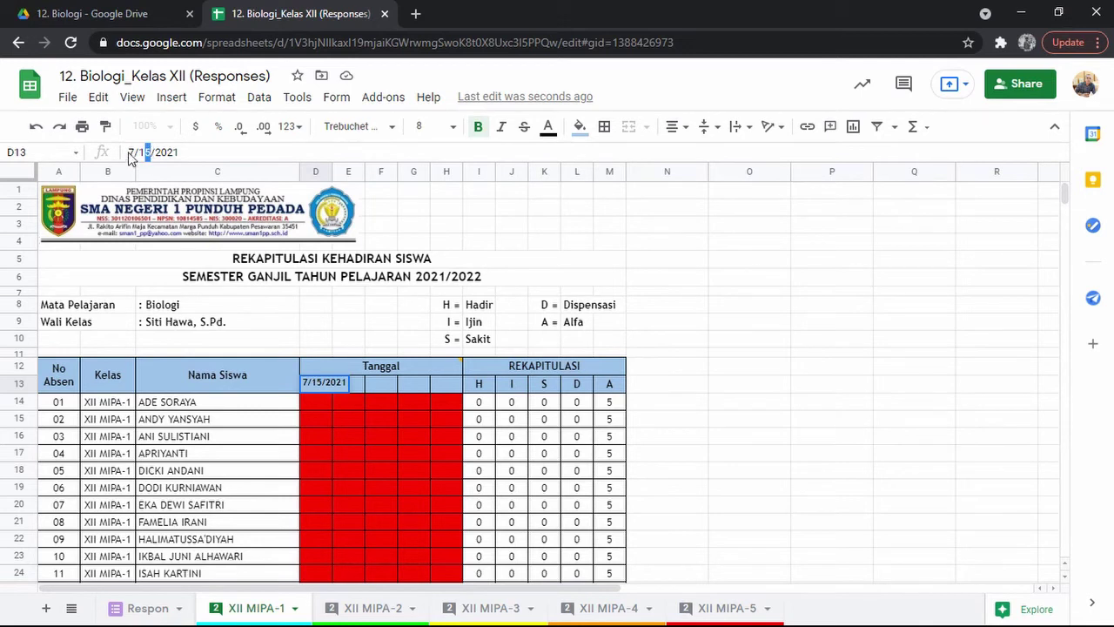
pyautogui.moveTo(134, 152); pyautogui.dragTo(148, 153)
pyautogui.click(344, 407)
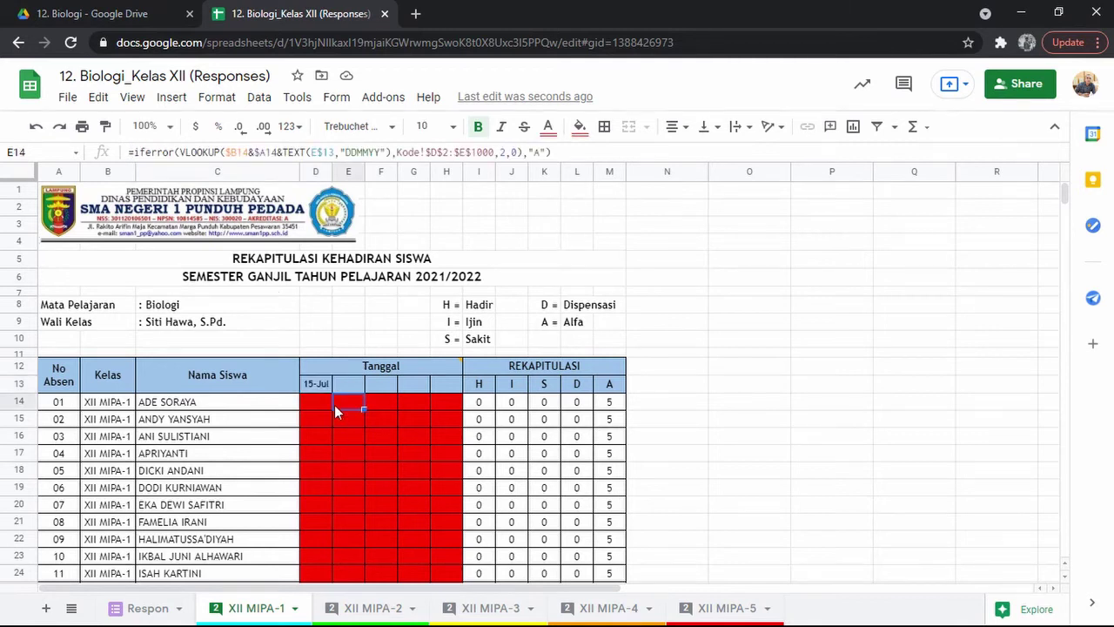
# Clear the date from D13 on the XII MIPA-1 sheet.
pyautogui.click(320, 382)
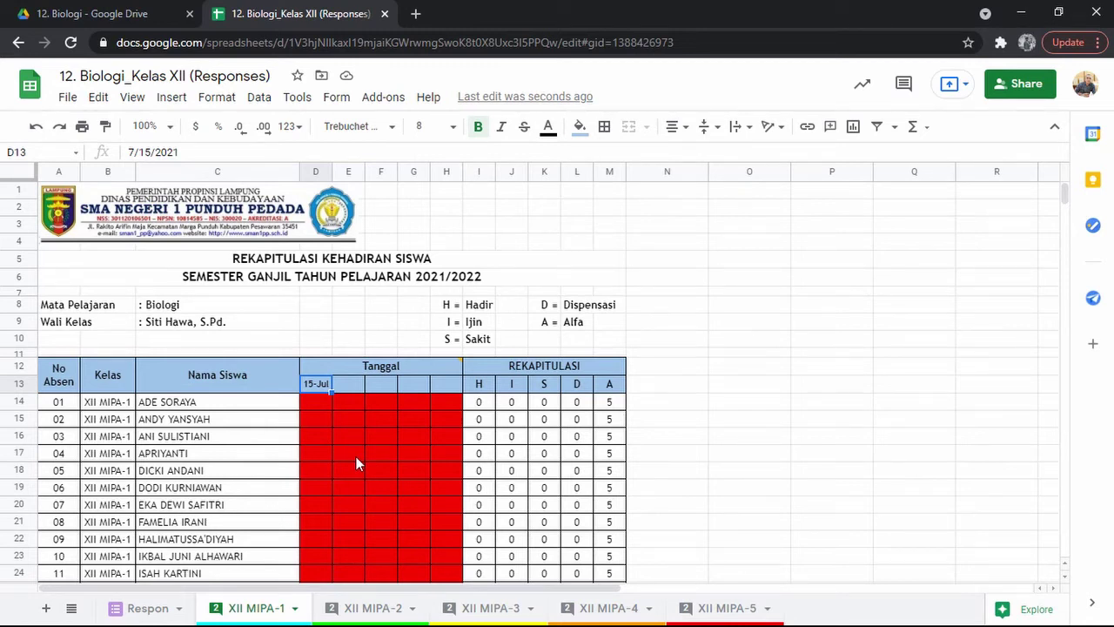
pyautogui.press('Delete')
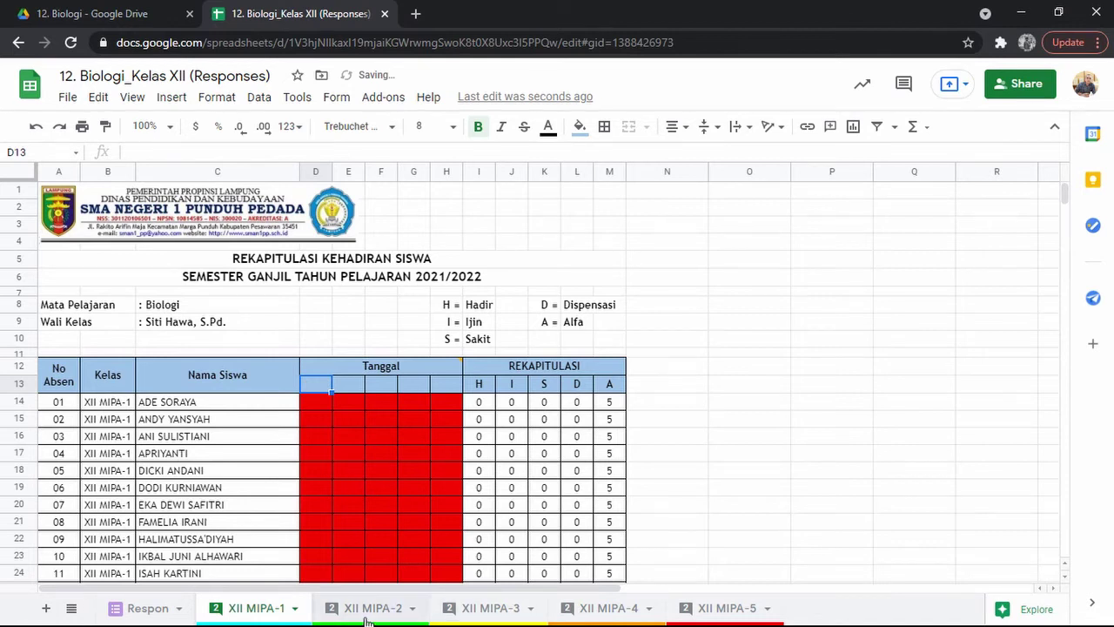
# Enter the date 7/15/2021 in D13, the first Tanggal column of the XII MIPA-3 sheet, after checking the Respon timestamps.
pyautogui.click(478, 615)
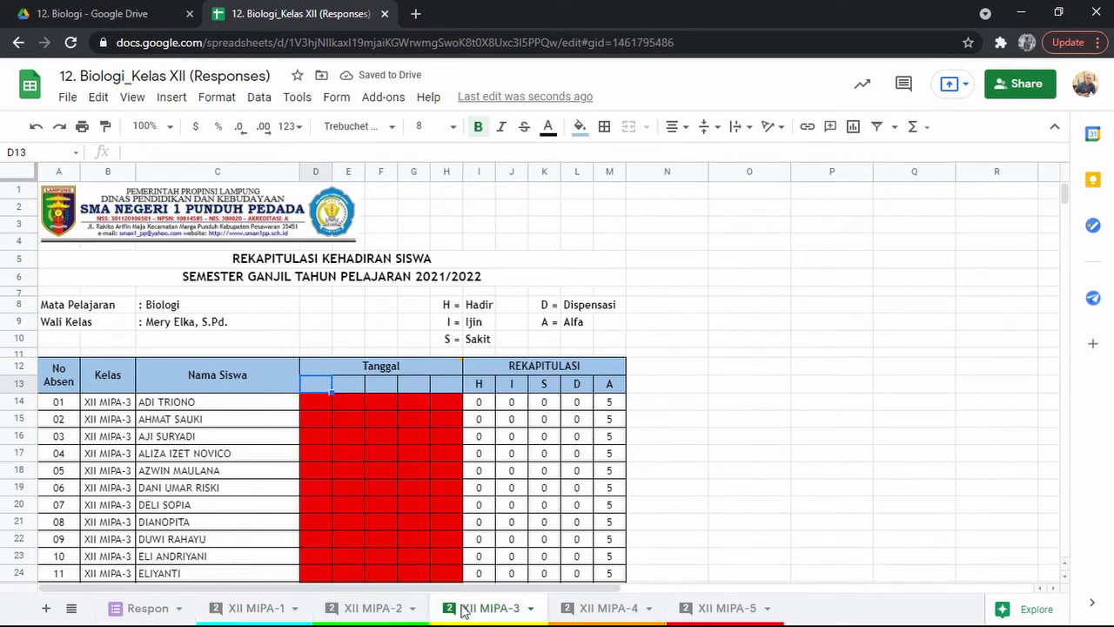
pyautogui.click(136, 613)
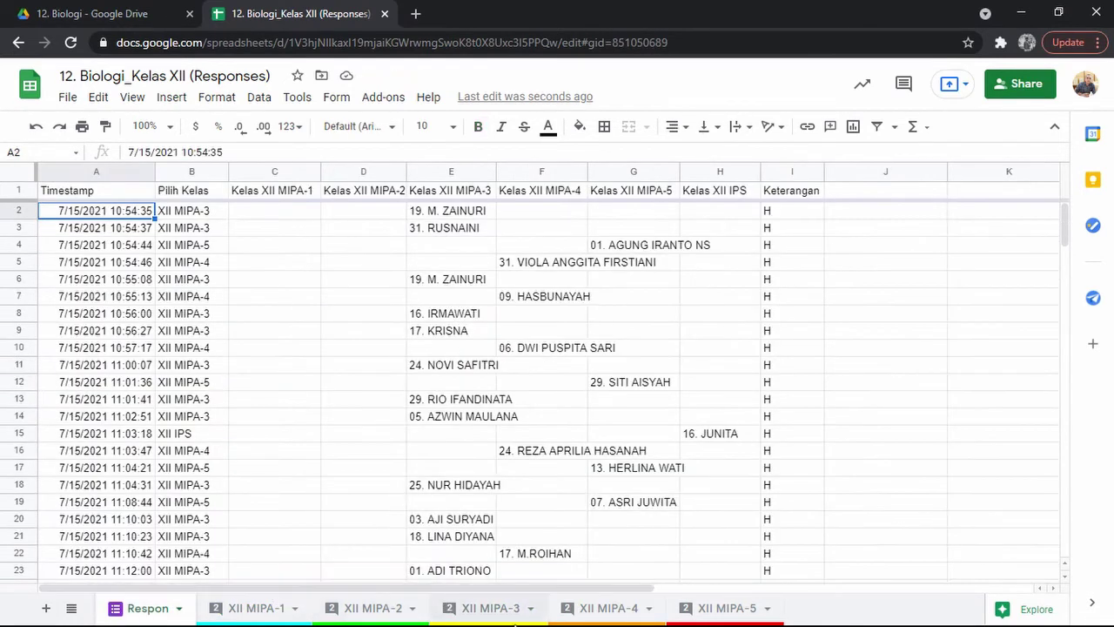
pyautogui.click(489, 610)
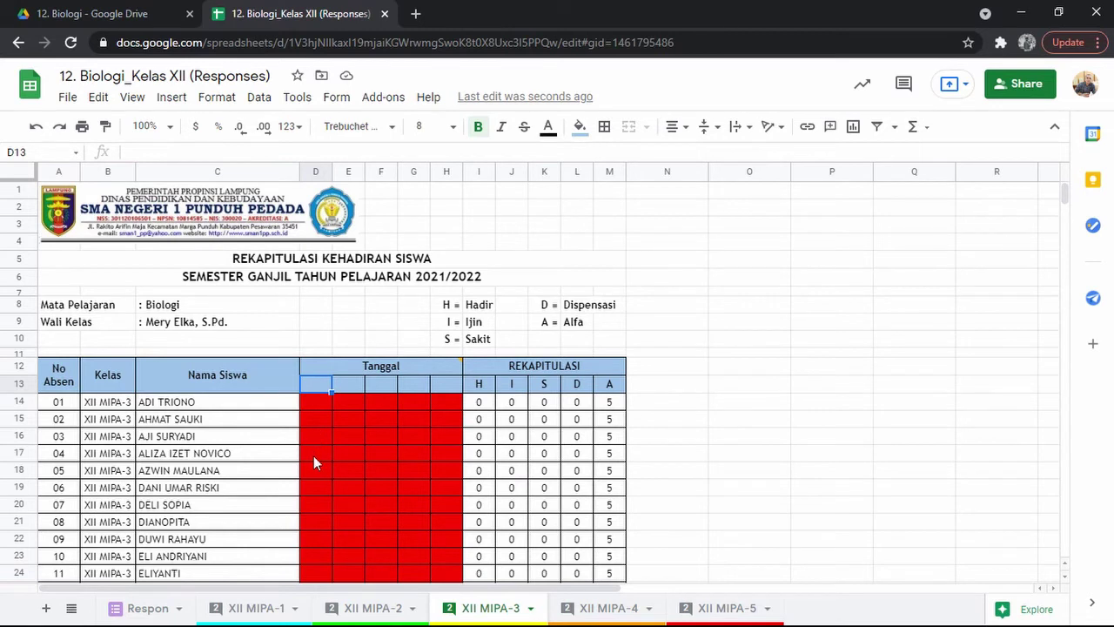
pyautogui.scroll(-7, 313, 455)
pyautogui.scroll(4, 314, 456)
pyautogui.scroll(5, 314, 464)
pyautogui.write('2021')
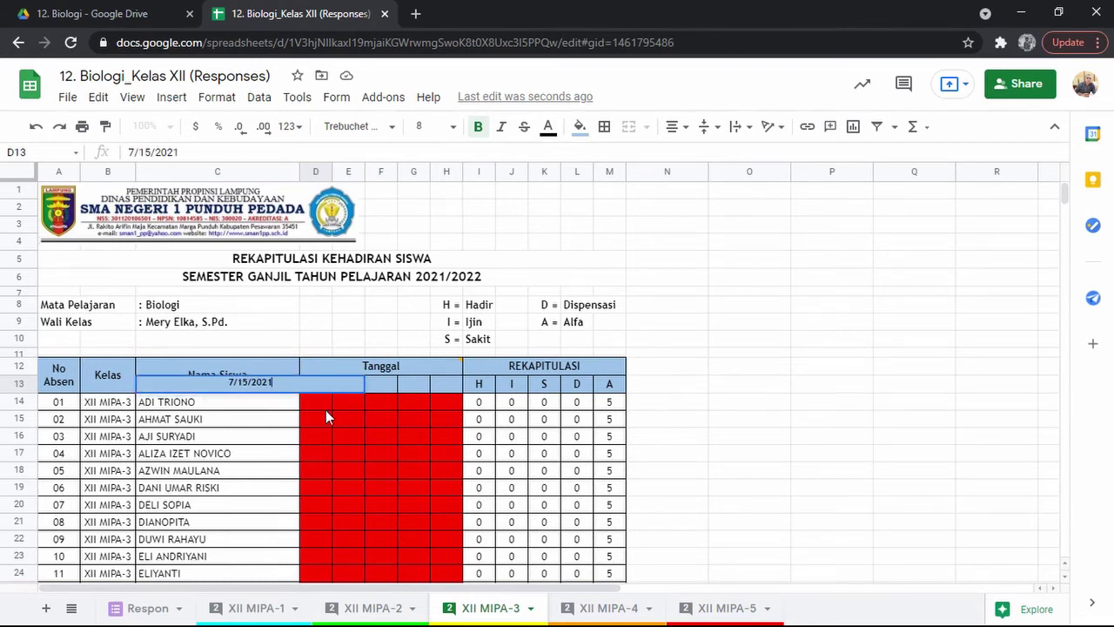
pyautogui.press('Return')
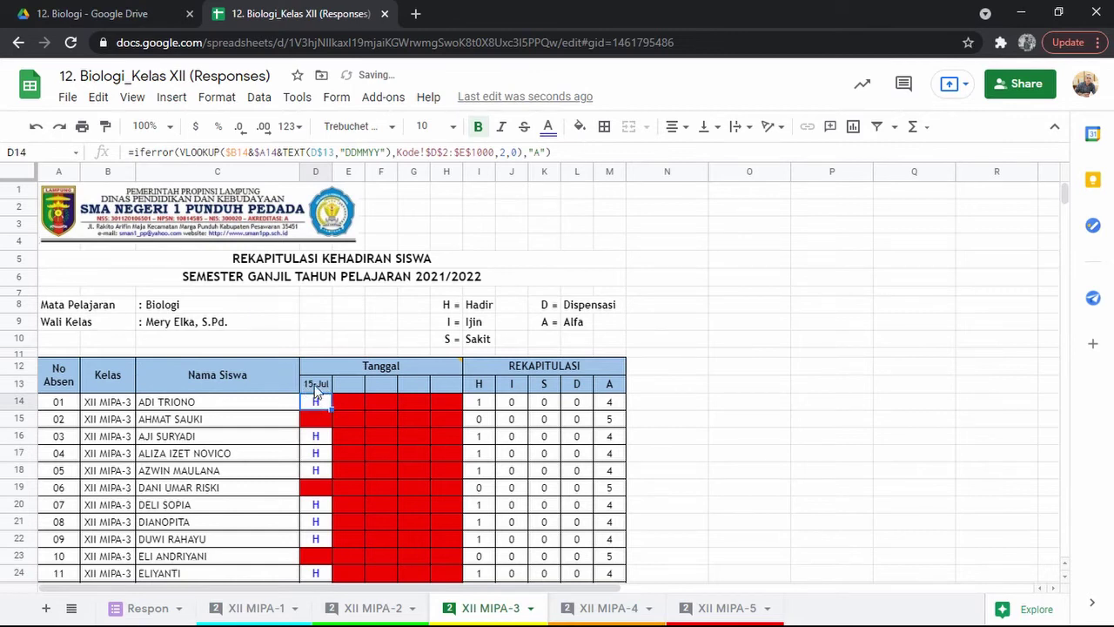
# Review the XII MIPA-3 students' attendance marks in the first Tanggal column and their totals down to the last student.
pyautogui.scroll(-5, 334, 448)
pyautogui.scroll(-7, 335, 455)
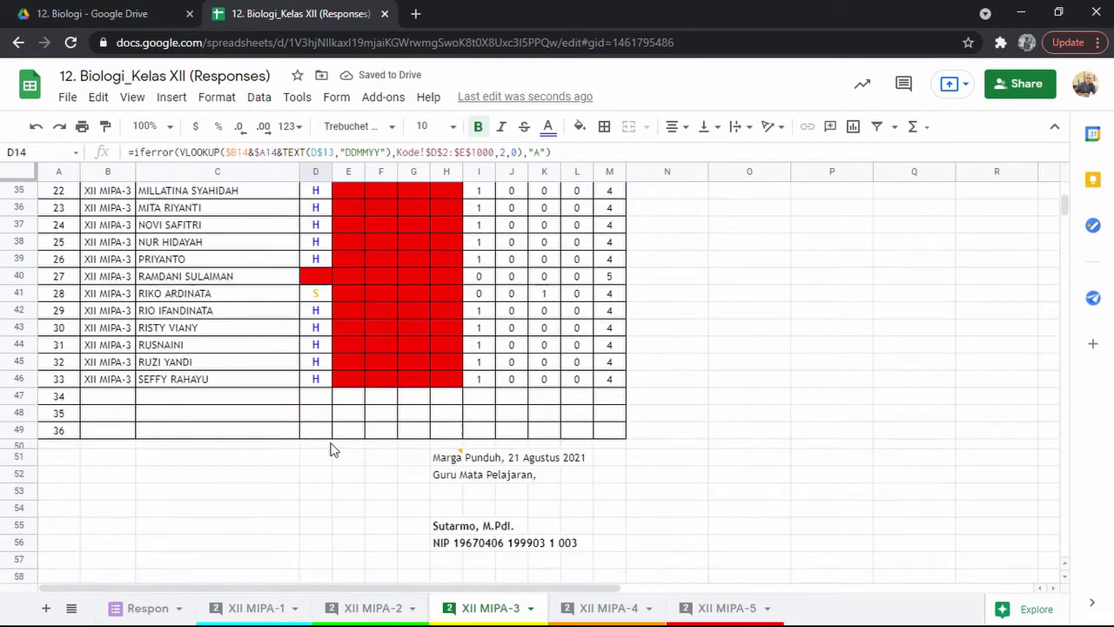
pyautogui.scroll(1, 330, 449)
pyautogui.scroll(10, 331, 449)
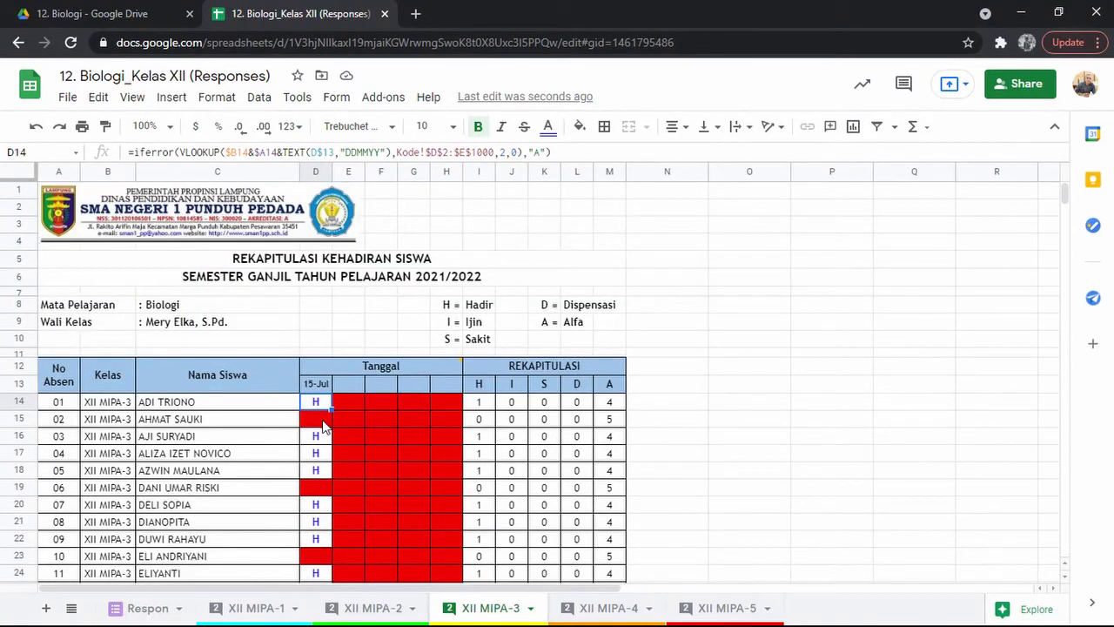
pyautogui.scroll(-10, 319, 448)
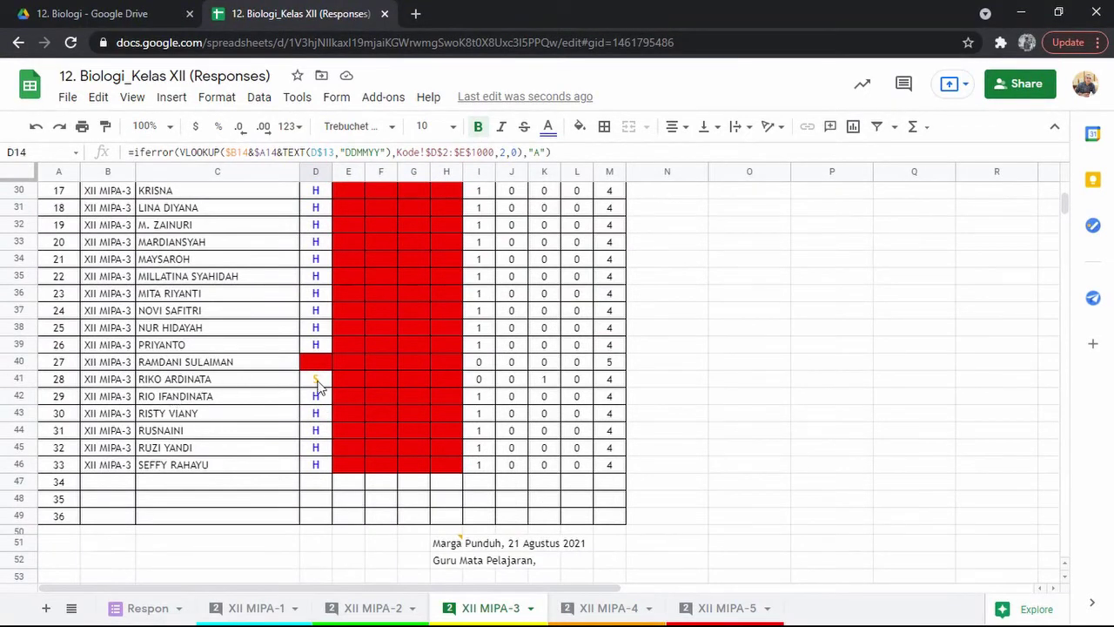
# Look through the Respon sheet for the XII MIPA-3 student marked S and check the Keterangan entry in row 69.
pyautogui.click(148, 608)
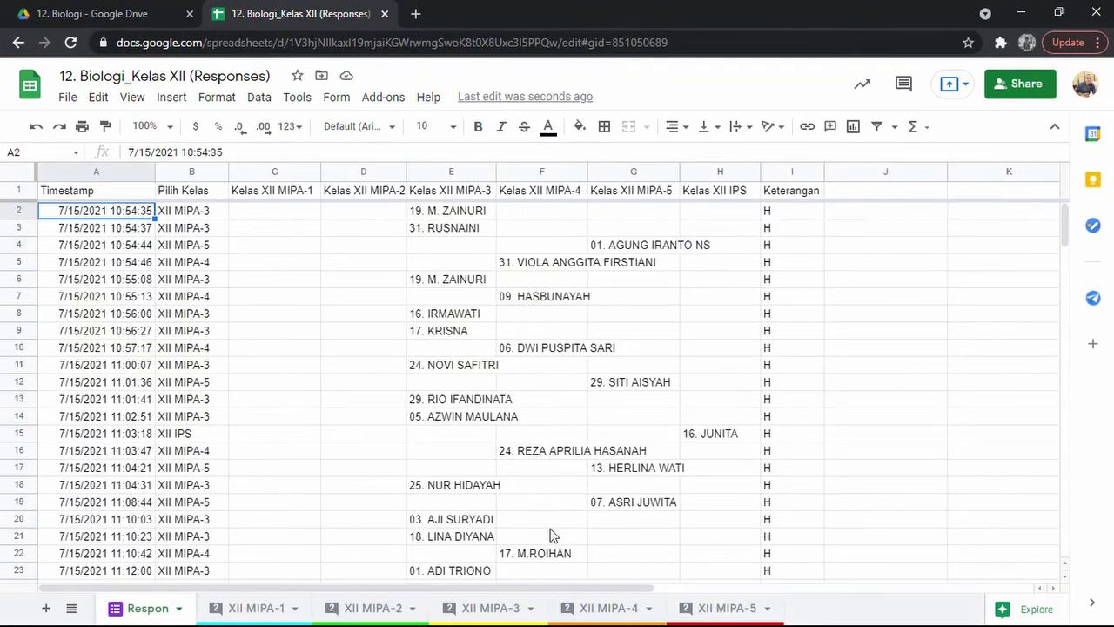
pyautogui.scroll(-3, 553, 529)
pyautogui.scroll(-2, 553, 529)
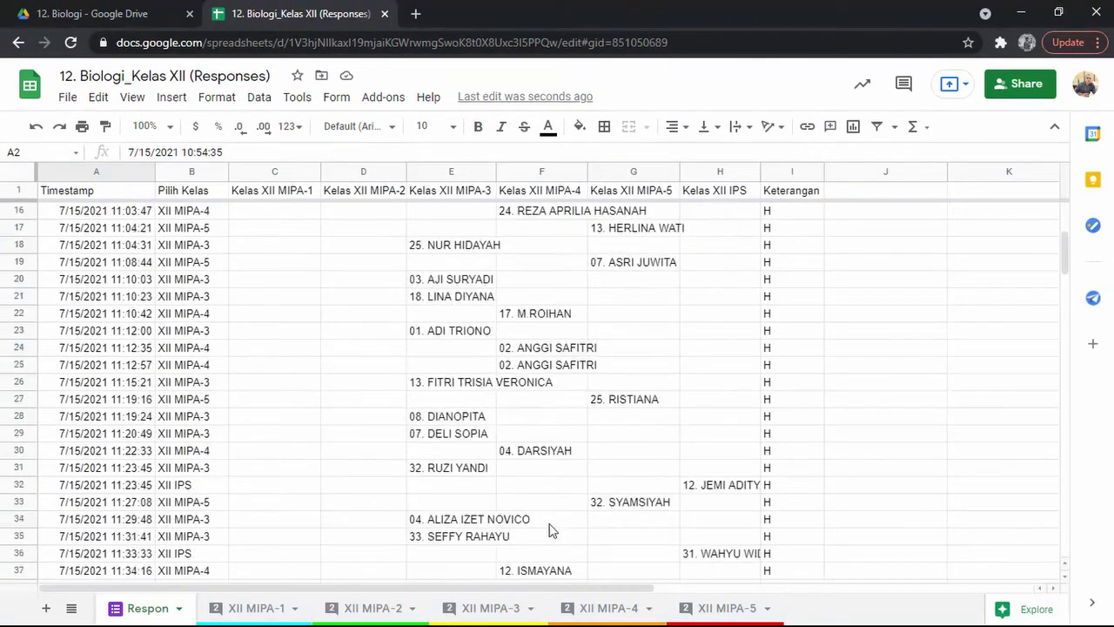
pyautogui.scroll(5, 543, 529)
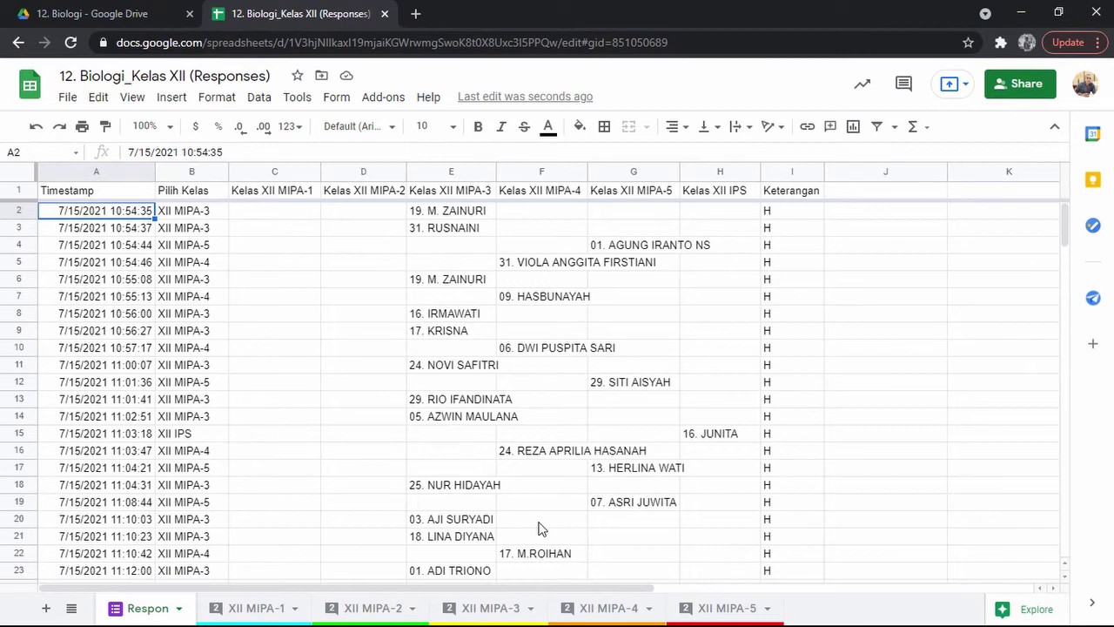
pyautogui.scroll(-1, 456, 295)
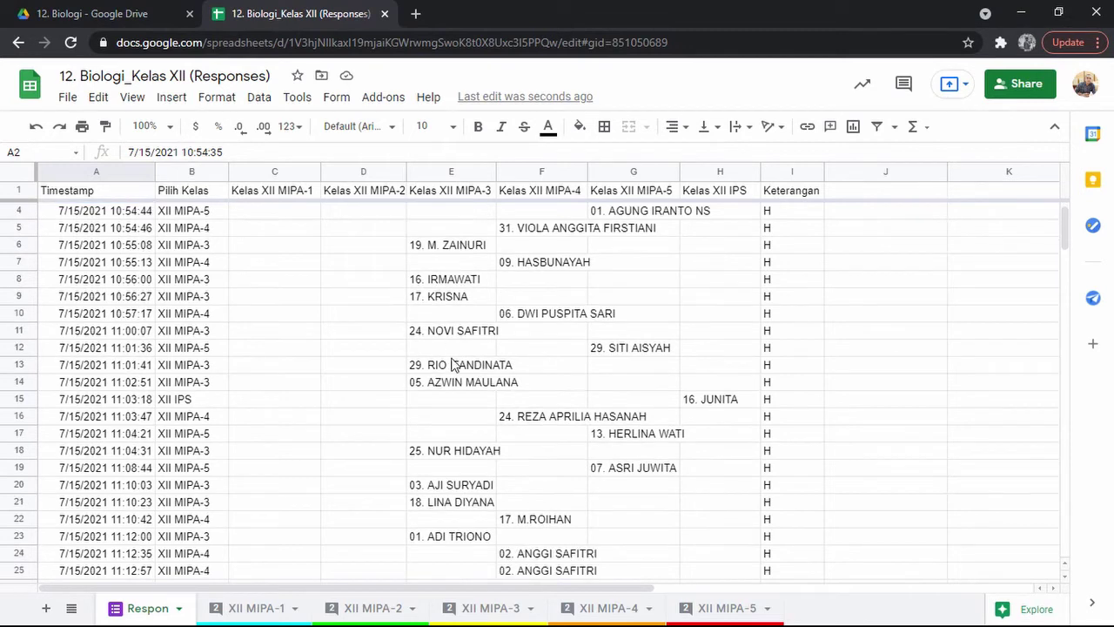
pyautogui.scroll(-5, 452, 370)
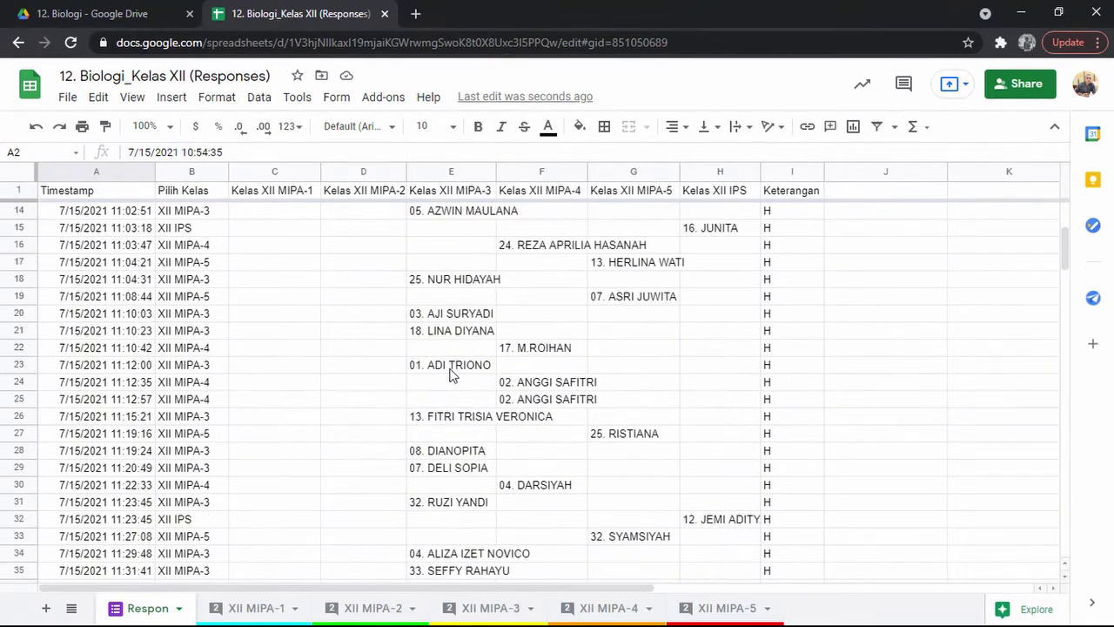
pyautogui.scroll(-7, 451, 379)
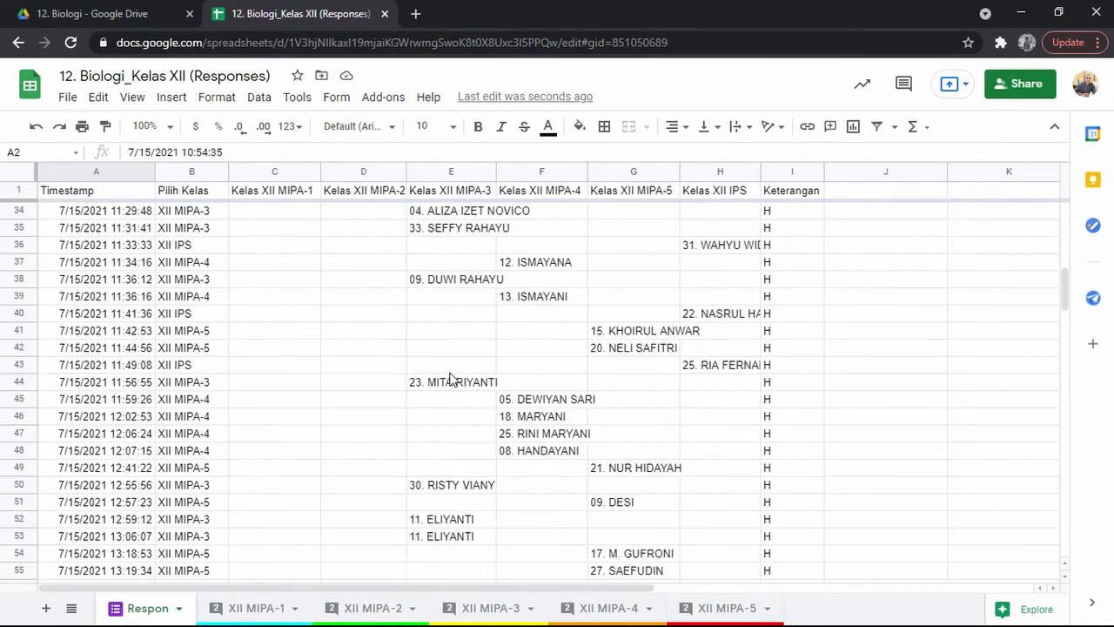
pyautogui.scroll(-4, 451, 379)
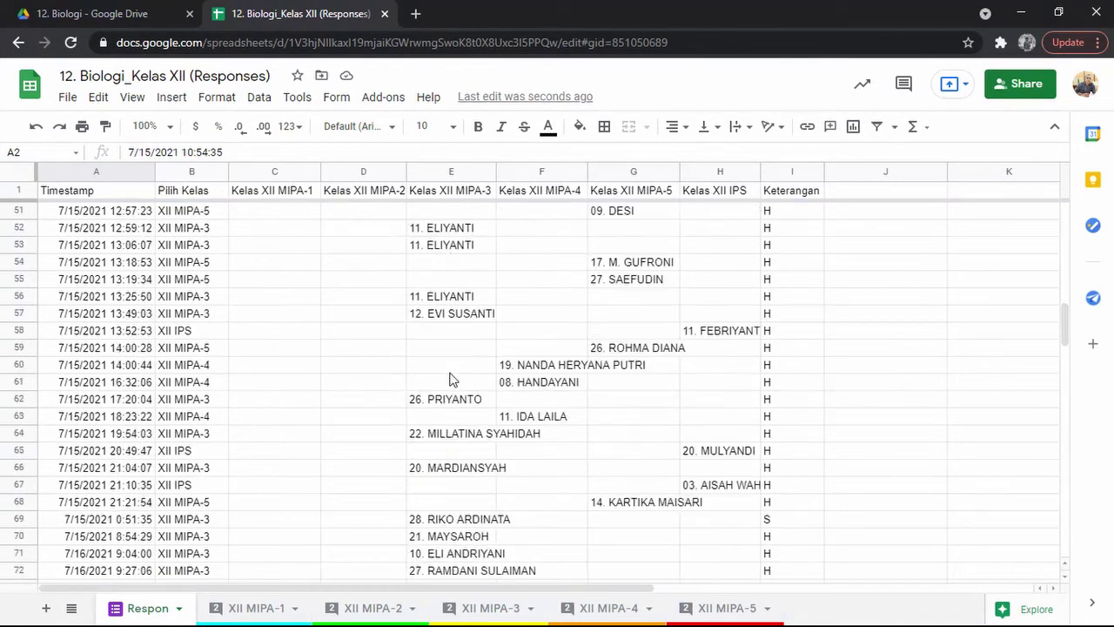
pyautogui.click(444, 522)
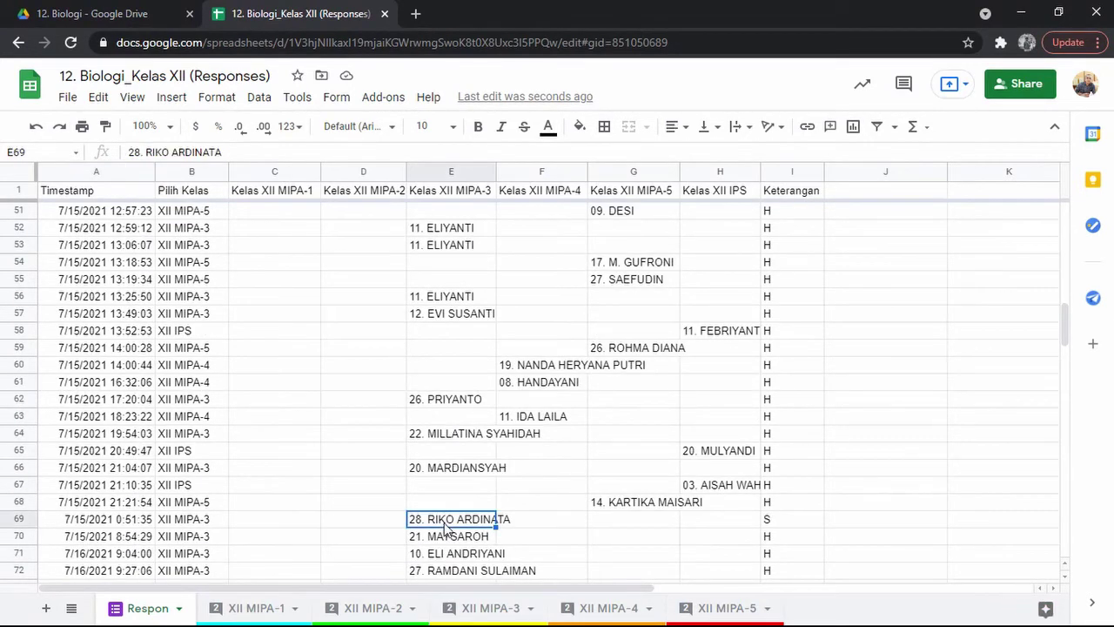
pyautogui.click(768, 522)
# Compare the response with the XII MIPA-3 sheet by reviewing the marks under the first Tanggal column for all students.
pyautogui.click(491, 609)
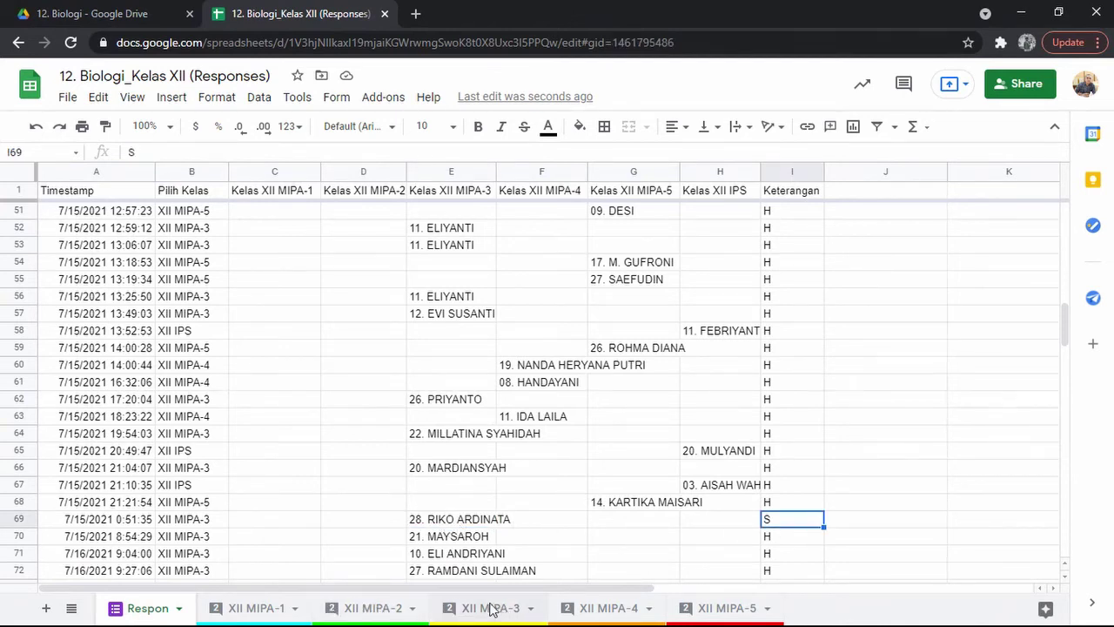
pyautogui.scroll(5, 372, 367)
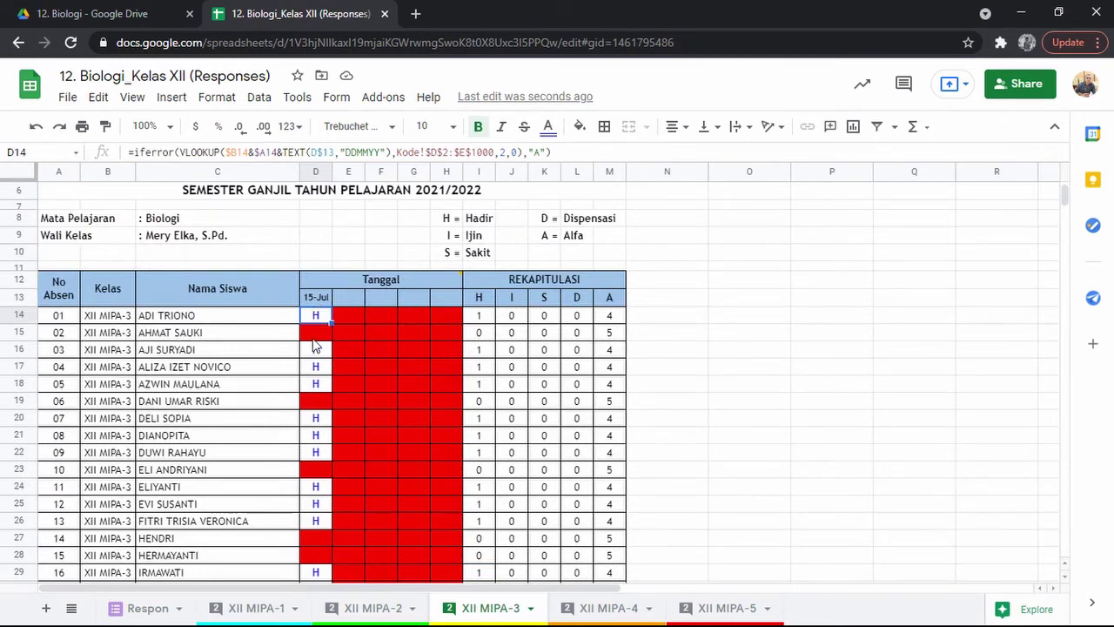
pyautogui.scroll(-12, 315, 348)
pyautogui.scroll(6, 316, 361)
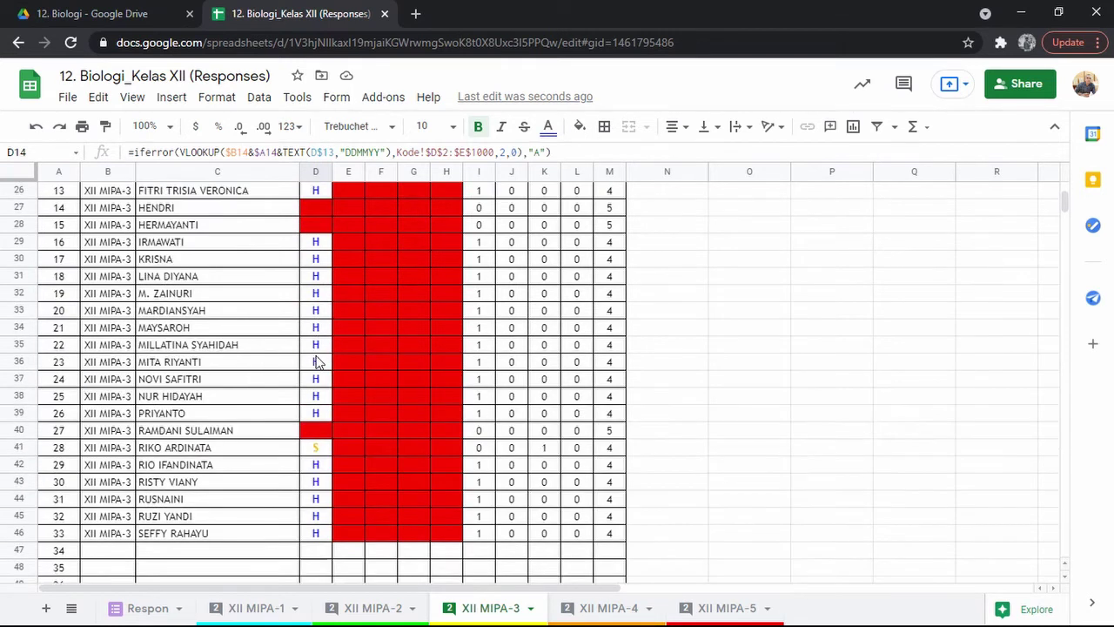
pyautogui.scroll(8, 317, 359)
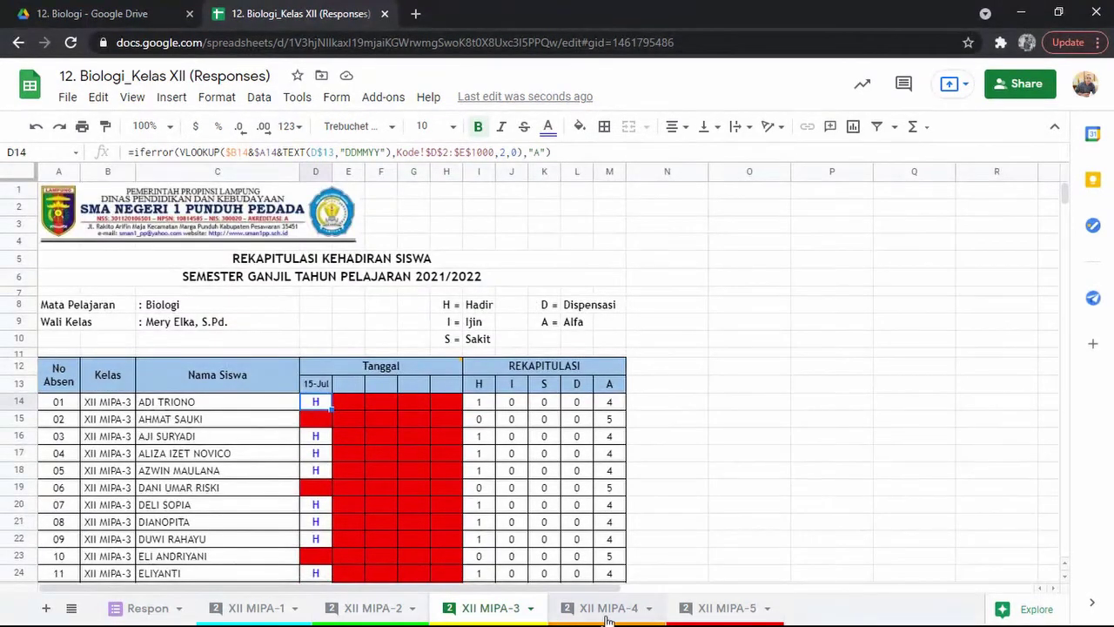
# Copy the date 7/15/2021 from D13 of XII MIPA-3 into D13 of XII MIPA-4 and check the students' marks.
pyautogui.click(316, 384)
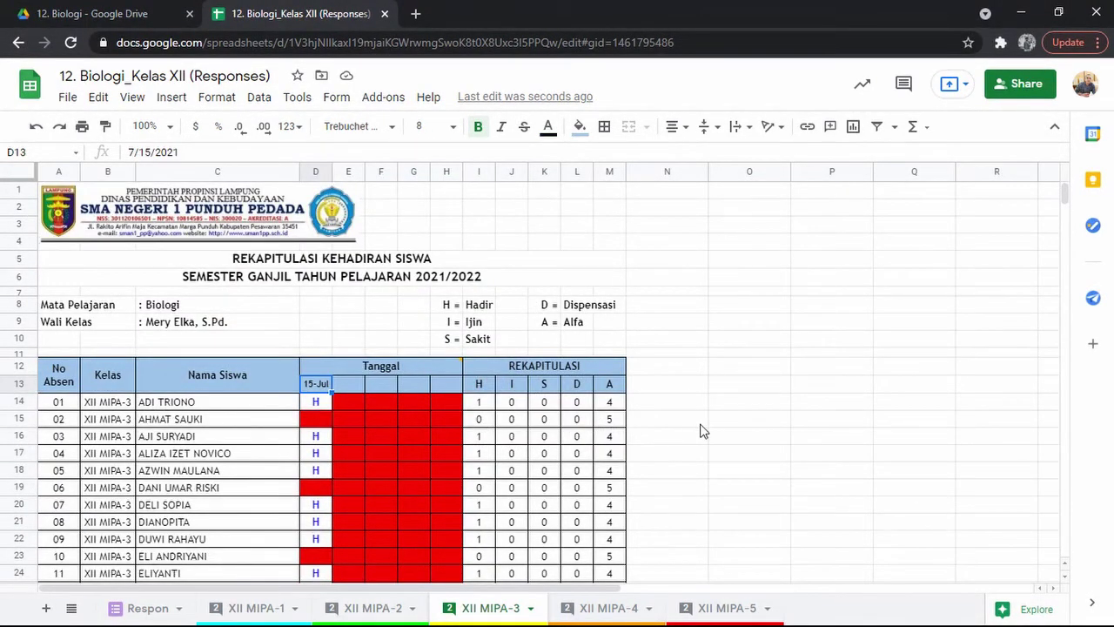
pyautogui.click(608, 608)
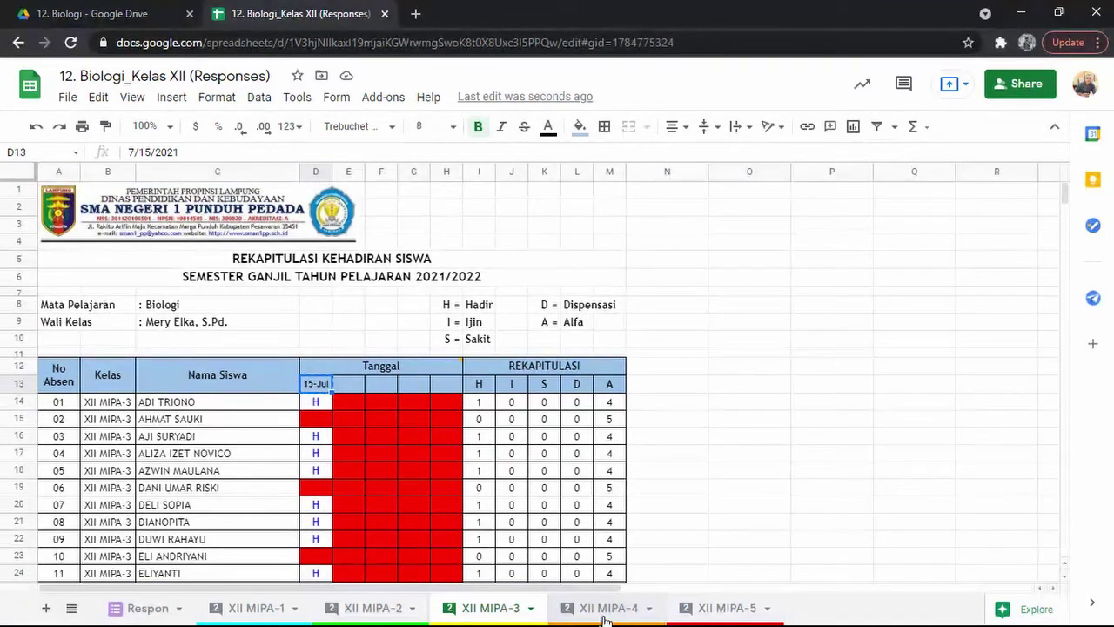
pyautogui.click(307, 384)
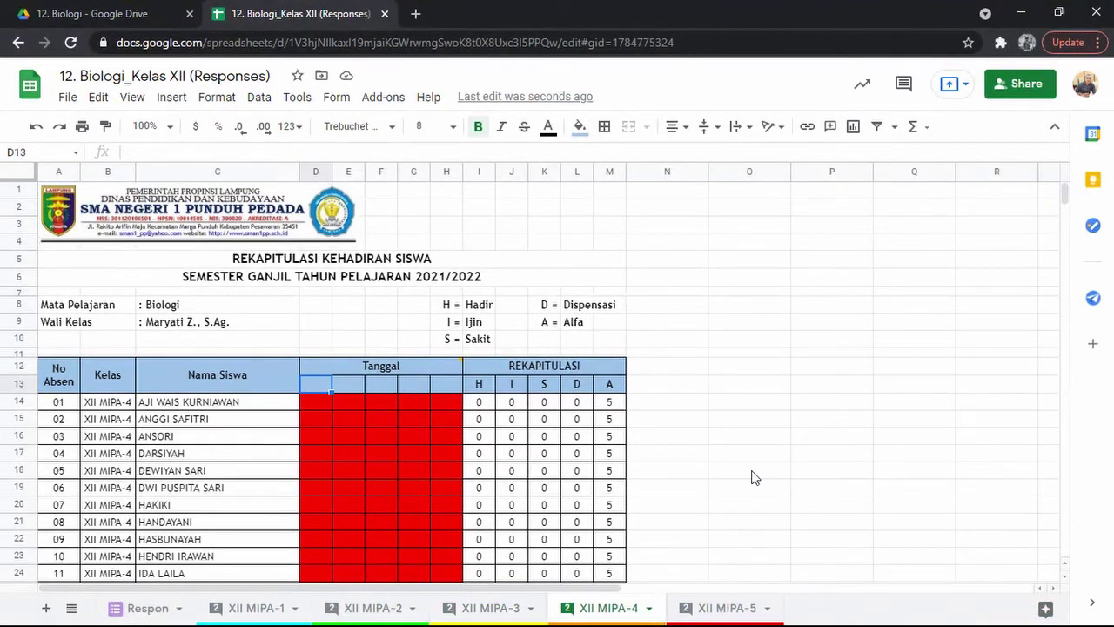
pyautogui.write('15-Jul')
pyautogui.scroll(-10, 502, 466)
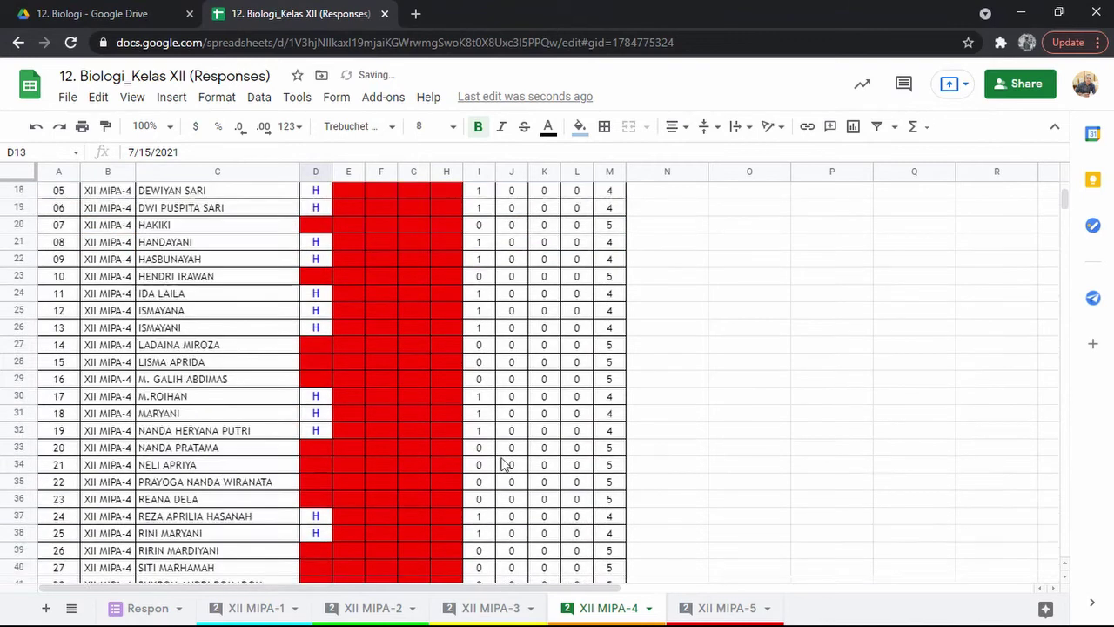
pyautogui.scroll(10, 503, 464)
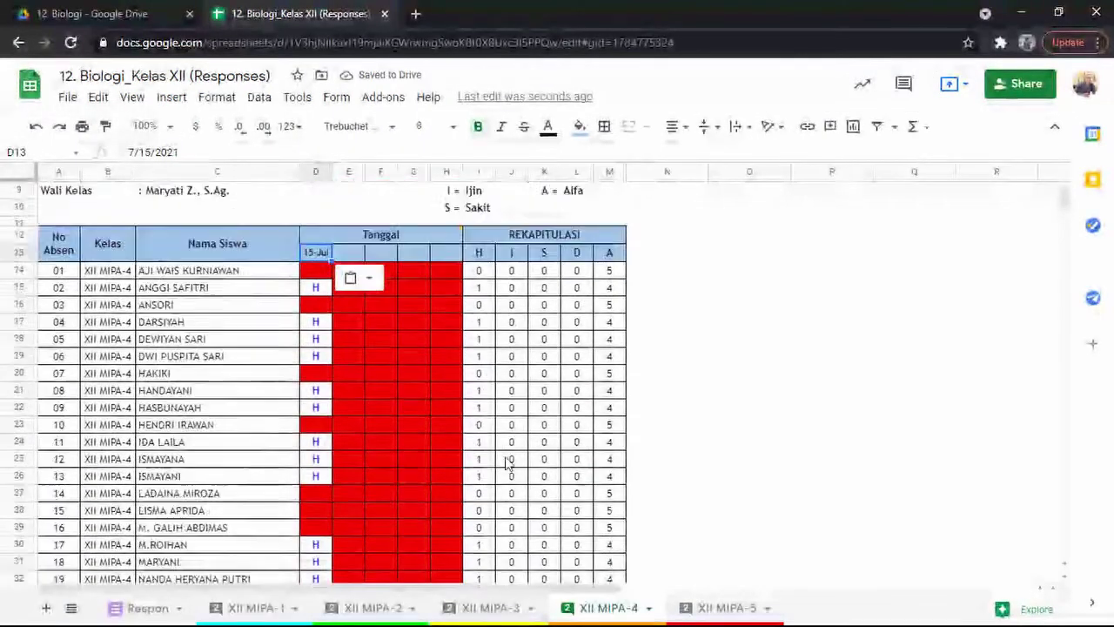
# Paste the copied date 7/15/2021 into D13 of the XII MIPA-5 sheet and check the attendance marks down the list.
pyautogui.click(701, 607)
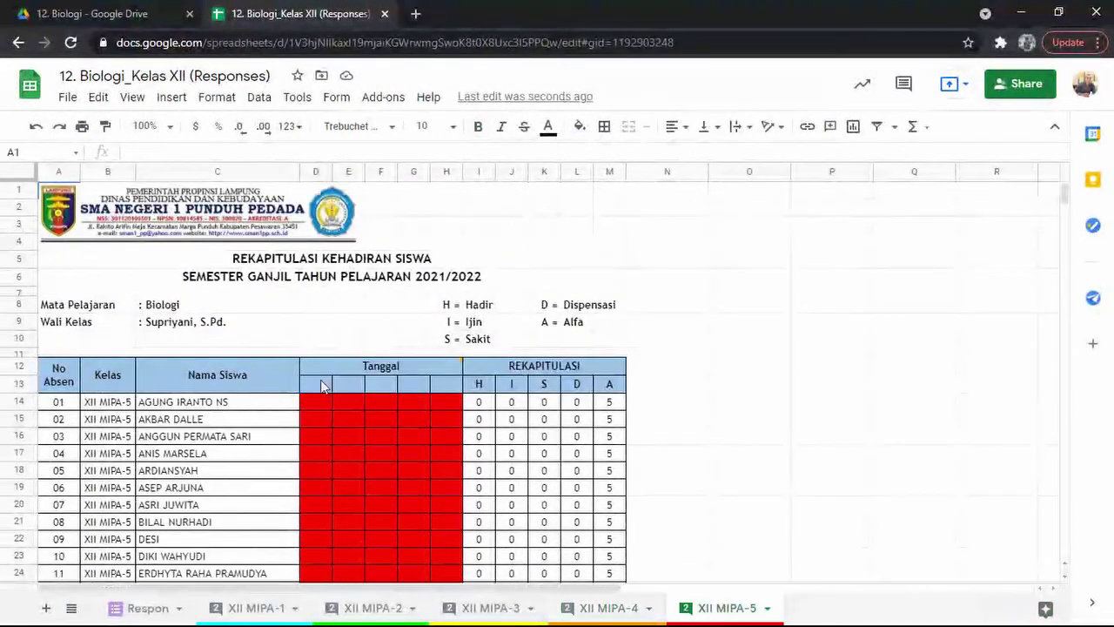
pyautogui.hotkey('ctrl', 'v')
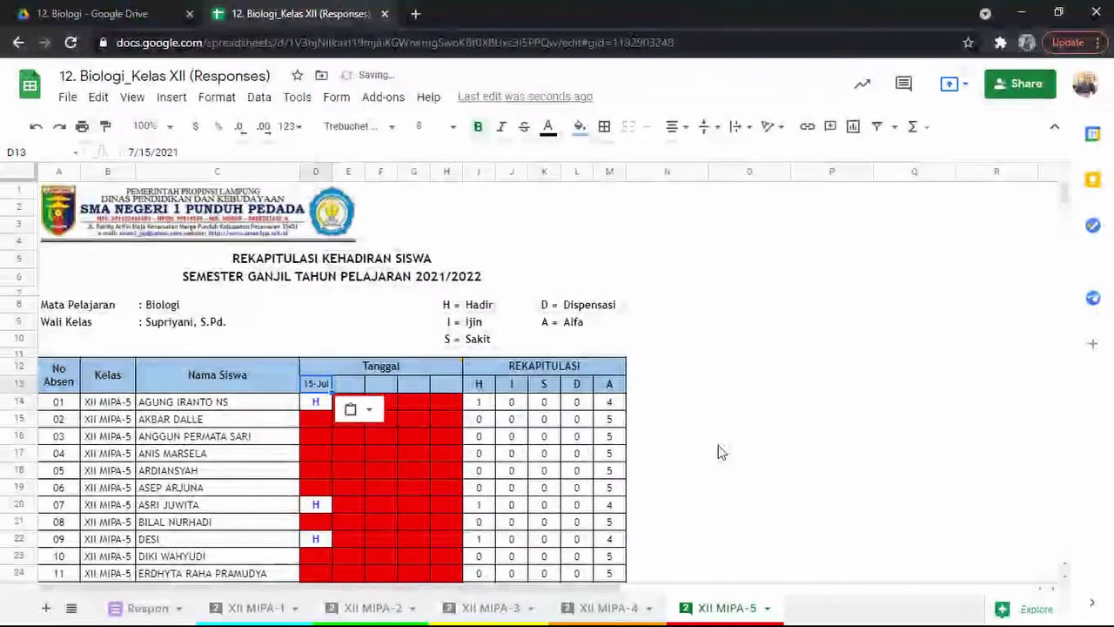
pyautogui.scroll(-5, 667, 465)
pyautogui.scroll(-4, 666, 464)
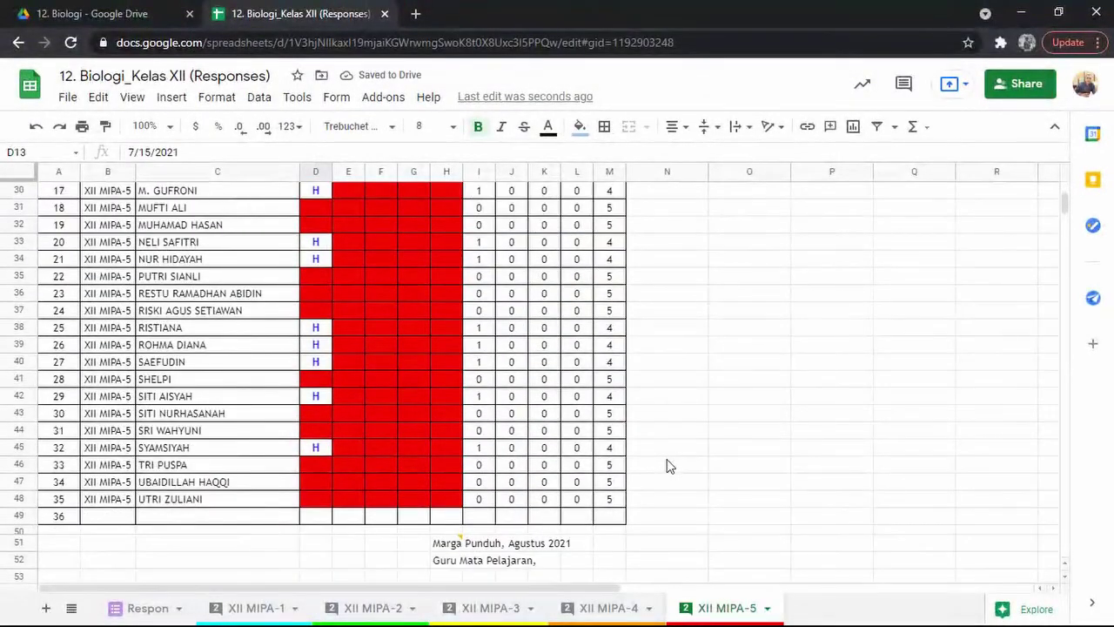
pyautogui.scroll(10, 666, 464)
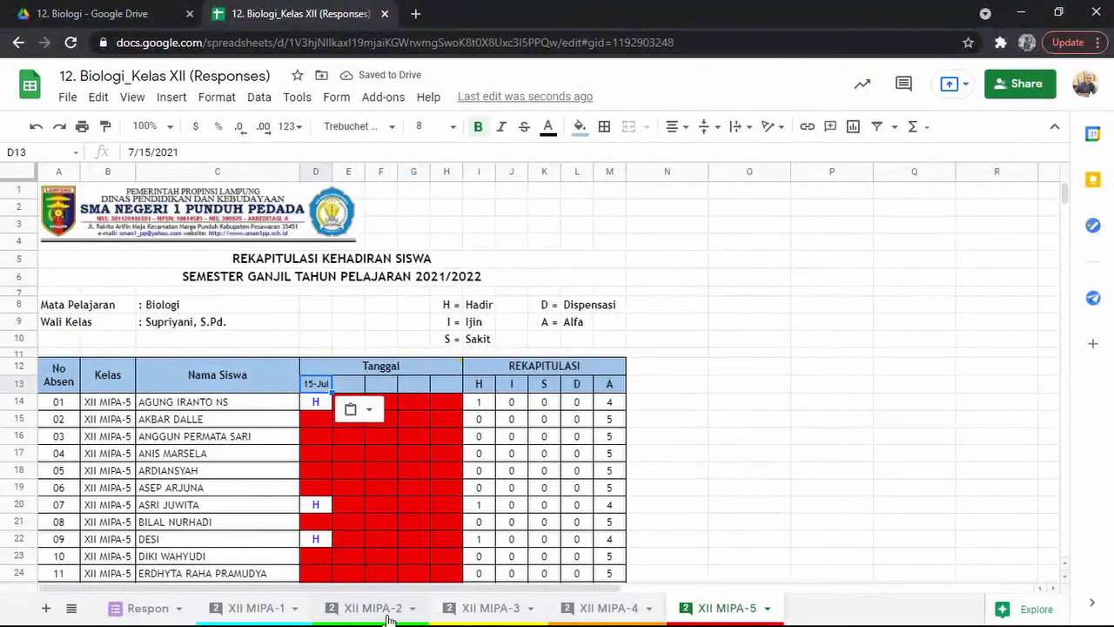
# Compare the timestamp in A71 of the Respon sheet with that student's attendance mark on the XII MIPA-3 sheet.
pyautogui.click(484, 611)
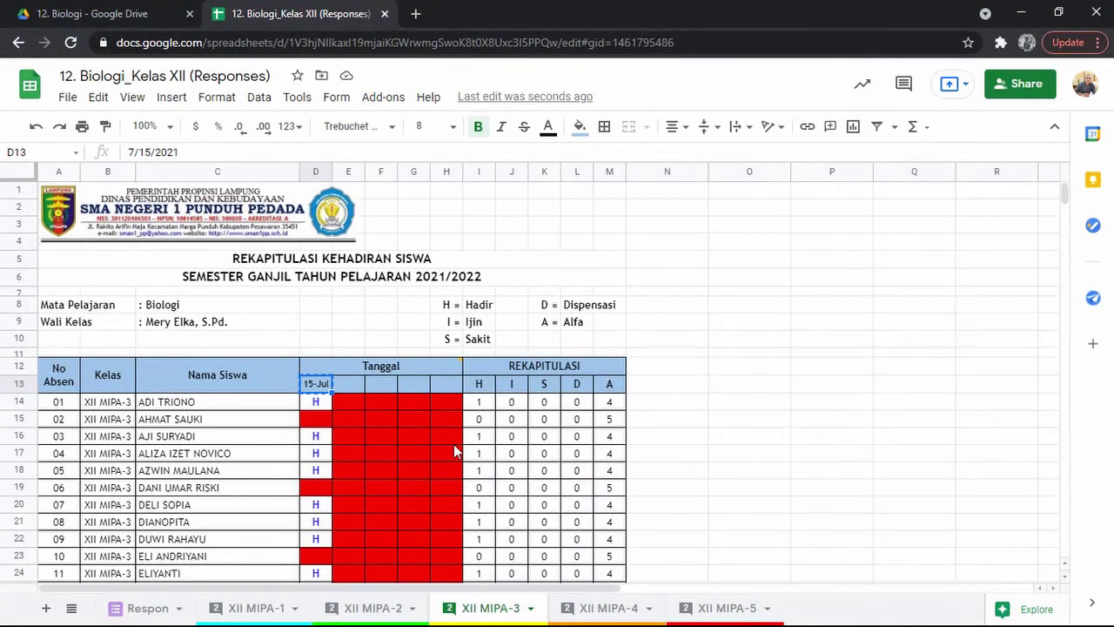
pyautogui.click(148, 607)
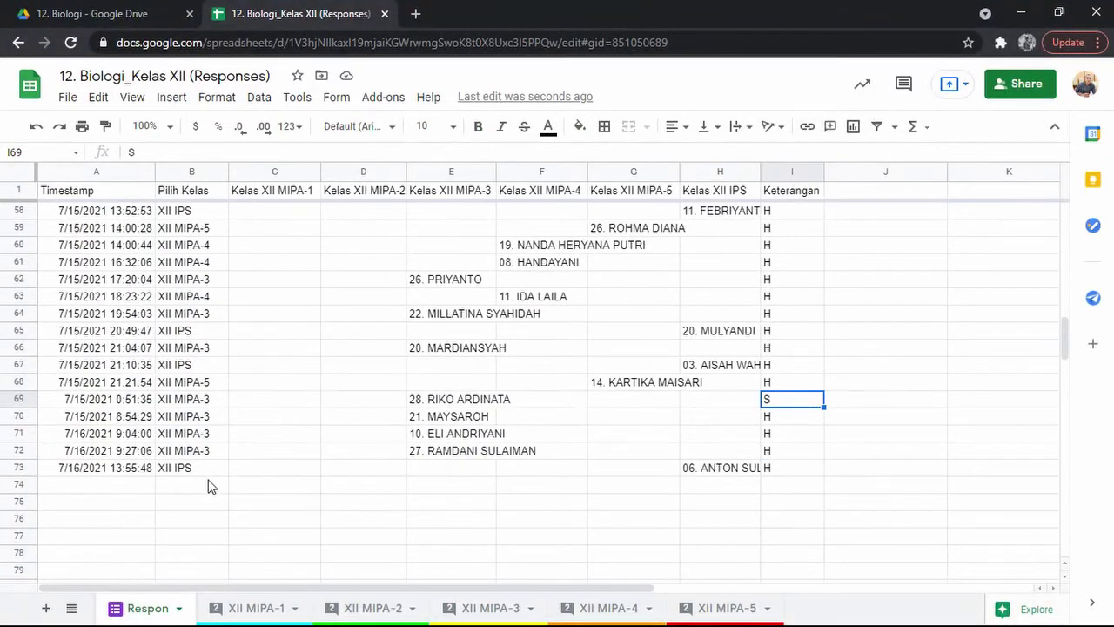
pyautogui.click(76, 440)
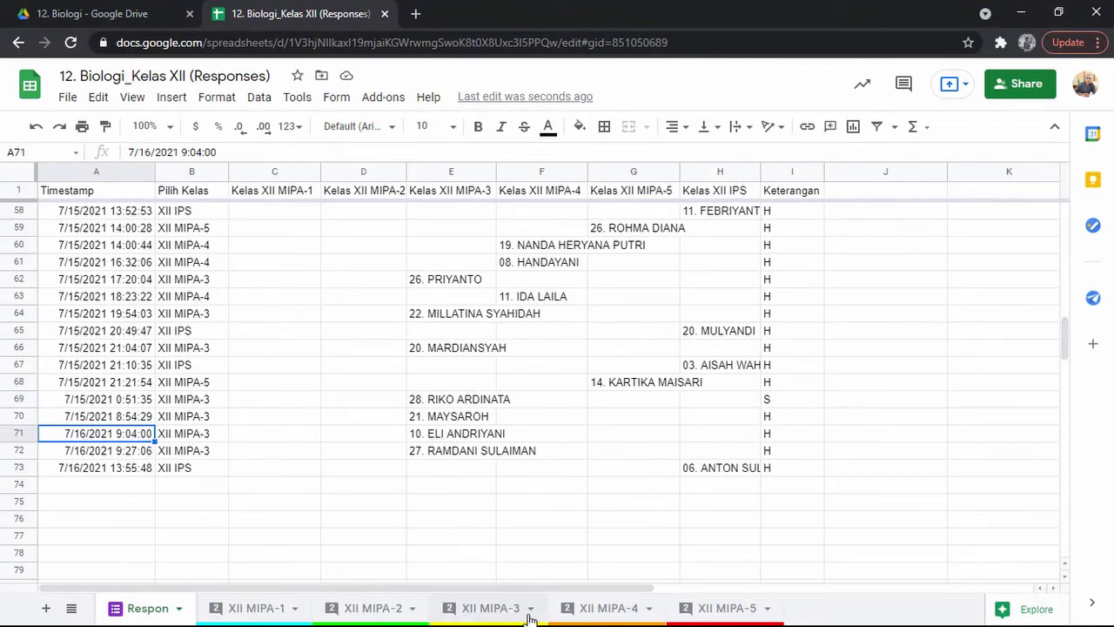
pyautogui.click(503, 614)
pyautogui.scroll(-3, 309, 474)
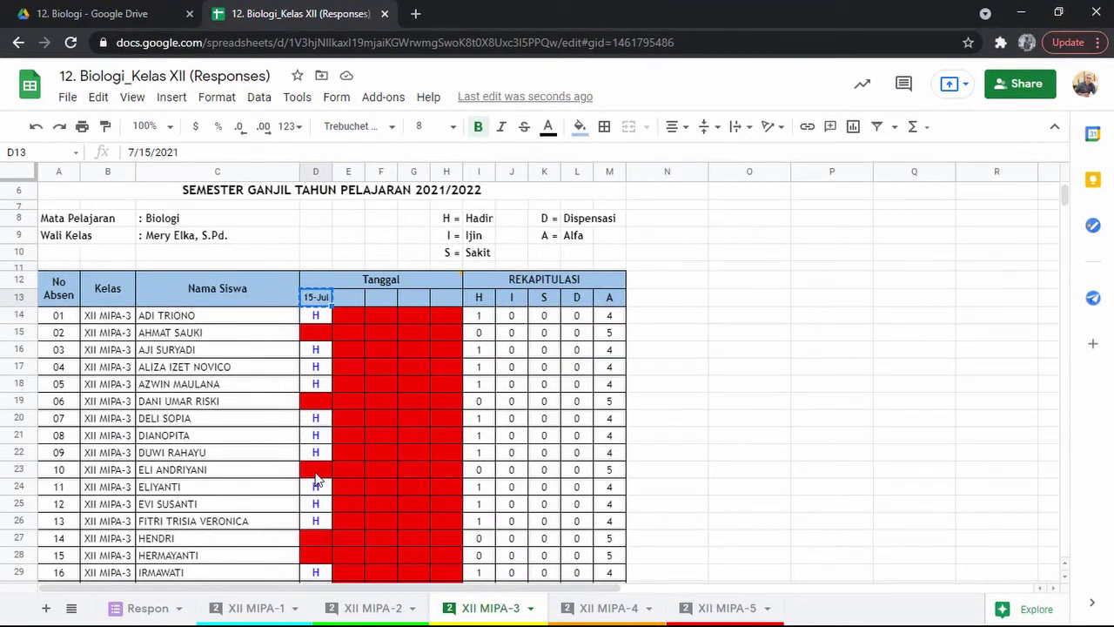
# Change the day in the A71 timestamp on the Respon sheet to 15 and check student number 10's mark on XII MIPA-3.
pyautogui.click(174, 608)
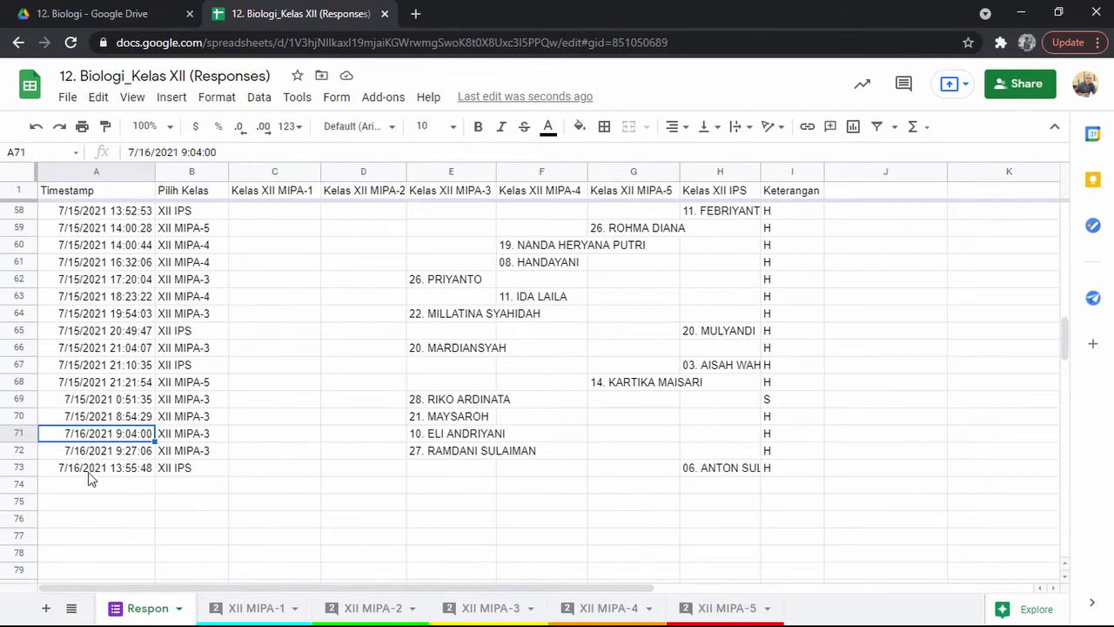
pyautogui.doubleClick(84, 440)
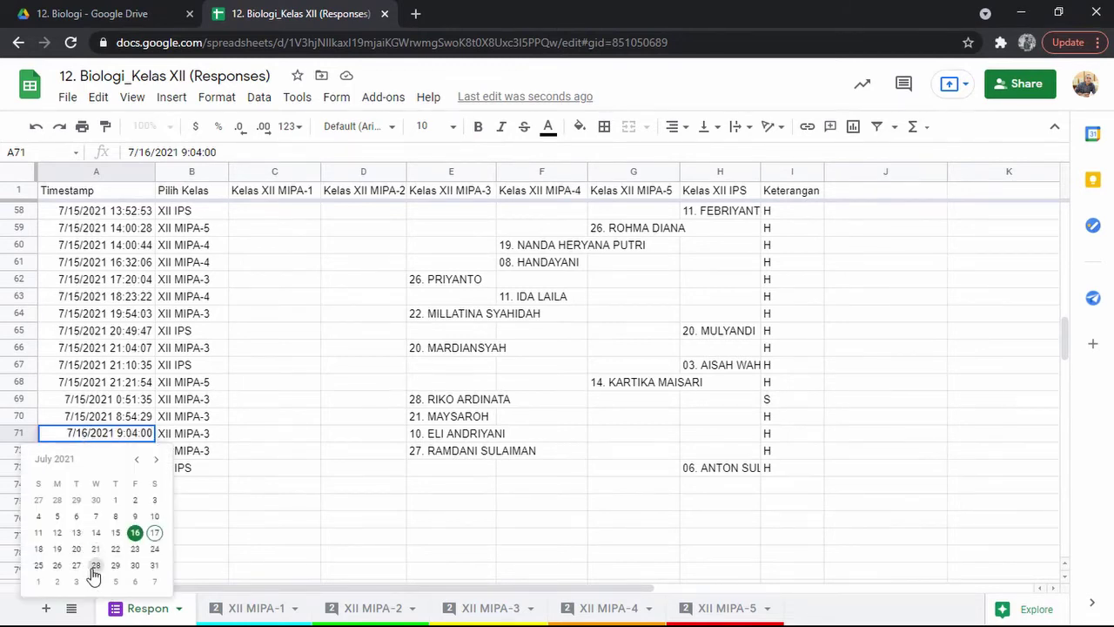
pyautogui.click(90, 433)
pyautogui.press('BackSpace')
pyautogui.press('BackSpace')
pyautogui.write('15')
pyautogui.press('Return')
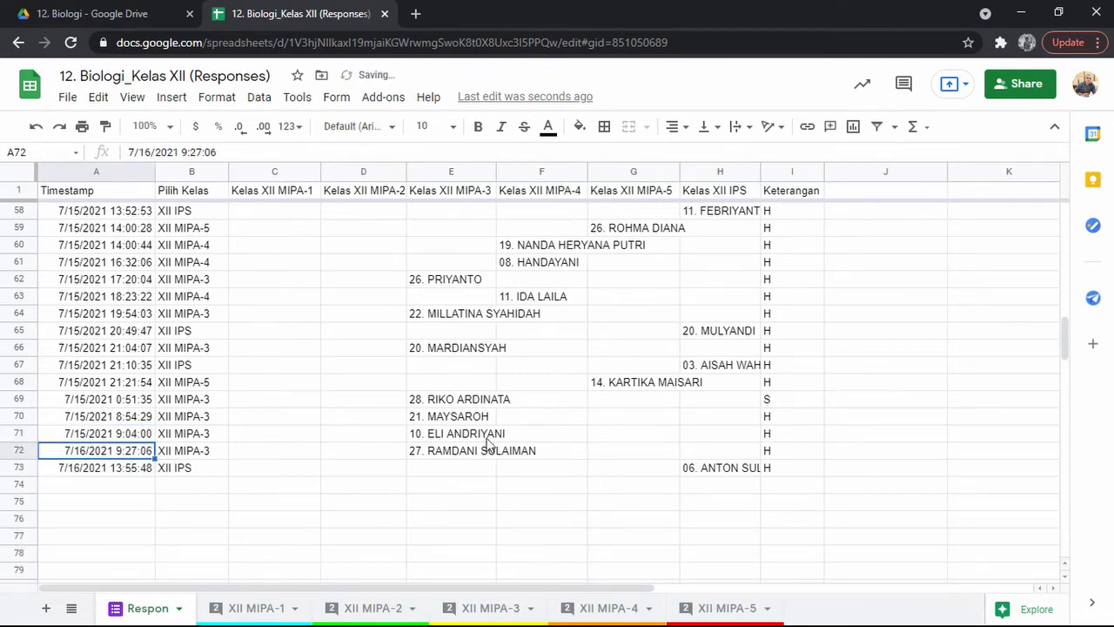
pyautogui.click(484, 608)
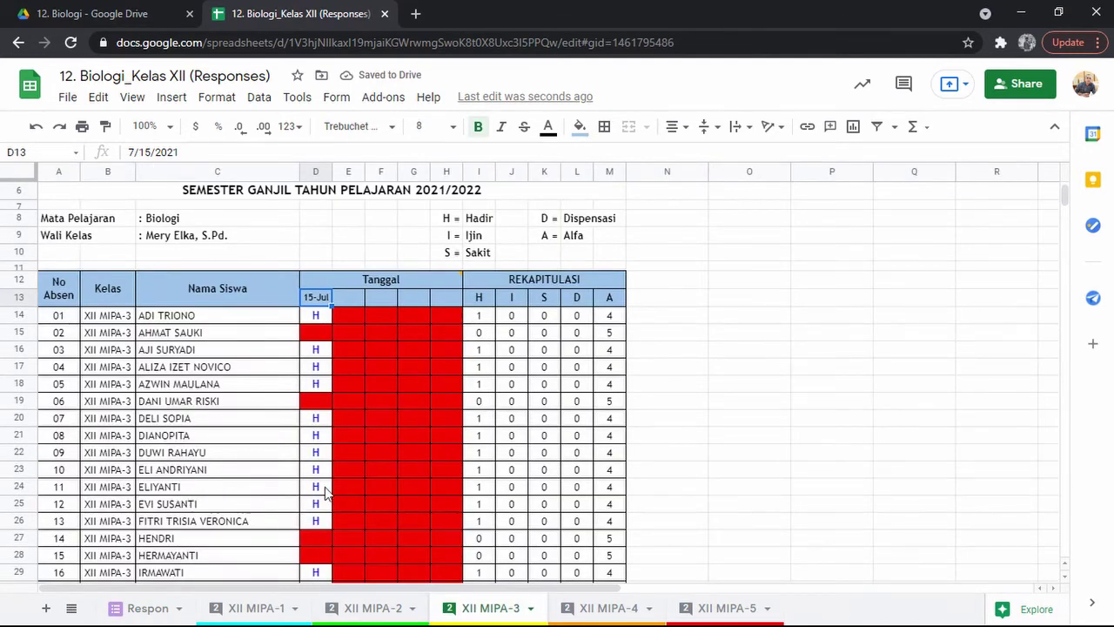
# Set the Keterangan in I71 of the Respon sheet to D and review the marks on the XII MIPA-3 sheet.
pyautogui.click(162, 613)
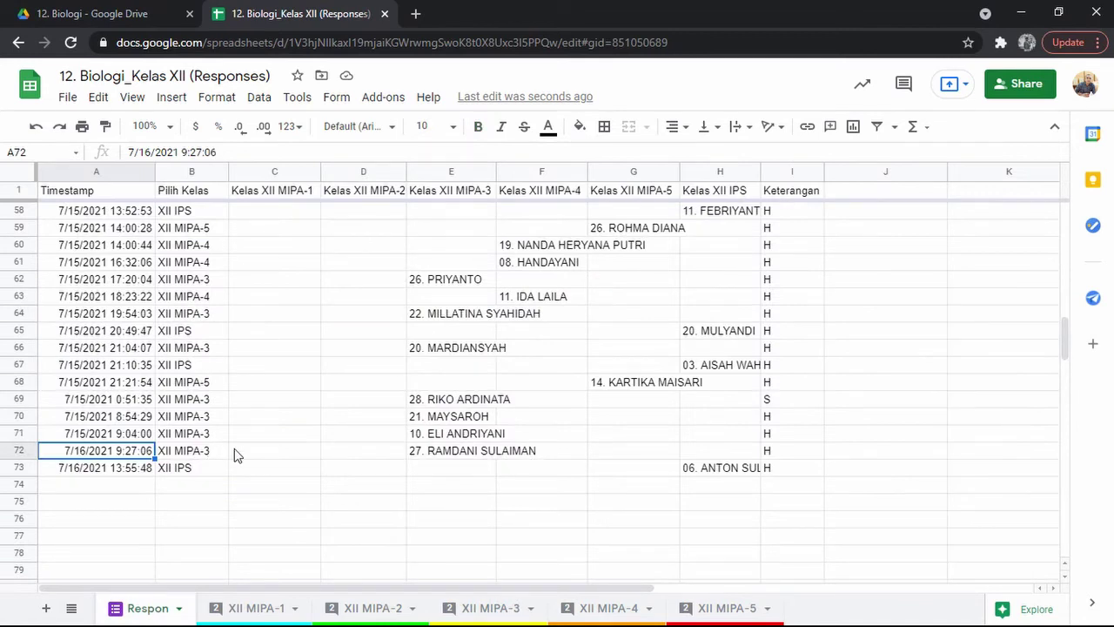
pyautogui.press('Up')
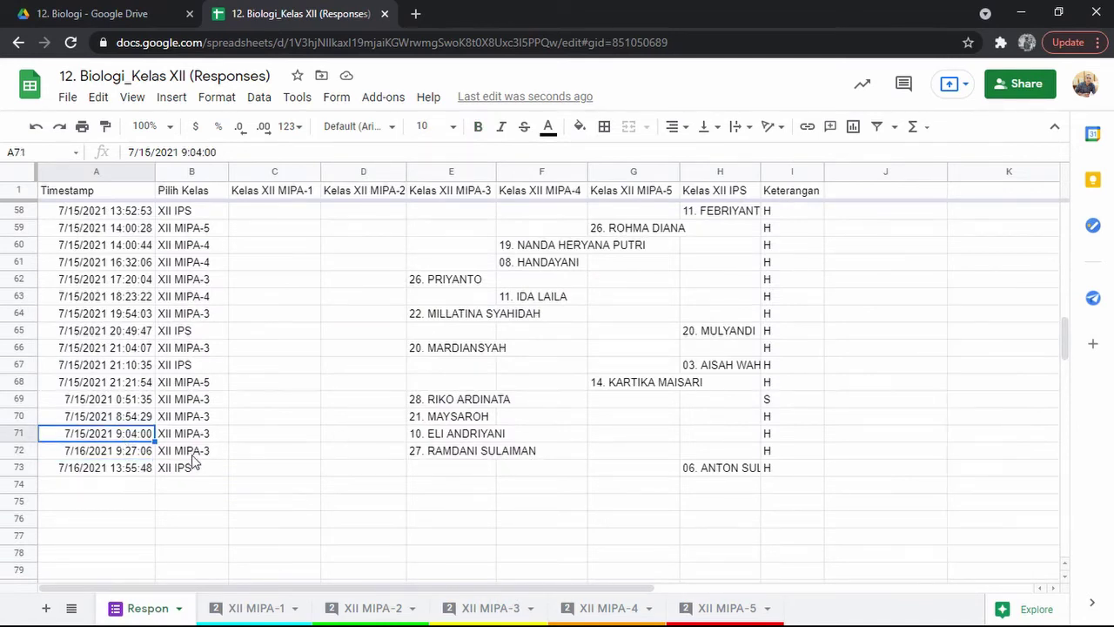
pyautogui.click(773, 435)
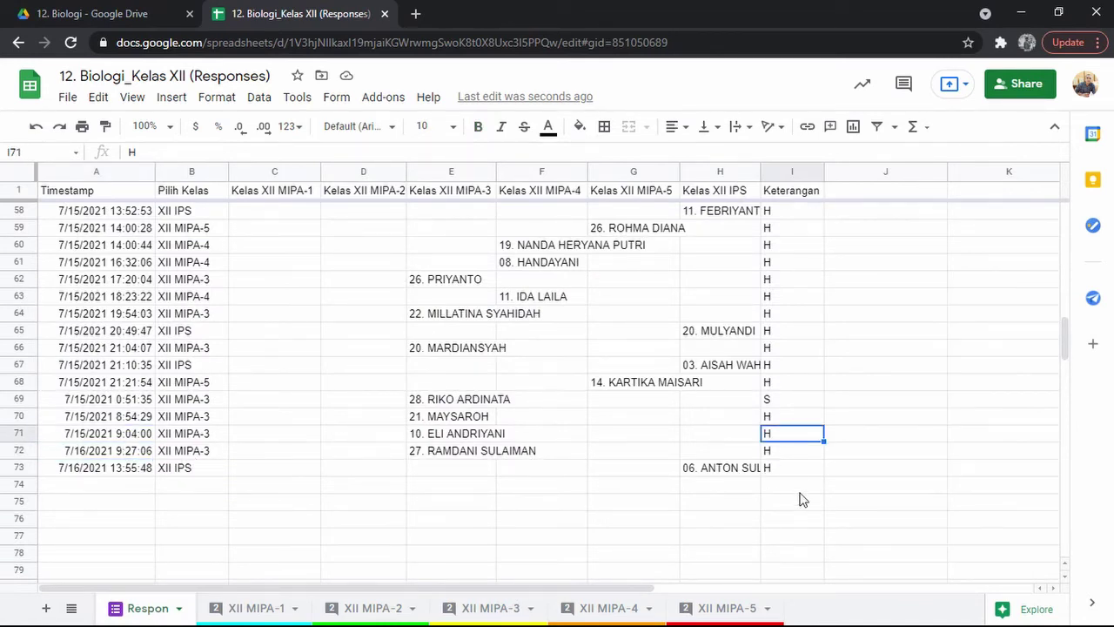
pyautogui.write('D')
pyautogui.press('Return')
pyautogui.click(492, 609)
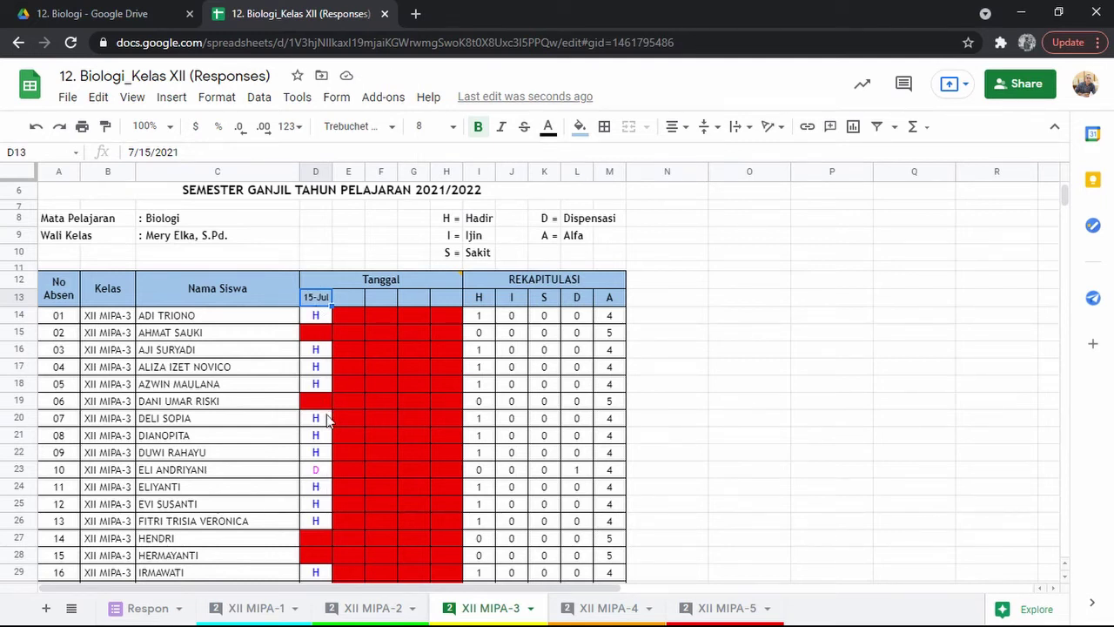
pyautogui.scroll(-3, 327, 435)
pyautogui.scroll(-5, 328, 436)
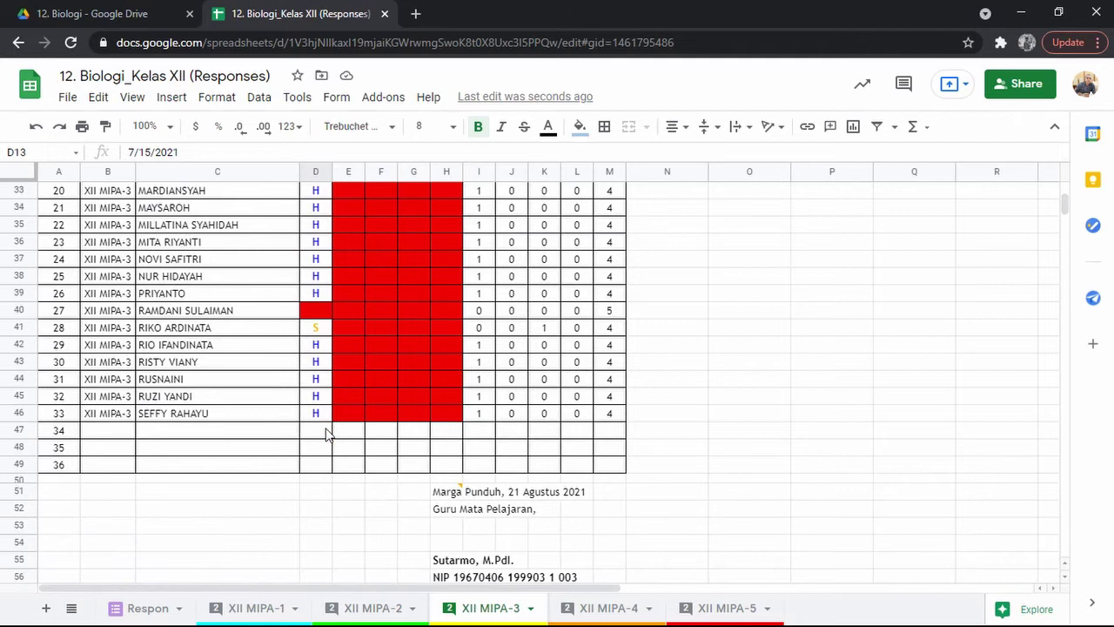
pyautogui.scroll(10, 327, 435)
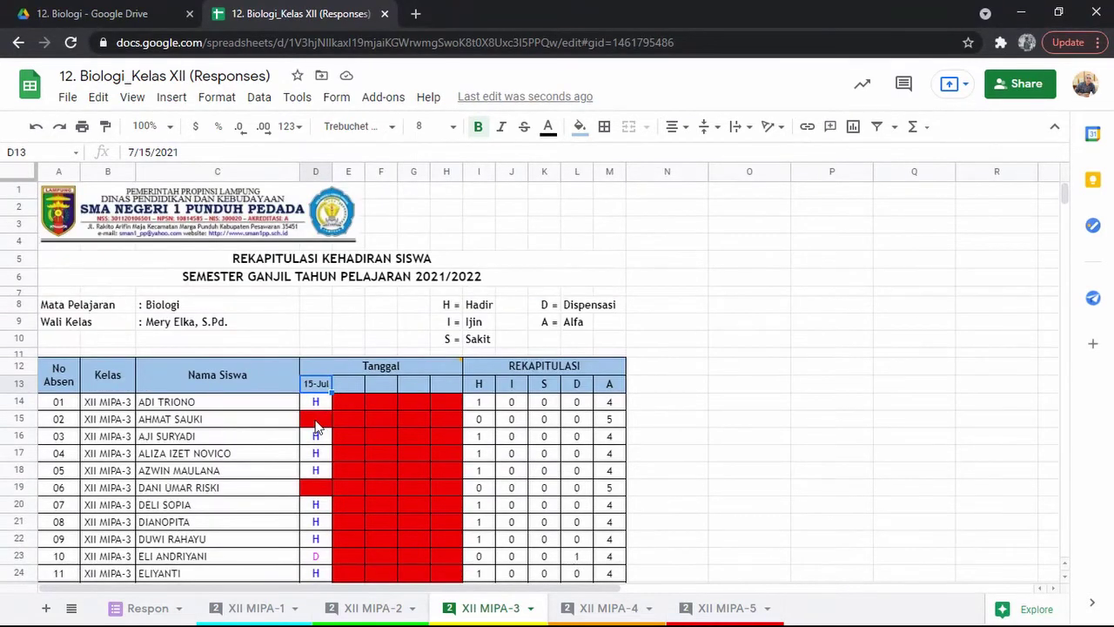
# Review the attendance marks and recap columns on the XII MIPA-3 sheet, ending on the empty date cell E13.
pyautogui.scroll(-1, 316, 426)
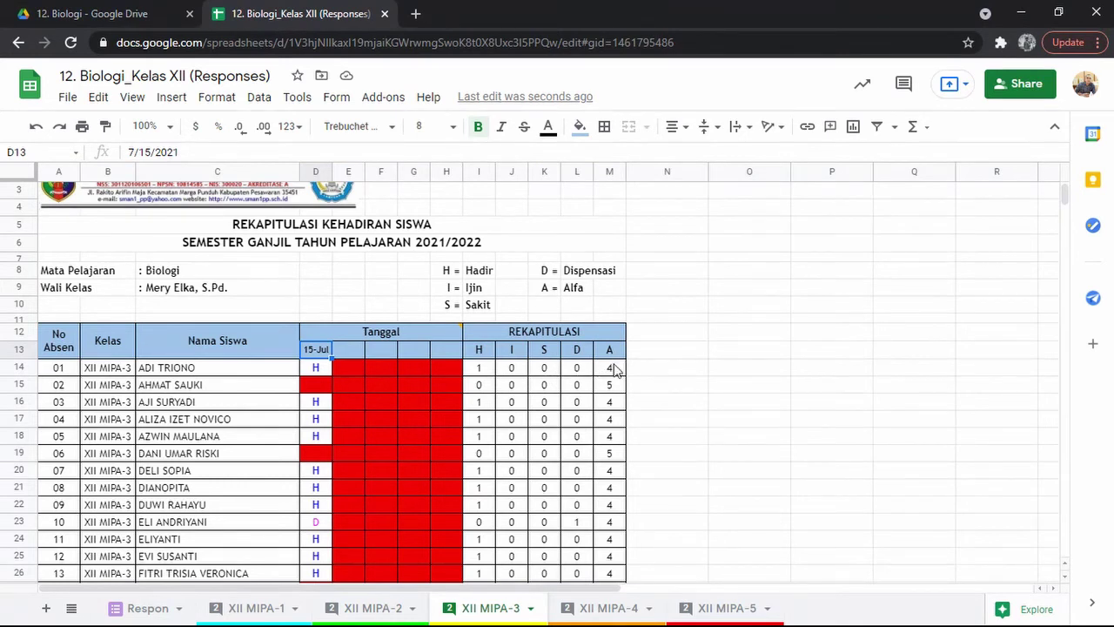
pyautogui.click(350, 366)
pyautogui.click(352, 351)
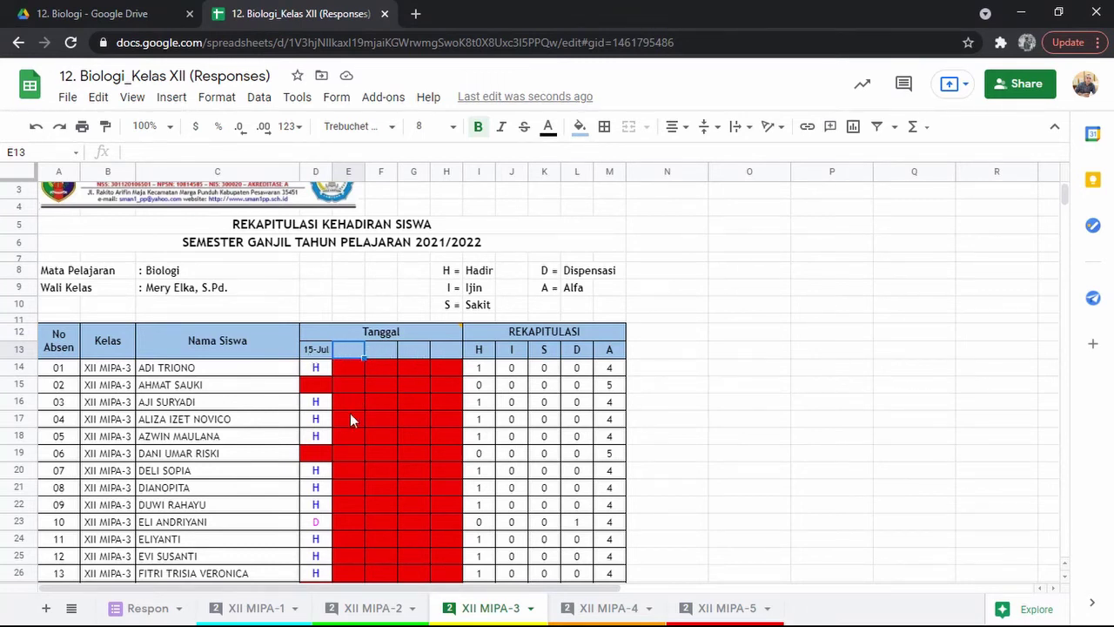
# Undo the recent edits on the Respon sheet, restoring the Keterangan in I71 to H and the day in A71 to 16.
pyautogui.click(135, 614)
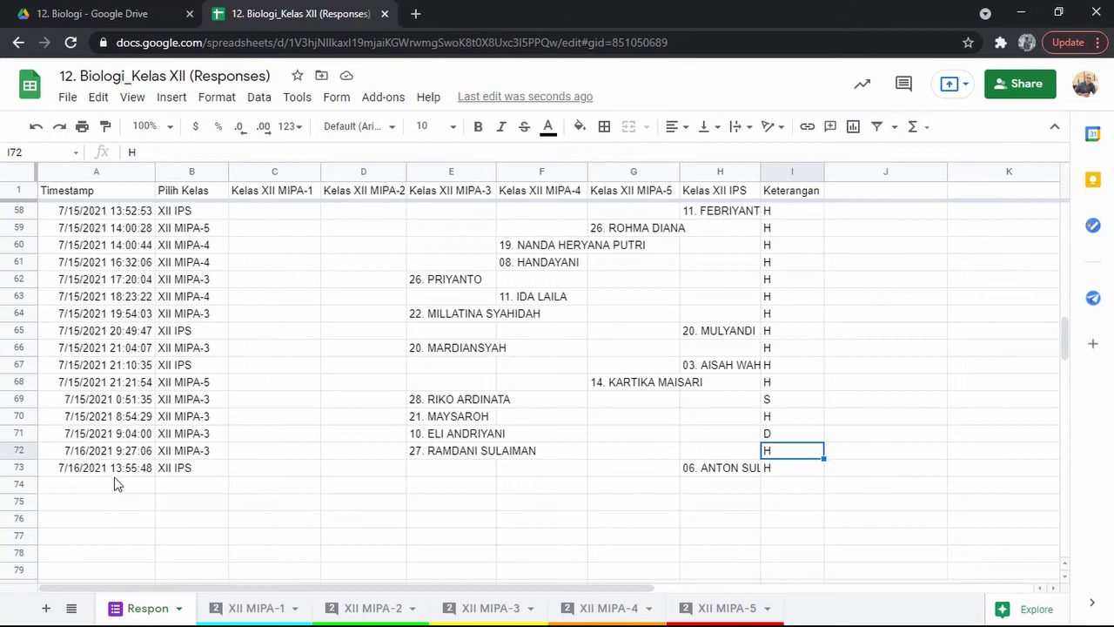
pyautogui.press('Up')
pyautogui.write('H')
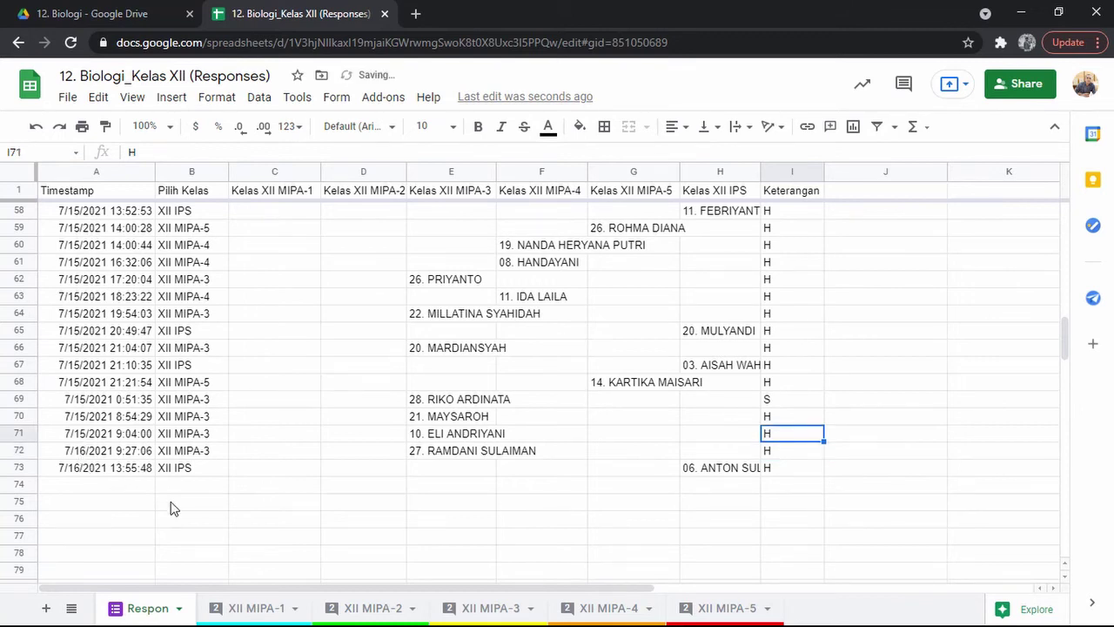
pyautogui.press('Home')
pyautogui.hotkey('ctrl', 'shift', 'pageup')
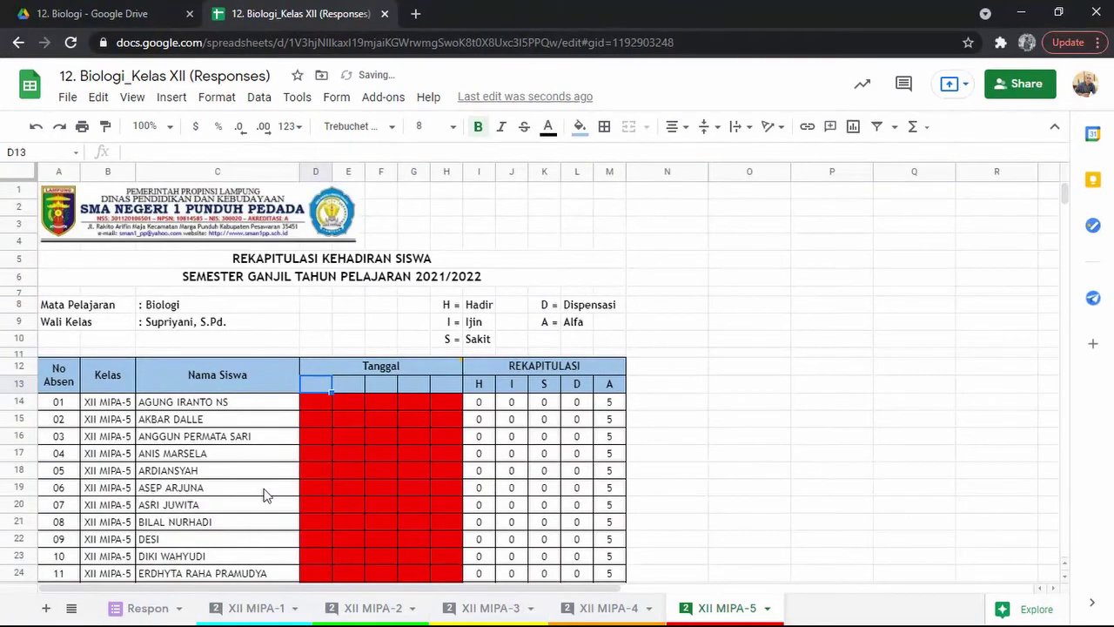
# Restore the date 7/15/2021 in D13 of the XII MIPA-5 sheet and check the attendance marks down the list.
pyautogui.write('7/15/2021')
pyautogui.scroll(-6, 147, 567)
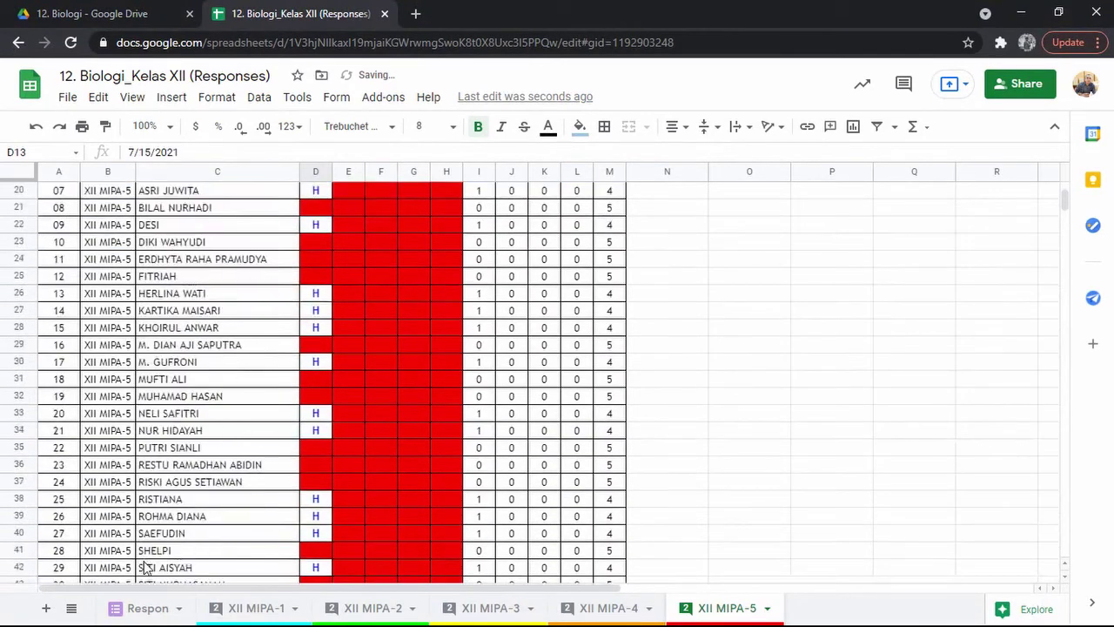
pyautogui.scroll(-2, 144, 566)
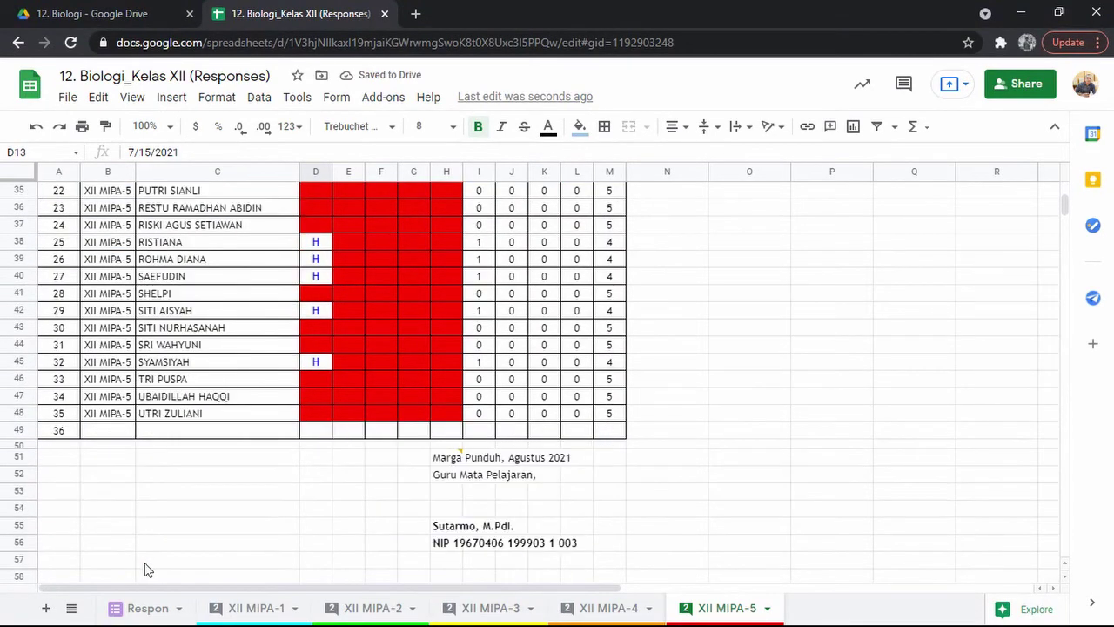
# Change the day in the A72 timestamp on the Respon sheet to 22.
pyautogui.click(142, 609)
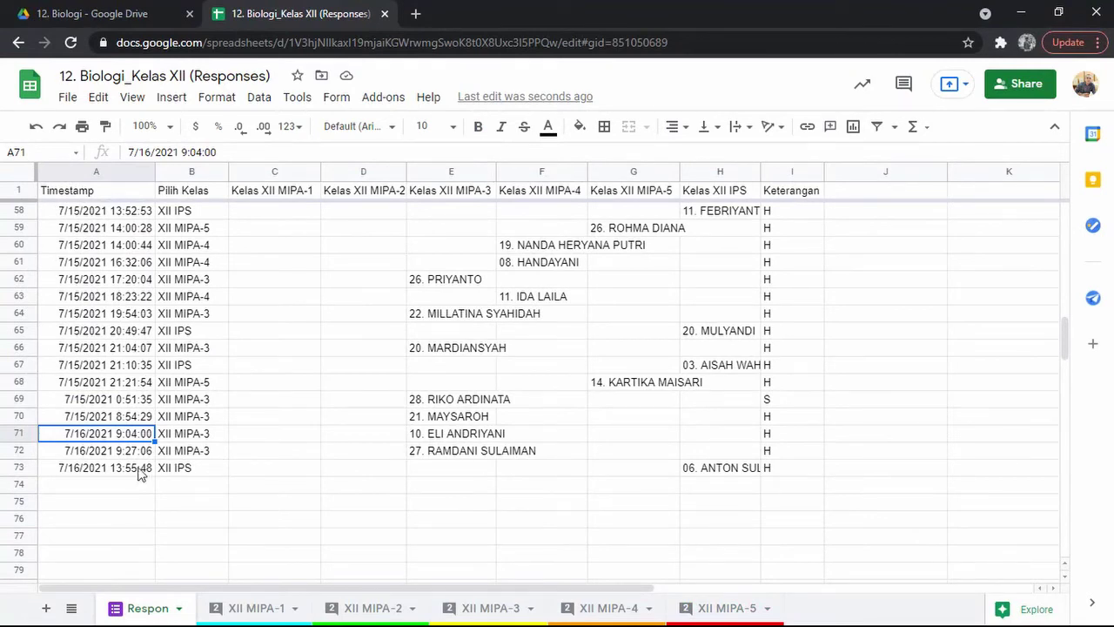
pyautogui.click(88, 451)
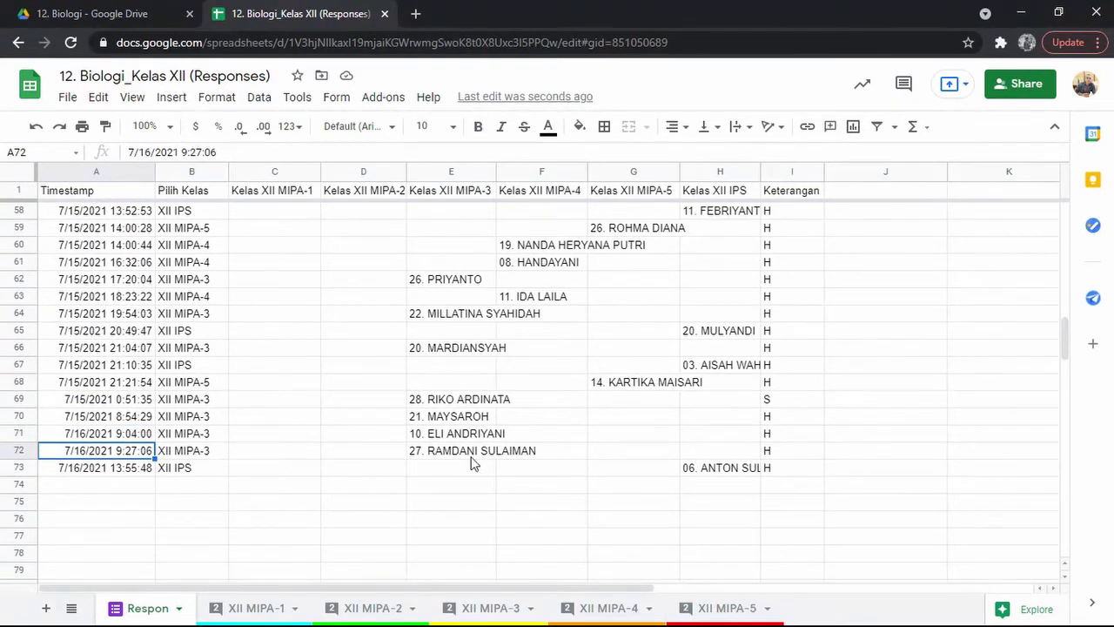
pyautogui.doubleClick(89, 452)
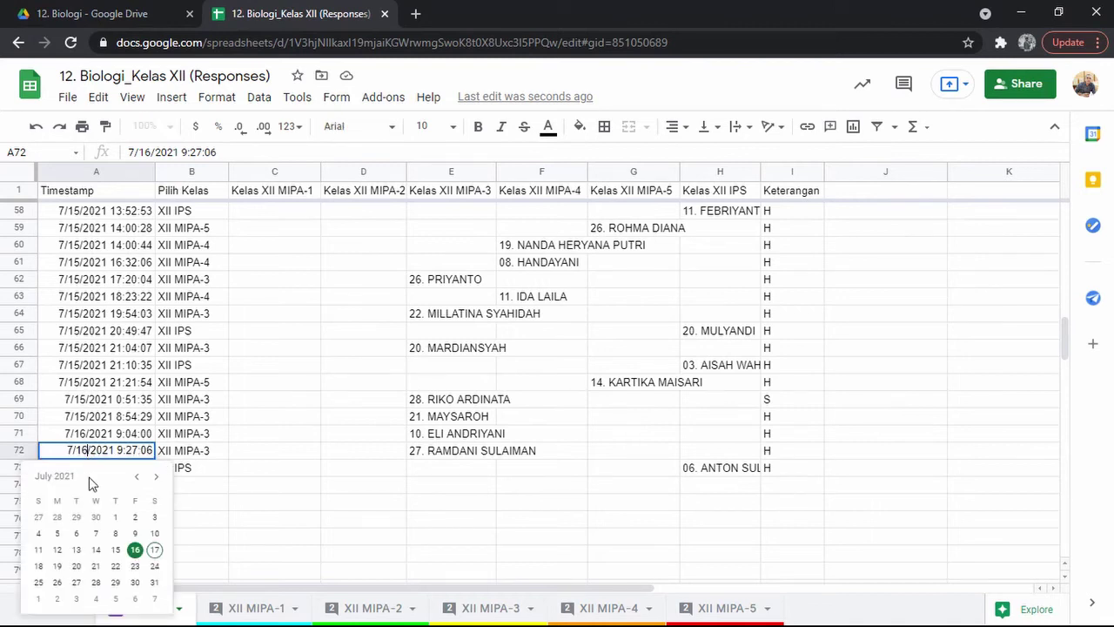
pyautogui.press('BackSpace')
pyautogui.press('BackSpace')
pyautogui.write('22')
pyautogui.press('Return')
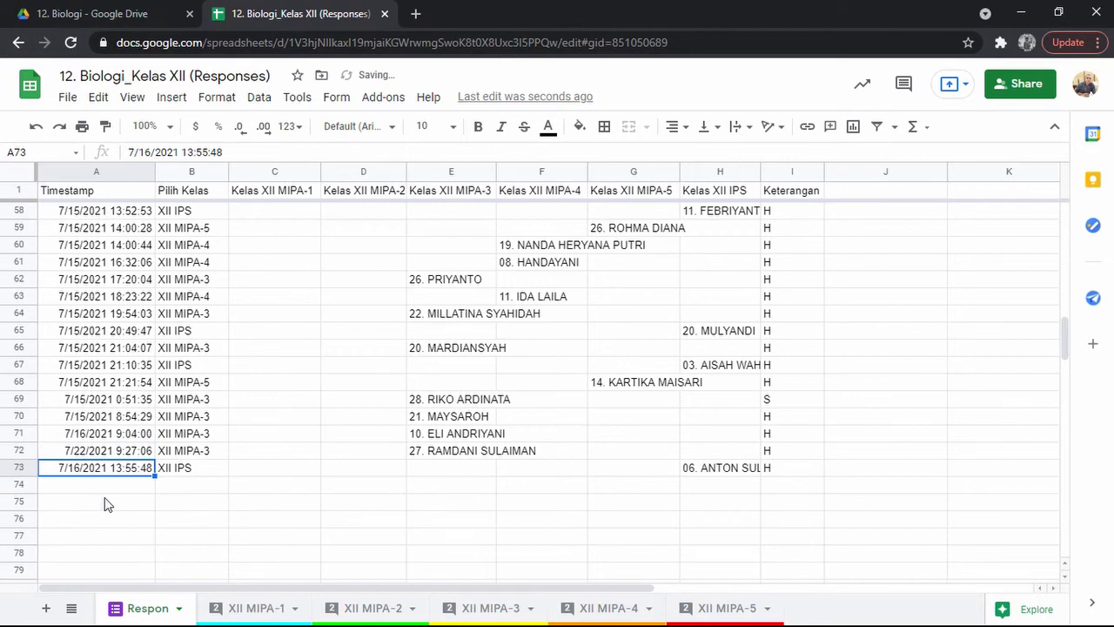
pyautogui.click(84, 456)
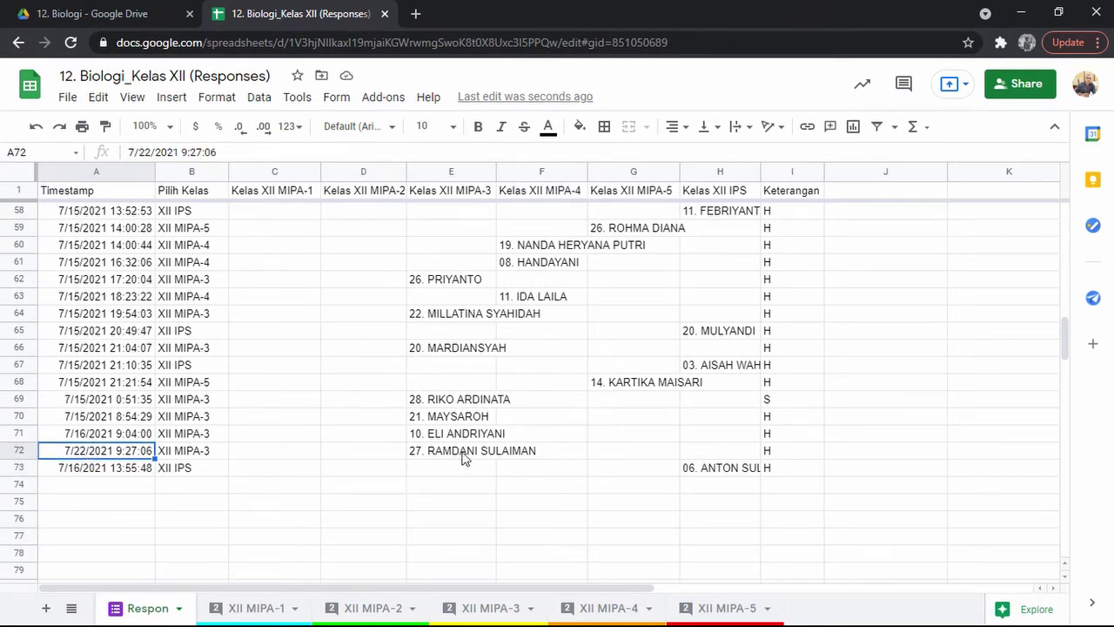
# Check student number 27's attendance marks on the XII MIPA-3 sheet, including the undated cell E40.
pyautogui.click(485, 614)
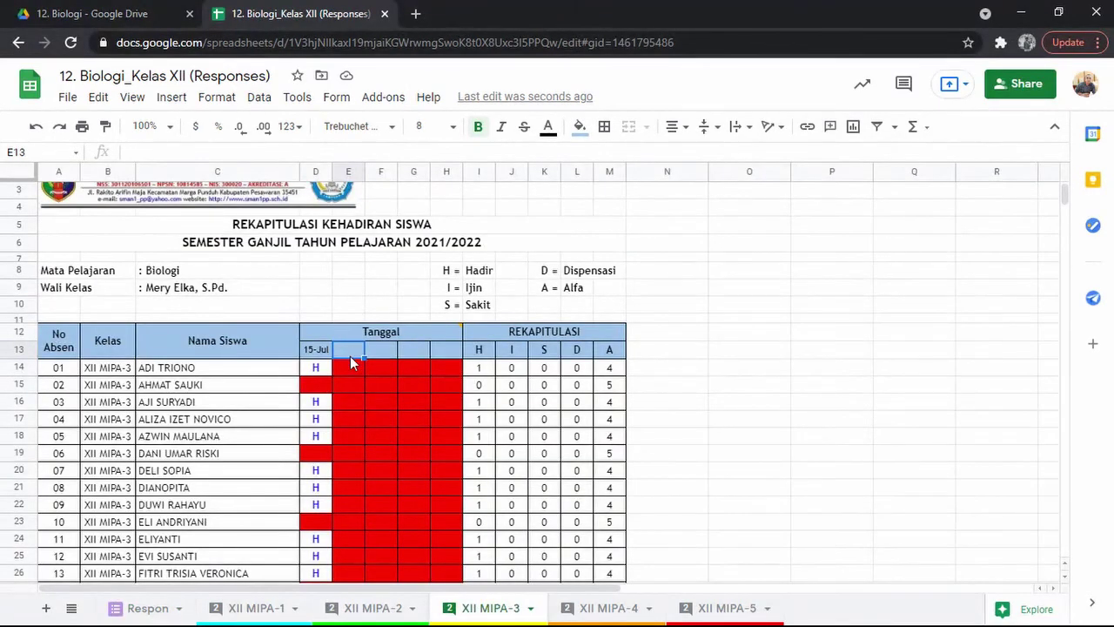
pyautogui.scroll(-3, 297, 531)
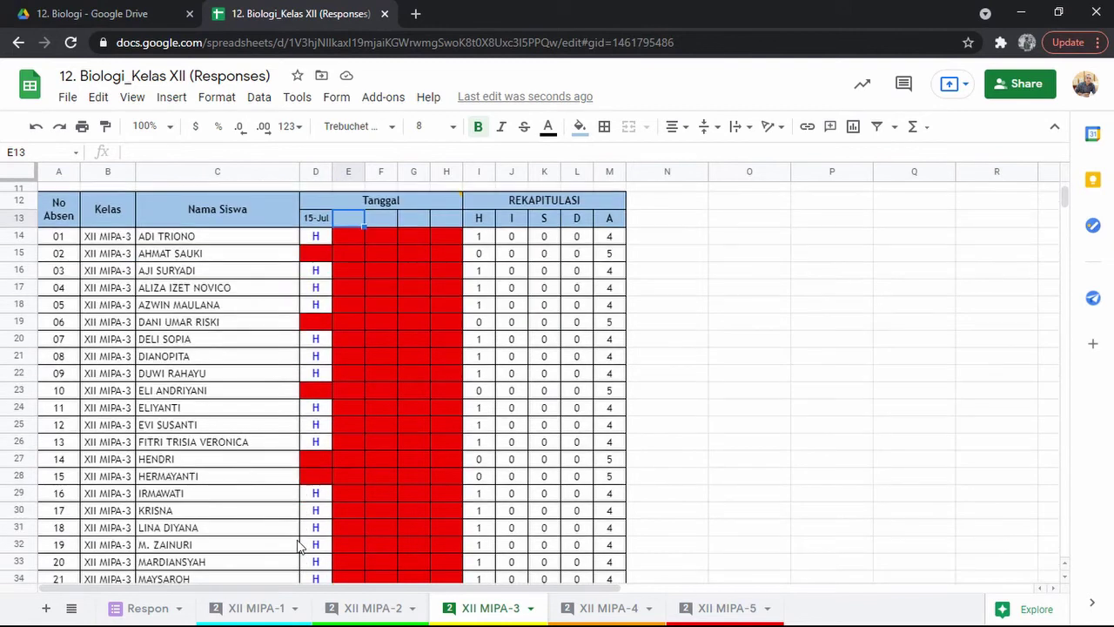
pyautogui.scroll(-4, 287, 535)
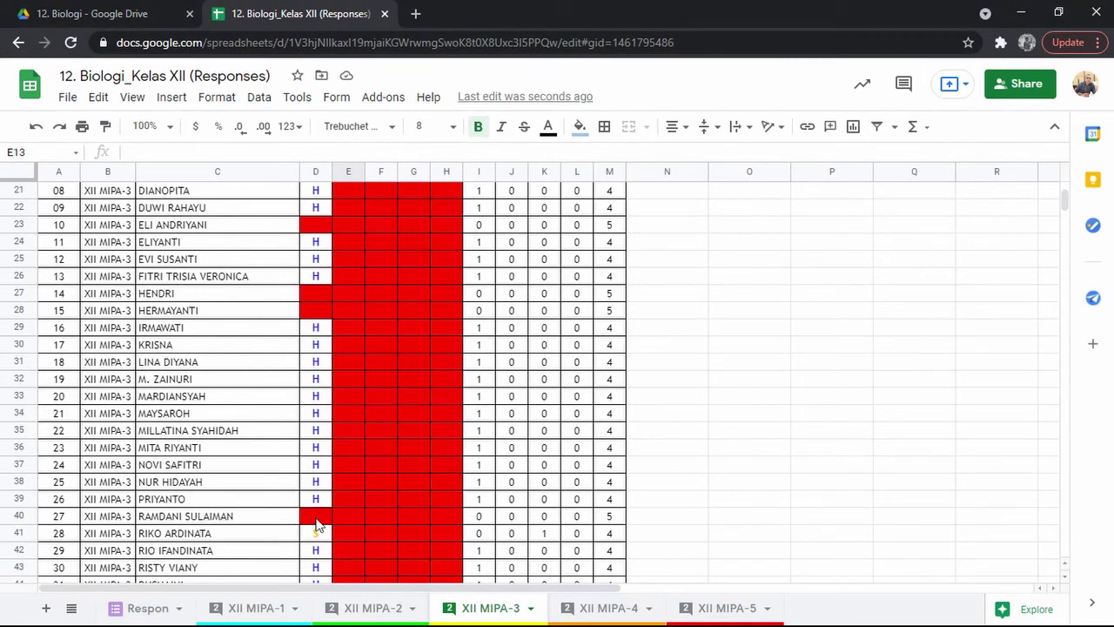
pyautogui.click(343, 516)
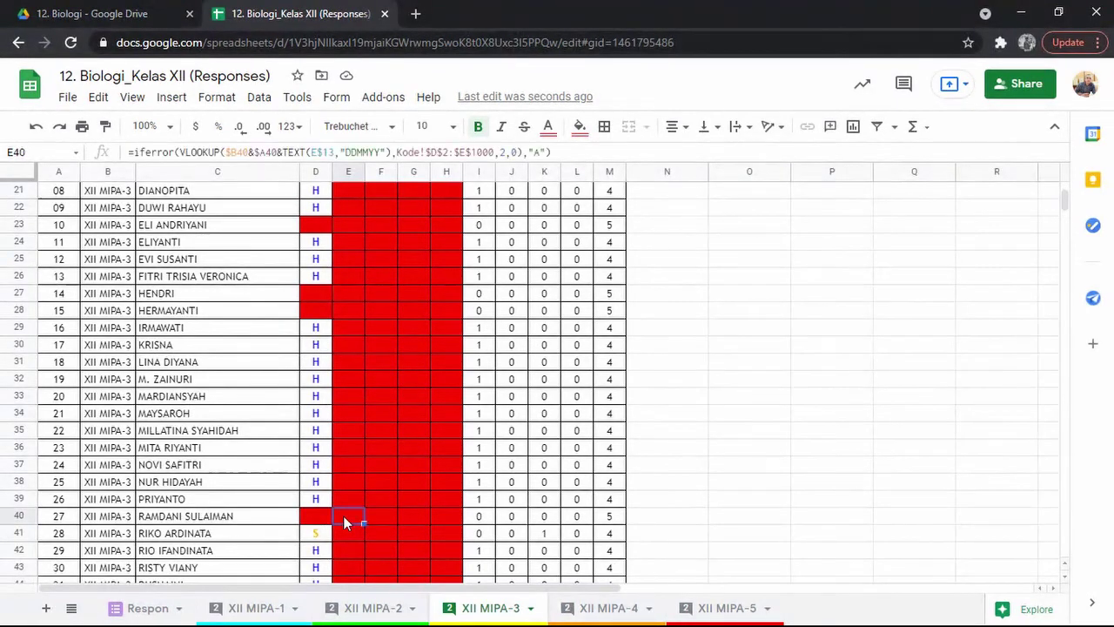
pyautogui.scroll(8, 343, 515)
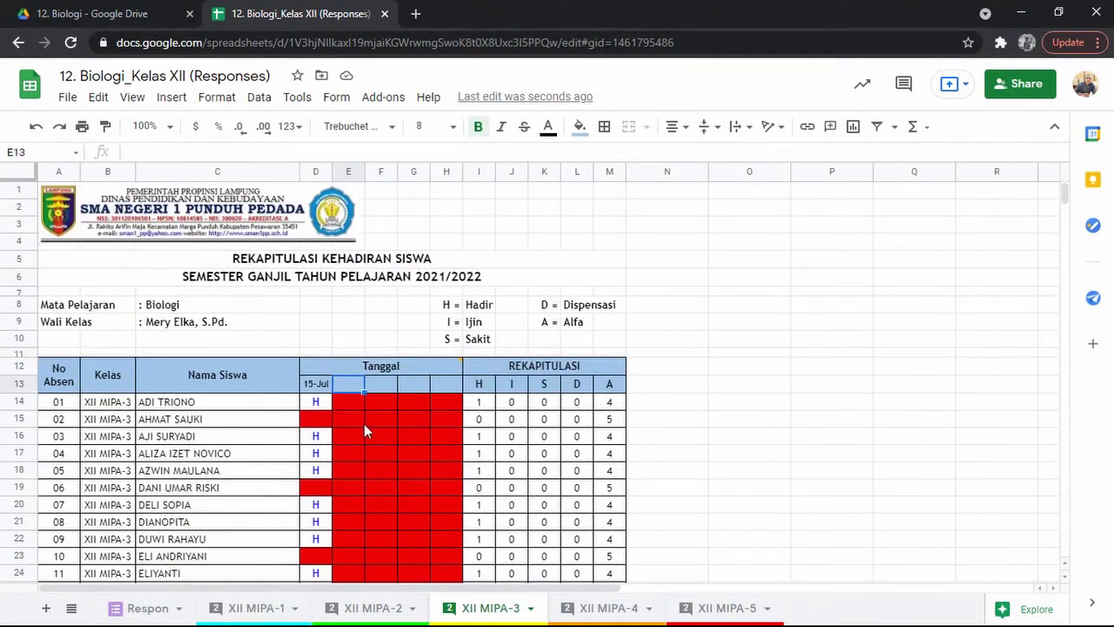
pyautogui.click(332, 384)
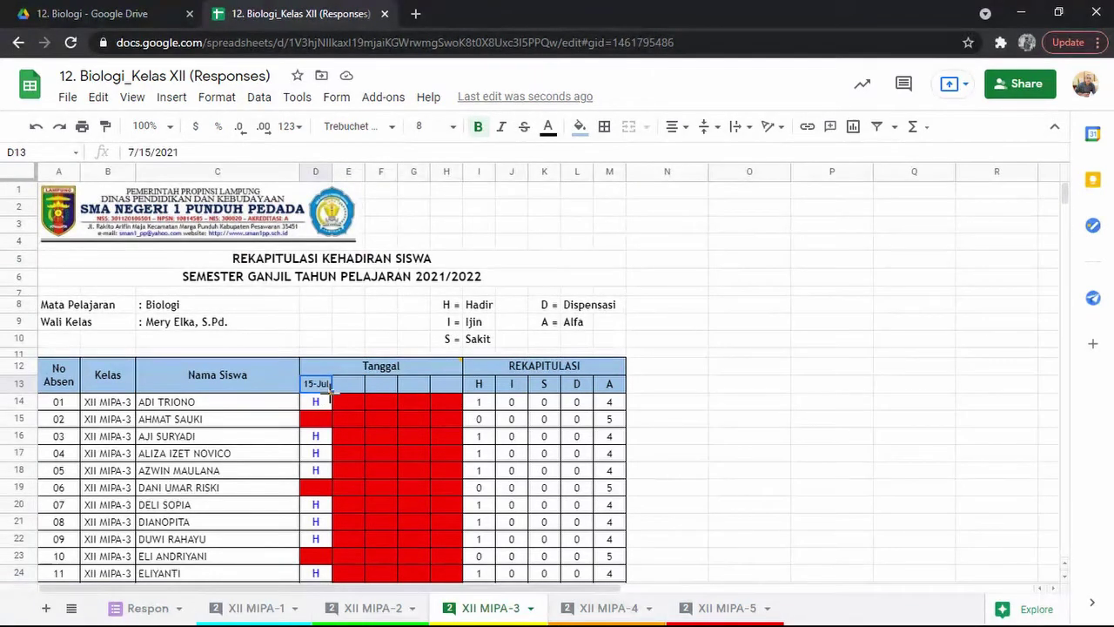
pyautogui.moveTo(331, 392); pyautogui.dragTo(351, 414)
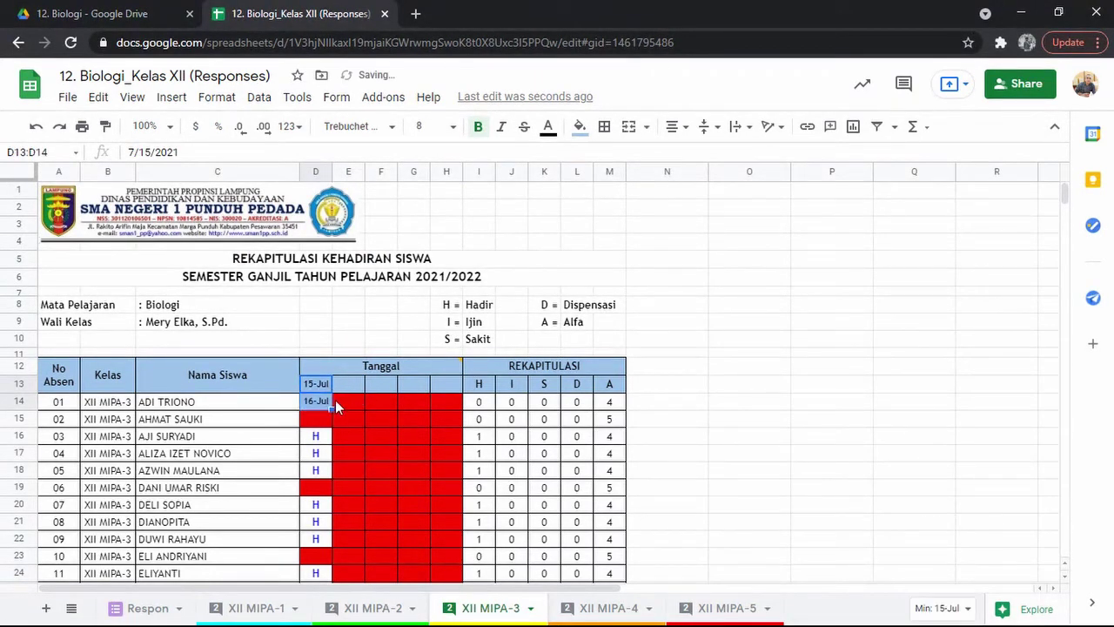
pyautogui.hotkey('ctrl', 'z')
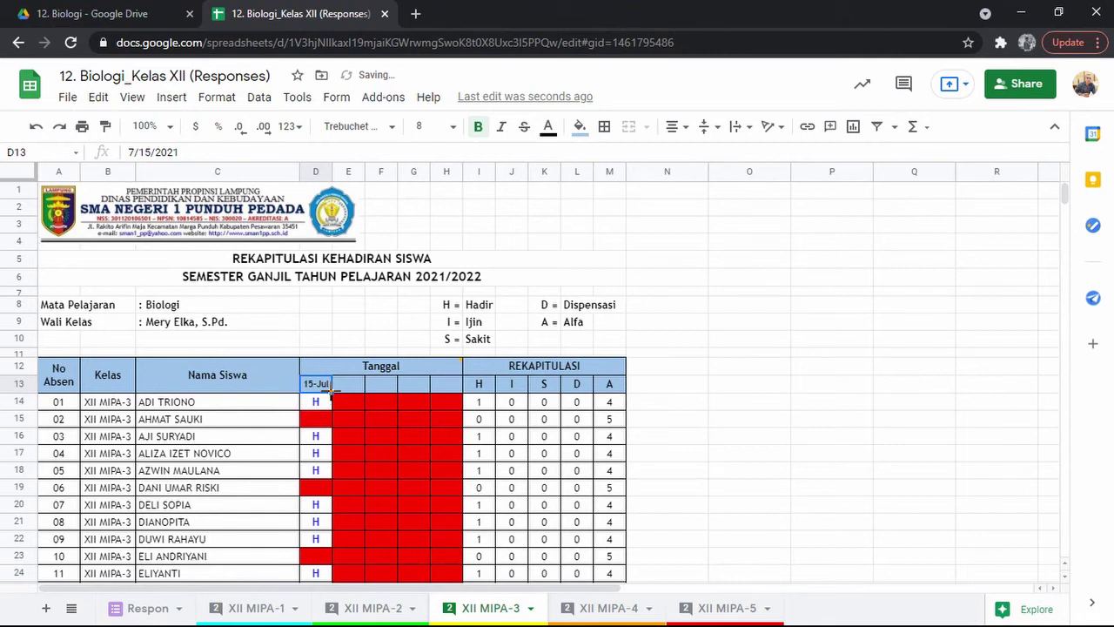
# Fill the date from D13 into E13 of the XII MIPA-3 sheet and change its day to 22.
pyautogui.moveTo(331, 392)
pyautogui.mouseDown()
pyautogui.moveTo(364, 387)
pyautogui.moveTo(344, 387)
pyautogui.mouseUp()
pyautogui.click(345, 387)
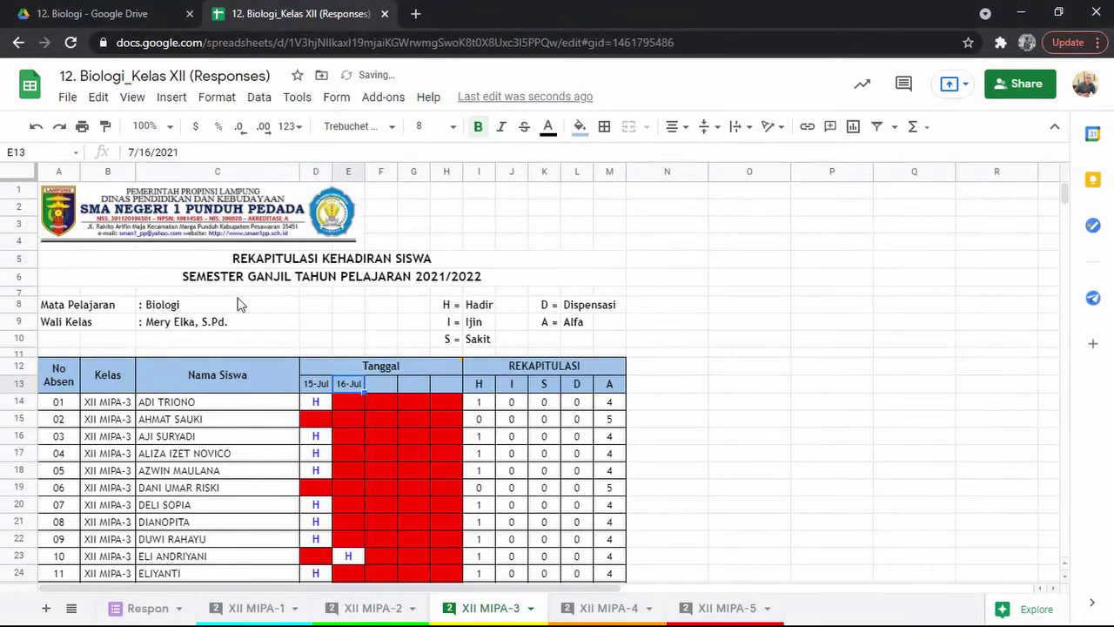
pyautogui.click(157, 152)
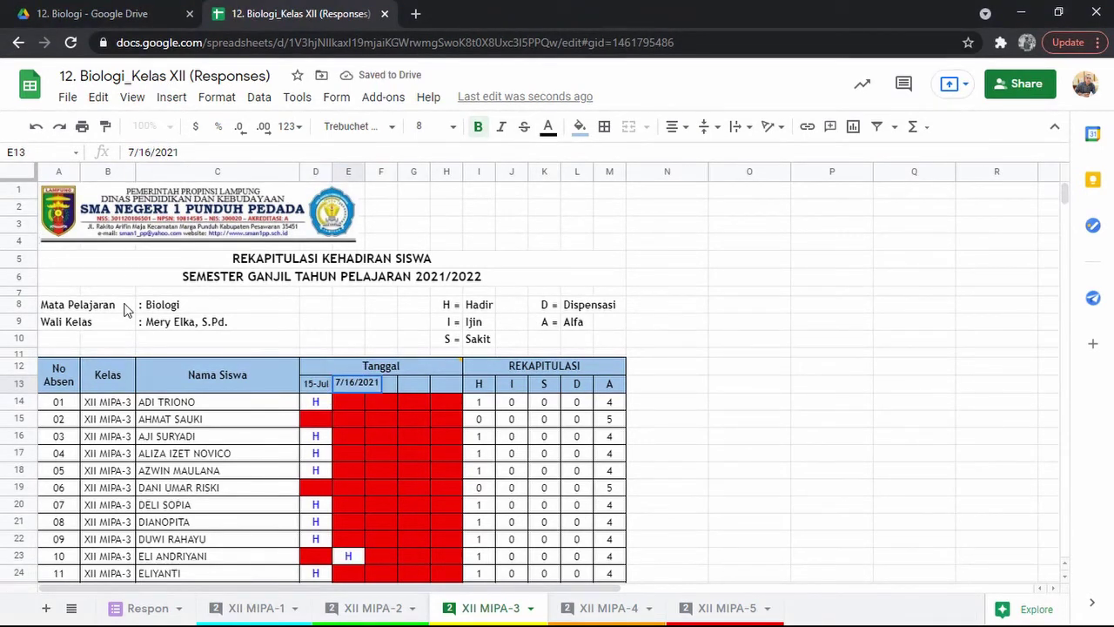
pyautogui.press('BackSpace')
pyautogui.press('BackSpace')
pyautogui.write('22')
pyautogui.press('Return')
# Check the 22-Jul column on the XII MIPA-3 sheet for student number 27's attendance mark.
pyautogui.scroll(-8, 448, 468)
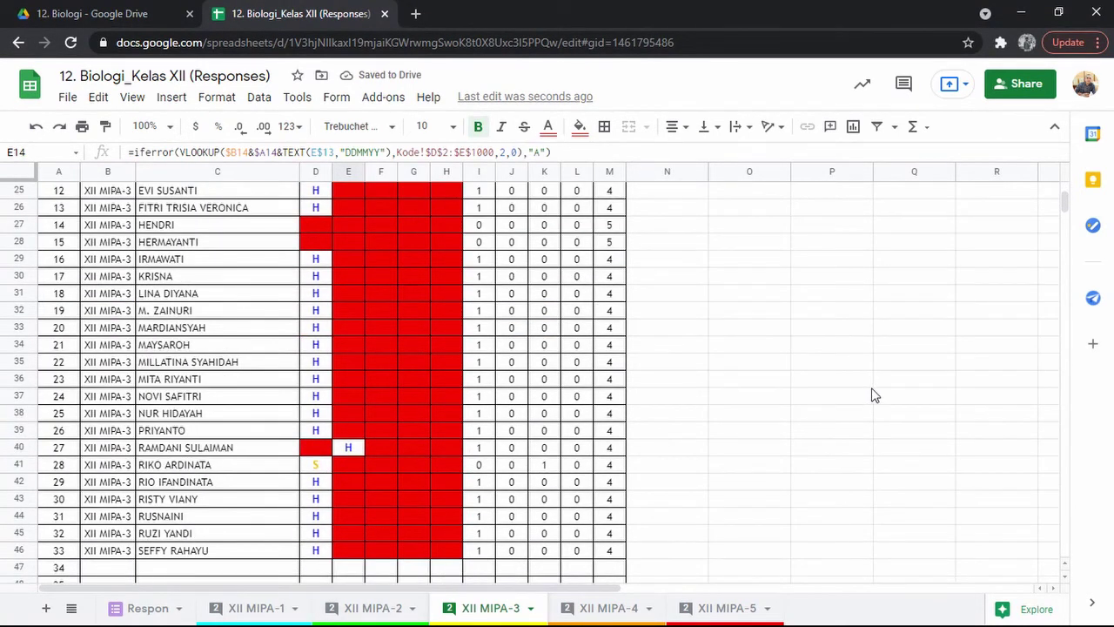
pyautogui.scroll(5, 872, 392)
pyautogui.scroll(3, 876, 393)
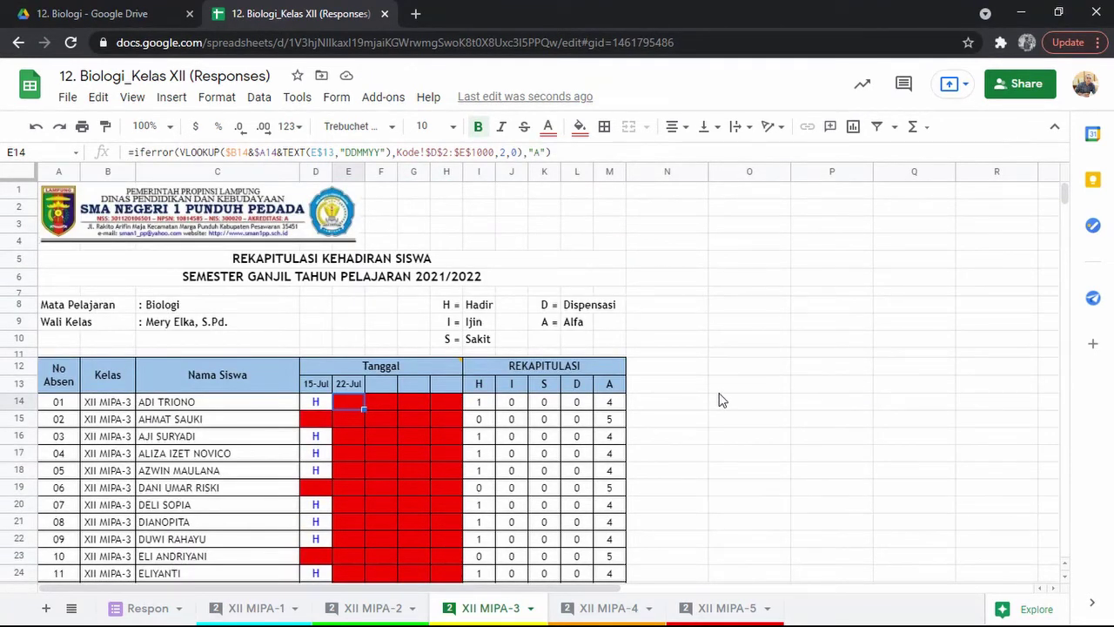
pyautogui.click(767, 456)
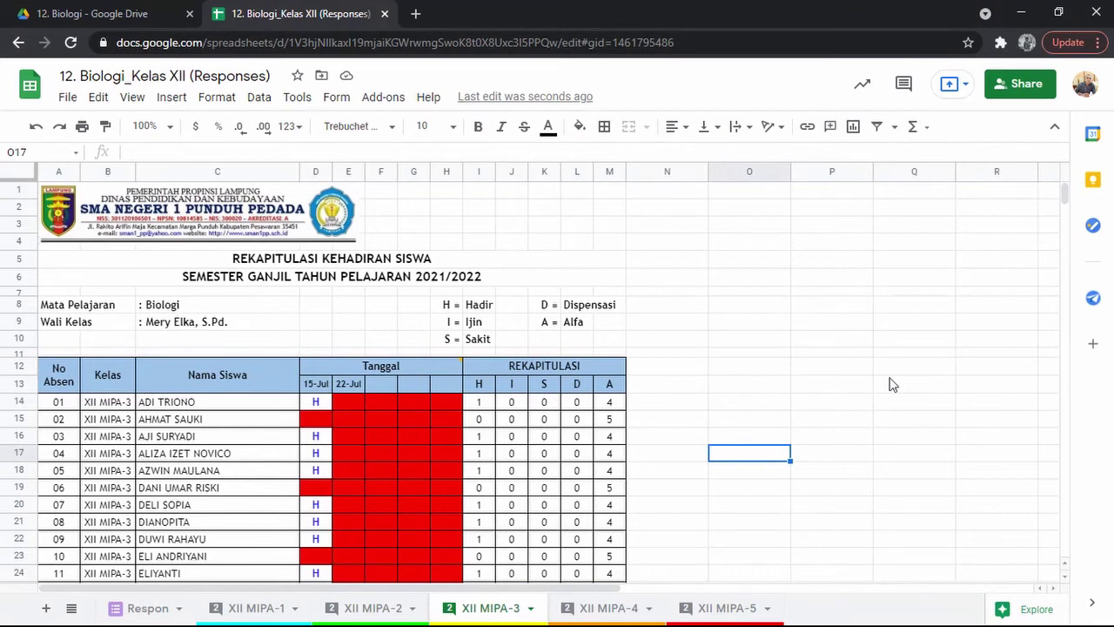
# Look over the XII MIPA-4 and XII MIPA-5 recap sheets, and return to the XII MIPA-3 recap.
pyautogui.click(595, 612)
pyautogui.click(713, 614)
pyautogui.click(609, 608)
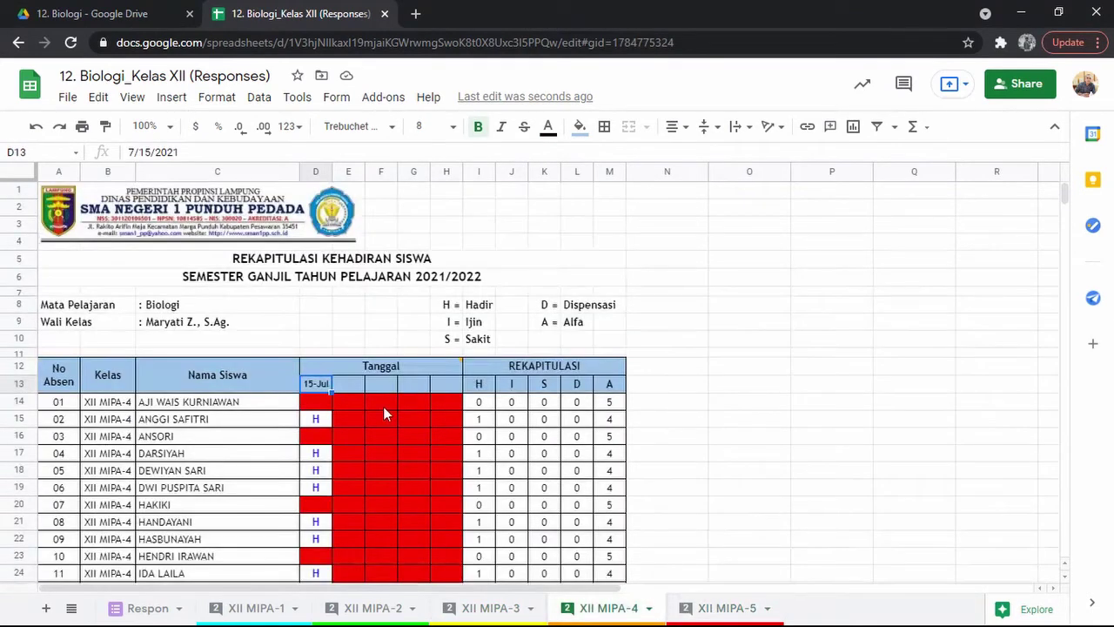
pyautogui.click(481, 611)
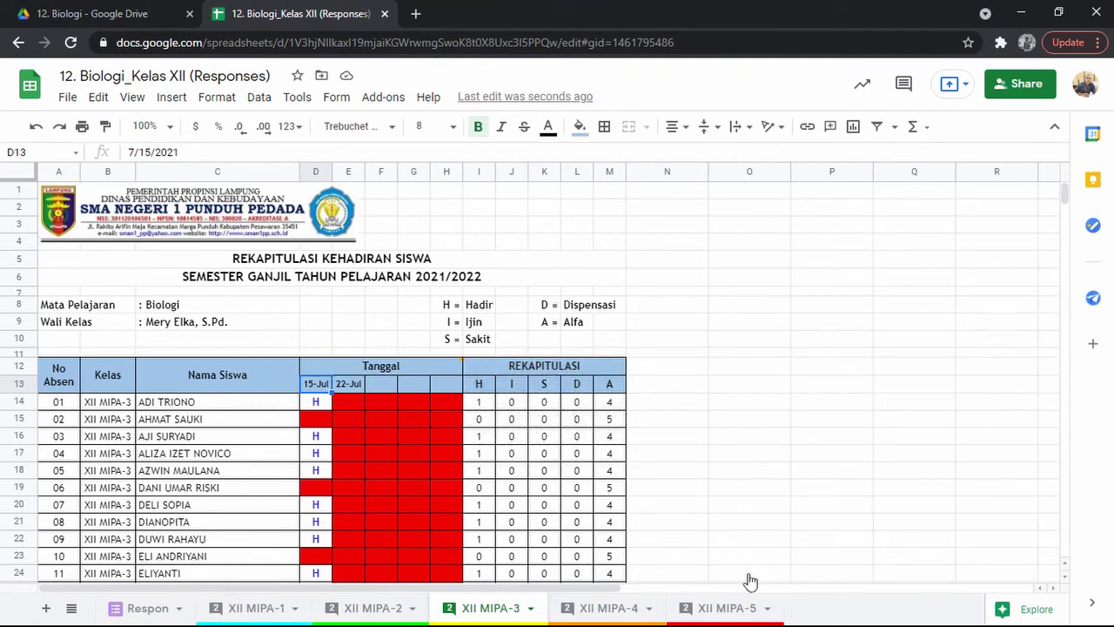
pyautogui.scroll(-2, 798, 427)
pyautogui.scroll(2, 801, 431)
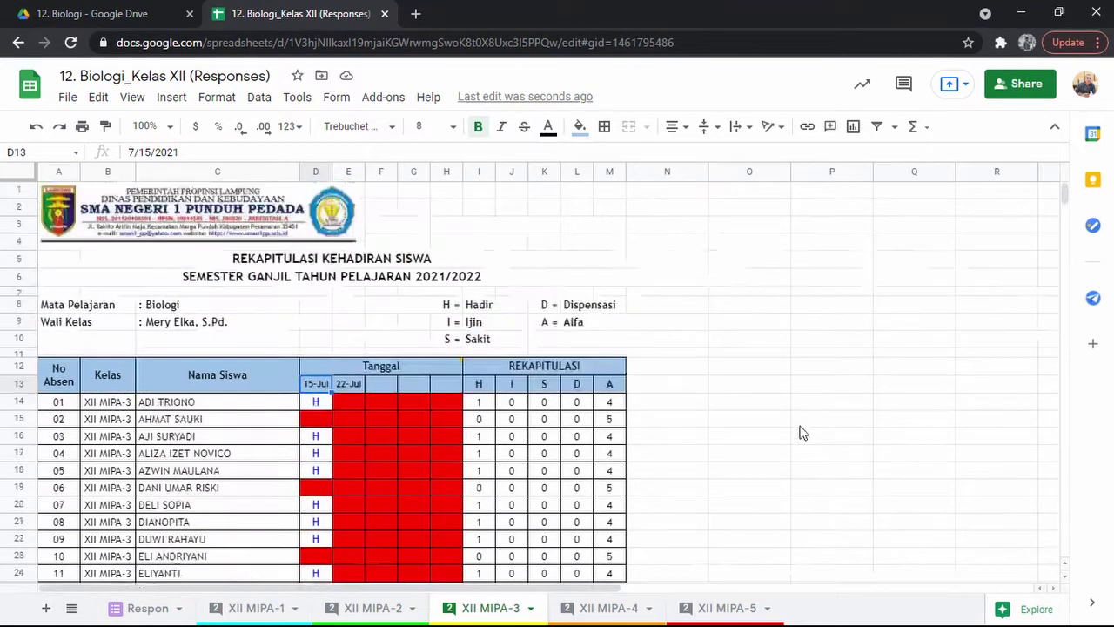
pyautogui.scroll(-3, 801, 432)
pyautogui.scroll(3, 800, 433)
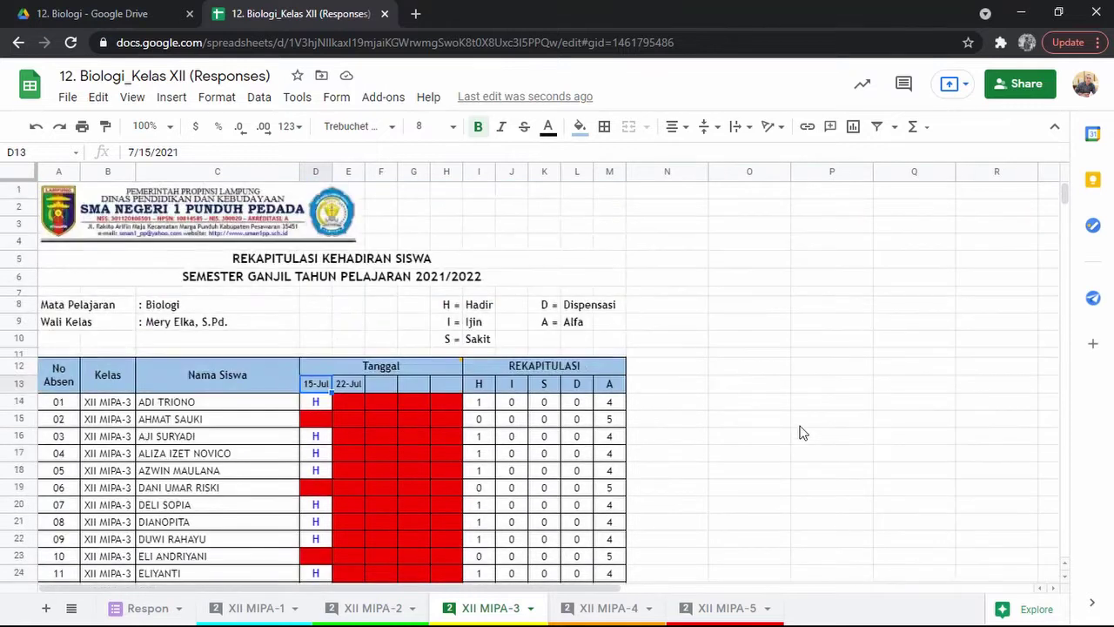
# Open the print settings for the XII MIPA-3 sheet and examine the page preview from letterhead to signature block.
pyautogui.click(82, 127)
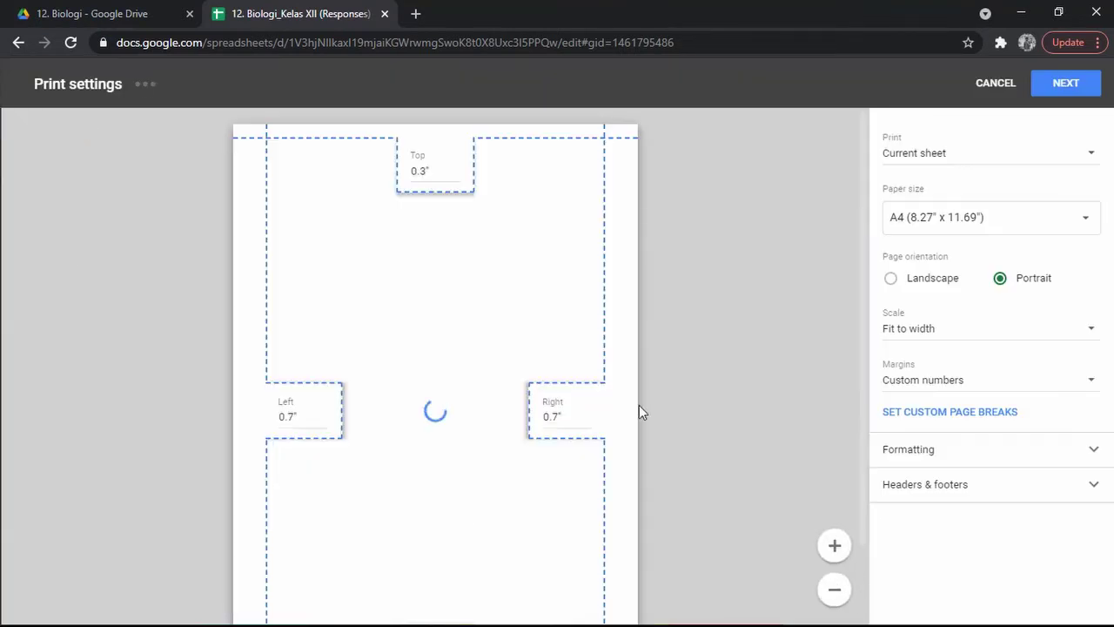
pyautogui.scroll(-1, 609, 311)
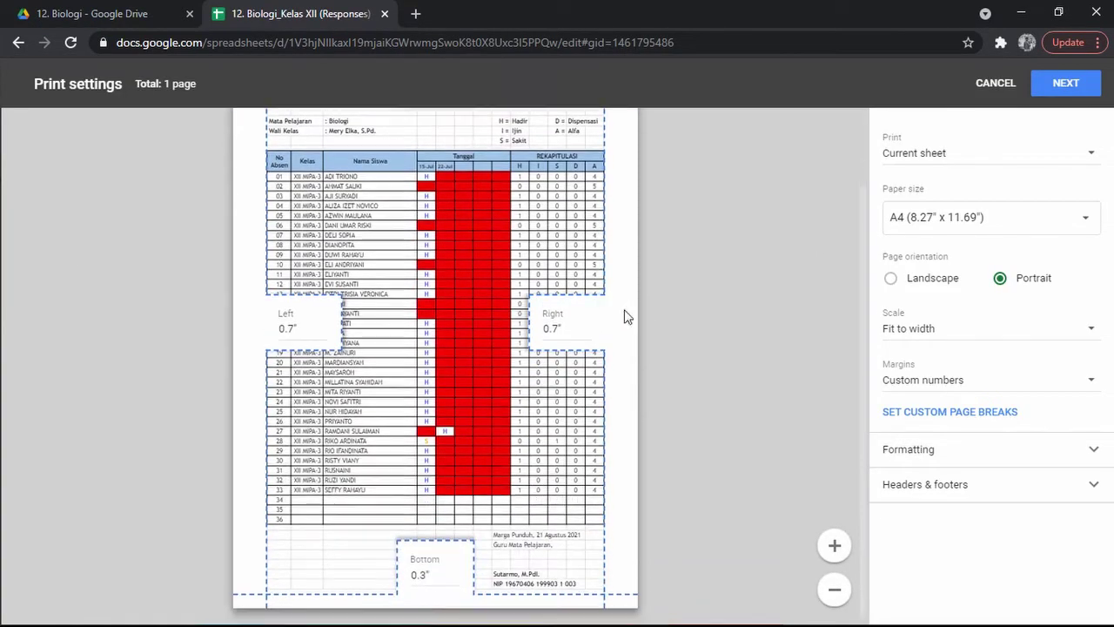
pyautogui.scroll(1, 731, 417)
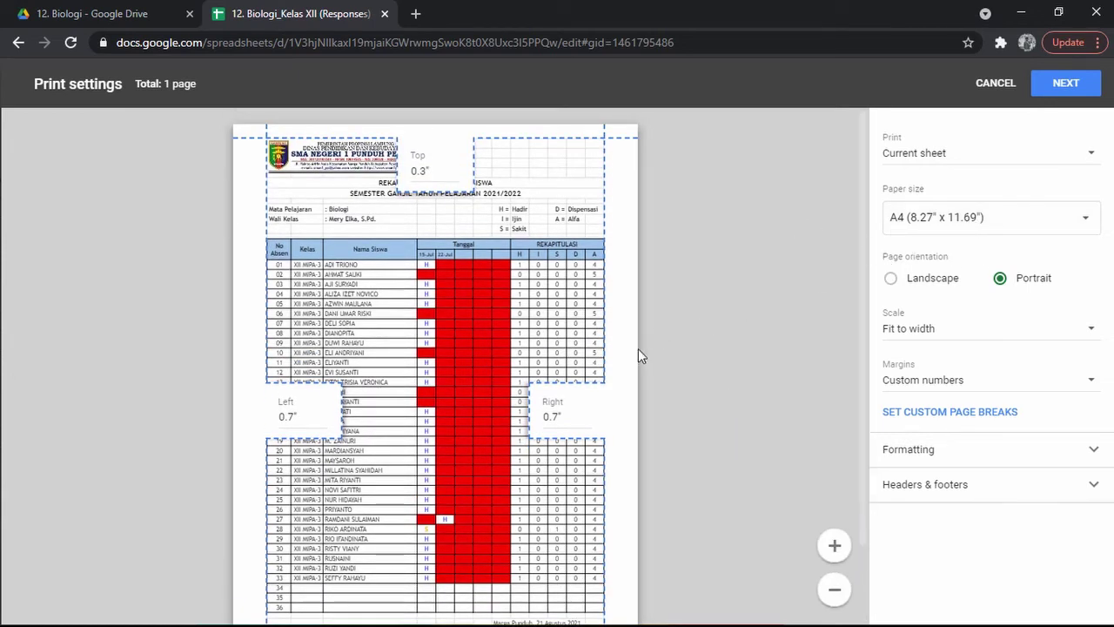
pyautogui.scroll(-1, 626, 352)
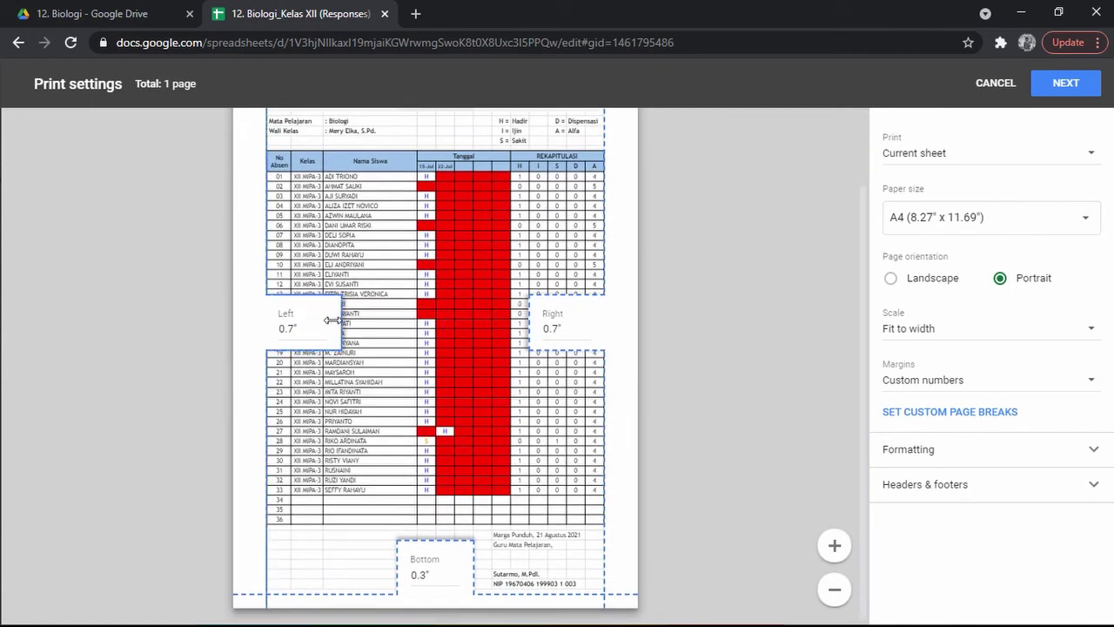
pyautogui.scroll(1, 451, 204)
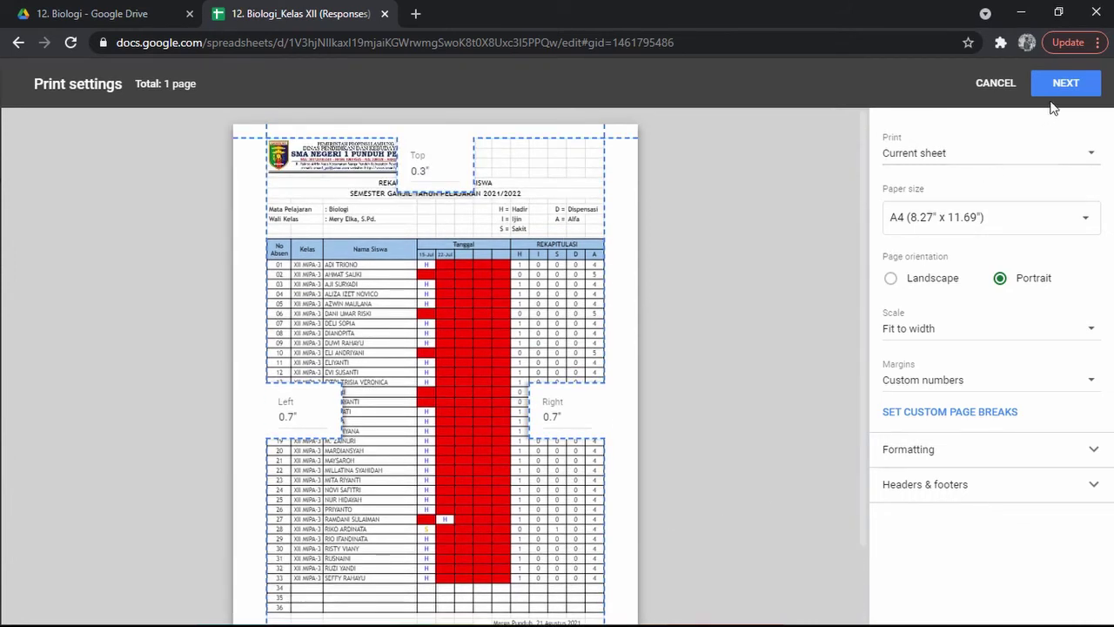
pyautogui.scroll(-1, 1010, 100)
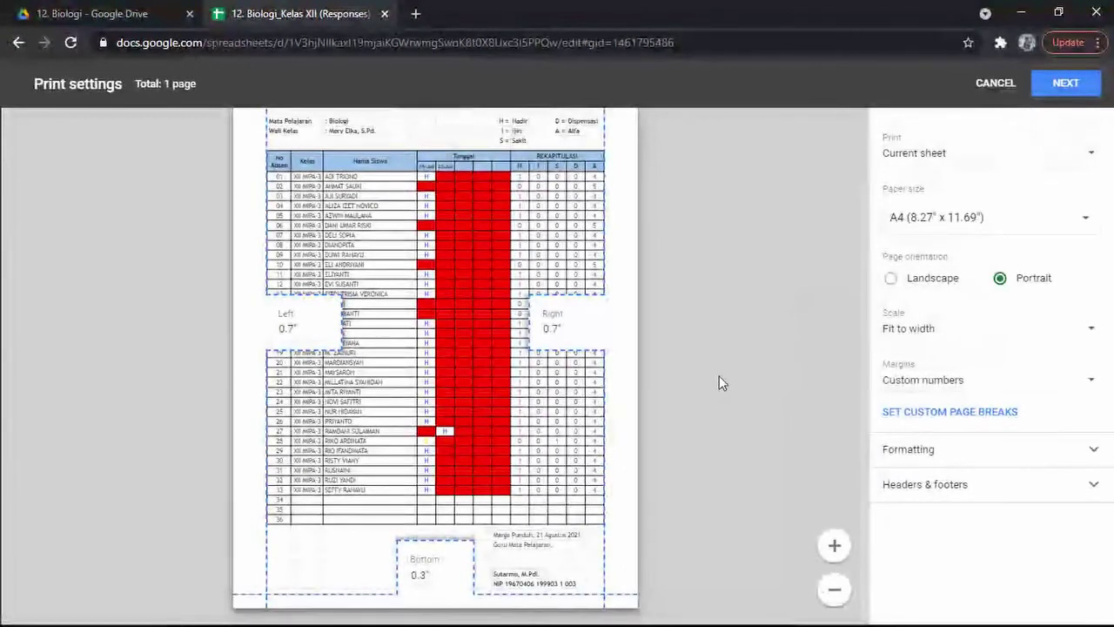
# Close the print preview, look over the XII MIPA-3 recap, and briefly reopen and close its print settings.
pyautogui.scroll(1, 719, 378)
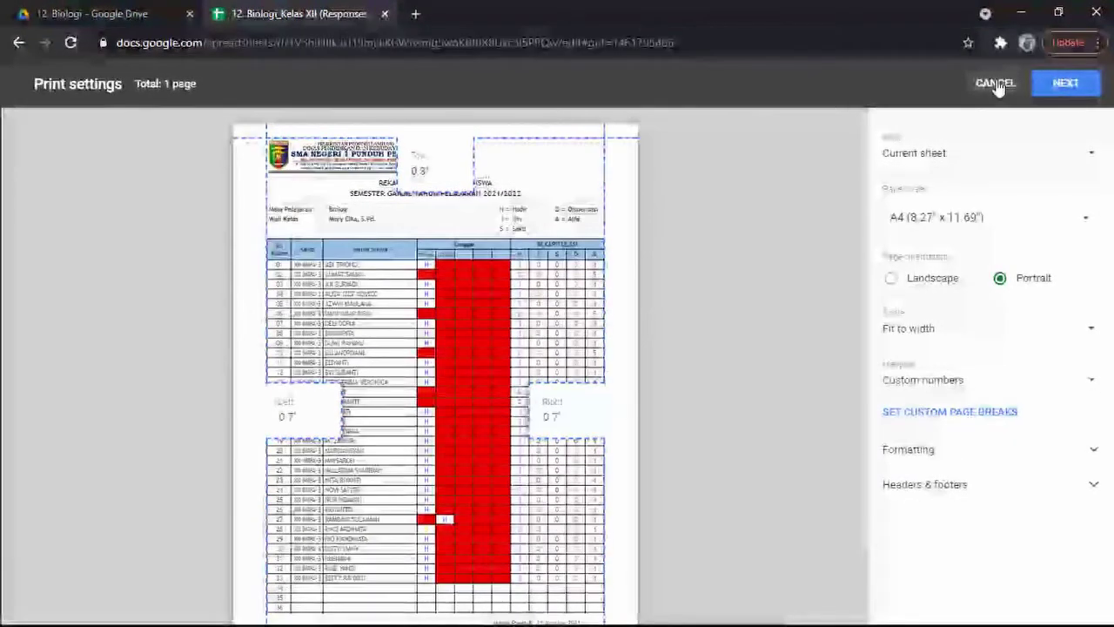
pyautogui.click(996, 85)
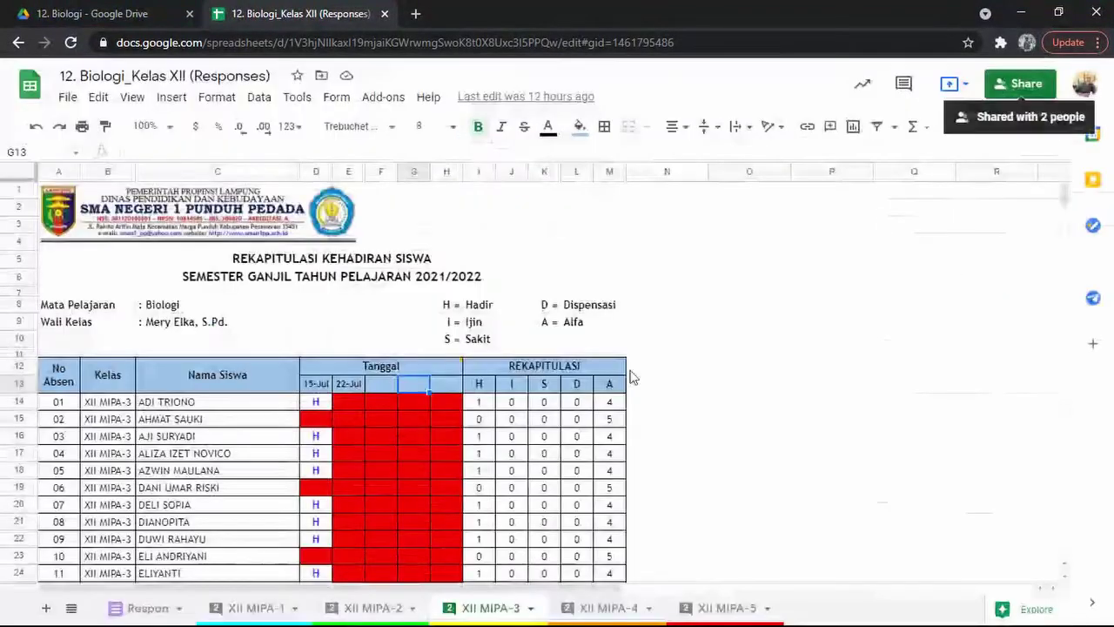
pyautogui.scroll(-5, 712, 419)
pyautogui.scroll(7, 712, 418)
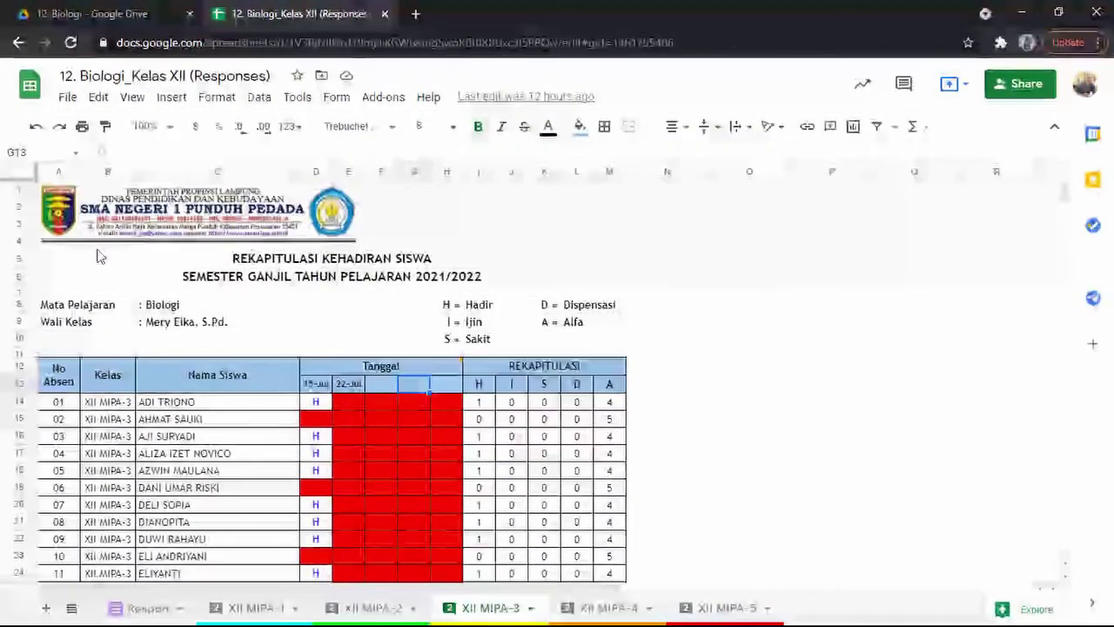
pyautogui.click(81, 126)
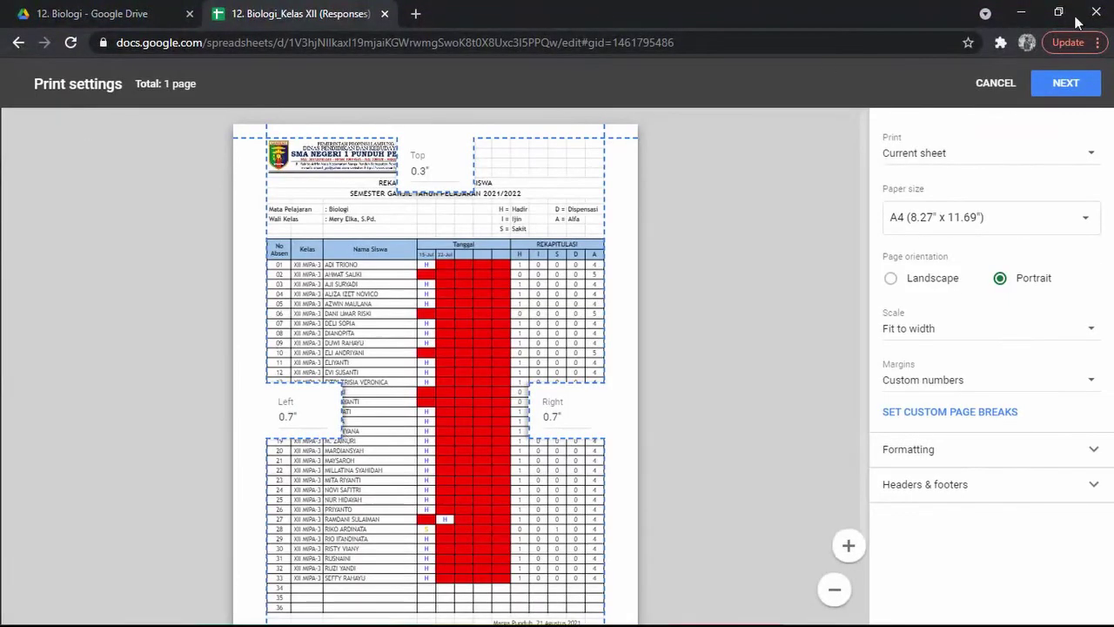
pyautogui.click(998, 83)
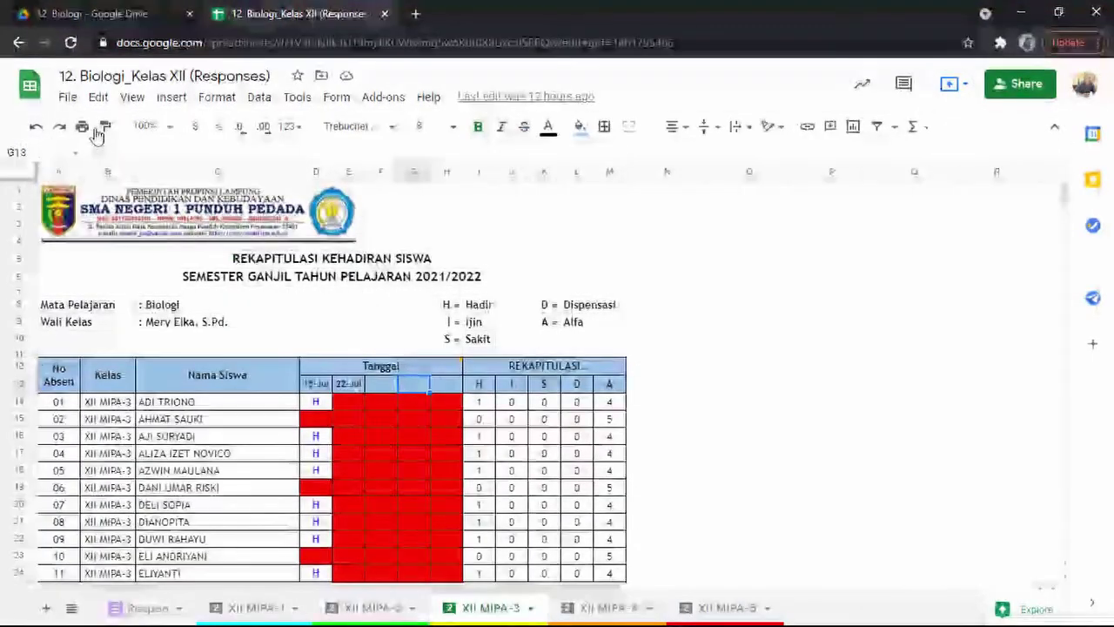
# Download the responses spreadsheet as a Microsoft Excel (.xlsx) file.
pyautogui.click(69, 97)
pyautogui.moveTo(113, 313)
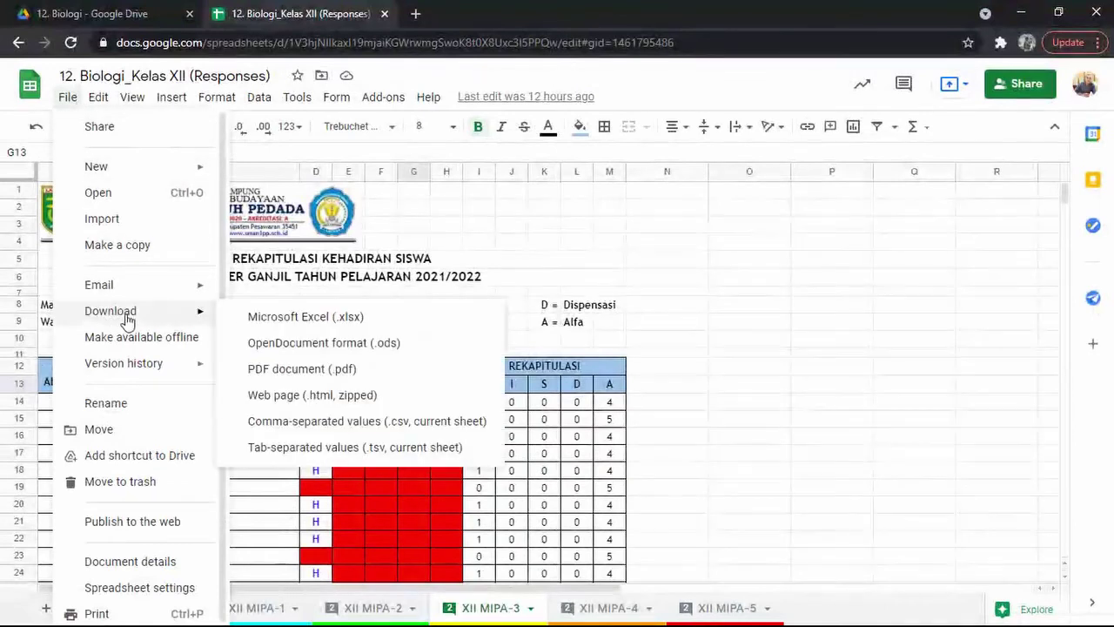
pyautogui.click(299, 319)
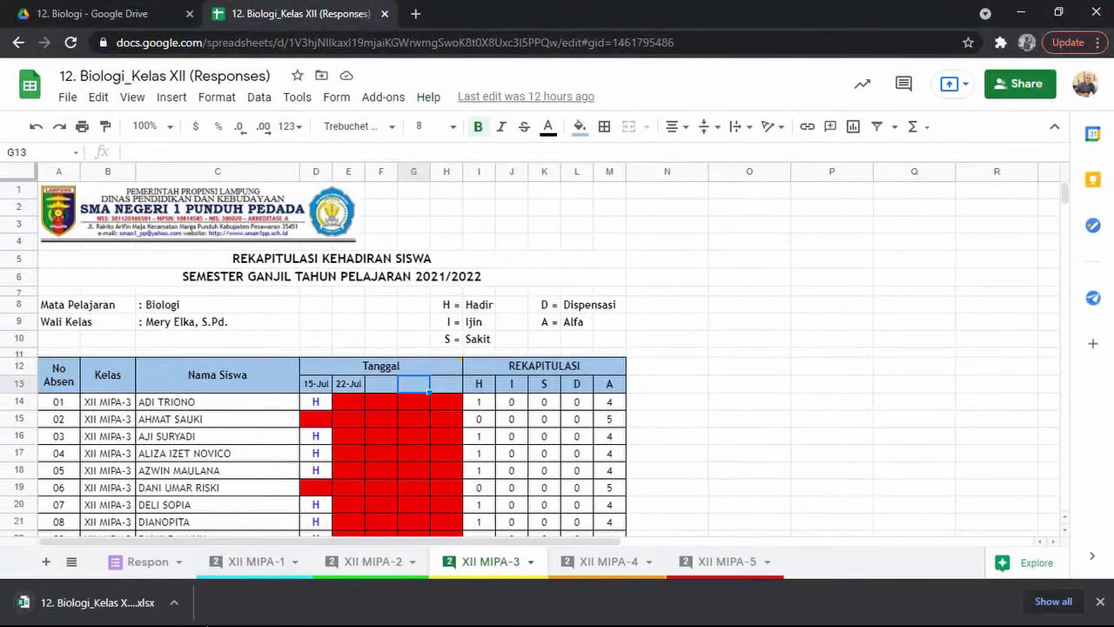
# Show the downloaded .xlsx file in its folder, open it in Excel, and enable editing.
pyautogui.click(175, 603)
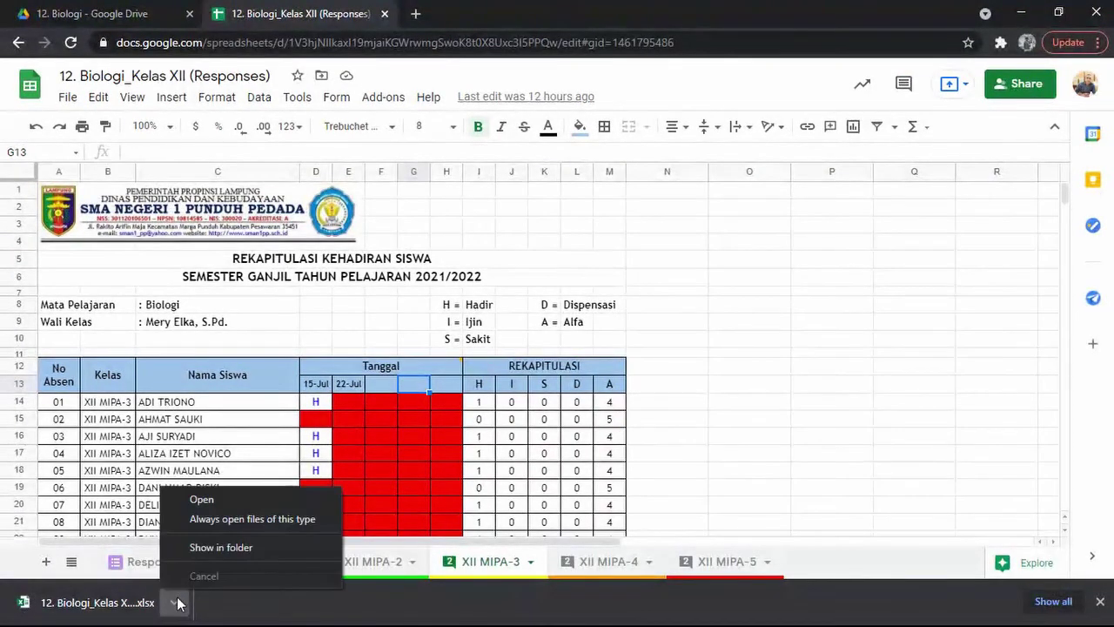
pyautogui.click(208, 548)
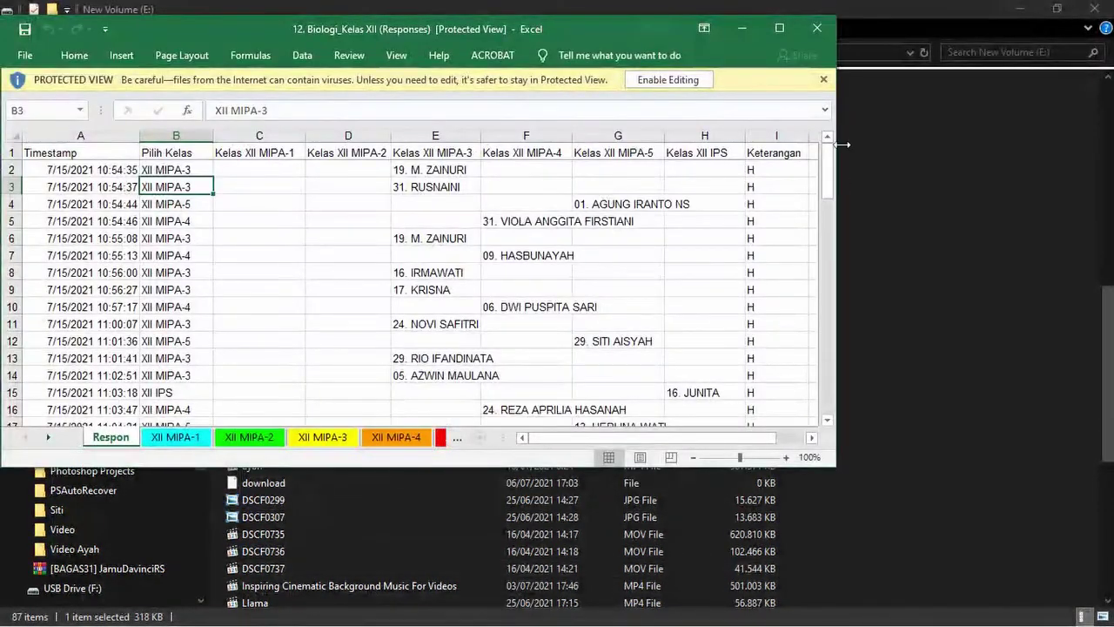
pyautogui.click(690, 80)
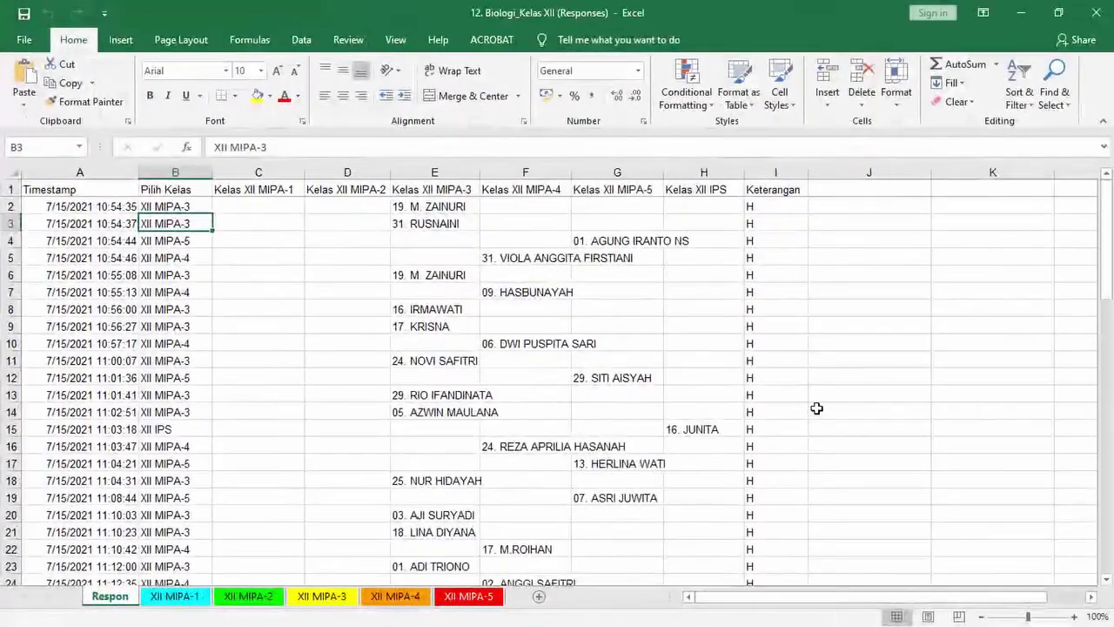
# Look through the XII MIPA-1 to XII MIPA-5 recap sheets of the downloaded workbook.
pyautogui.click(181, 600)
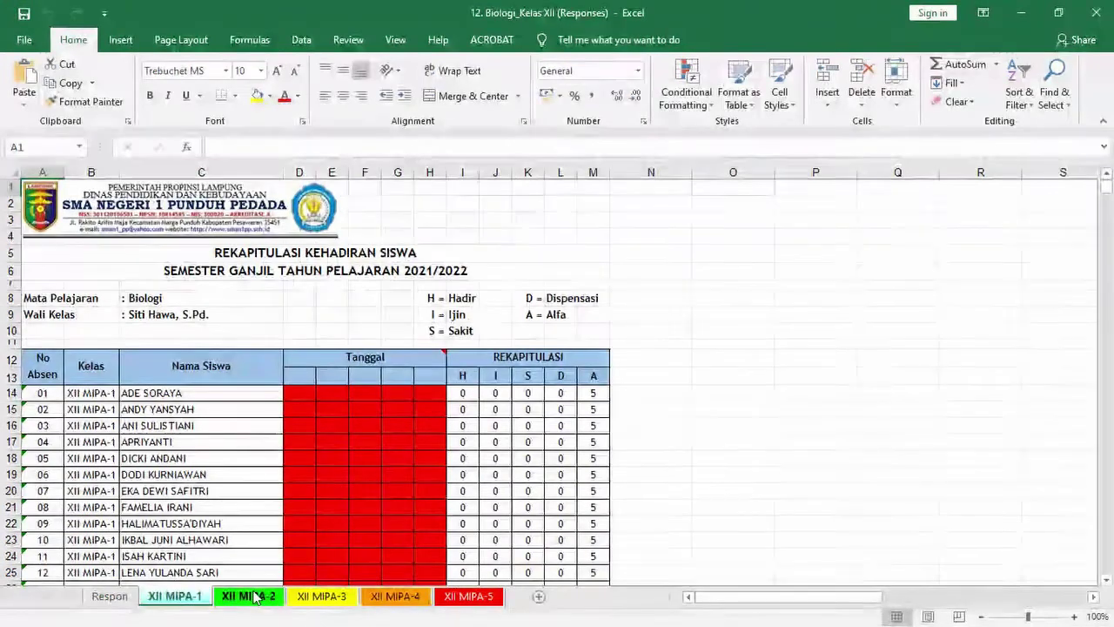
pyautogui.click(280, 598)
pyautogui.click(313, 600)
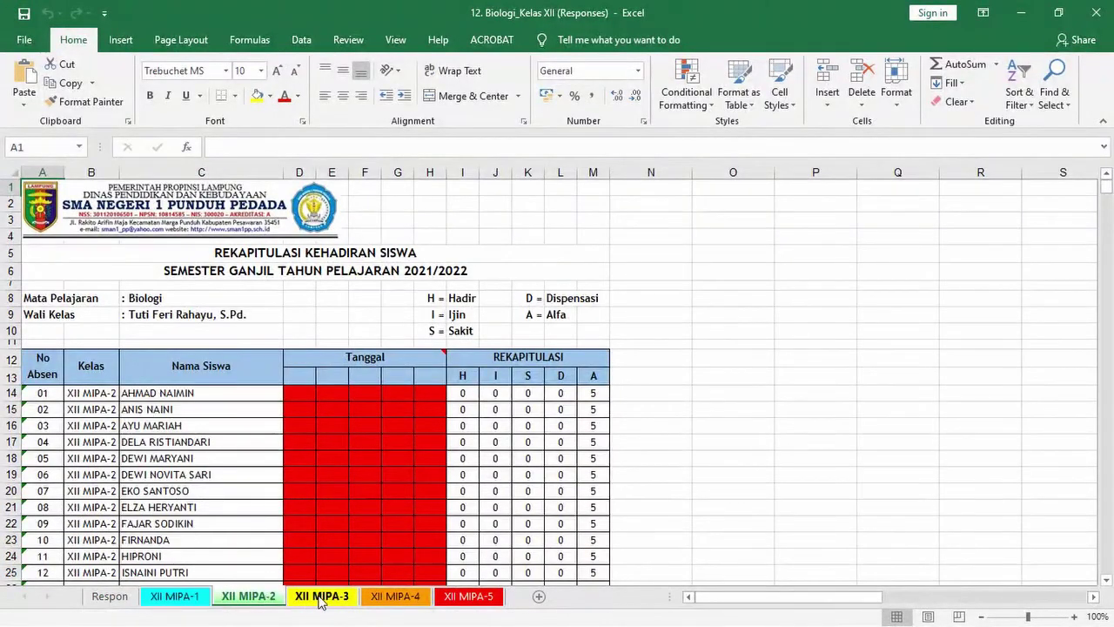
pyautogui.click(396, 597)
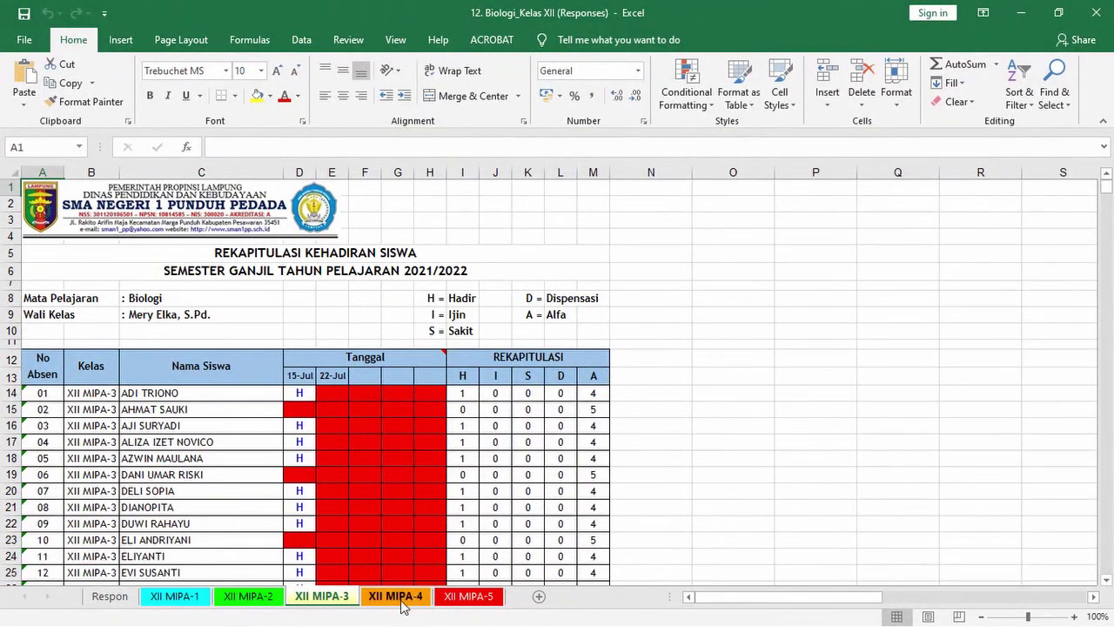
pyautogui.click(470, 596)
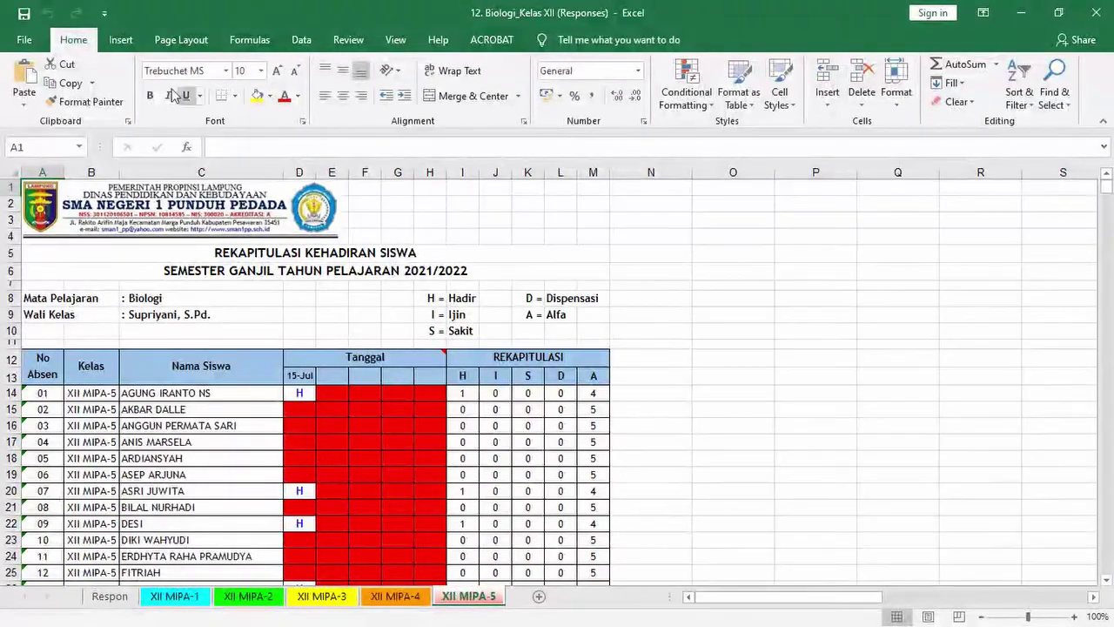
# Preview the XII MIPA-5 recap for printing in Excel, then close the workbook and return to Google Sheets in the browser.
pyautogui.click(32, 39)
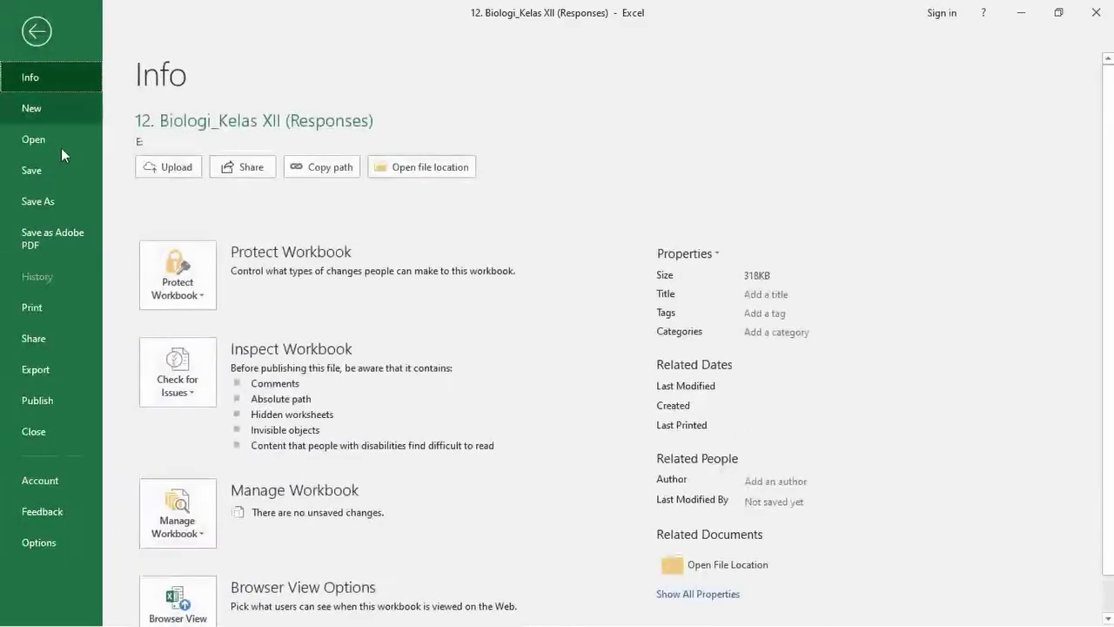
pyautogui.click(54, 310)
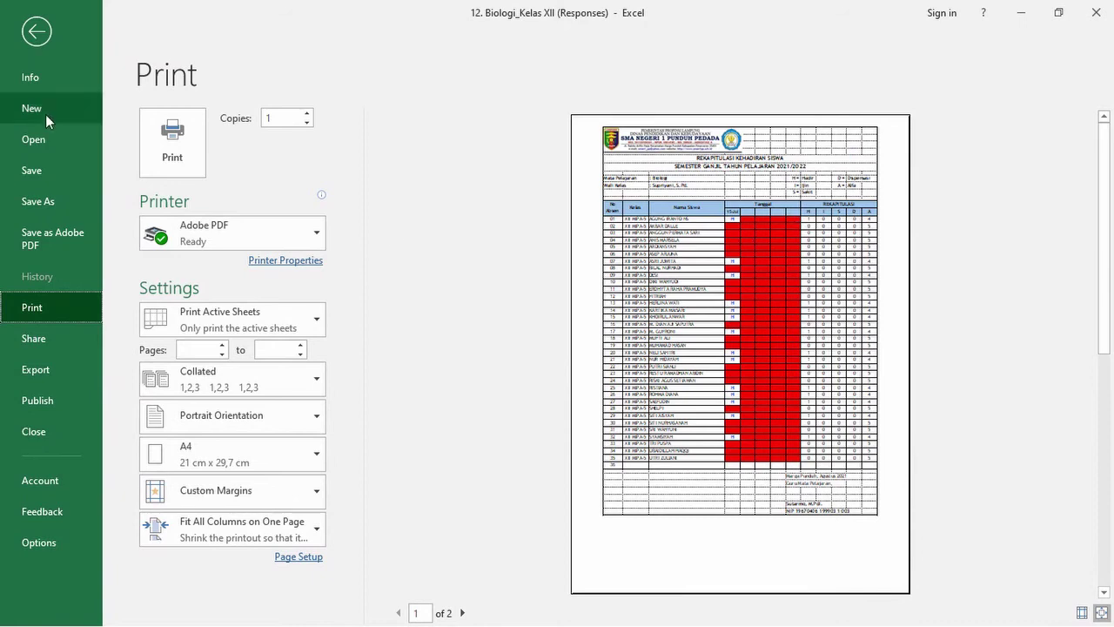
pyautogui.click(37, 31)
pyautogui.click(1096, 20)
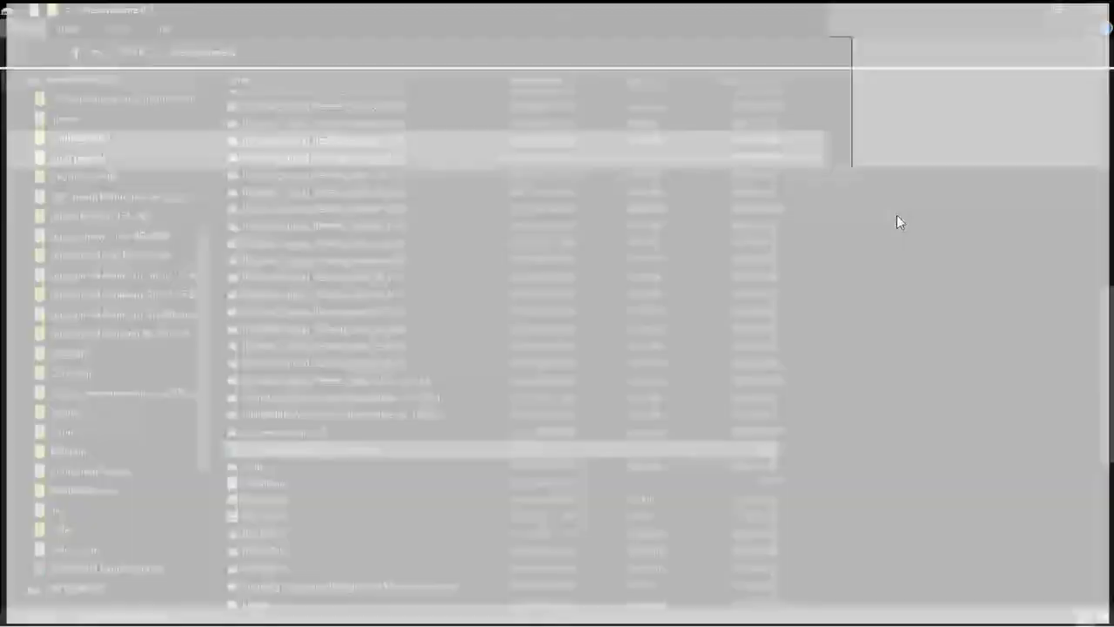
pyautogui.click(1020, 12)
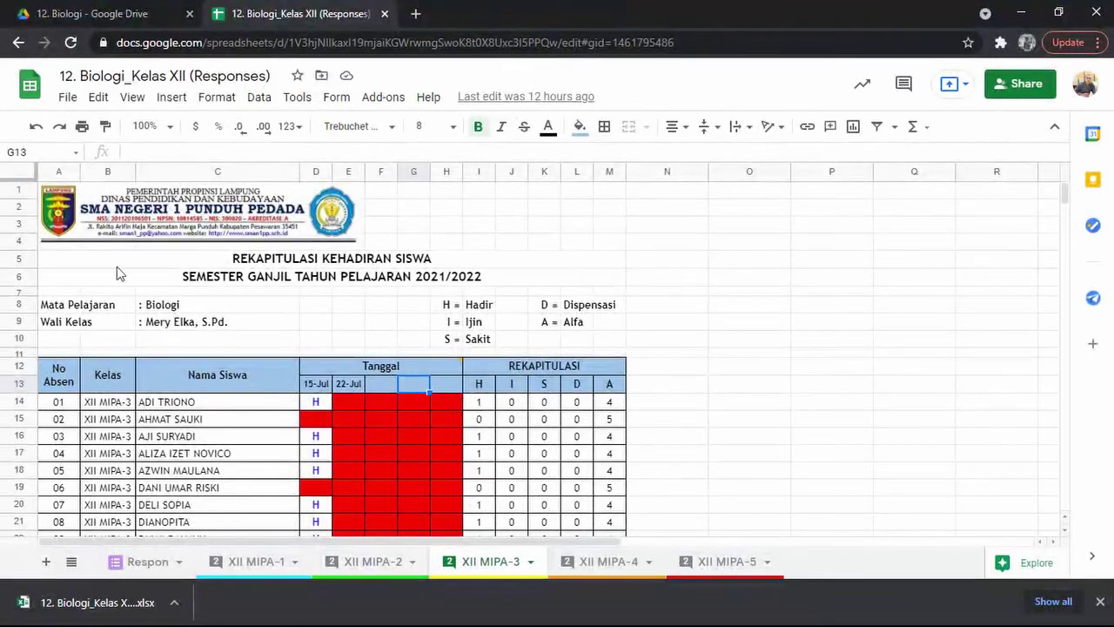
# Preview the XII MIPA-3 recap for printing once more in Google Sheets and cancel the print.
pyautogui.click(81, 127)
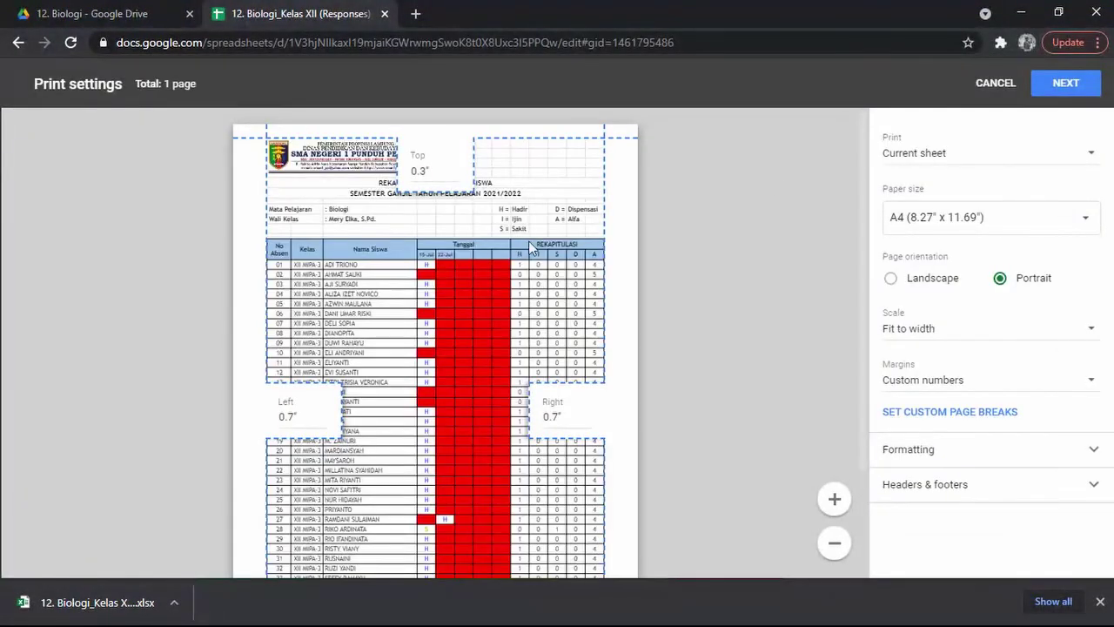
pyautogui.scroll(-3, 717, 307)
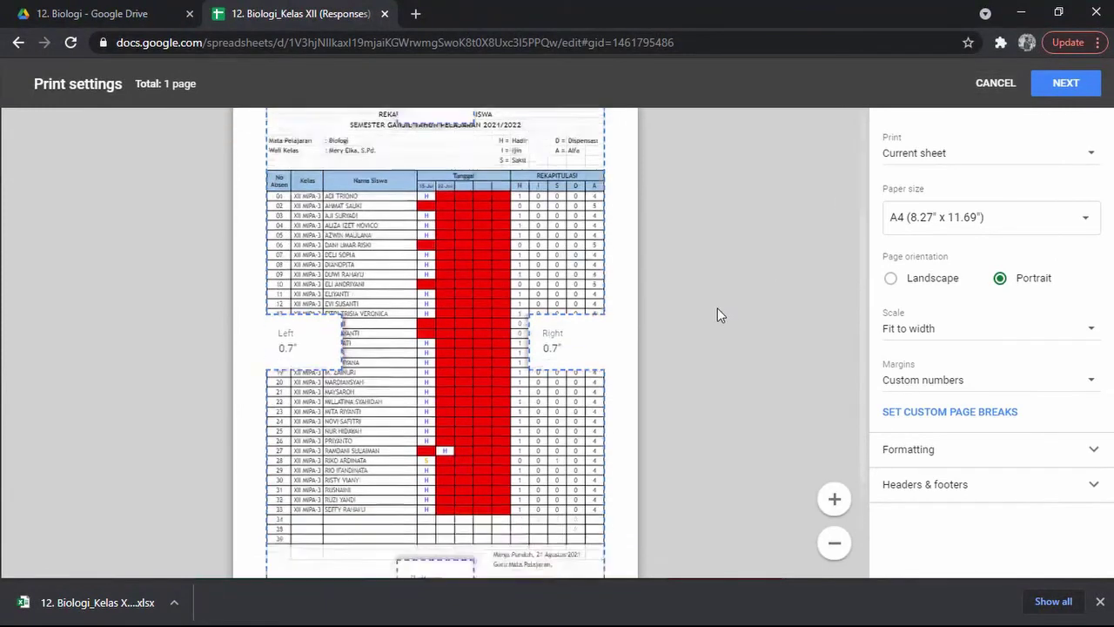
pyautogui.click(995, 85)
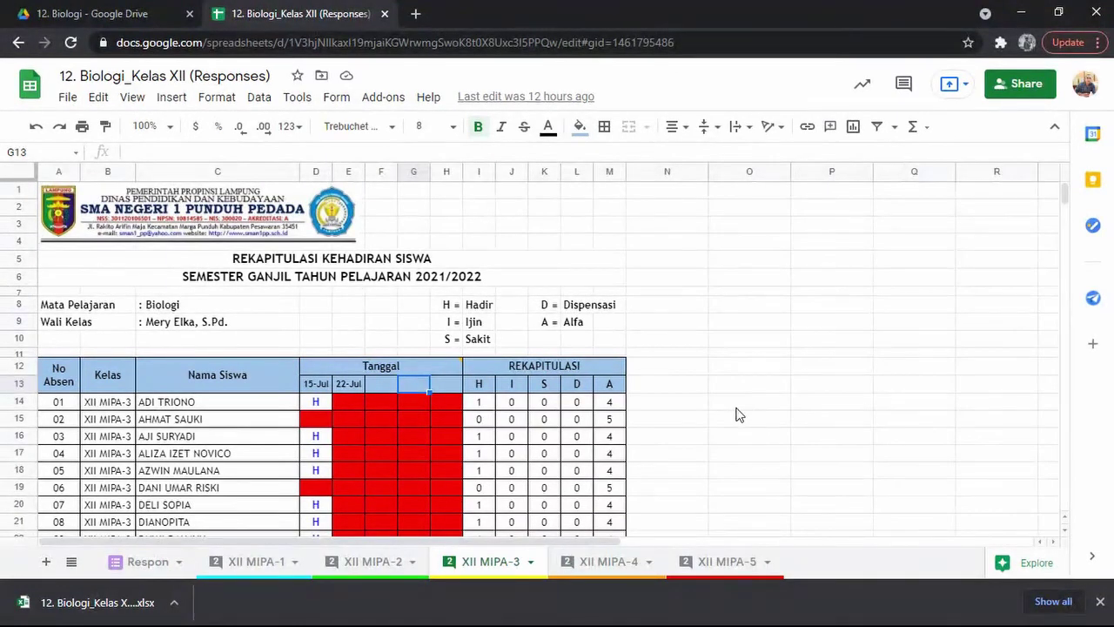
# Clear the meeting dates in D13 of the XII MIPA-5, XII MIPA-4 and XII MIPA-3 sheets, plus E13 of XII MIPA-3.
pyautogui.click(709, 564)
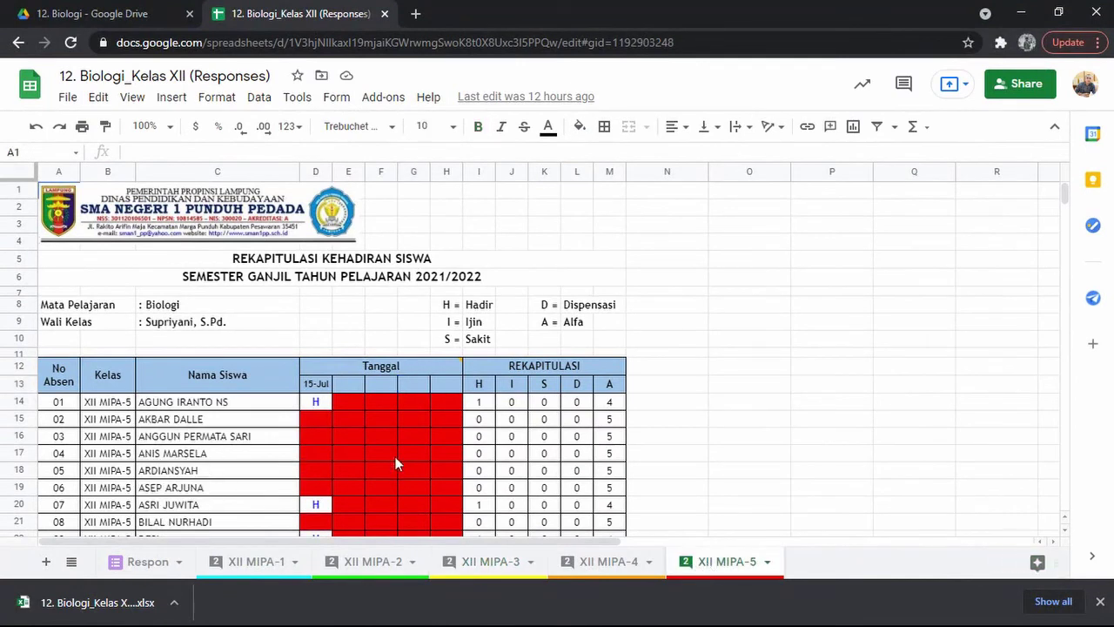
pyautogui.click(320, 388)
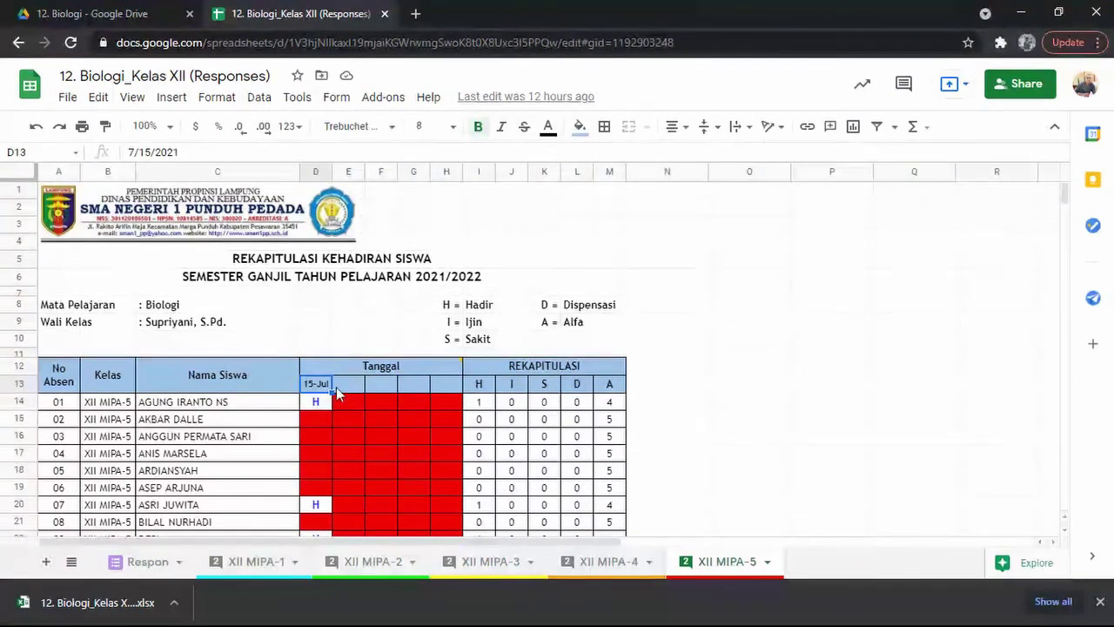
pyautogui.click(609, 564)
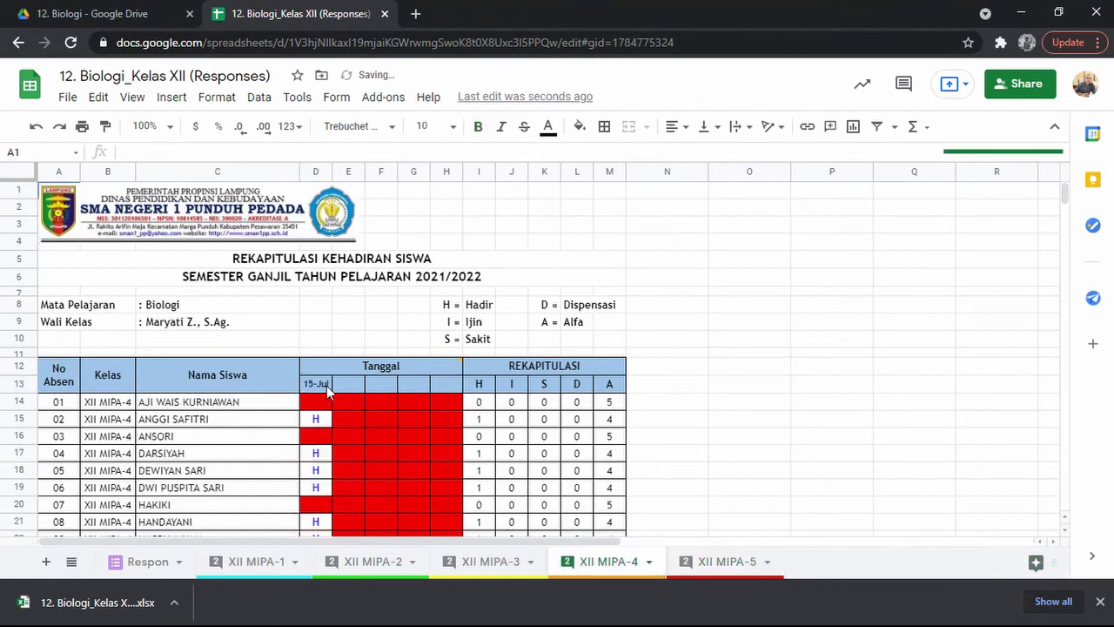
pyautogui.click(490, 562)
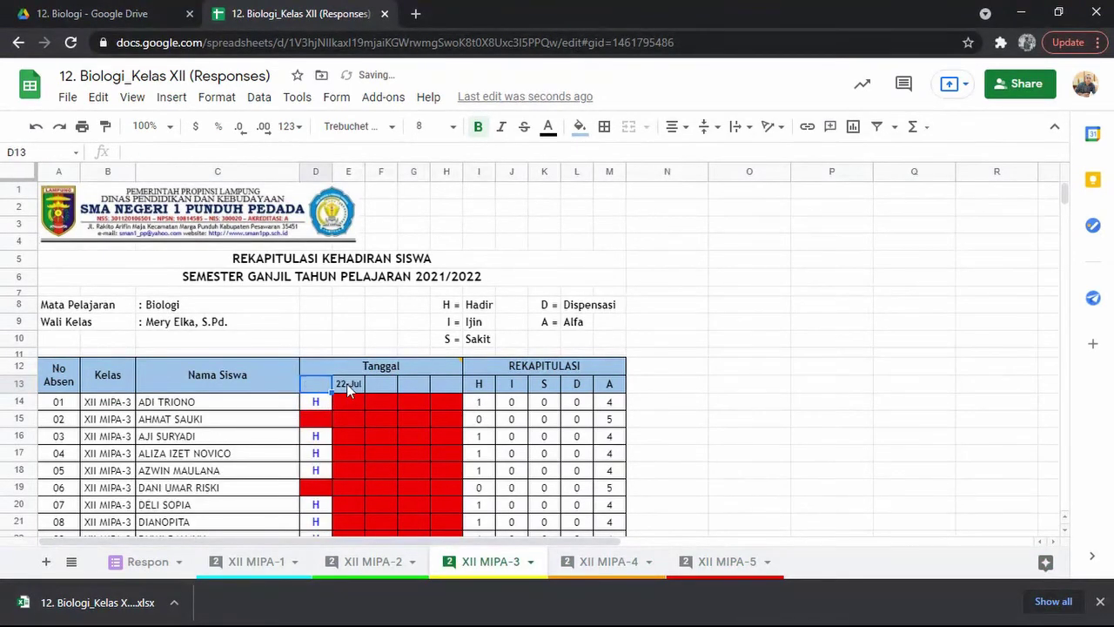
pyautogui.click(346, 384)
# On the Respon sheet, change the day in the A72 timestamp to 16, making the date 7/16/2021.
pyautogui.click(139, 562)
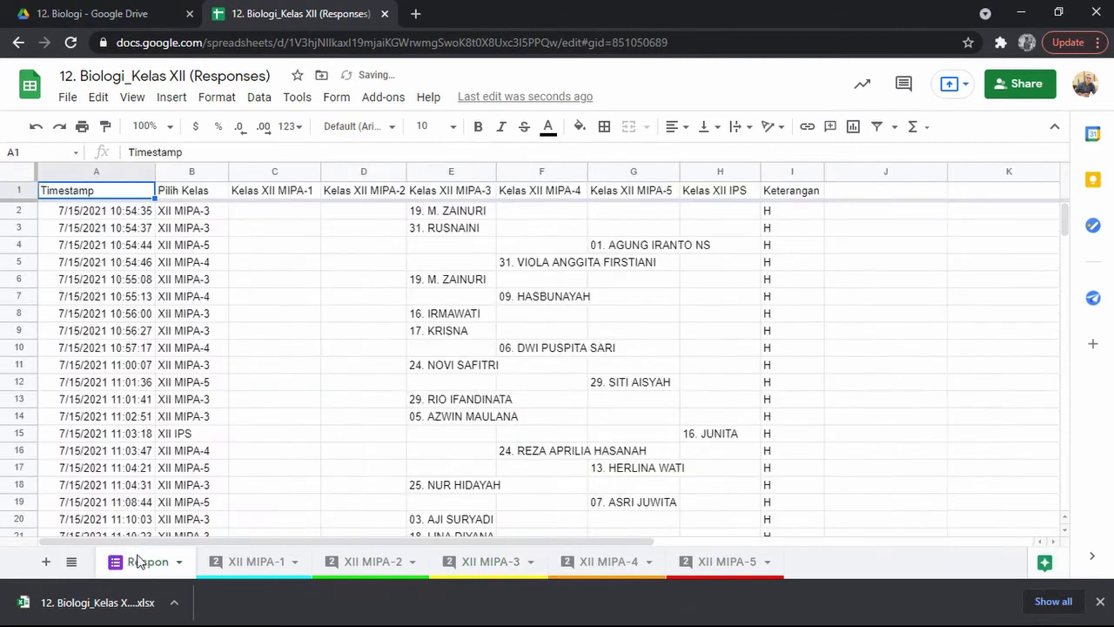
pyautogui.scroll(-3, 336, 450)
pyautogui.scroll(-15, 354, 454)
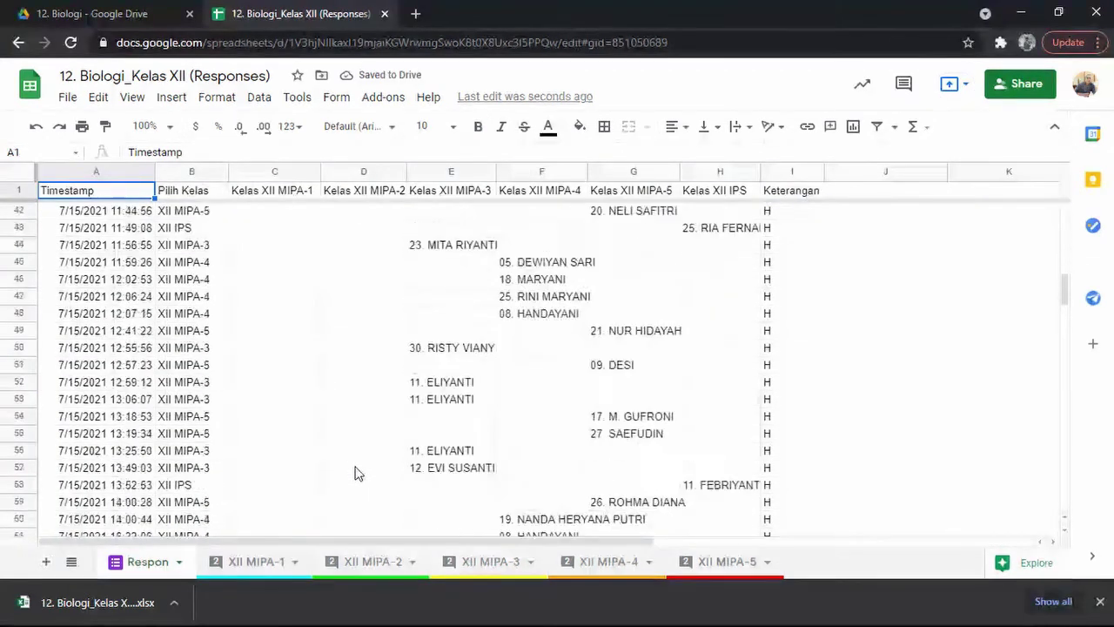
pyautogui.scroll(3, 354, 478)
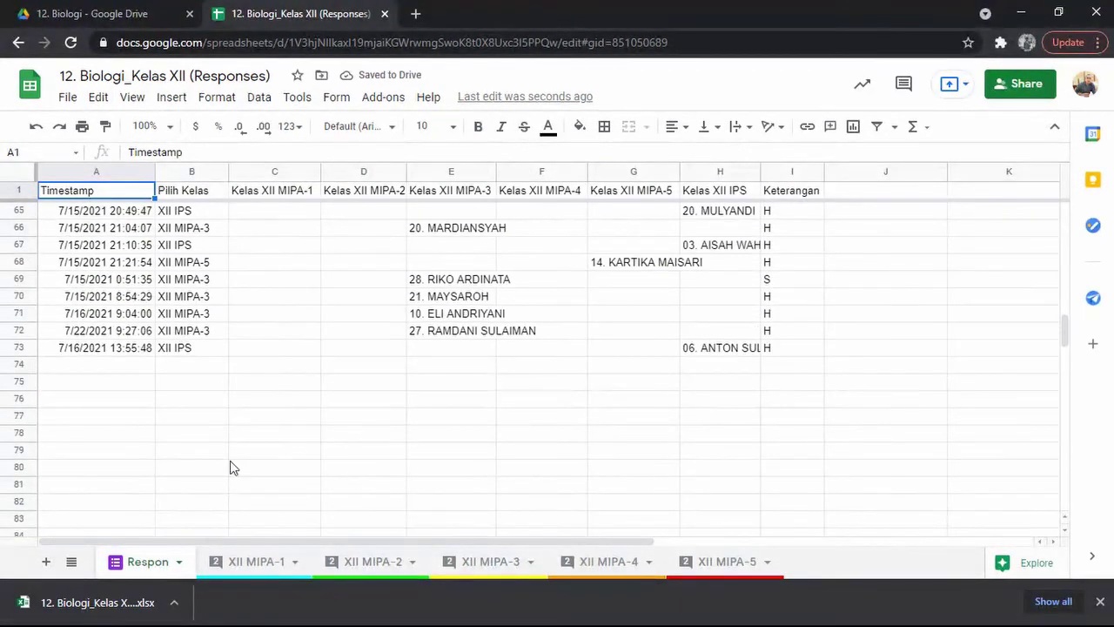
pyautogui.click(79, 318)
pyautogui.doubleClick(79, 334)
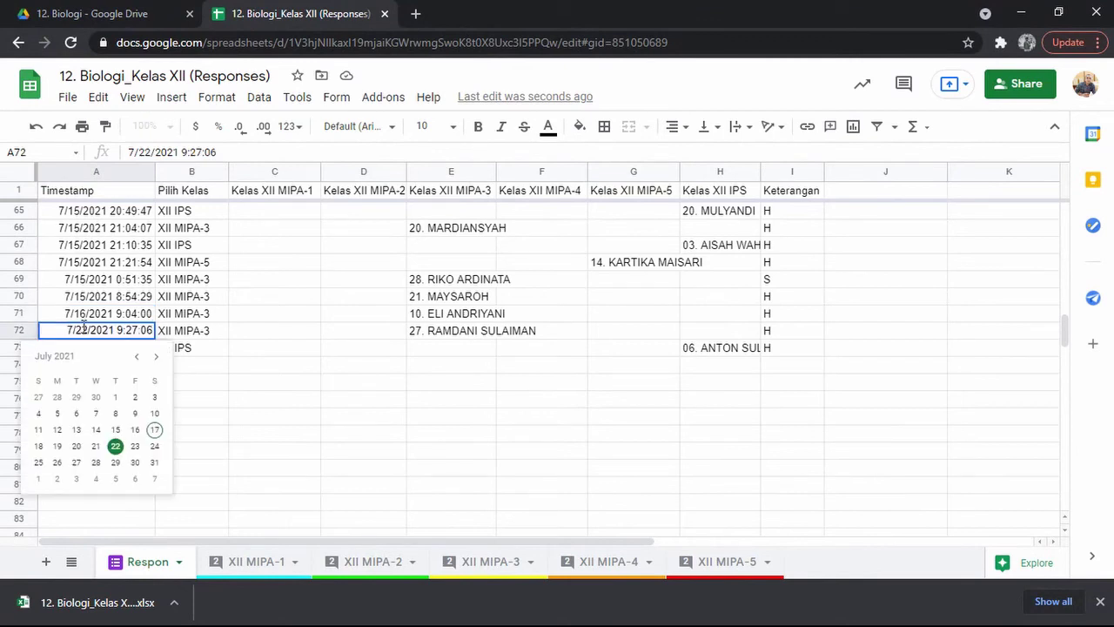
pyautogui.press('BackSpace')
pyautogui.press('BackSpace')
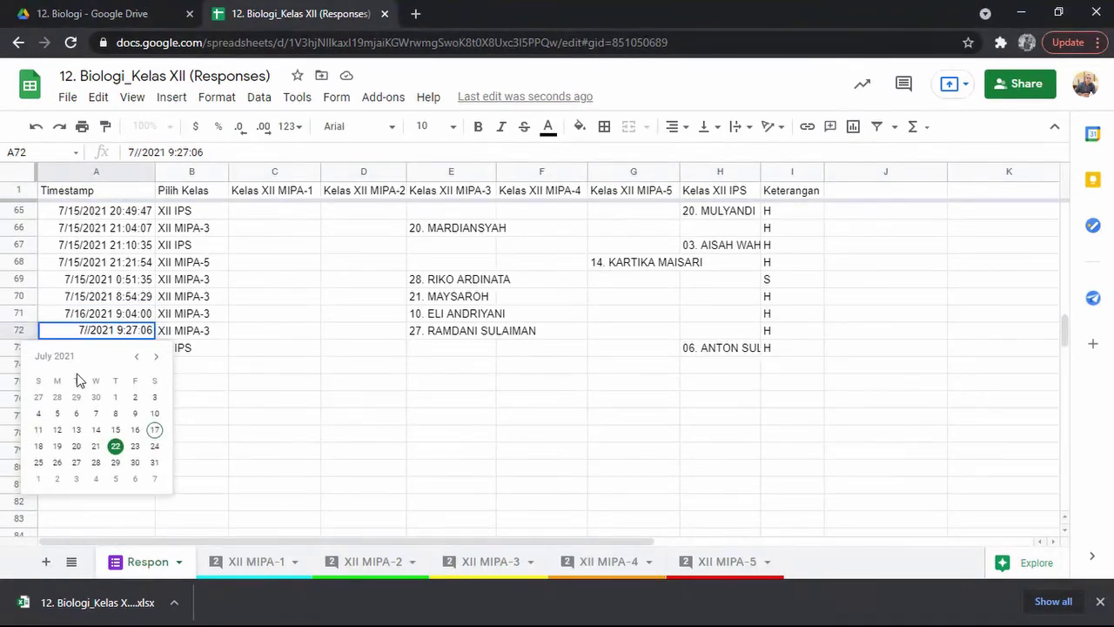
pyautogui.write('16')
pyautogui.press('Return')
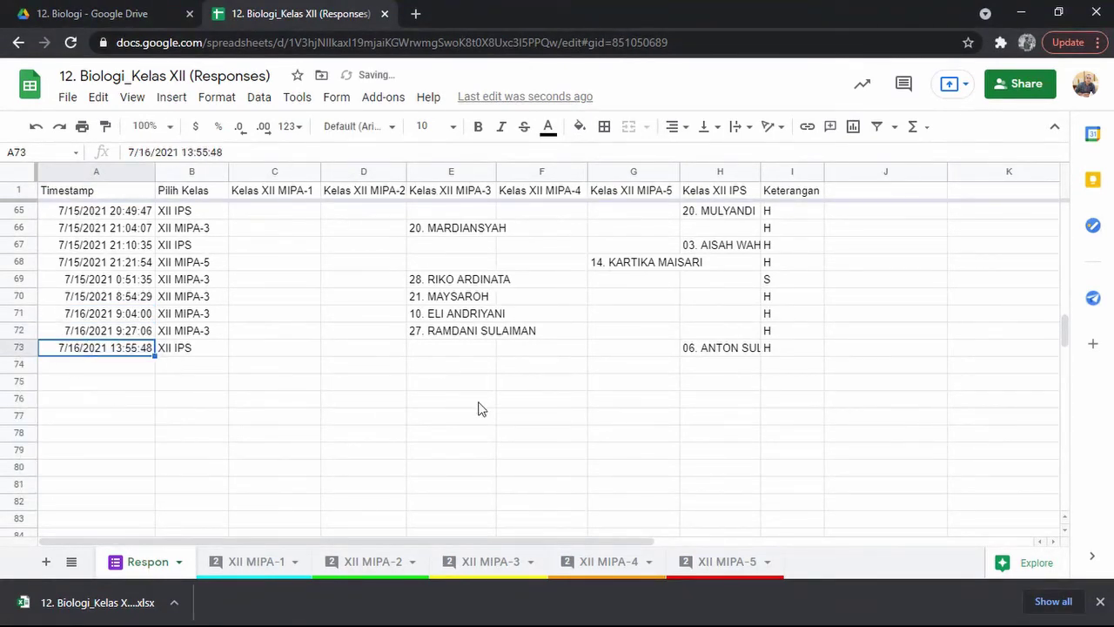
# Check the XII MIPA-5 recap sheet, and return to the first rows of the Respon sheet.
pyautogui.scroll(7, 536, 495)
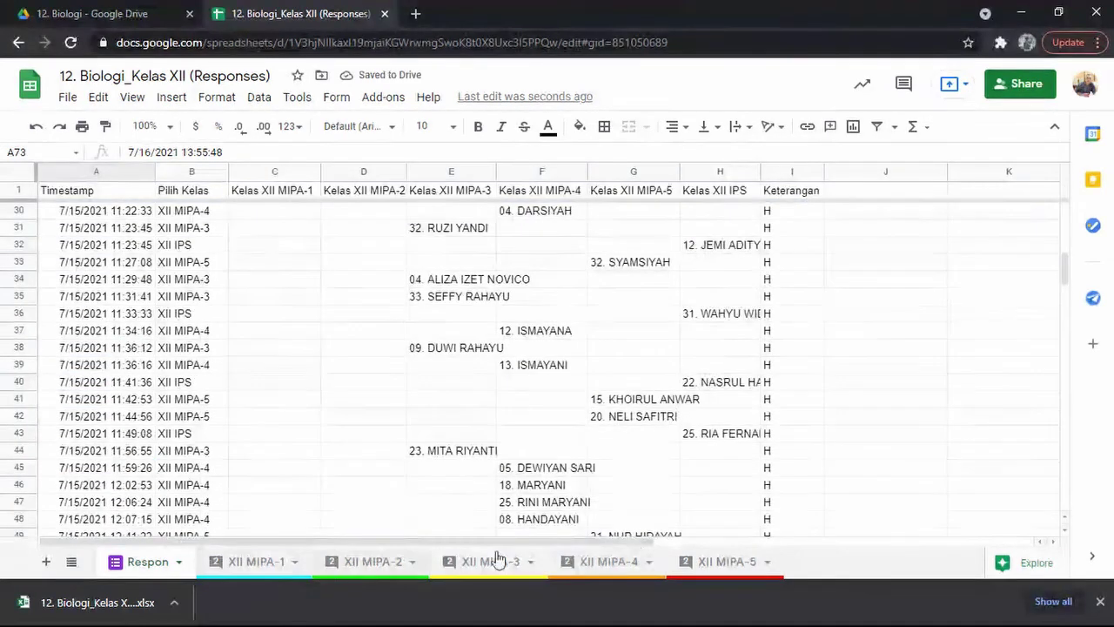
pyautogui.click(703, 561)
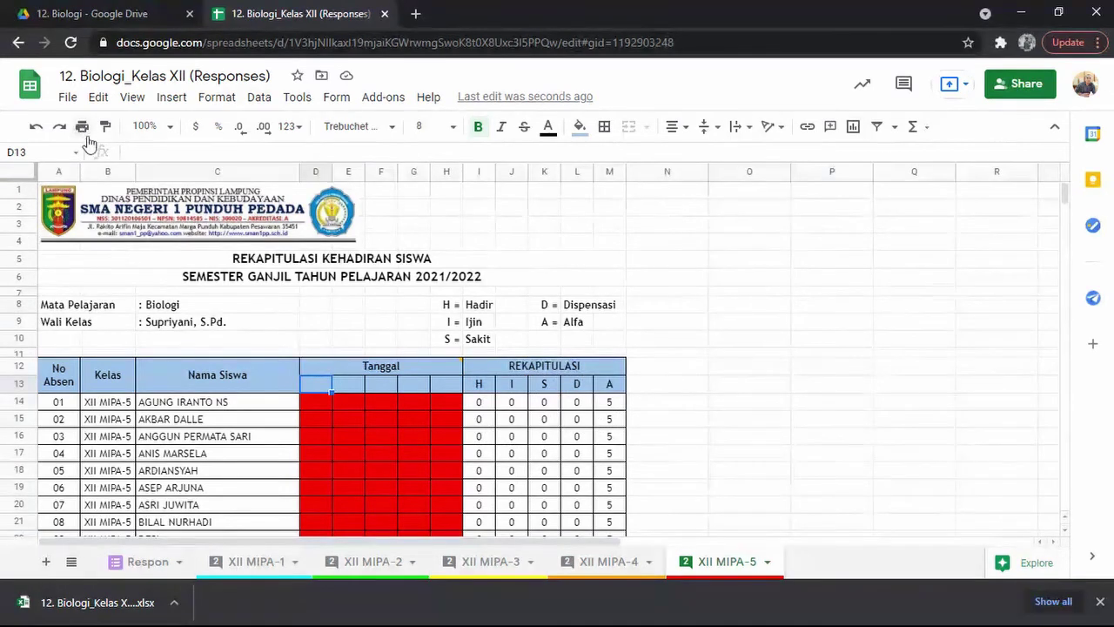
pyautogui.click(146, 561)
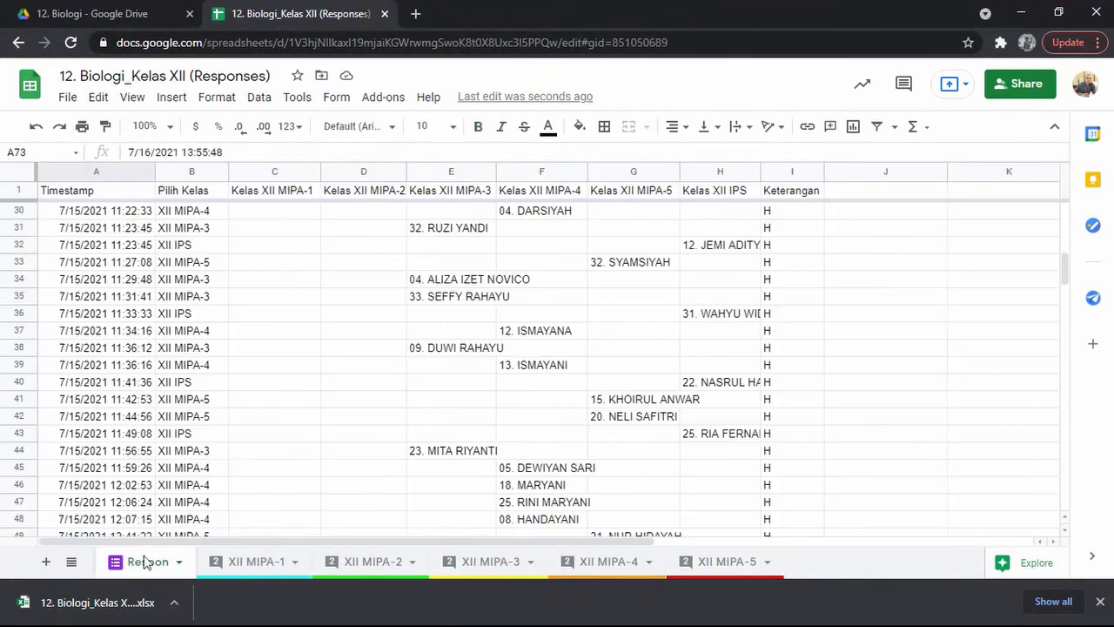
pyautogui.scroll(10, 174, 374)
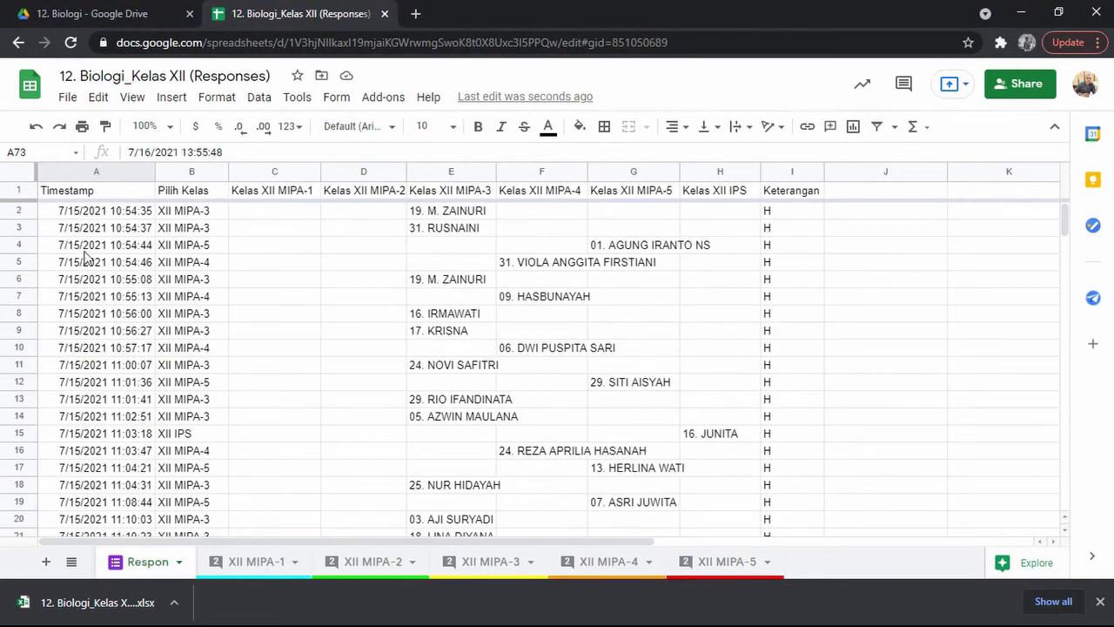
# Select all the response rows from 2 to 73 on the Respon sheet.
pyautogui.click(22, 210)
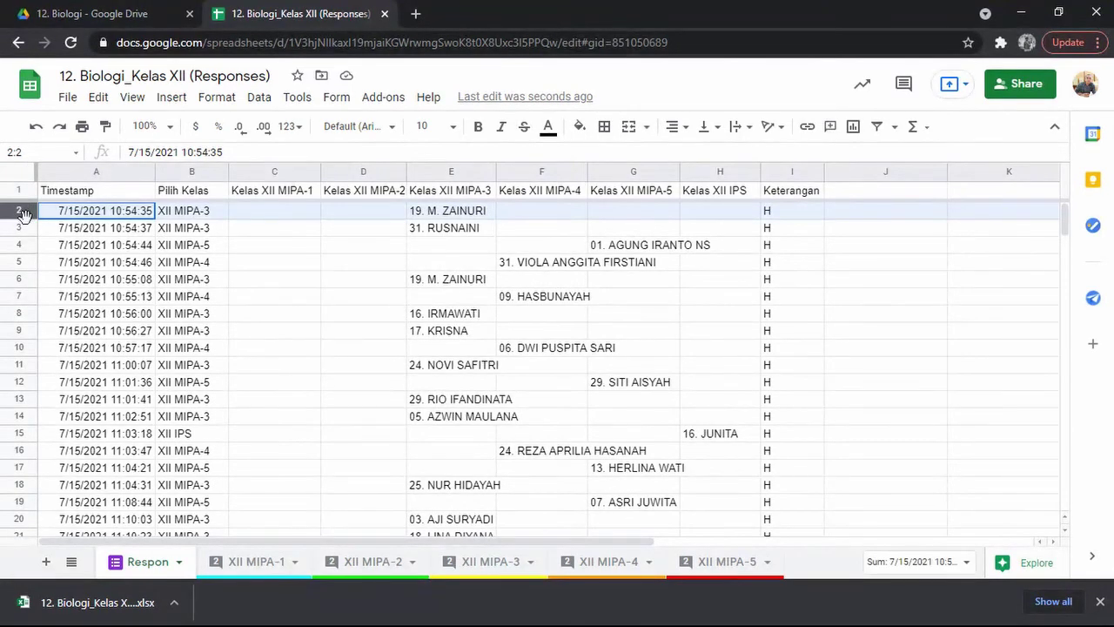
pyautogui.moveTo(22, 213); pyautogui.dragTo(123, 219)
pyautogui.click(96, 399)
pyautogui.click(20, 214)
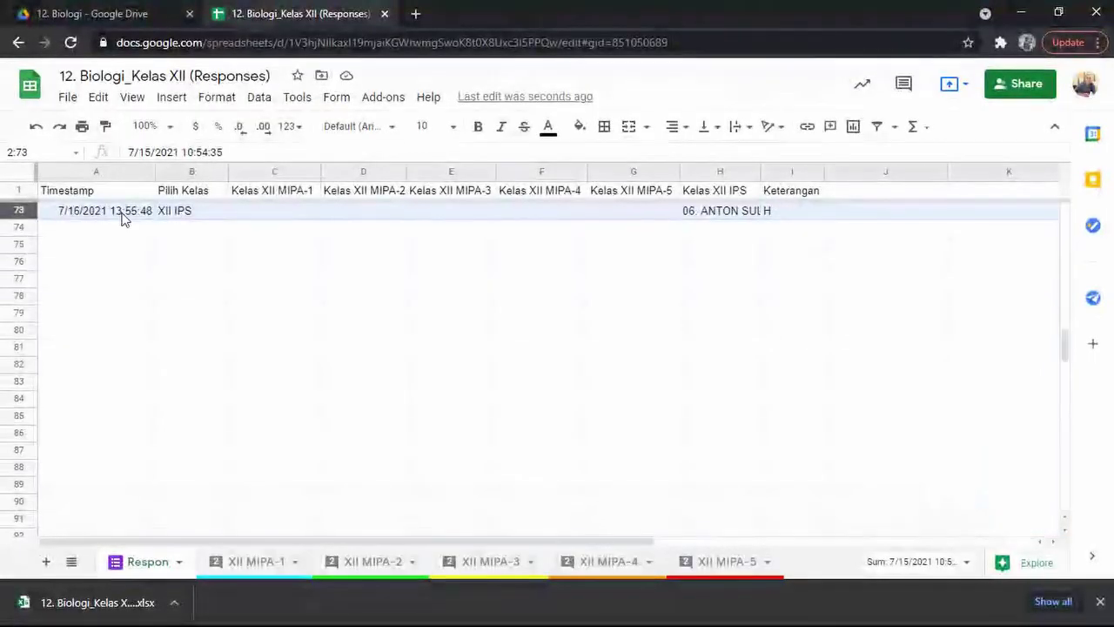
pyautogui.scroll(10, 270, 377)
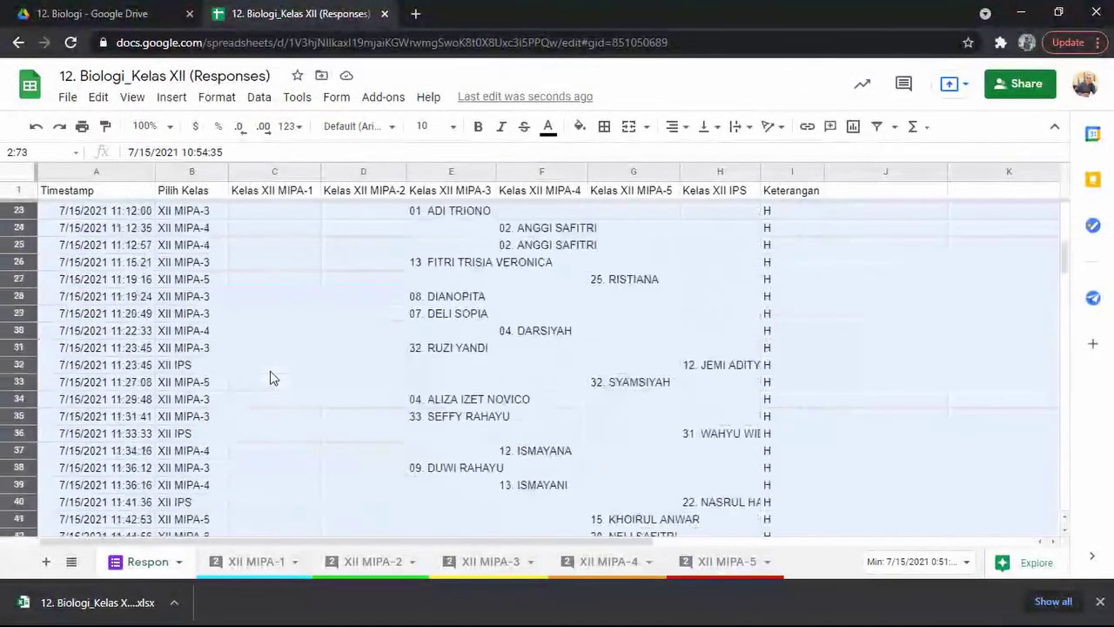
pyautogui.scroll(5, 270, 378)
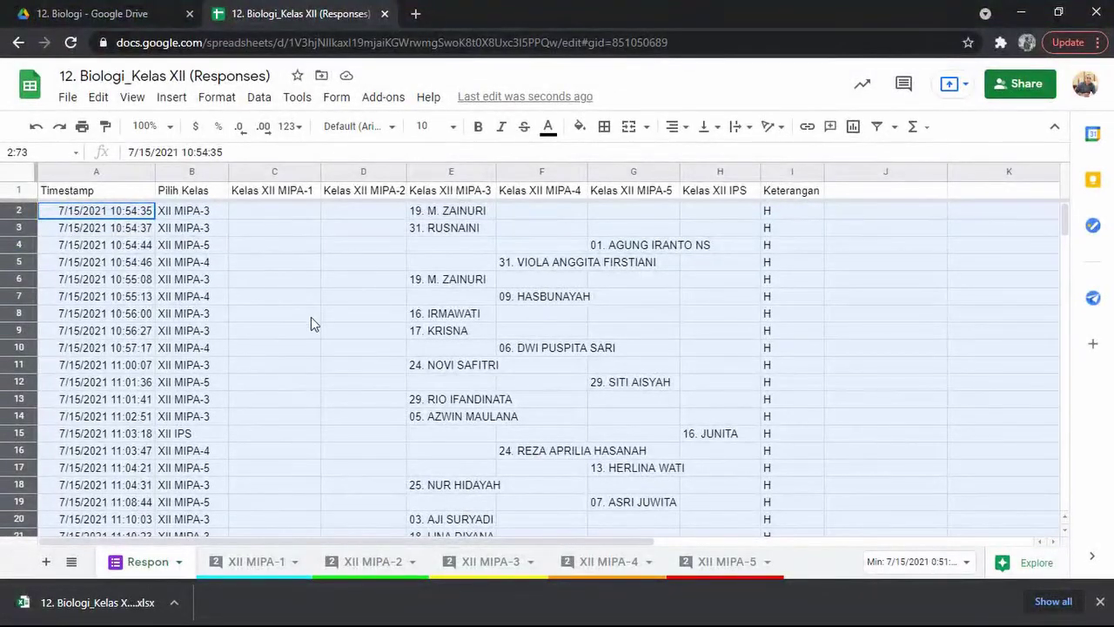
# Look through the Respon sheet down to its last row, and check the date cells in row 13 of the XII MIPA-3 sheet.
pyautogui.scroll(-15, 324, 351)
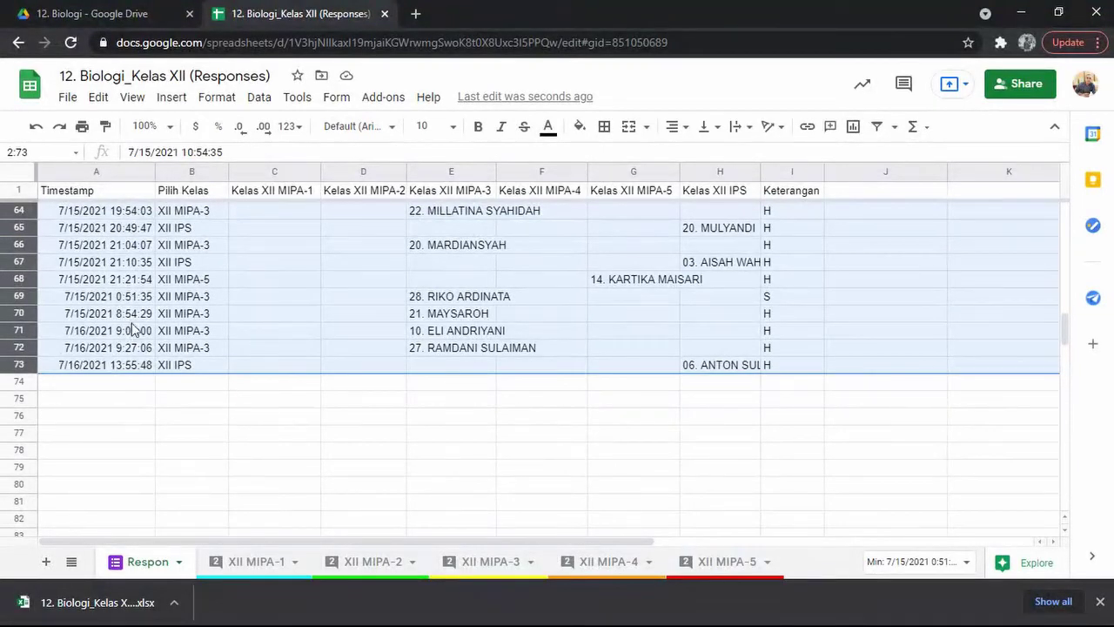
pyautogui.scroll(-6, 138, 344)
pyautogui.scroll(-7, 139, 357)
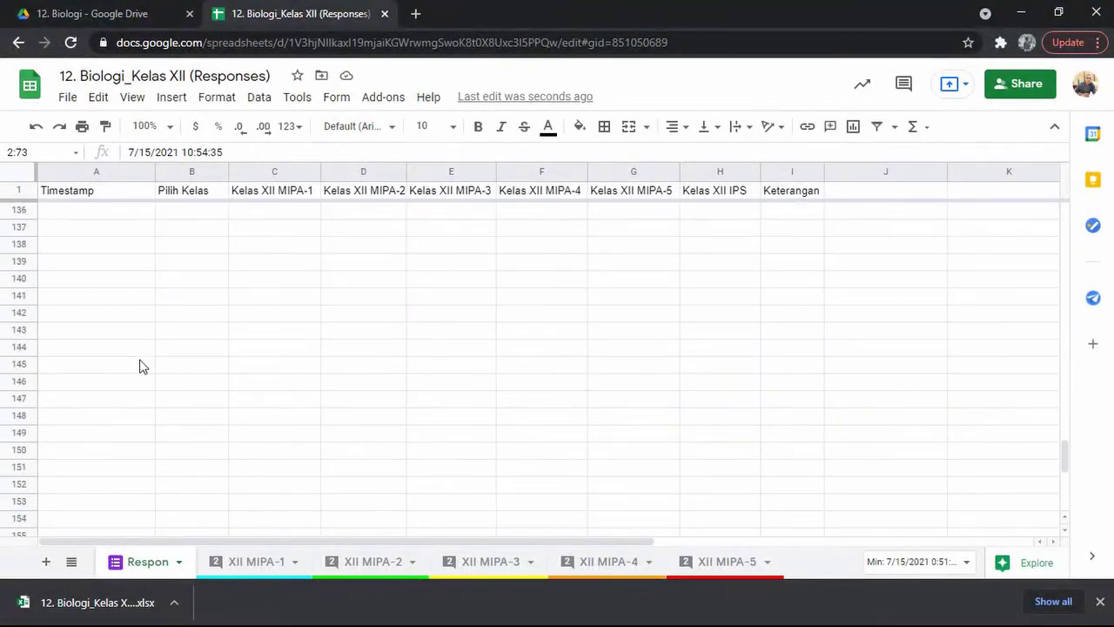
pyautogui.scroll(-7, 139, 365)
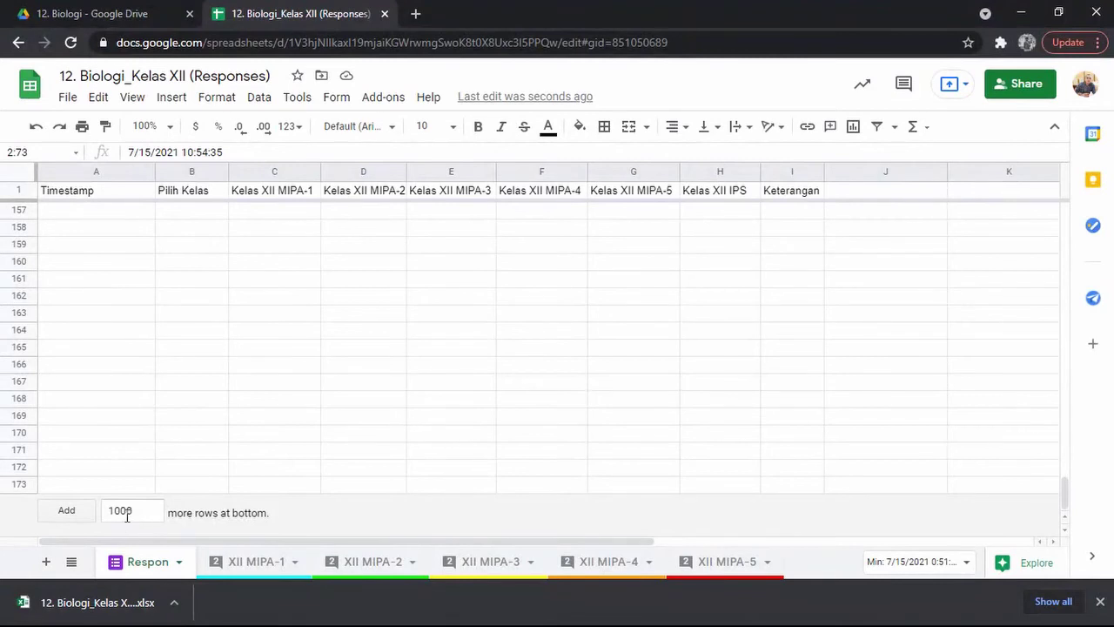
pyautogui.scroll(20, 221, 417)
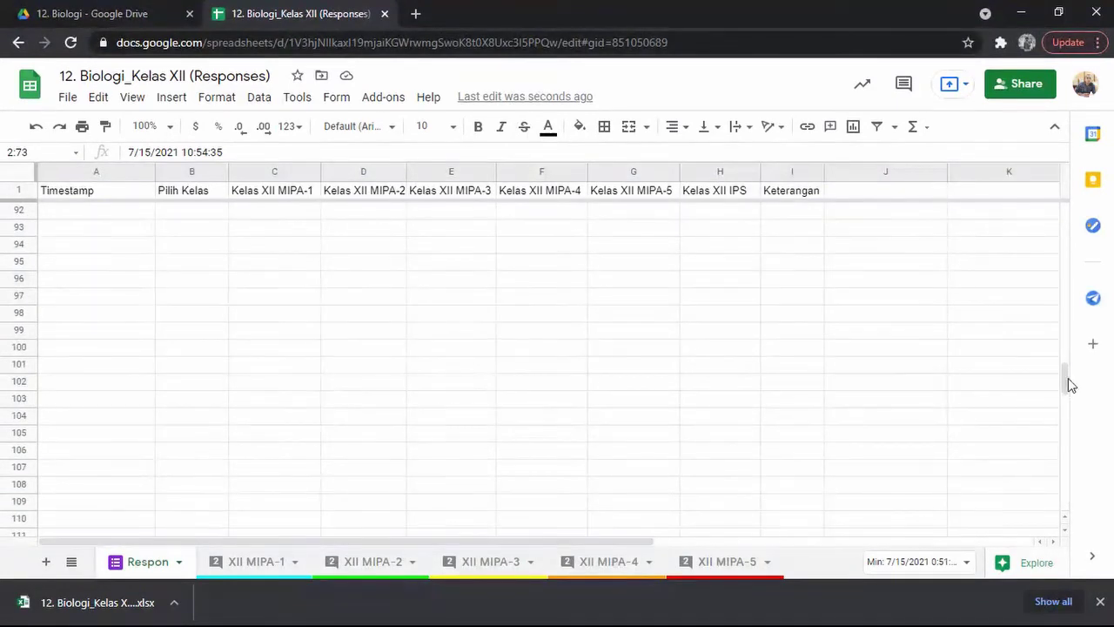
pyautogui.moveTo(1067, 377); pyautogui.dragTo(1094, 205)
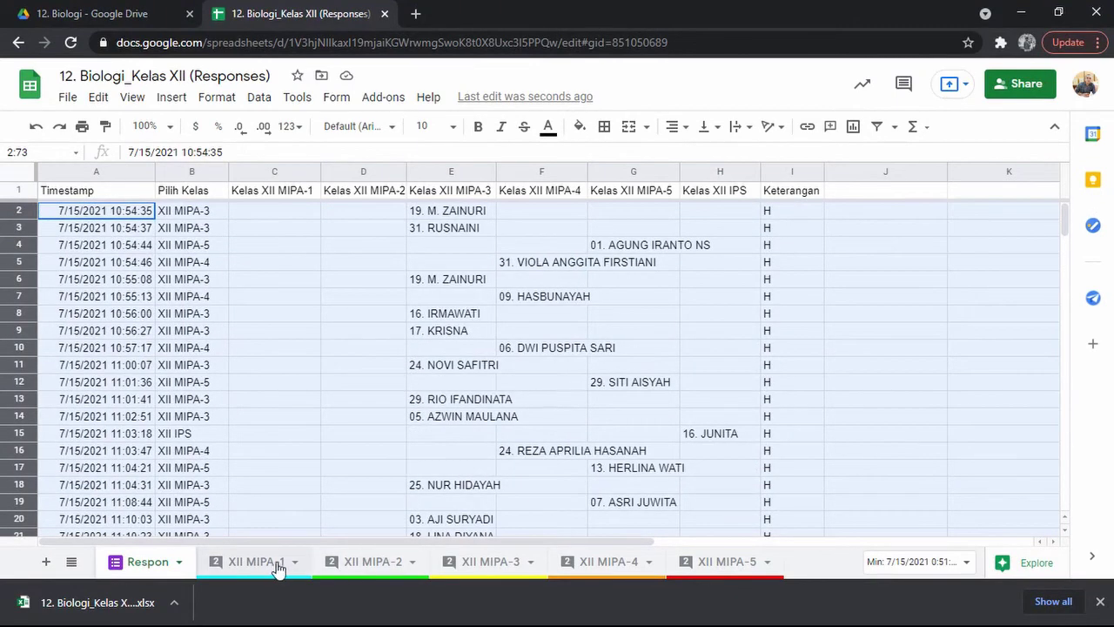
pyautogui.click(487, 566)
pyautogui.click(336, 384)
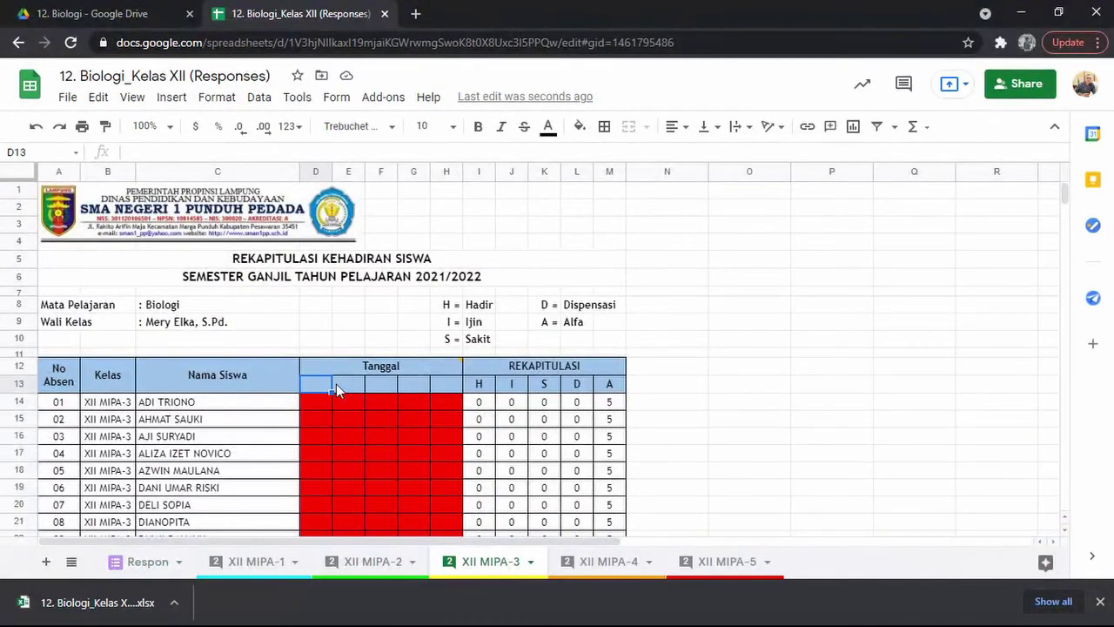
pyautogui.click(383, 384)
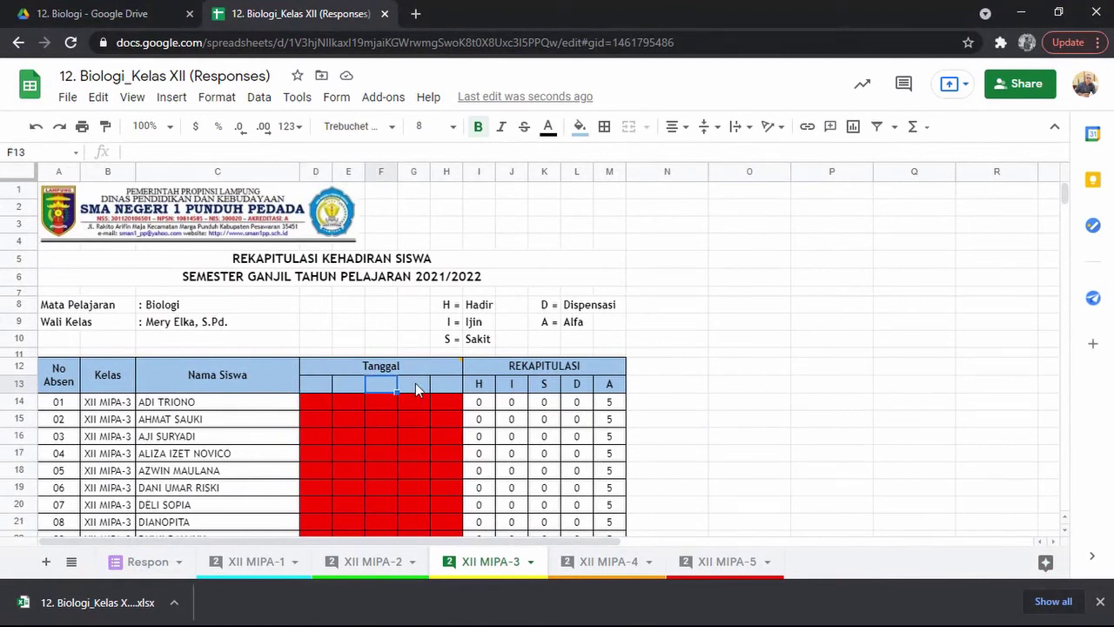
# Delete rows 2 to 73 from the Respon sheet, and dismiss the row options without clearing anything further.
pyautogui.click(165, 564)
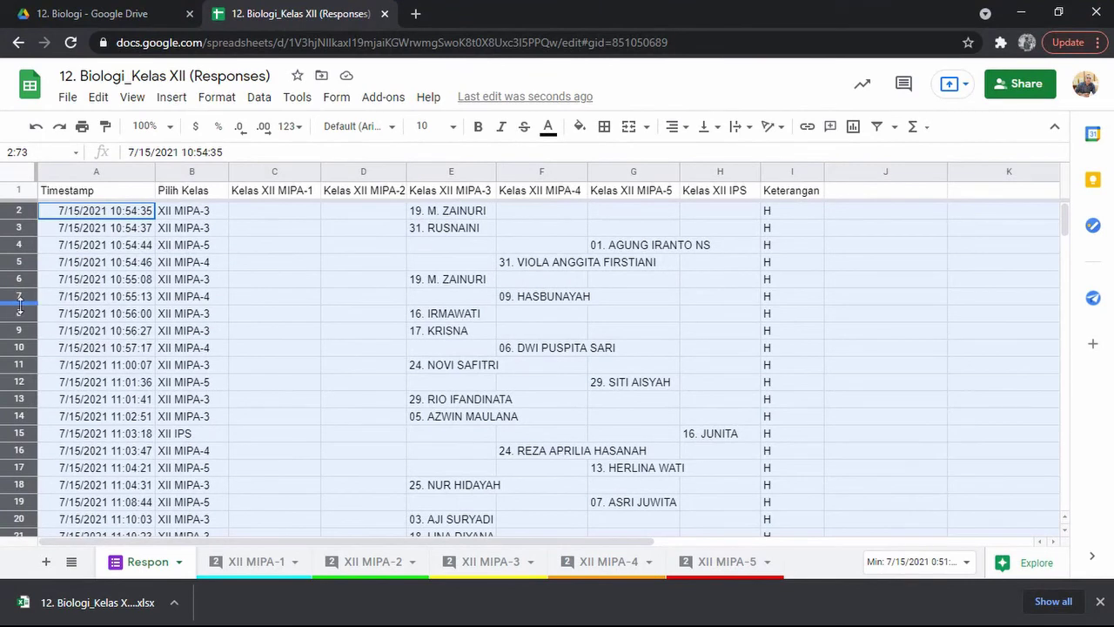
pyautogui.rightClick(125, 304)
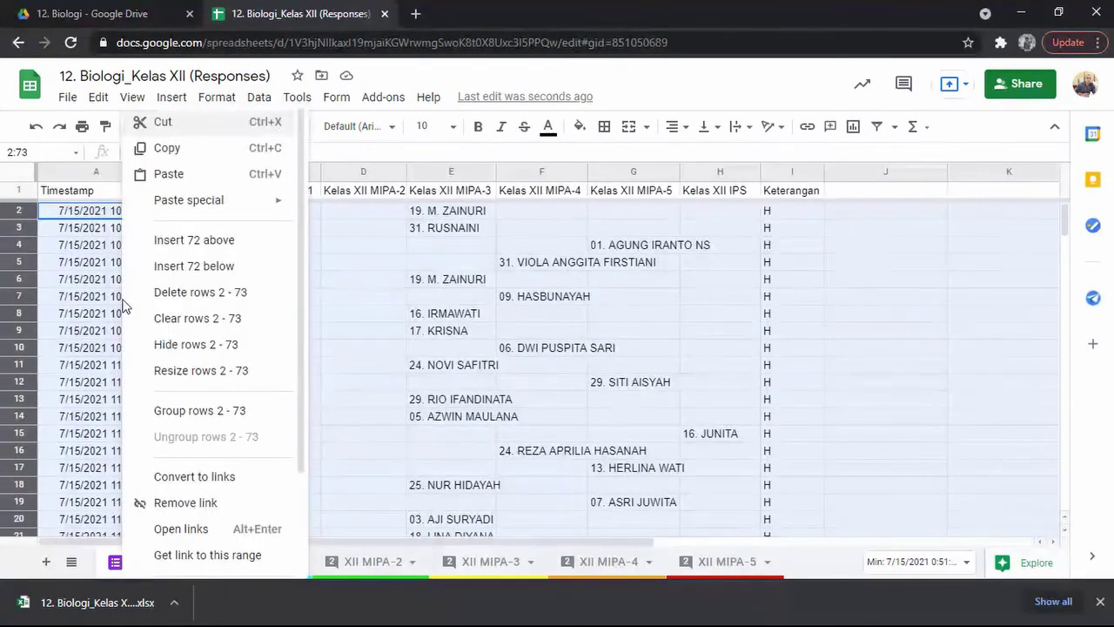
pyautogui.click(192, 295)
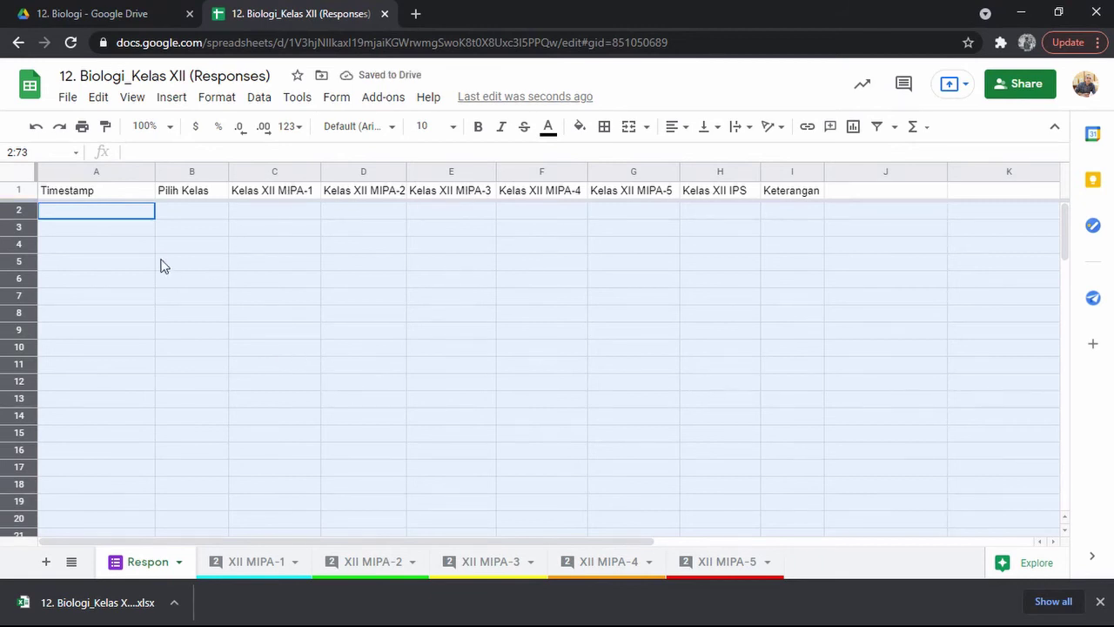
pyautogui.rightClick(15, 226)
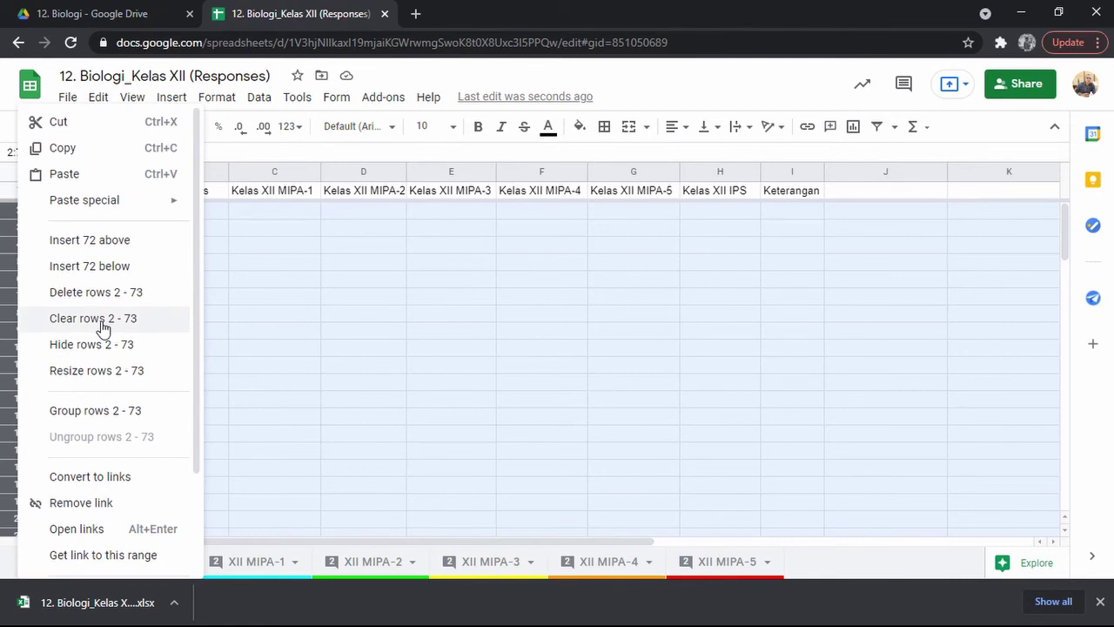
pyautogui.click(668, 385)
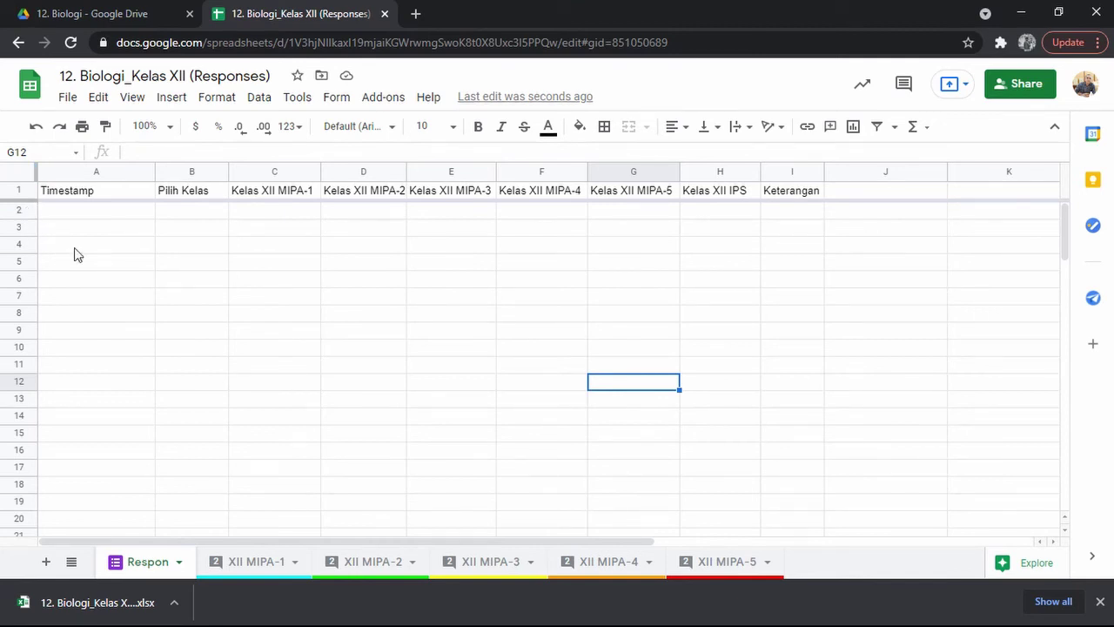
# Check the XII MIPA-3 recap sheet, and undo the deletion of the response rows on the Respon sheet.
pyautogui.click(388, 568)
pyautogui.click(488, 567)
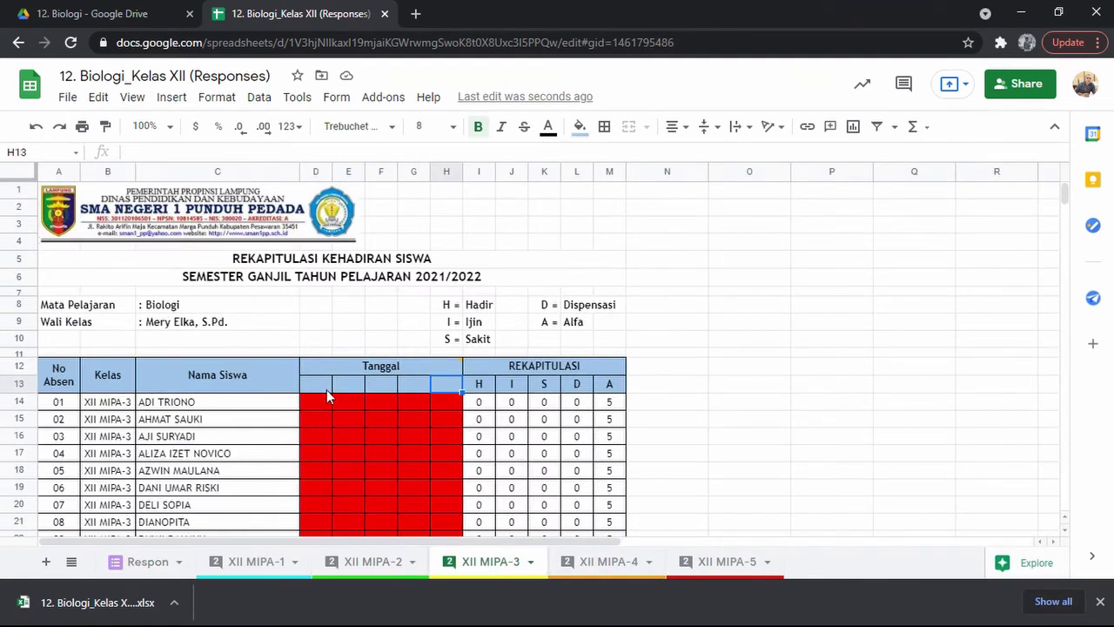
pyautogui.click(160, 567)
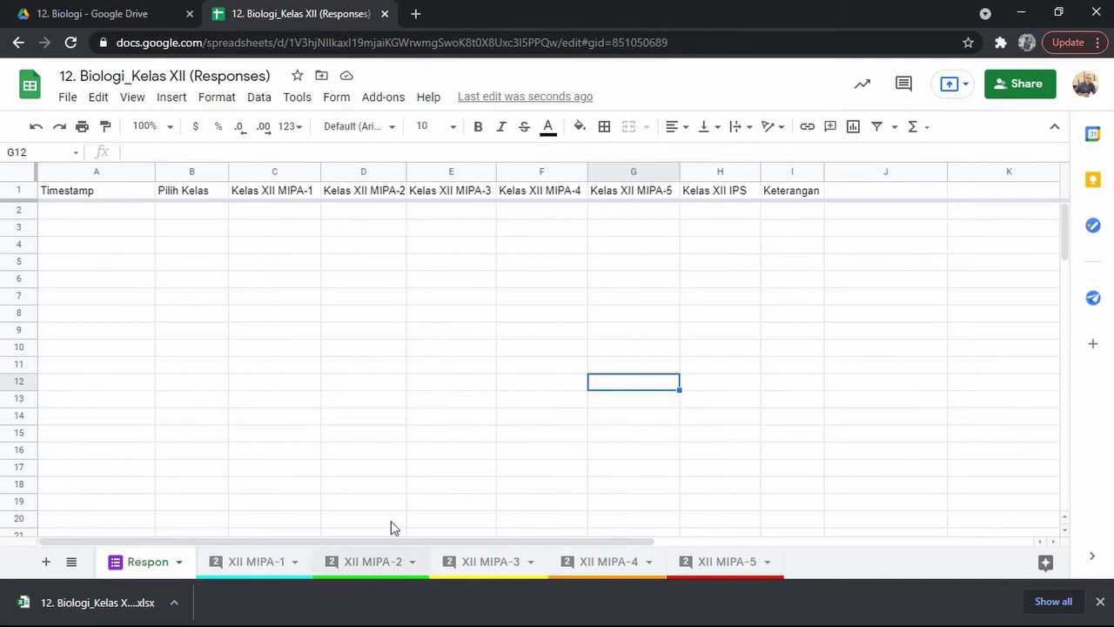
pyautogui.click(493, 562)
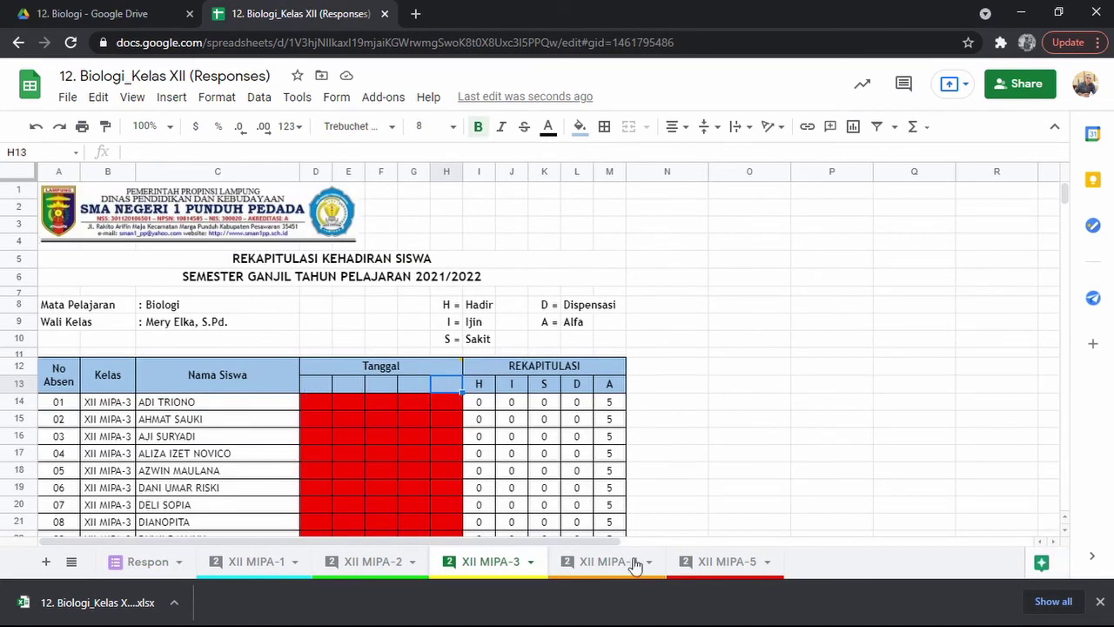
pyautogui.click(148, 567)
pyautogui.hotkey('ctrl', 'z')
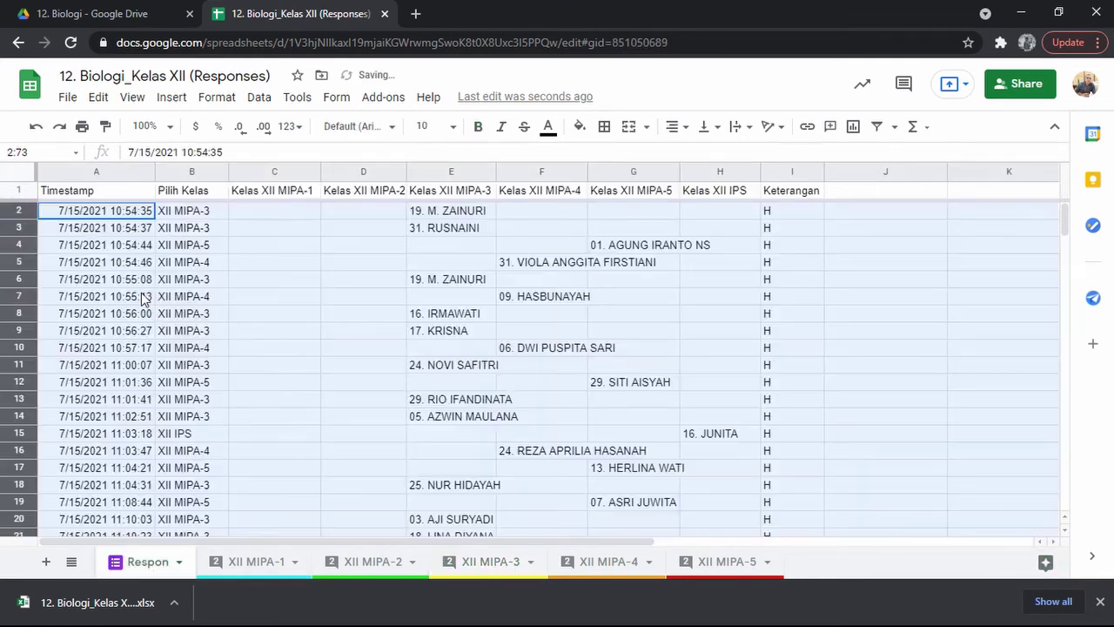
# Delete rows 2 to 73 of the Respon sheet once more and undo that deletion.
pyautogui.rightClick(13, 261)
pyautogui.click(52, 292)
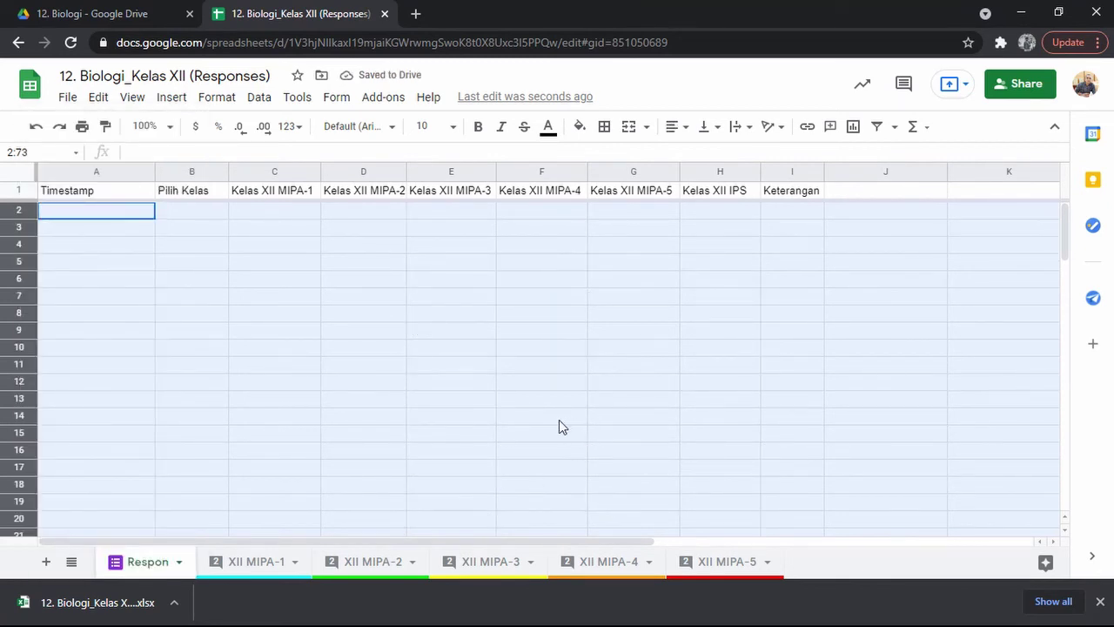
pyautogui.hotkey('ctrl', 'z')
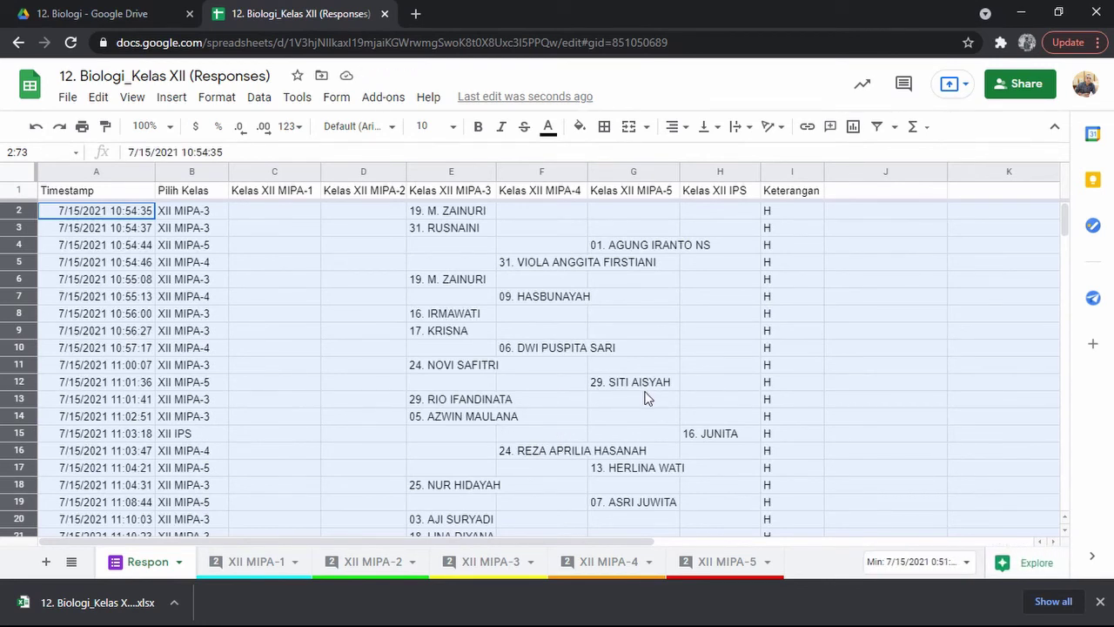
# On the XII MIPA-3 sheet, remove the day from the signature date in H51, keeping "Marga Punduh, Agustus 2021".
pyautogui.click(494, 562)
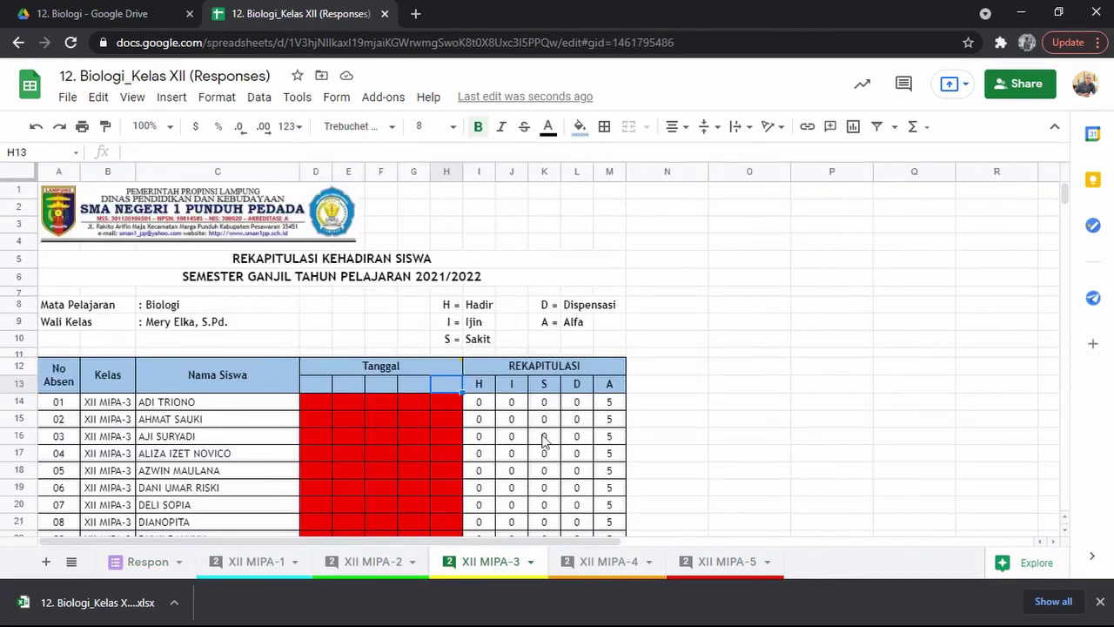
pyautogui.scroll(-5, 689, 365)
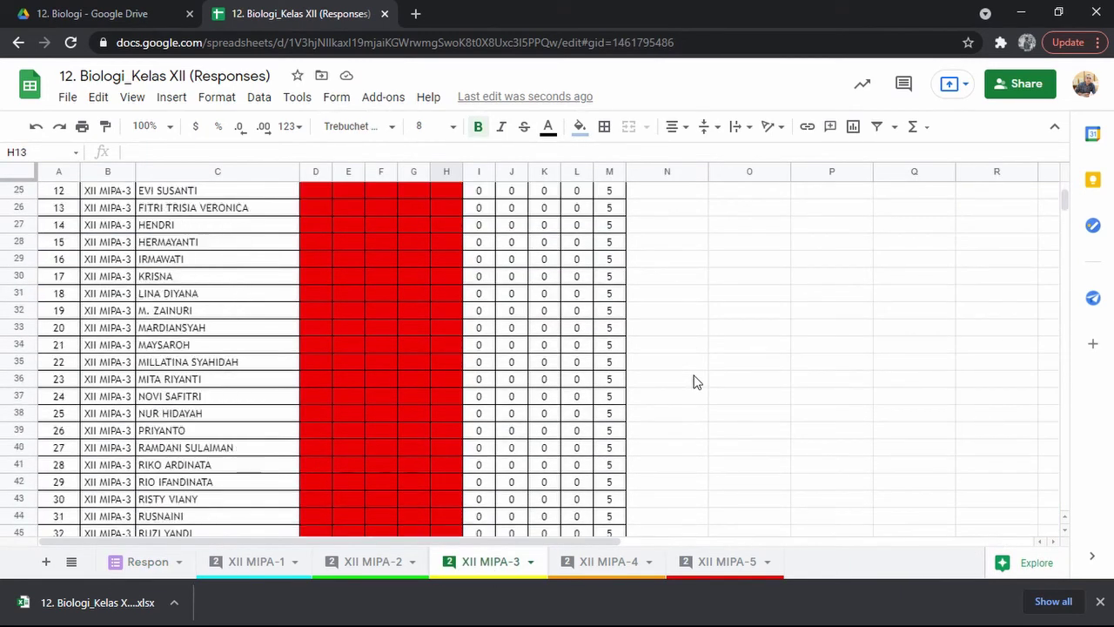
pyautogui.scroll(3, 694, 380)
pyautogui.scroll(3, 693, 380)
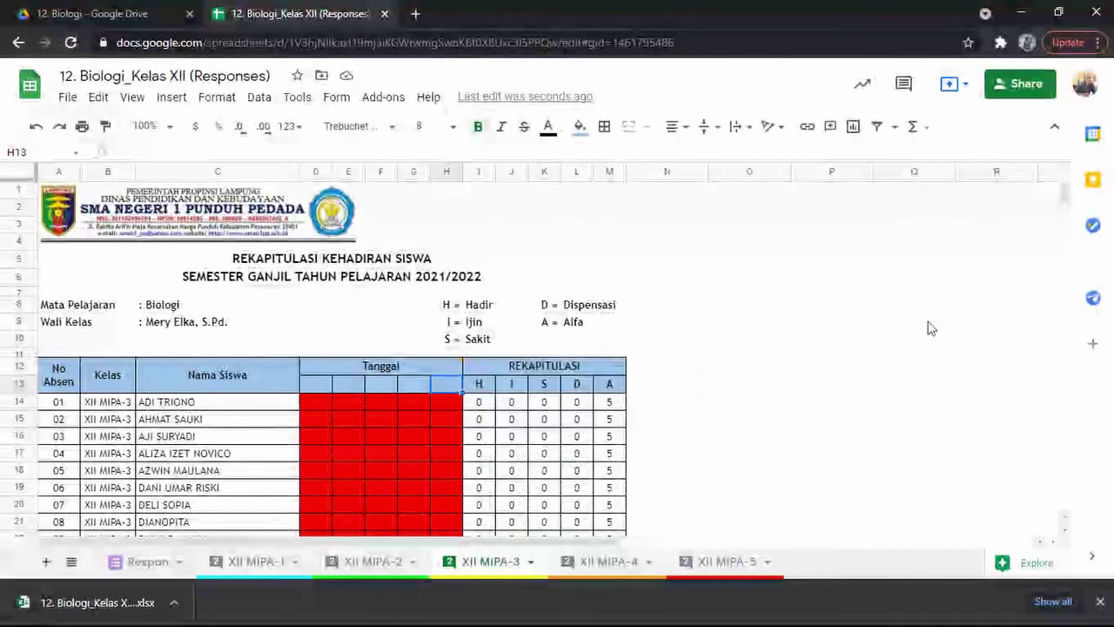
pyautogui.scroll(-10, 694, 345)
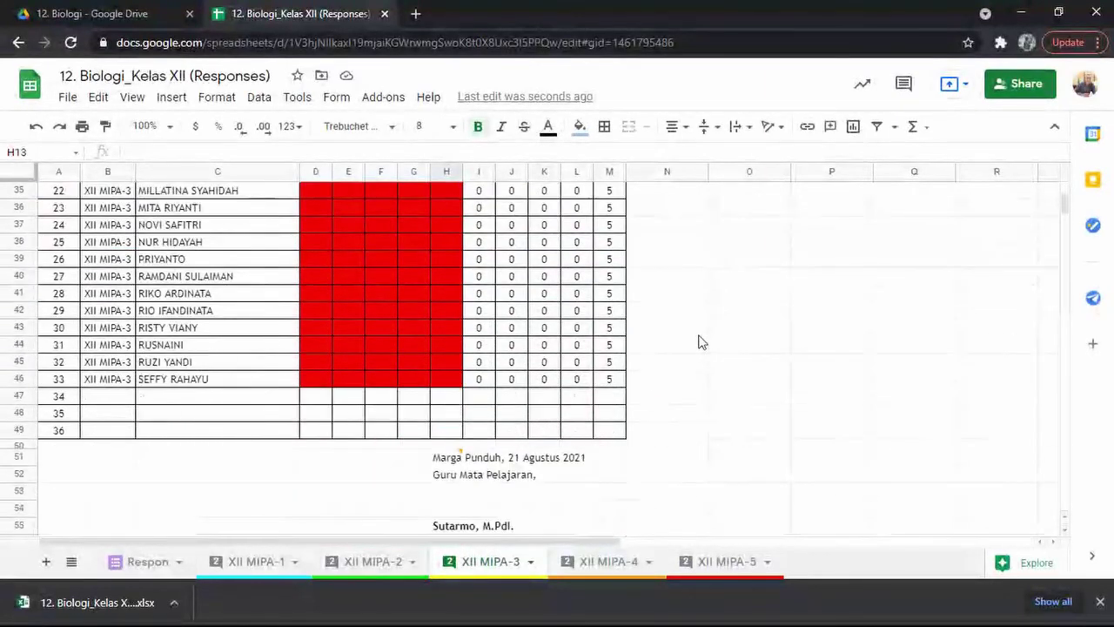
pyautogui.click(470, 372)
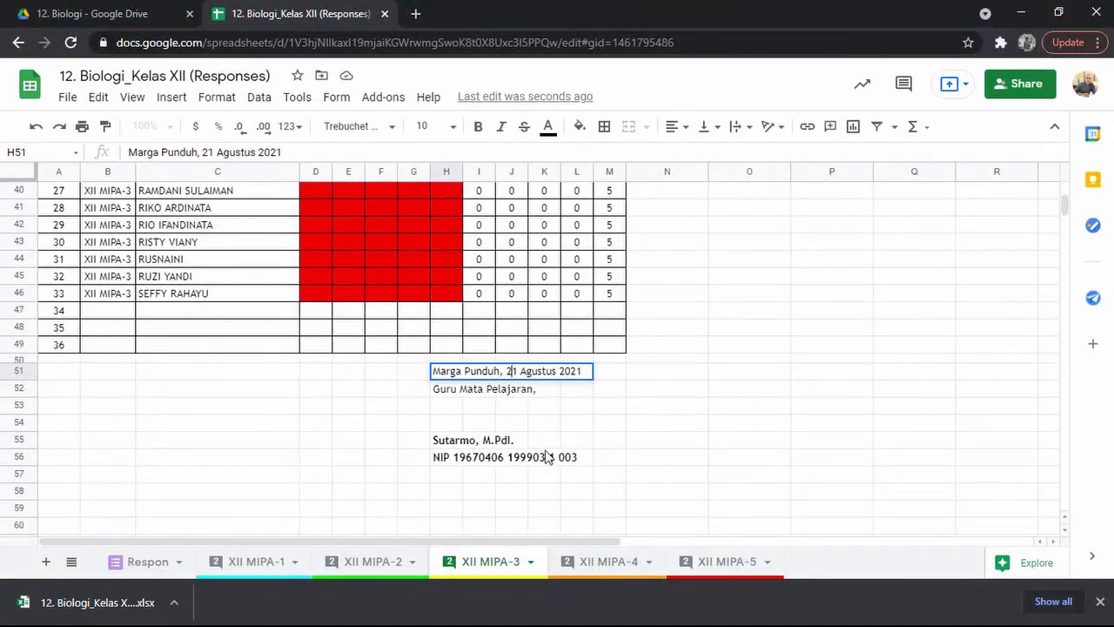
pyautogui.press('F2')
pyautogui.press('Left')
pyautogui.press('Left')
pyautogui.press('Left')
pyautogui.press('Left')
pyautogui.press('Left')
pyautogui.press('Left')
pyautogui.press('Left')
pyautogui.press('Left')
pyautogui.press('Left')
pyautogui.press('Left')
pyautogui.press('Left')
pyautogui.press('Left')
pyautogui.press('Left')
pyautogui.press('BackSpace')
pyautogui.press('BackSpace')
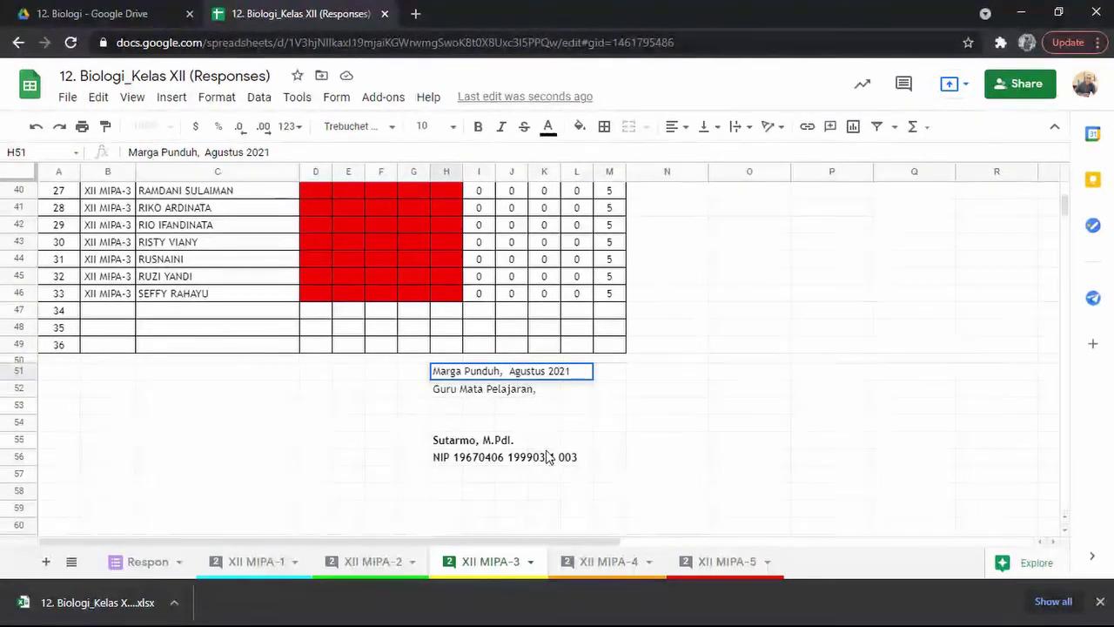
pyautogui.press('Return')
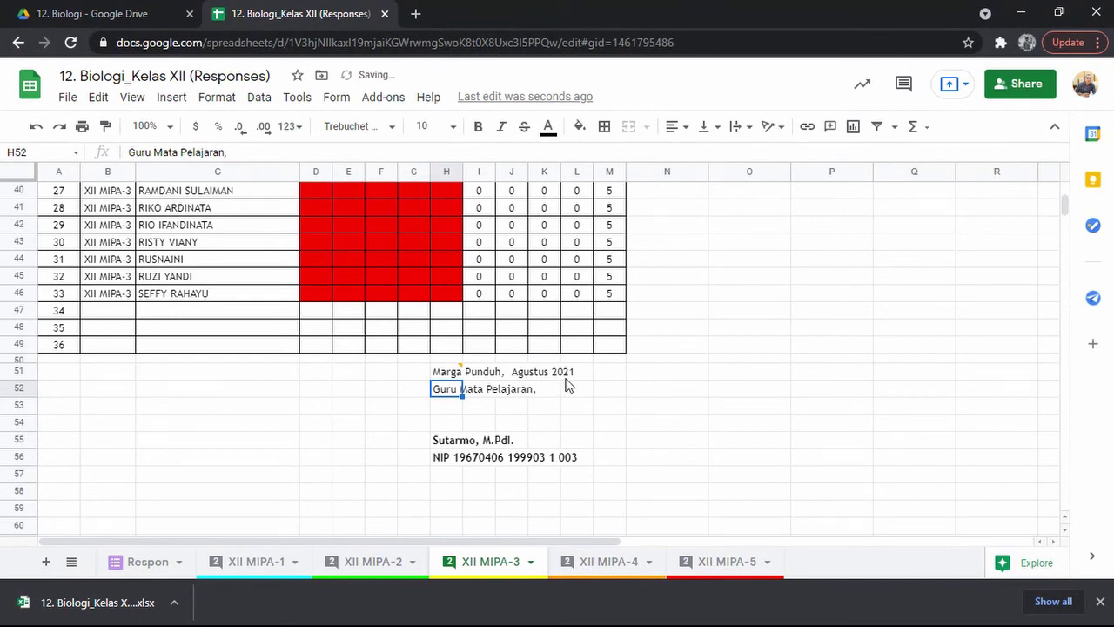
# Review the XII MIPA-3 recap's date cells and student rows, and read the comment on the Tanggal heading.
pyautogui.scroll(13, 612, 358)
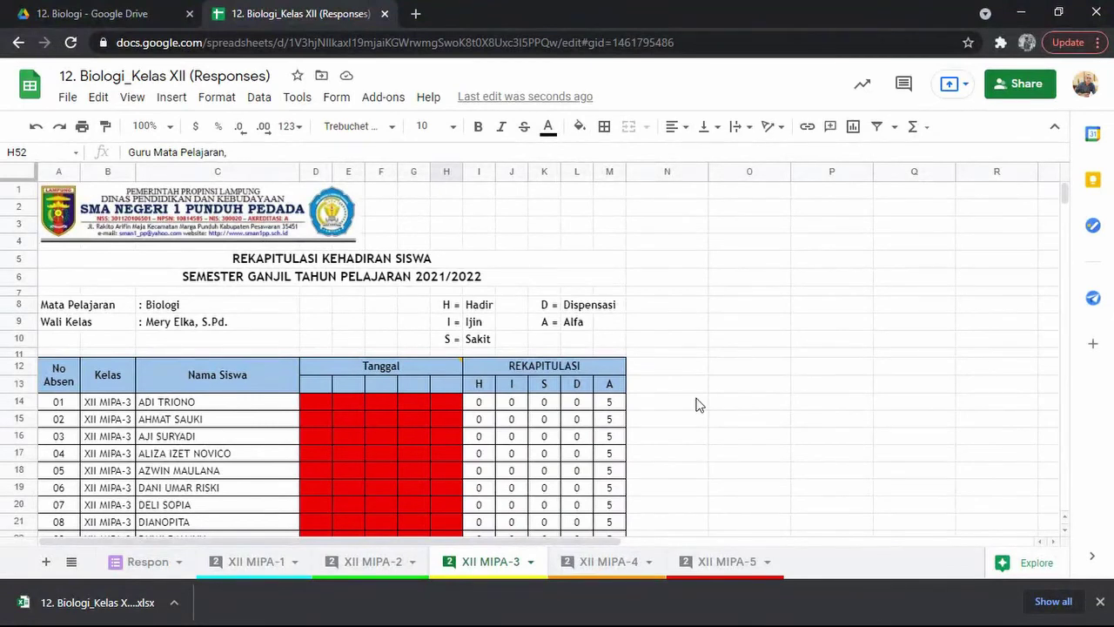
pyautogui.click(315, 384)
pyautogui.scroll(-5, 396, 425)
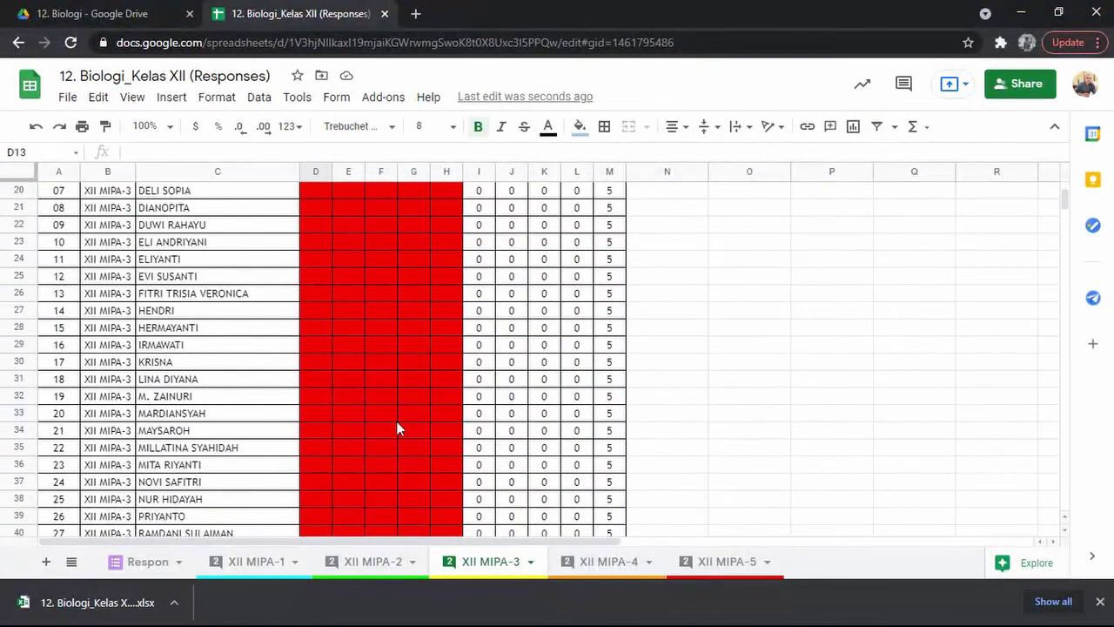
pyautogui.scroll(5, 396, 425)
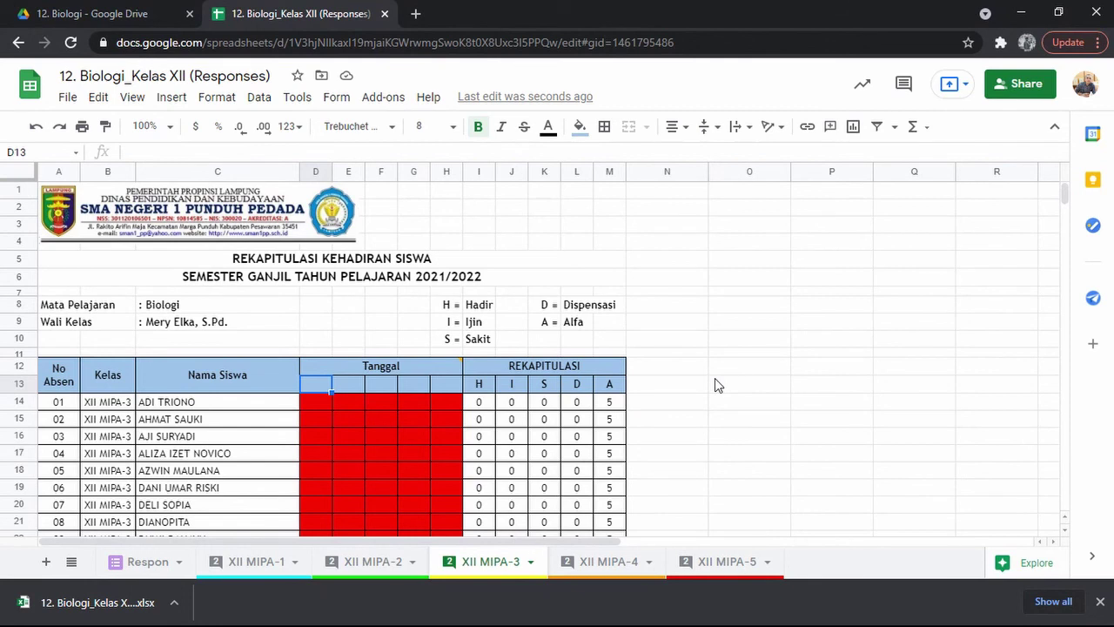
pyautogui.click(424, 366)
pyautogui.click(831, 304)
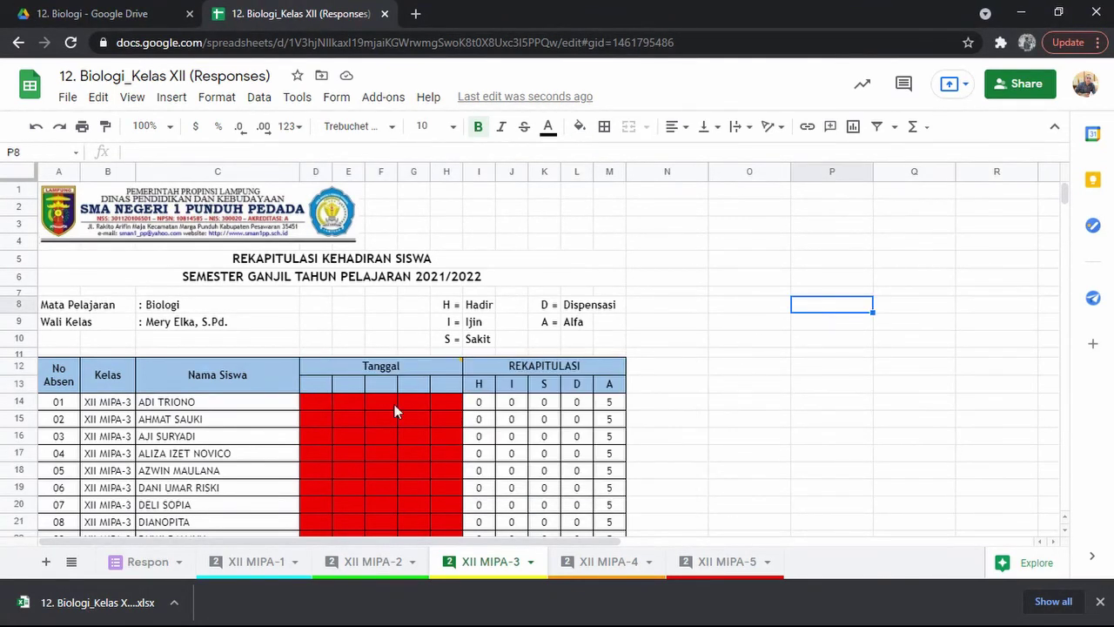
pyautogui.click(419, 369)
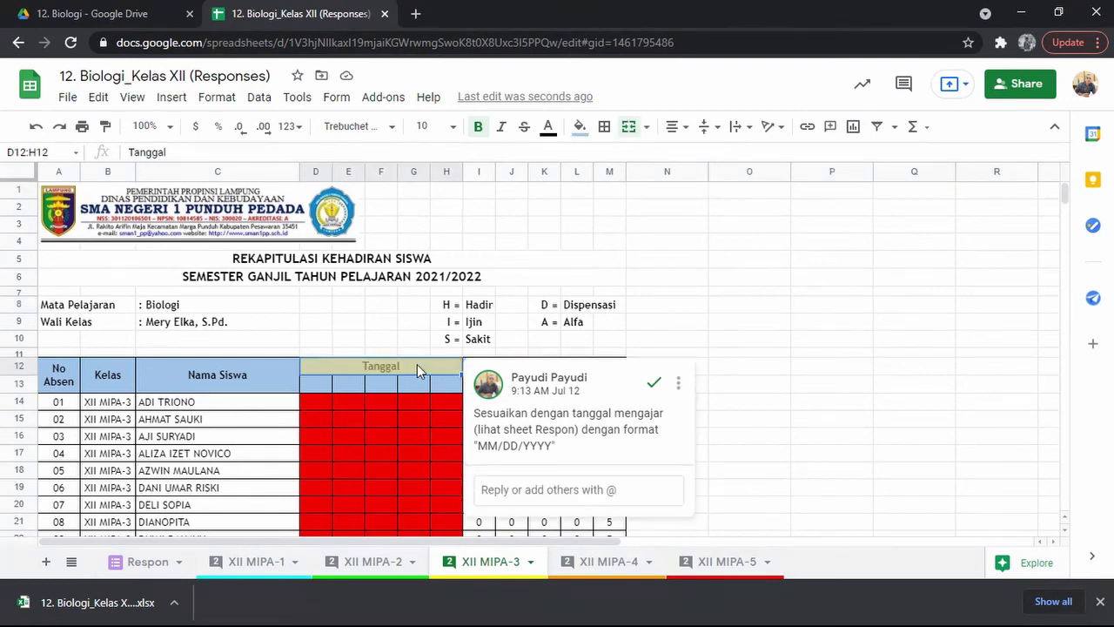
pyautogui.click(893, 303)
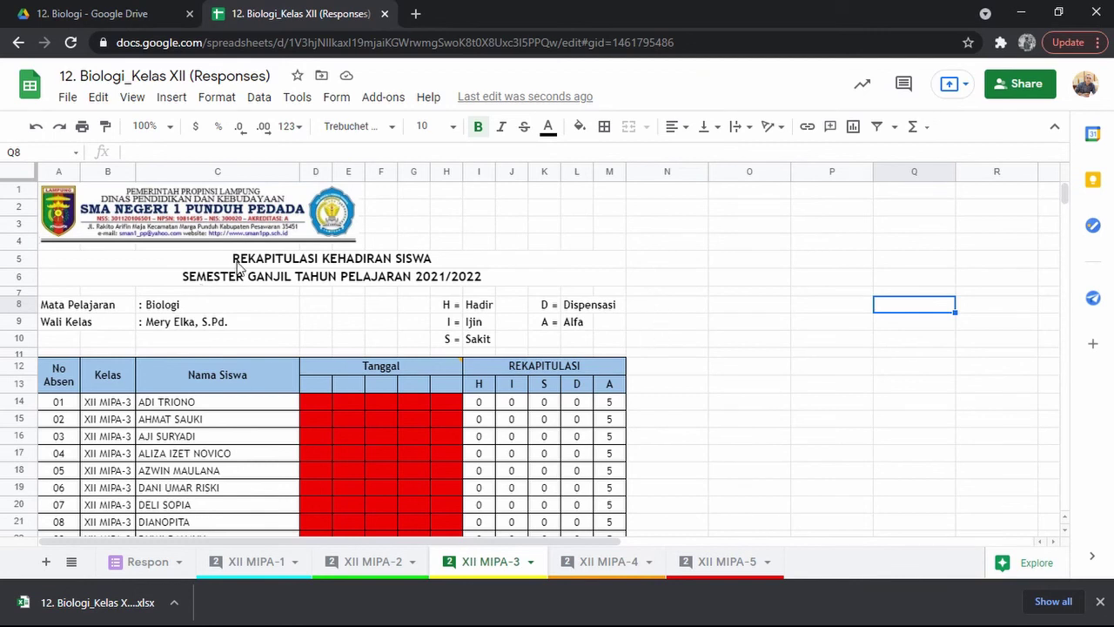
# Check the 12. Biologi folder in Google Drive, and return to the Respon sheet in Google Sheets, deselecting its rows.
pyautogui.click(163, 563)
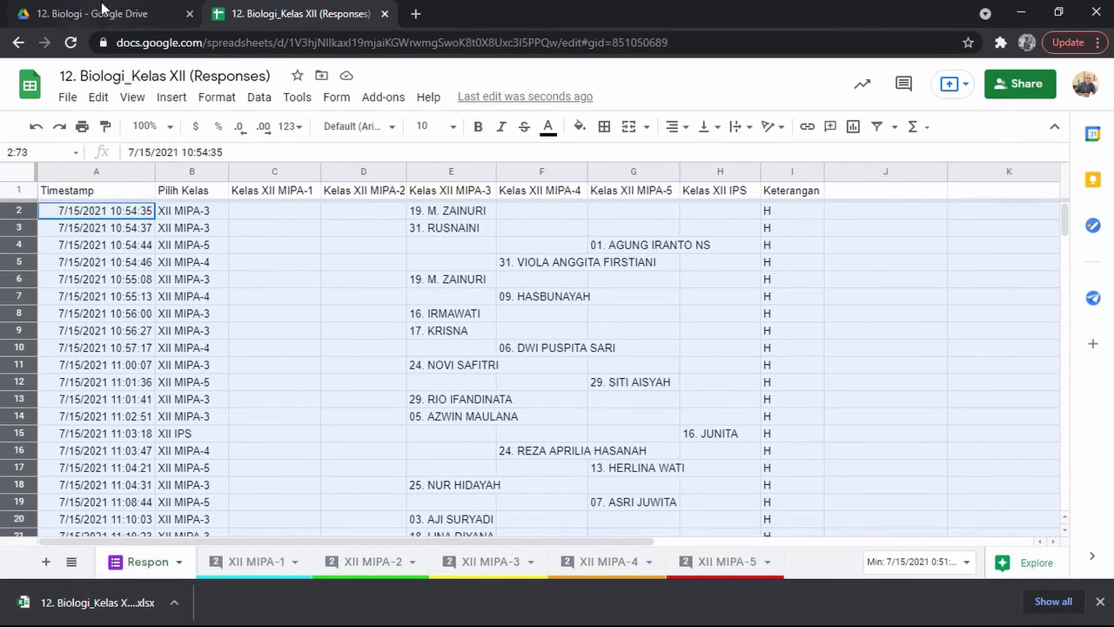
pyautogui.click(95, 13)
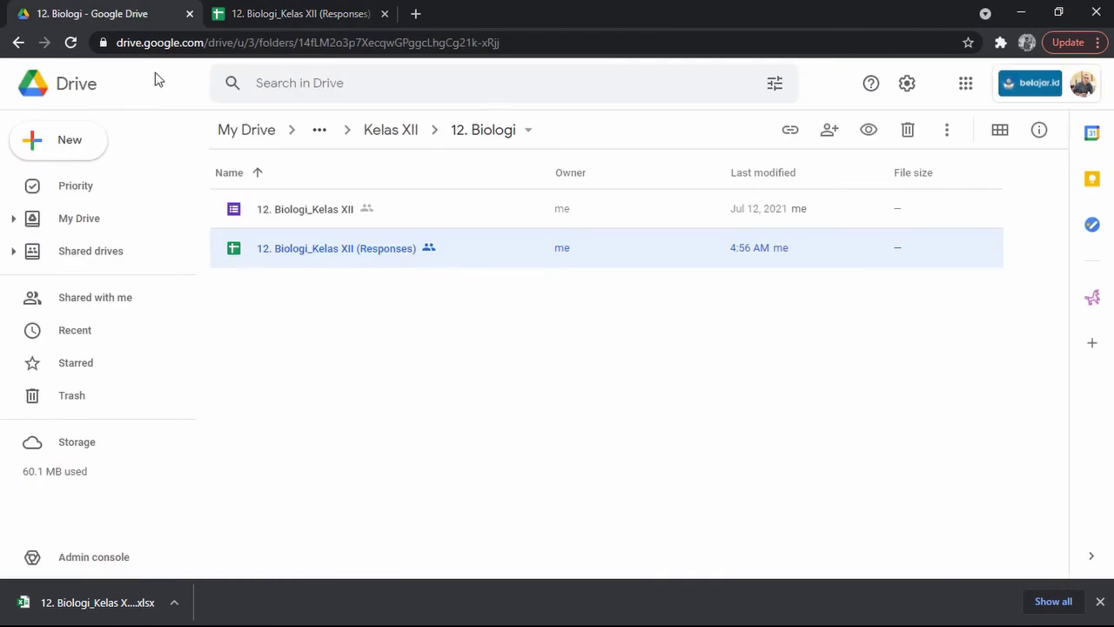
pyautogui.click(268, 17)
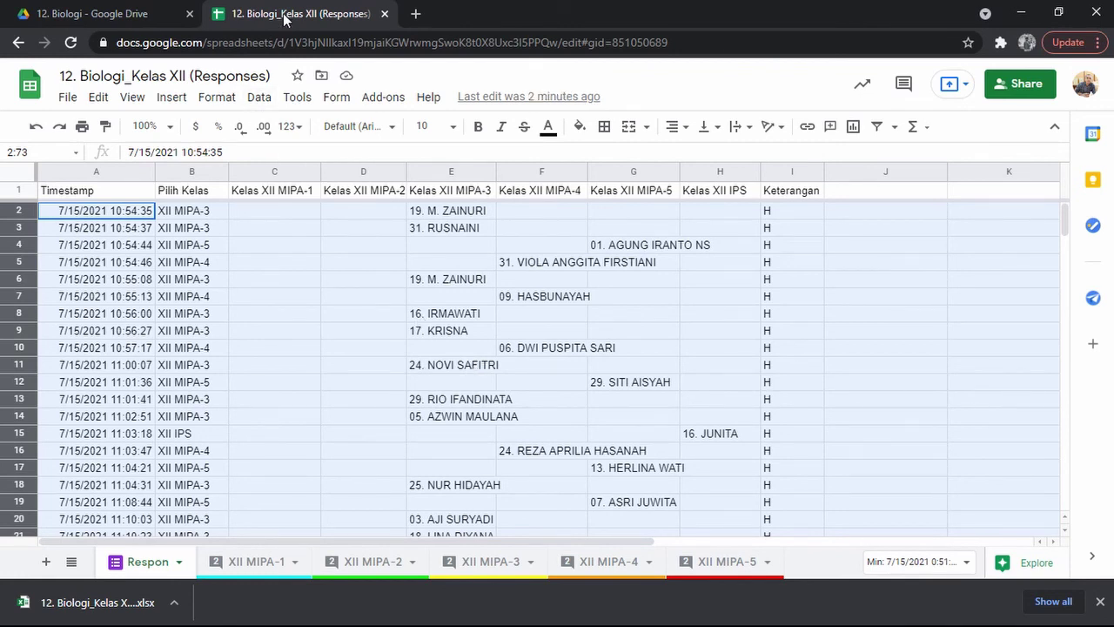
pyautogui.click(90, 14)
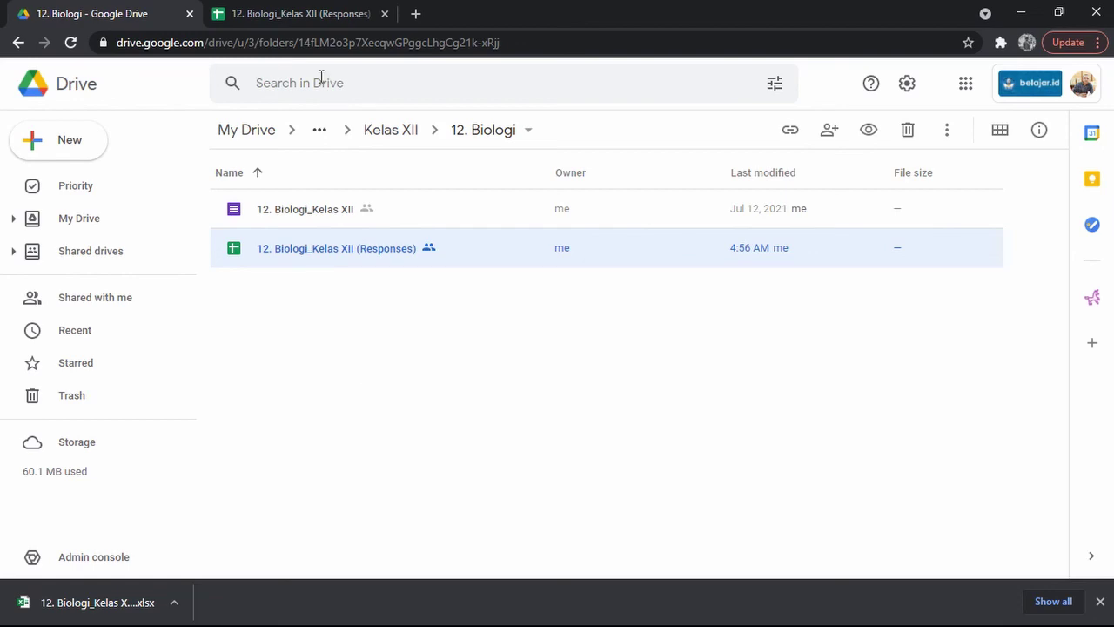
pyautogui.click(300, 13)
pyautogui.click(580, 470)
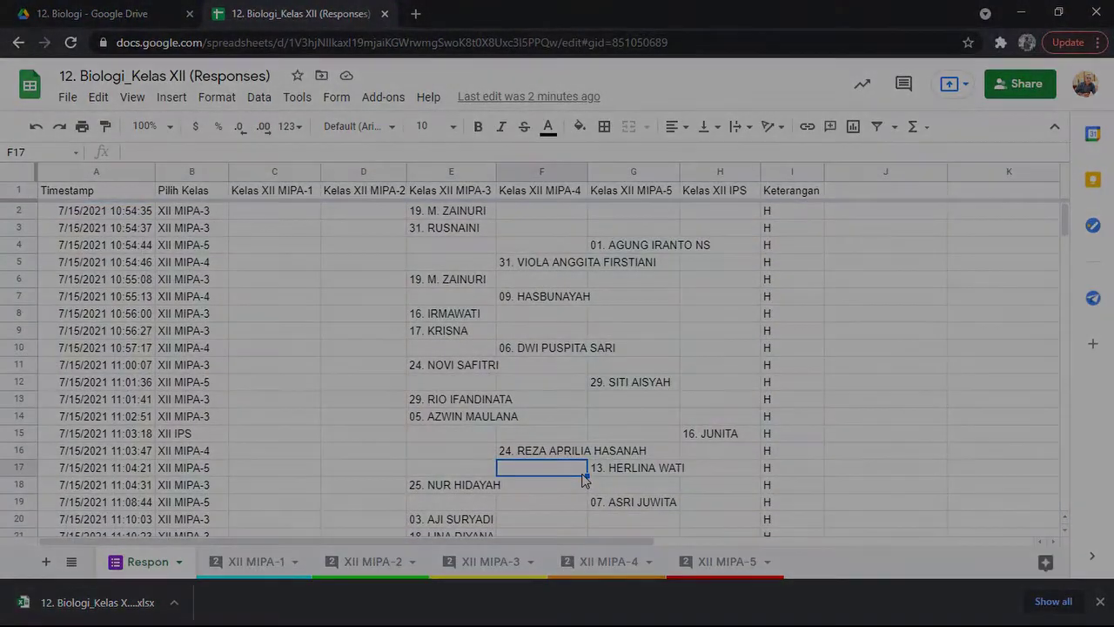